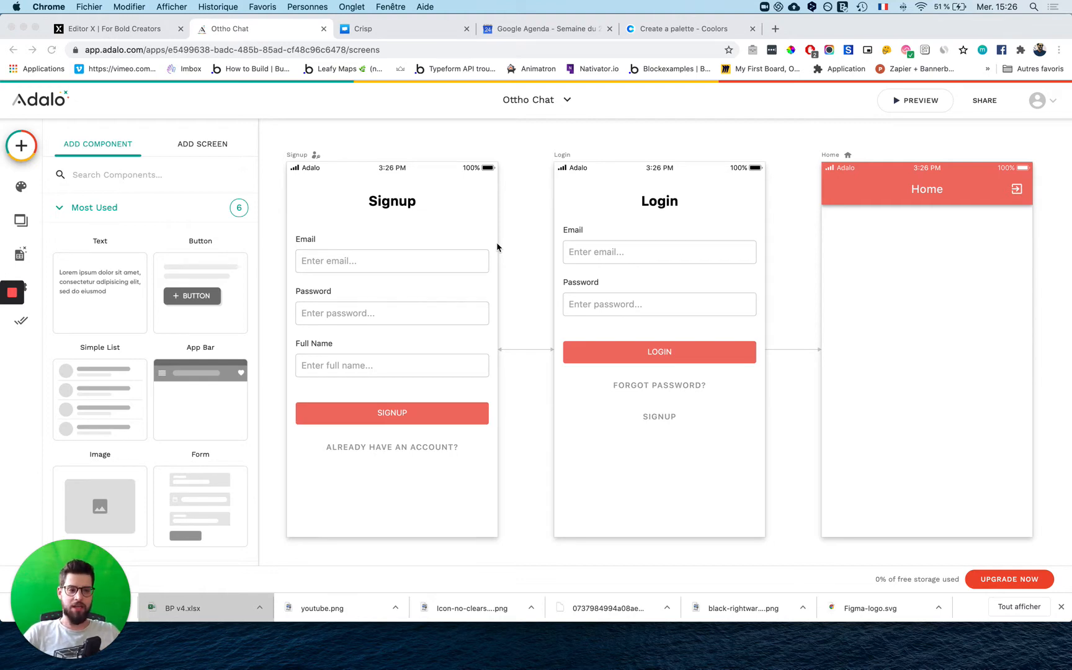
scroll(495, 251, left, 1)
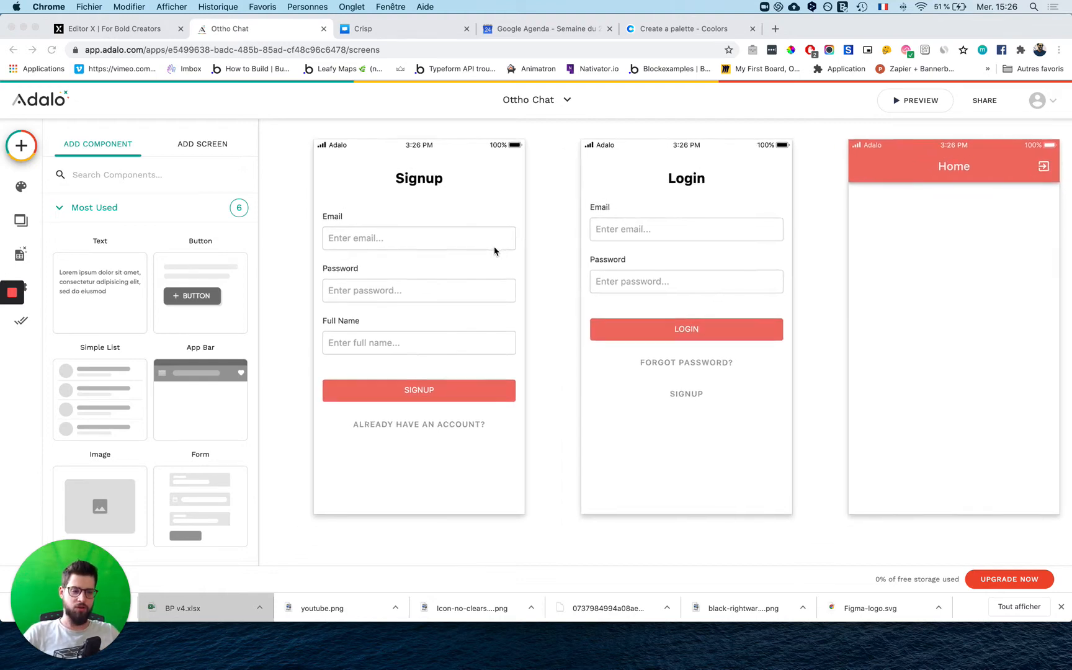
scroll(495, 251, right, 1)
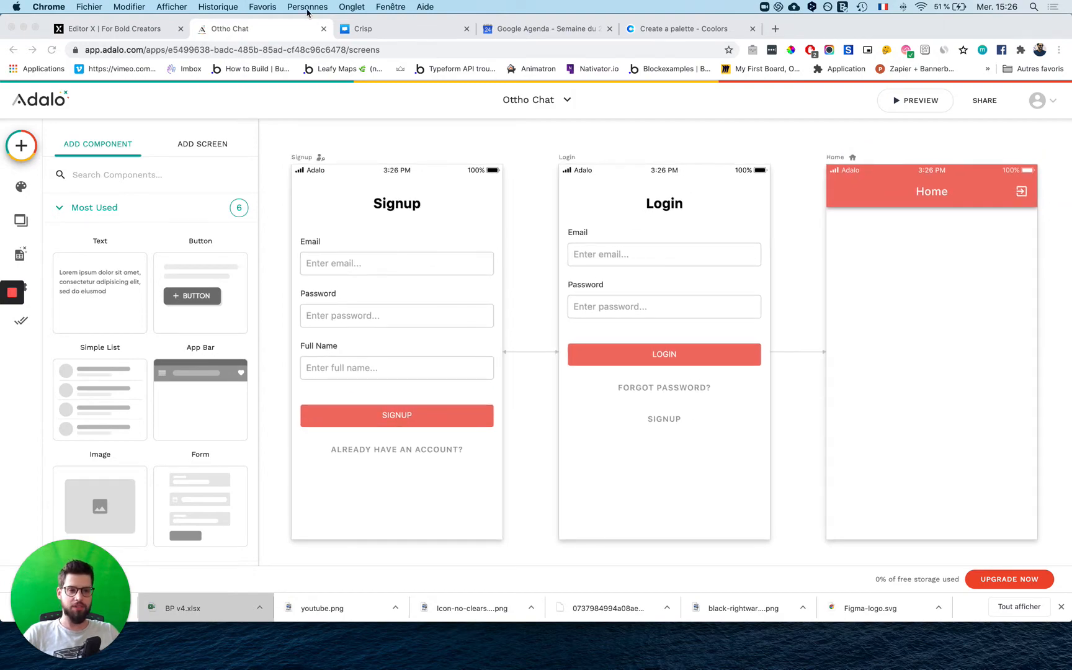
- Open Miro in a new browser tab and create a new board from the blank Mind Map template
click(776, 29)
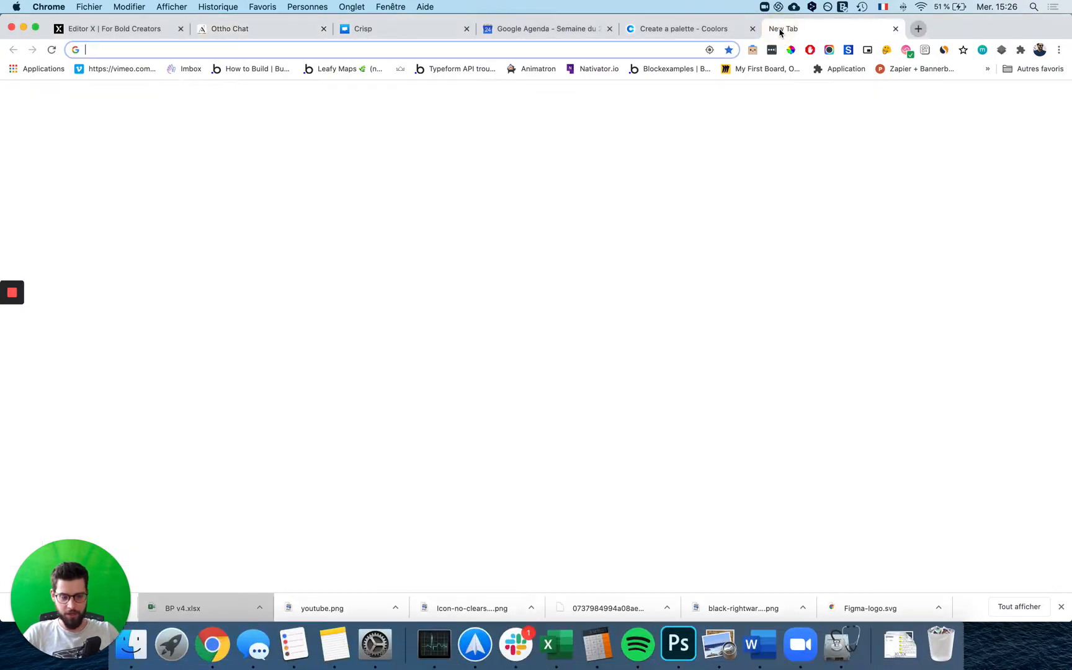
text(mir)
key(Return)
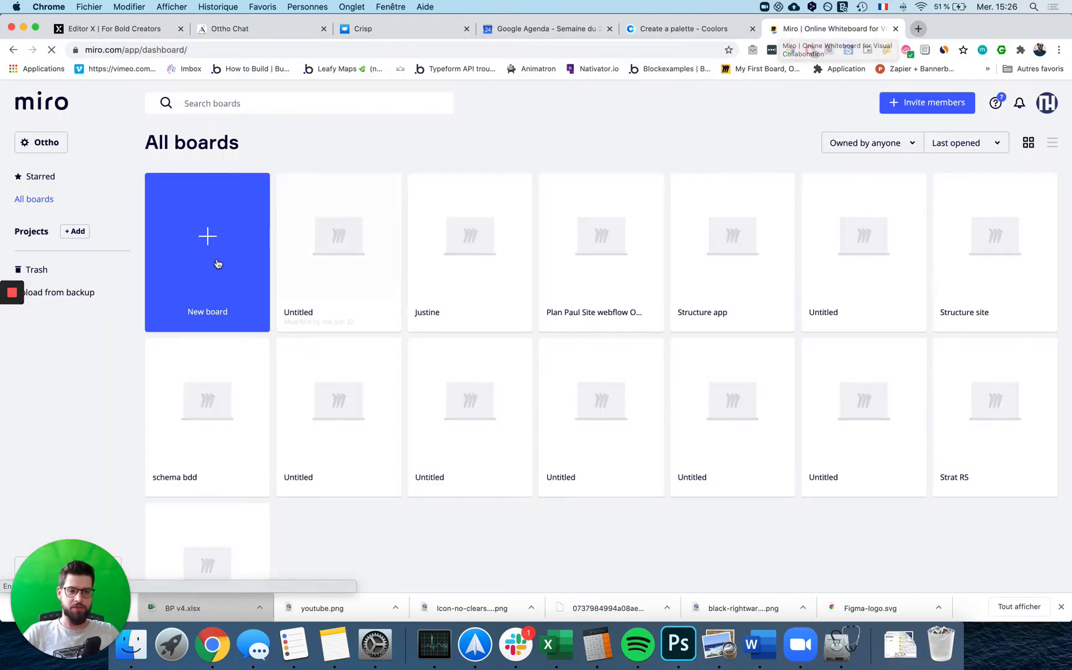
click(210, 234)
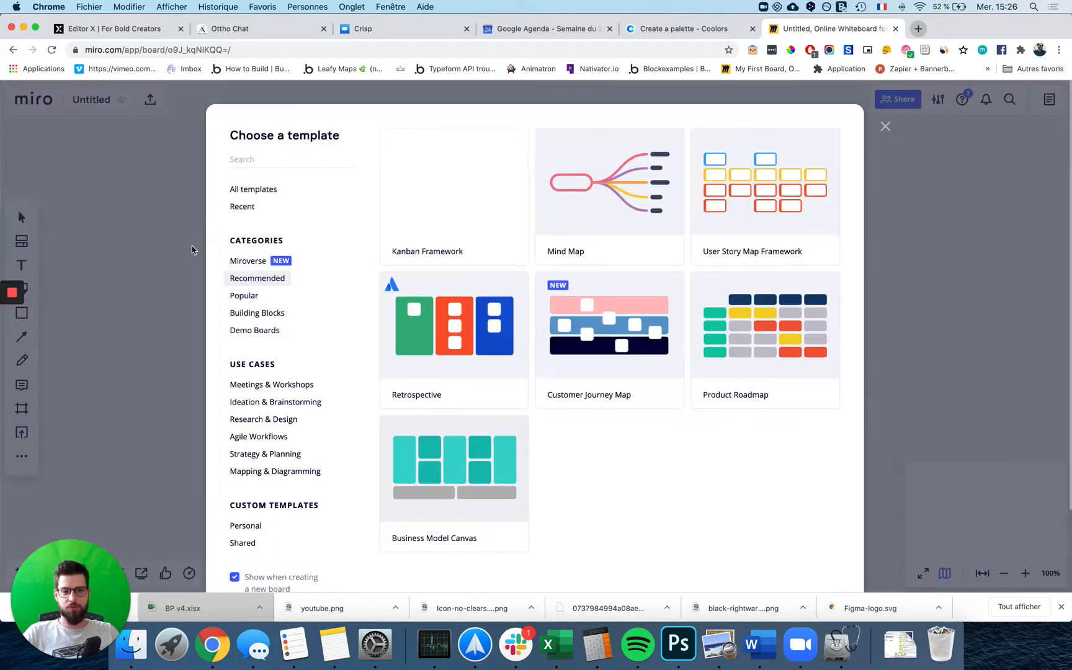
click(608, 190)
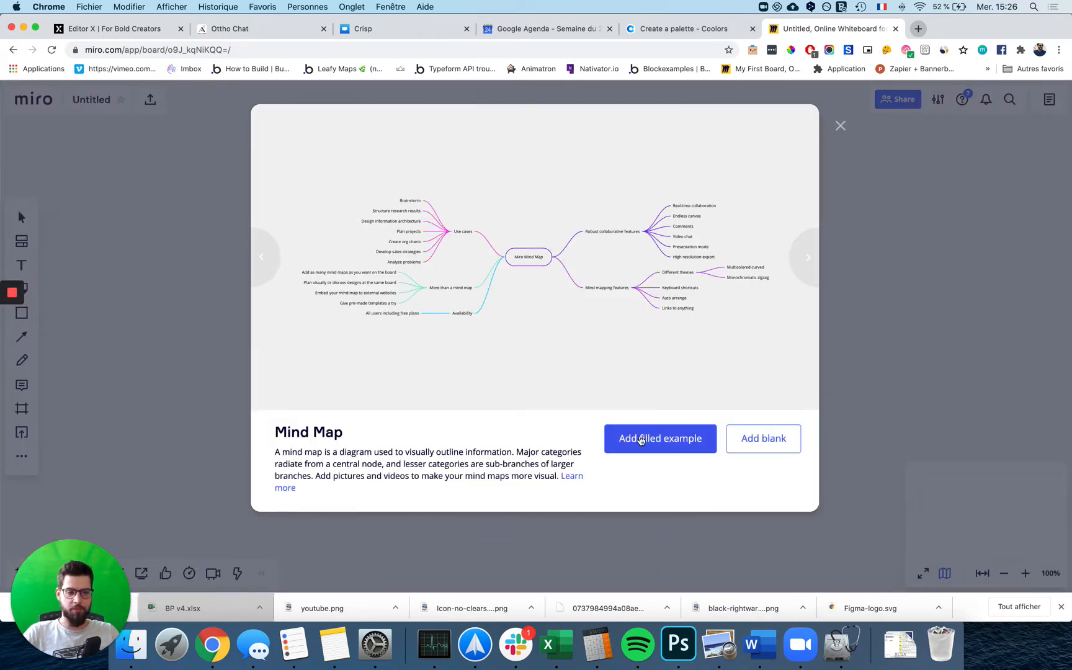
click(731, 444)
click(169, 232)
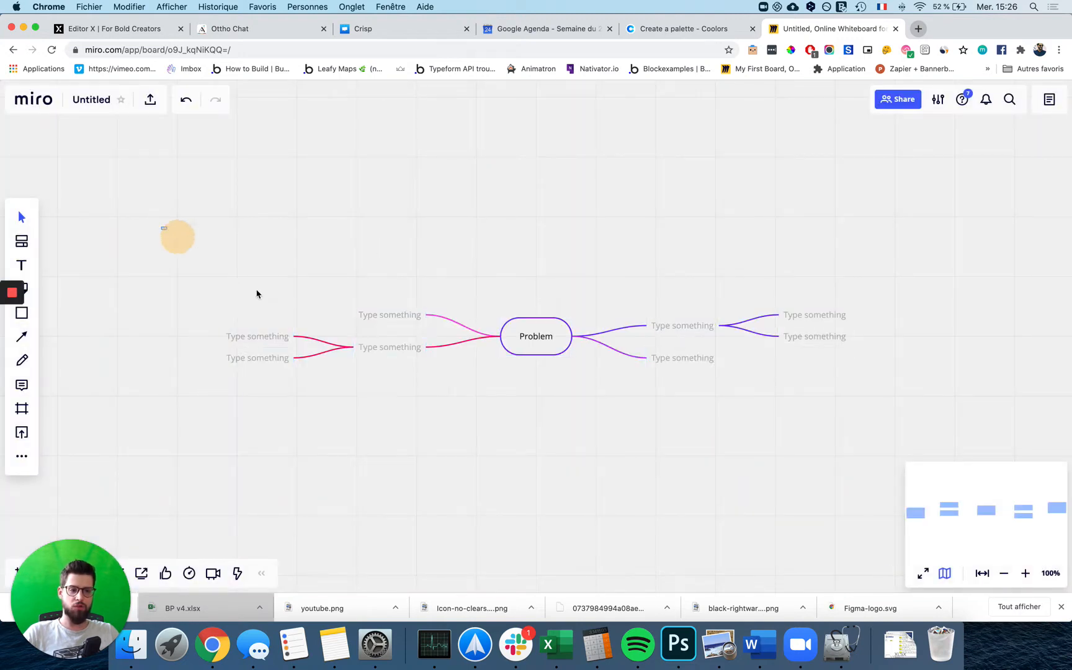
- Delete all the placeholder branches on both sides of the central Problem node
drag(257, 294, 452, 441)
key(BackSpace)
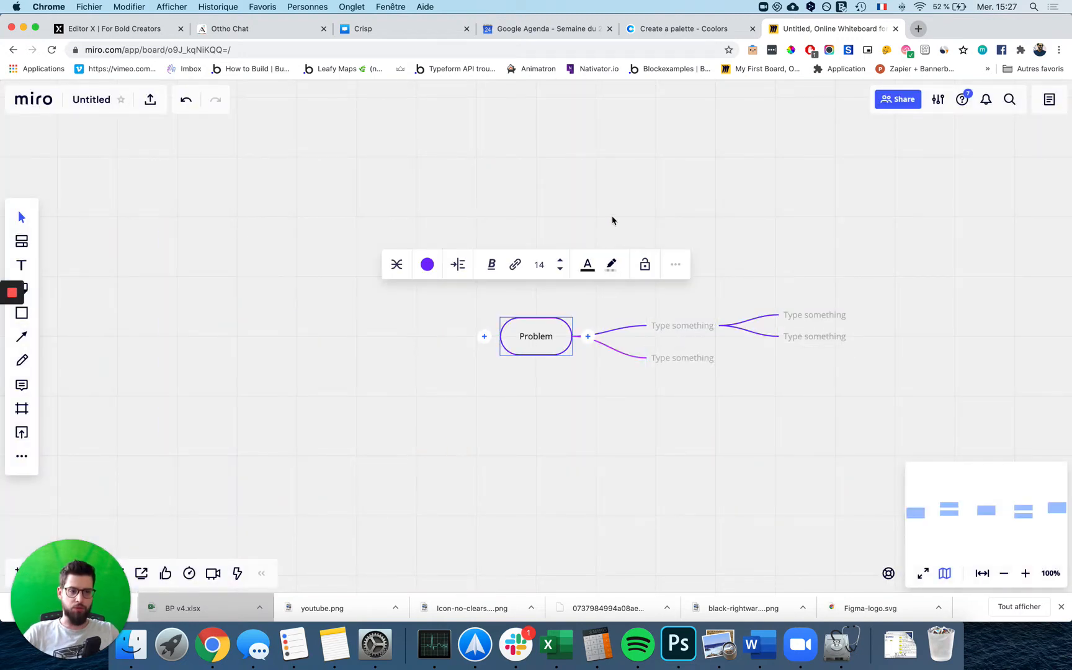
drag(606, 196, 837, 378)
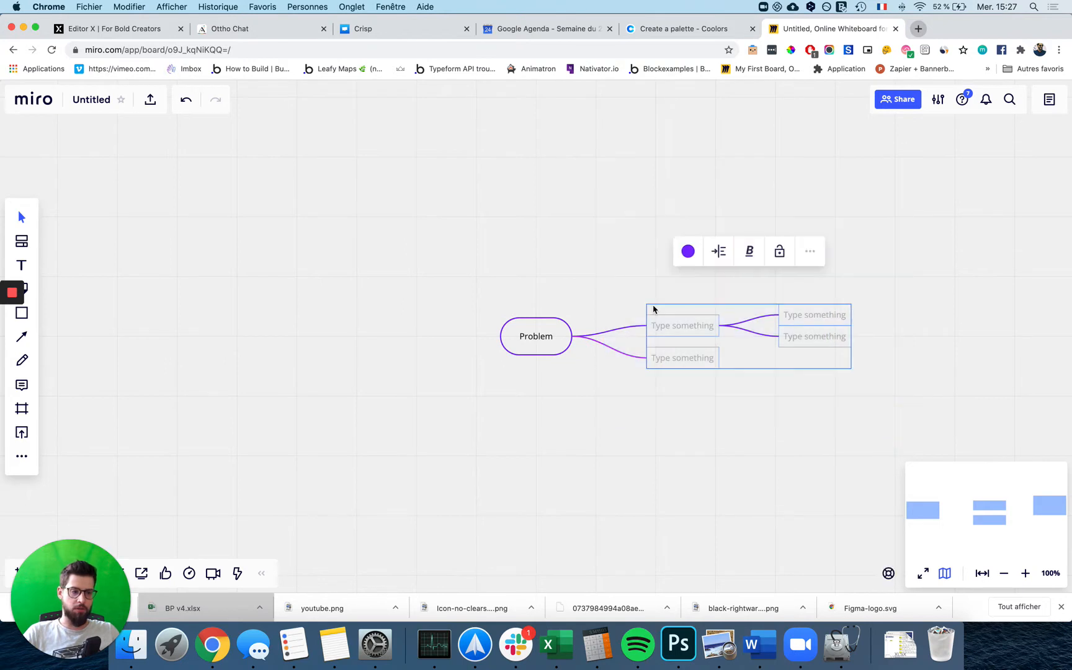
key(BackSpace)
- Move the Problem node up and to the left on the board and rename it "utilisateur"
drag(536, 336, 402, 301)
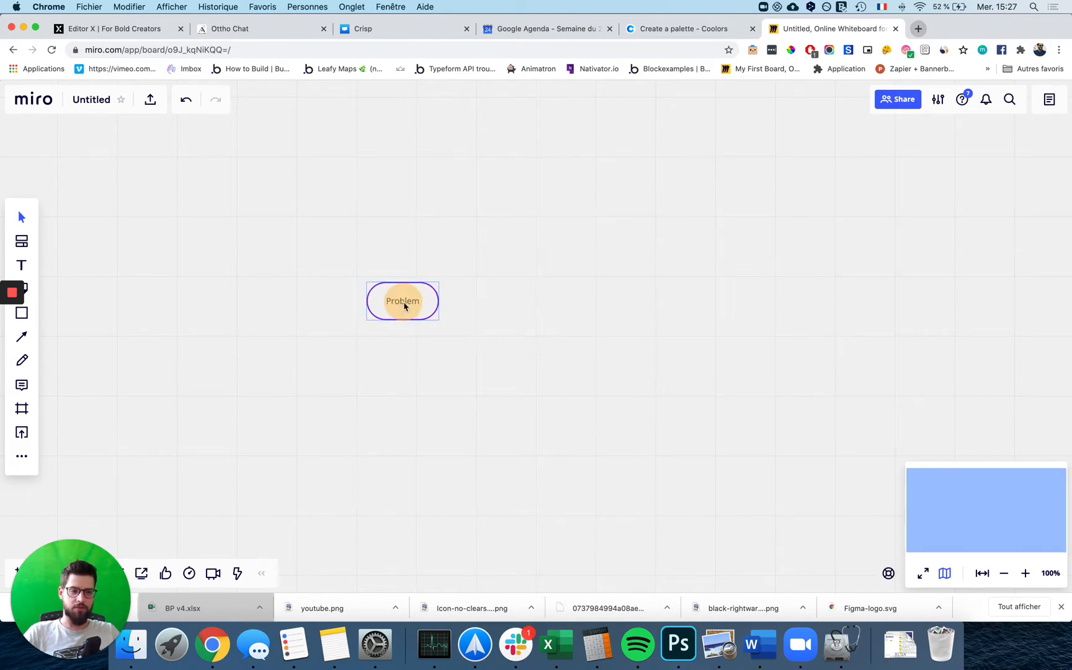
click(403, 302)
double_click(404, 302)
text(u)
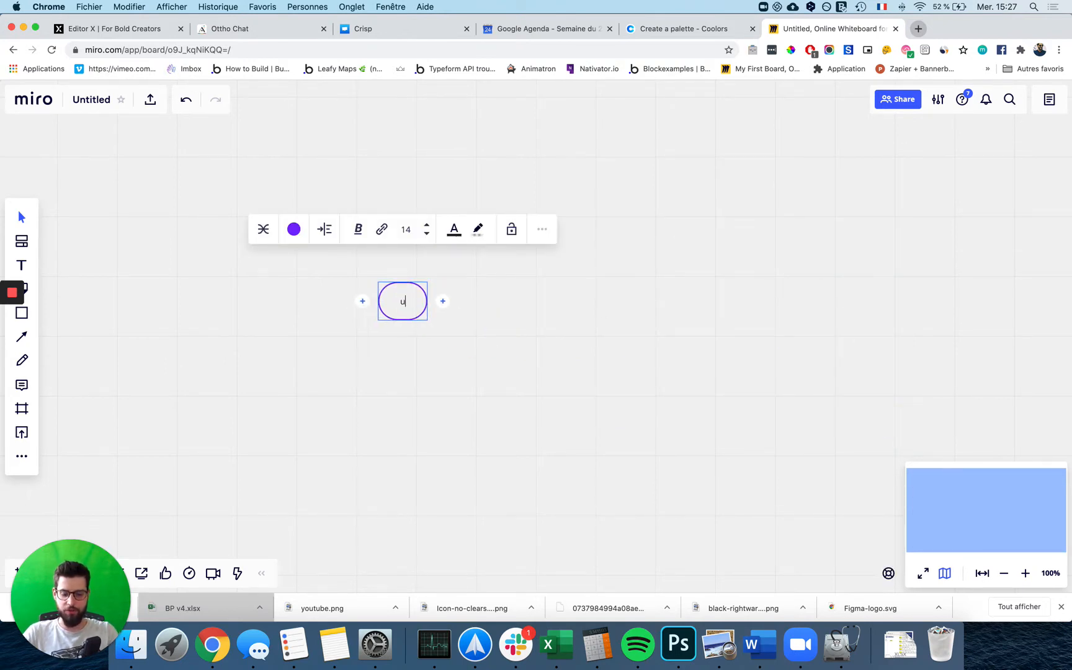
text(tilisateur)
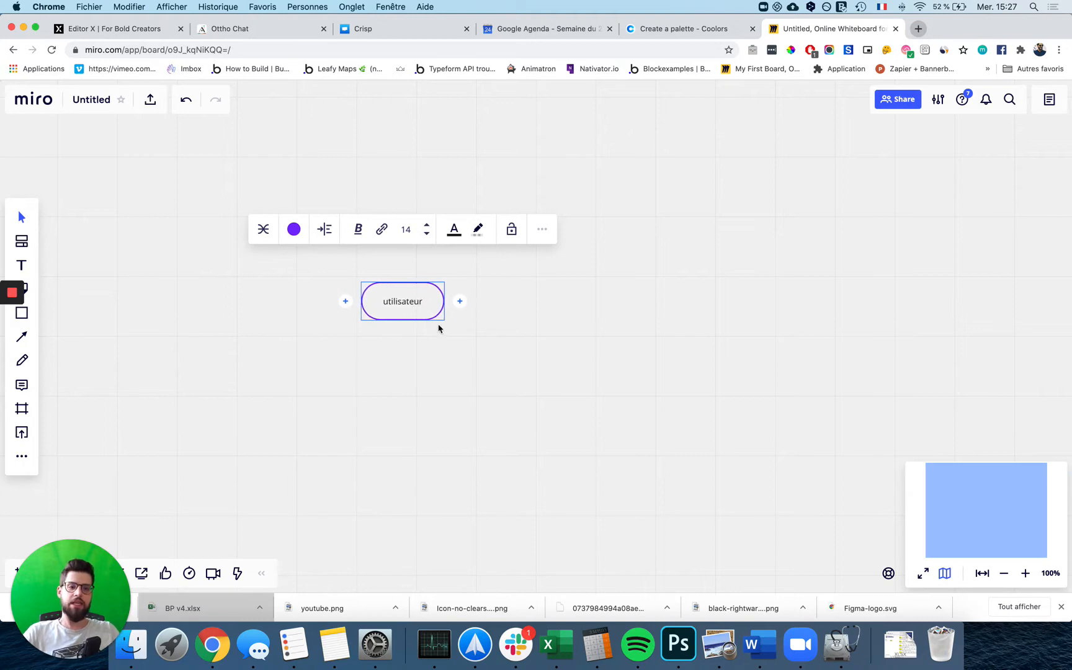
click(445, 357)
- Add three branches labelled "conversation" to the right side of the utilisateur node
click(439, 301)
click(458, 302)
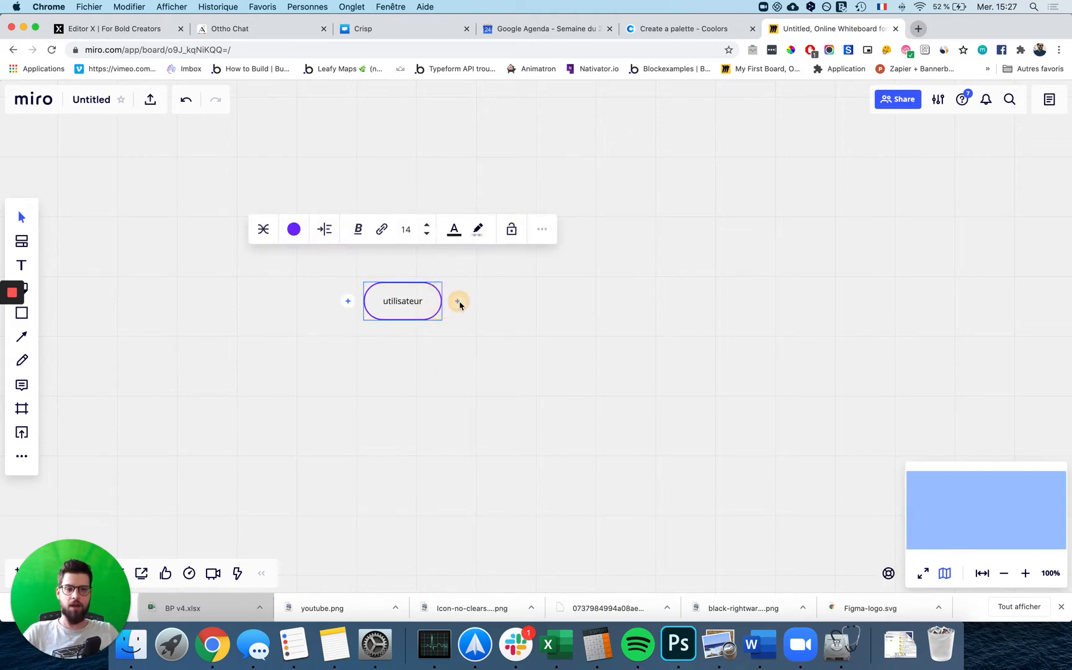
text(conversa)
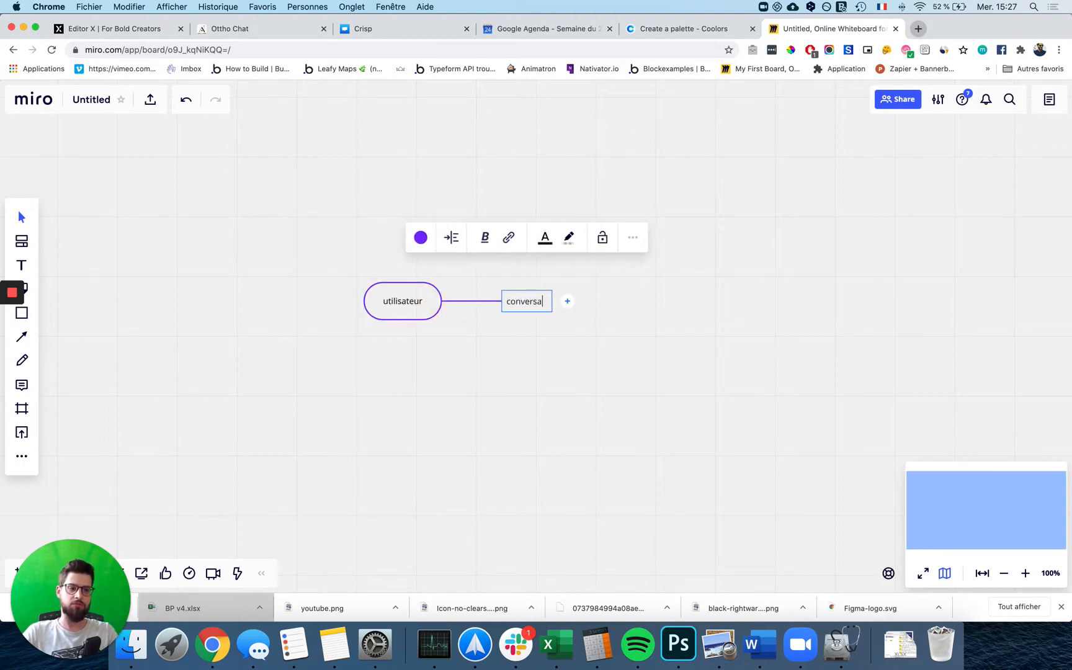
text(tion)
key(Return)
text(conversation)
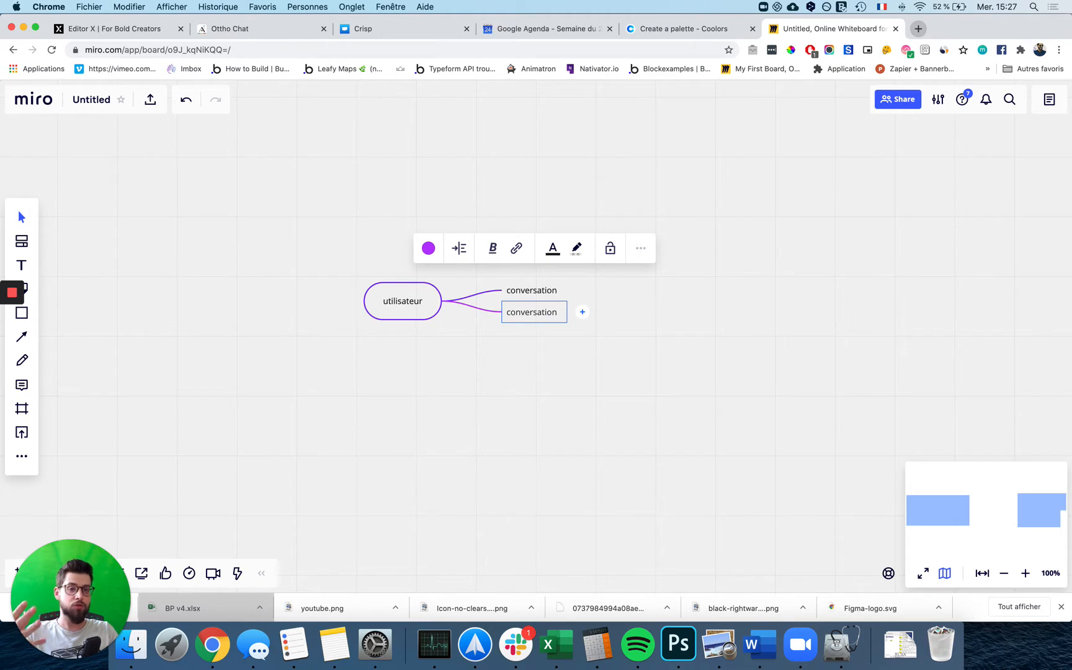
key(Return)
text(conversation)
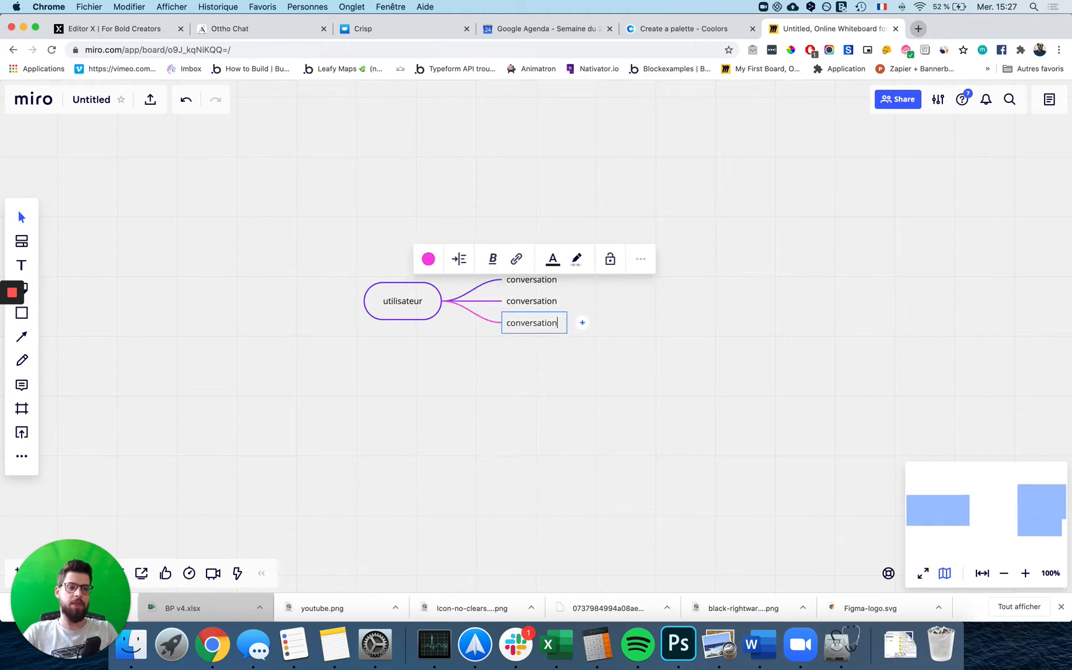
- Add a fourth "conversation" branch below the others and delete the empty branch beneath it
key(Return)
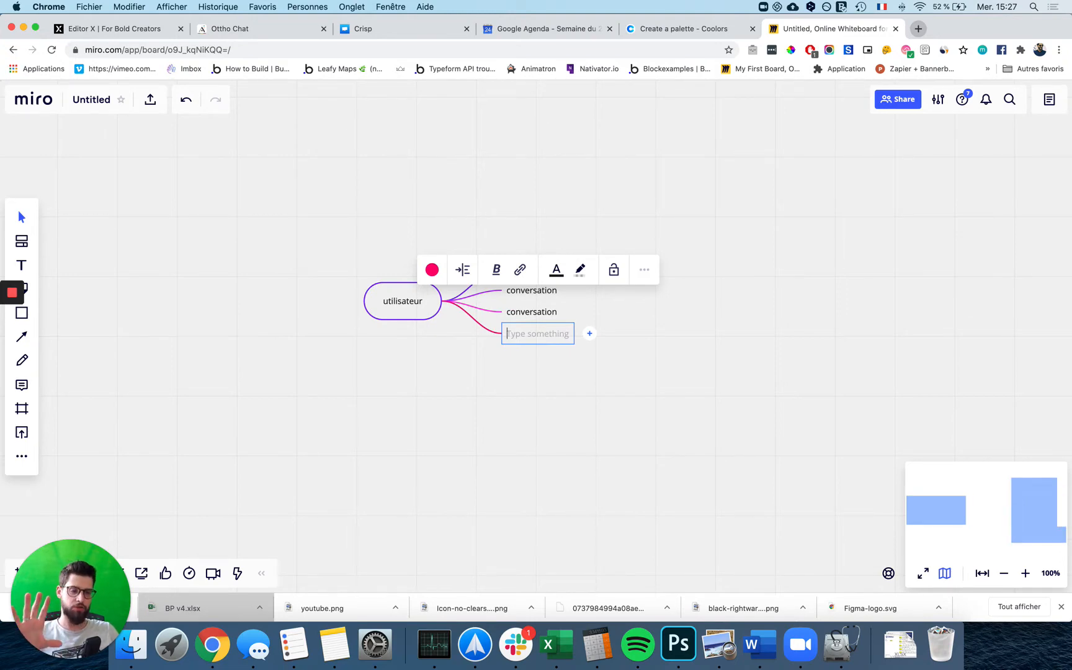
text(conbers)
key(BackSpace)
key(BackSpace)
key(BackSpace)
key(BackSpace)
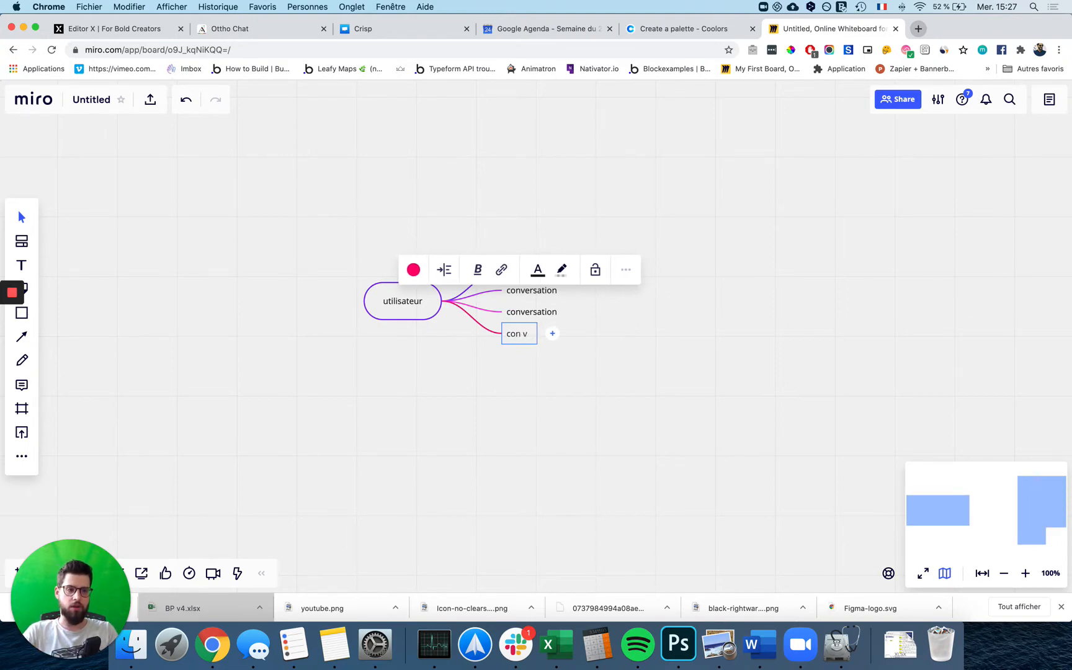
text(versation)
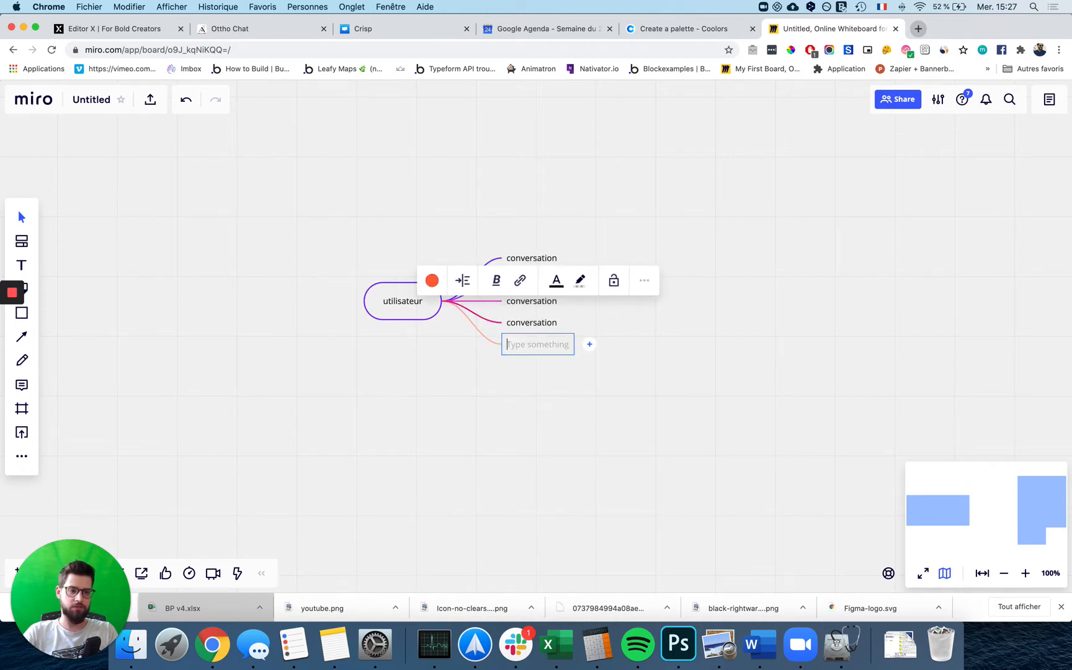
key(Return)
click(633, 391)
click(505, 347)
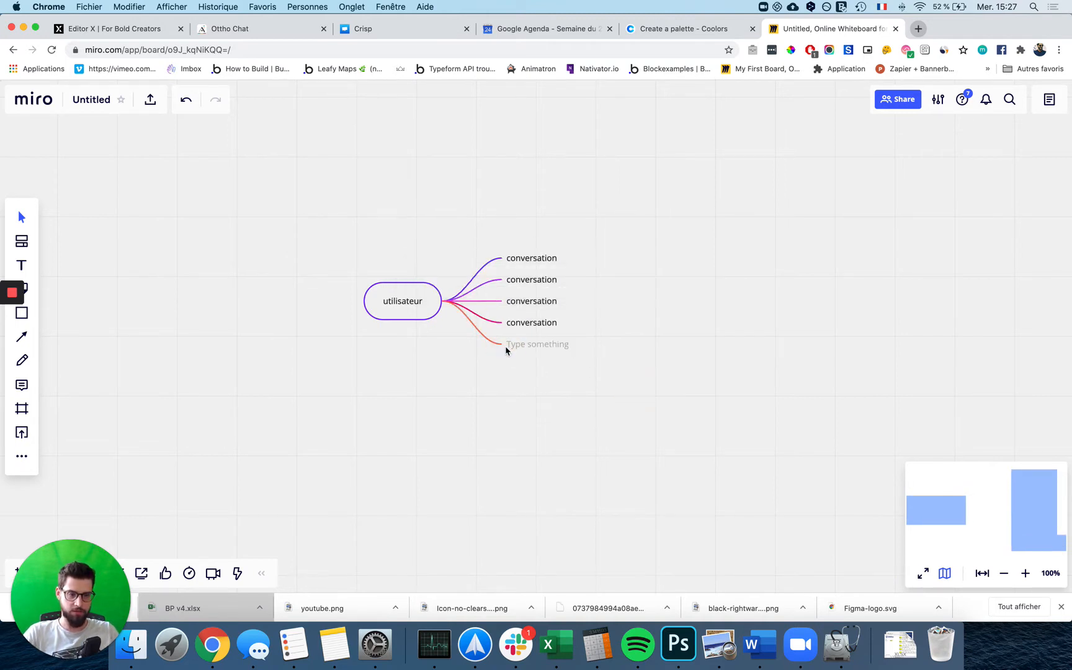
click(519, 349)
key(BackSpace)
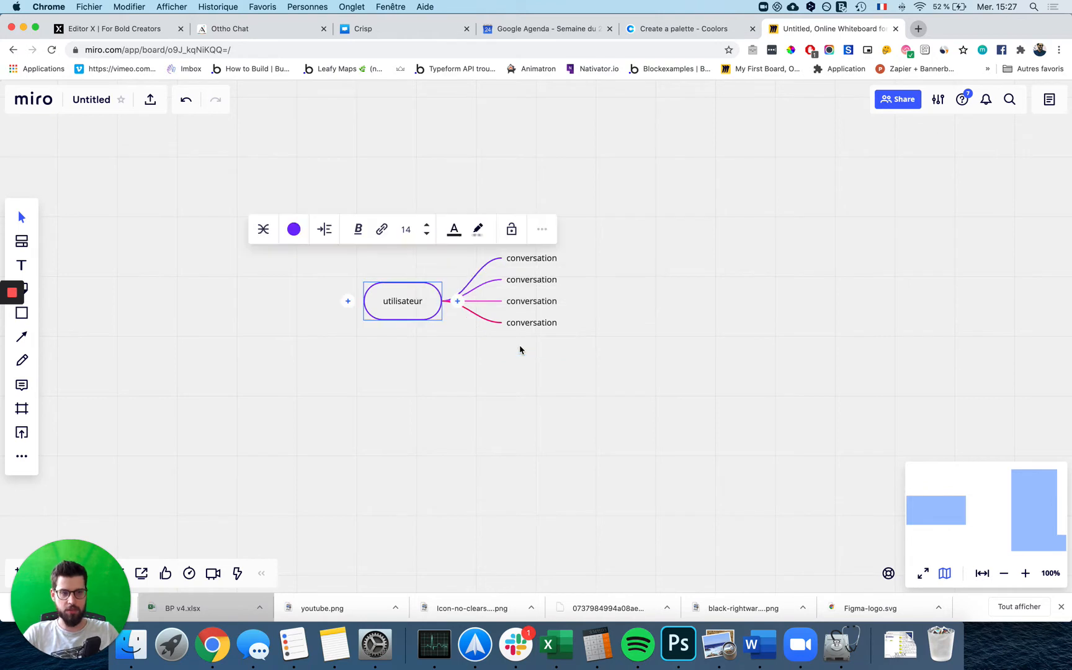
- Insert a second mind map to the right of the conversation branches, label its node "utilisateur" and move it closer to them
click(387, 396)
click(21, 458)
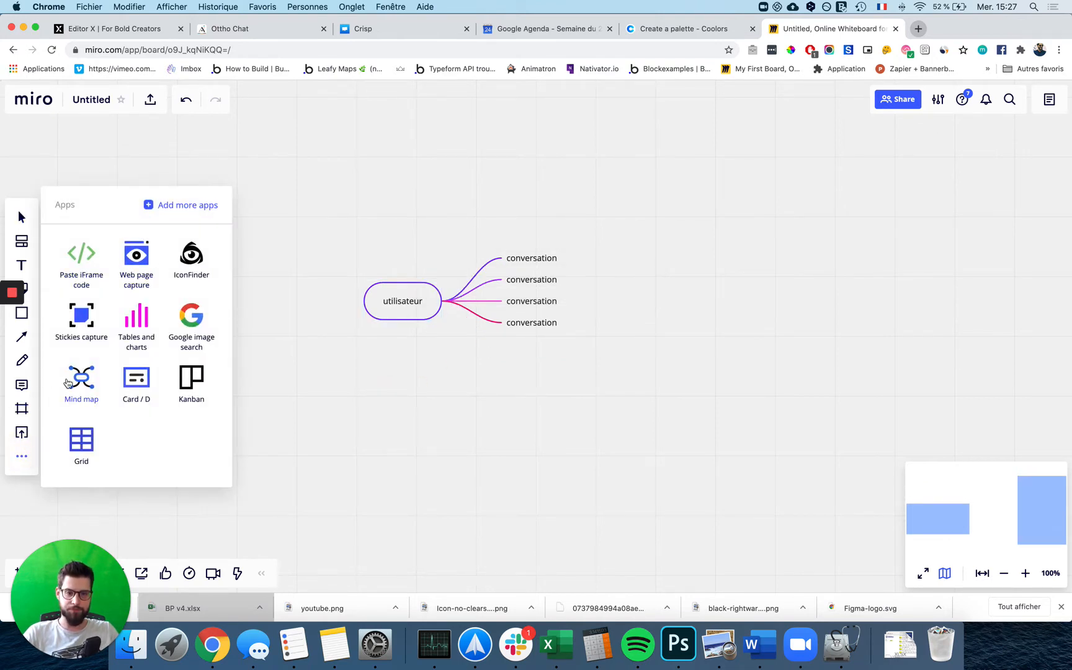
drag(82, 379, 749, 325)
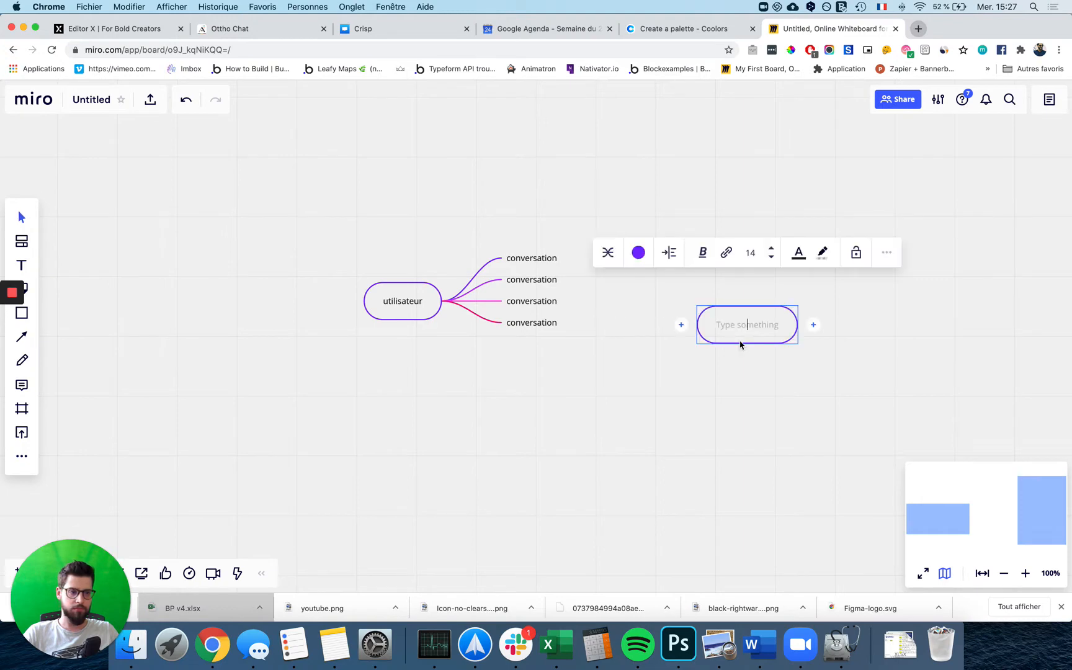
text(utilisateur)
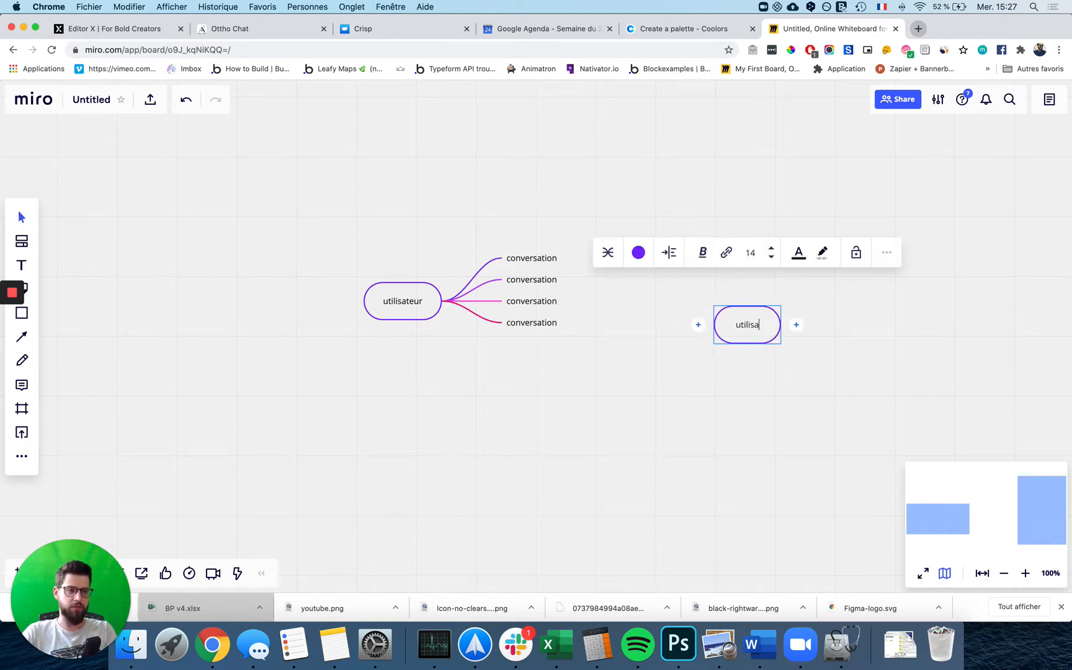
click(676, 394)
drag(723, 327, 684, 290)
- Add an empty branch to the left of the second utilisateur node and place its end over the topmost conversation
click(644, 290)
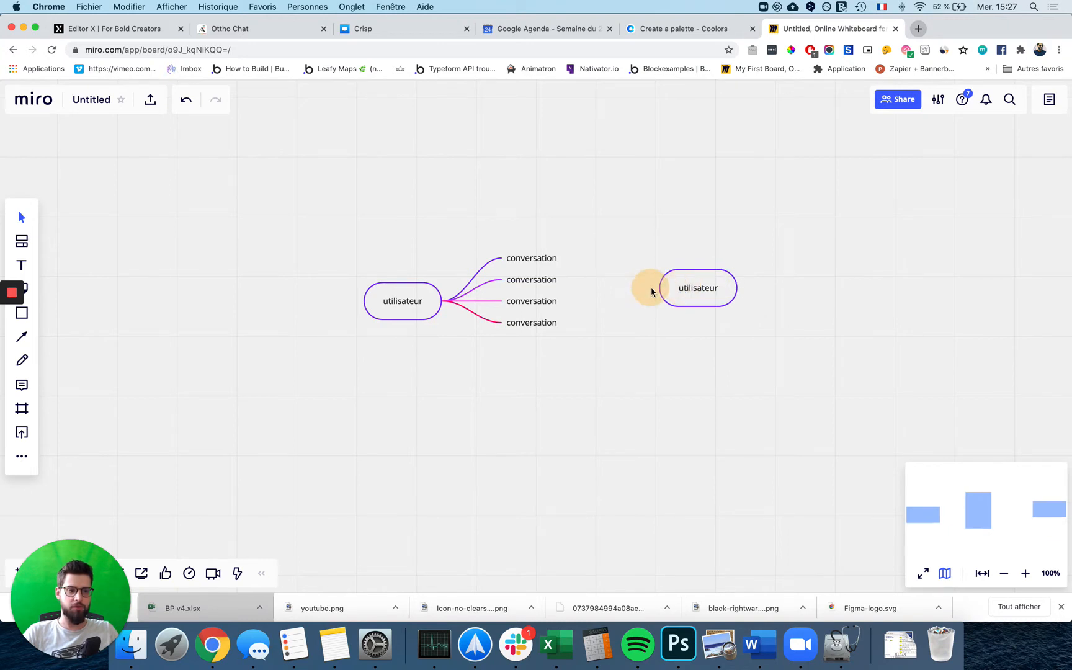
click(644, 289)
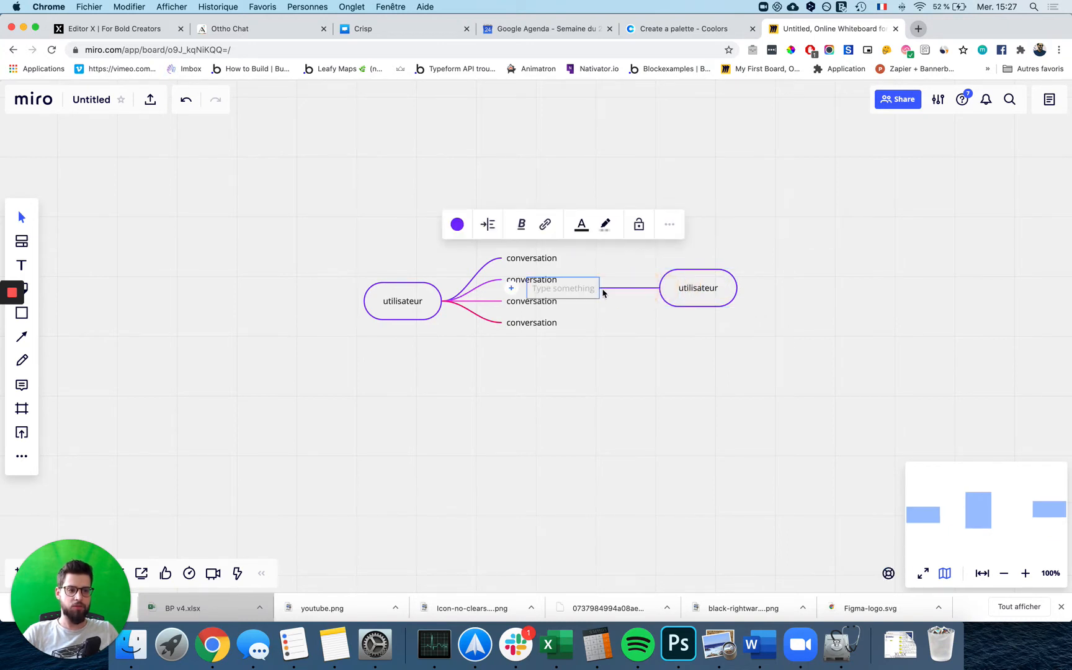
click(623, 342)
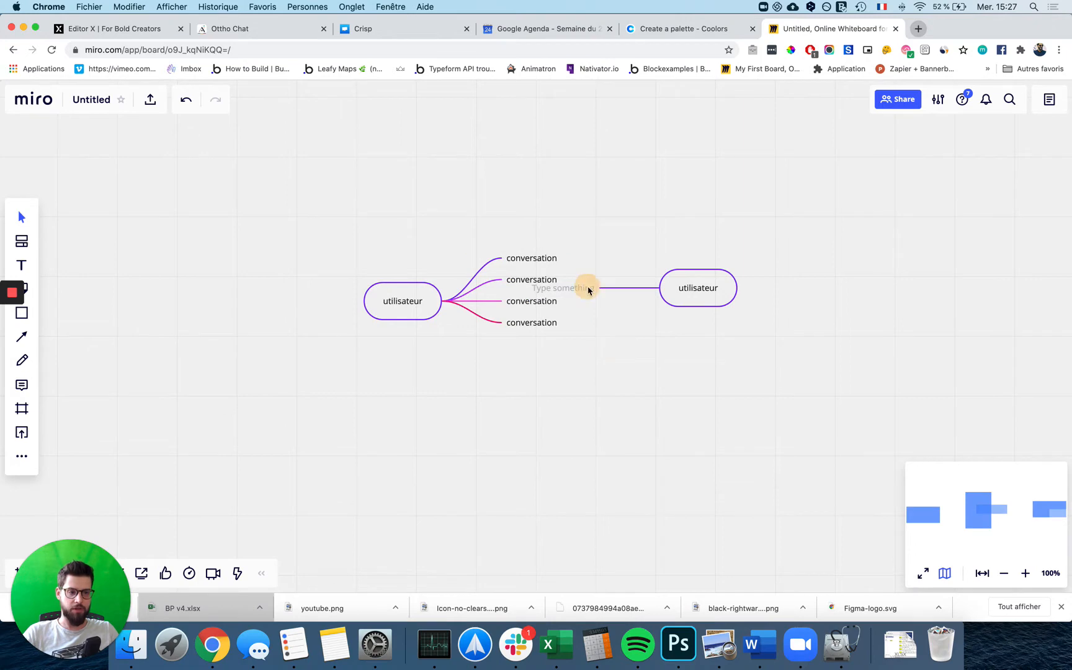
drag(587, 288, 557, 260)
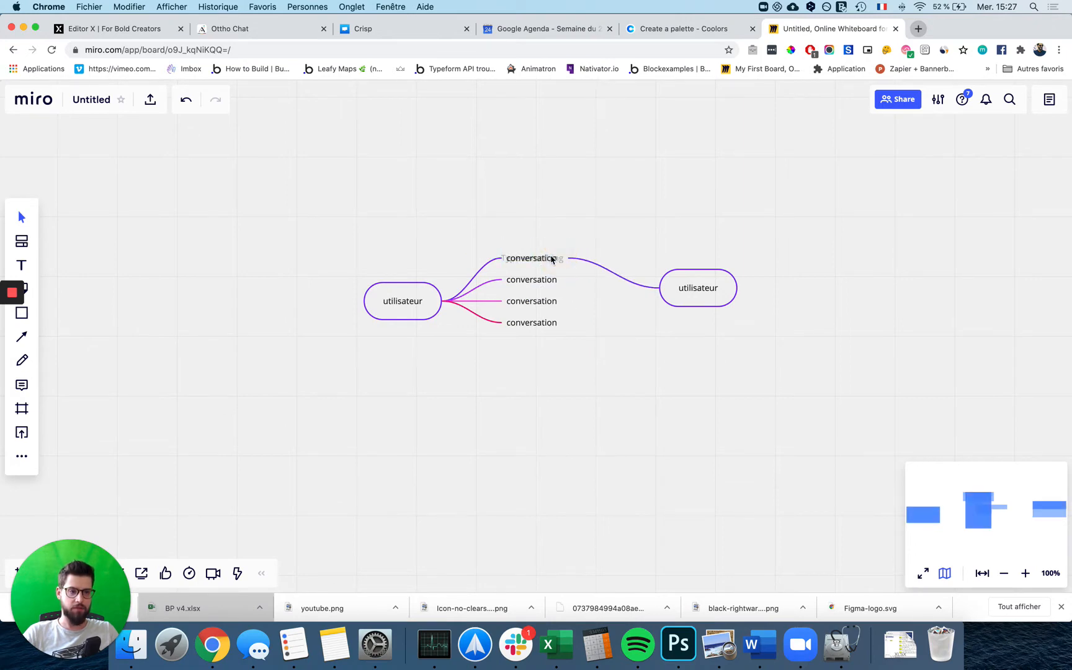
- Add another empty branch from the second utilisateur node, overlapping the second conversation, and undo the displacement of that conversation label
click(678, 306)
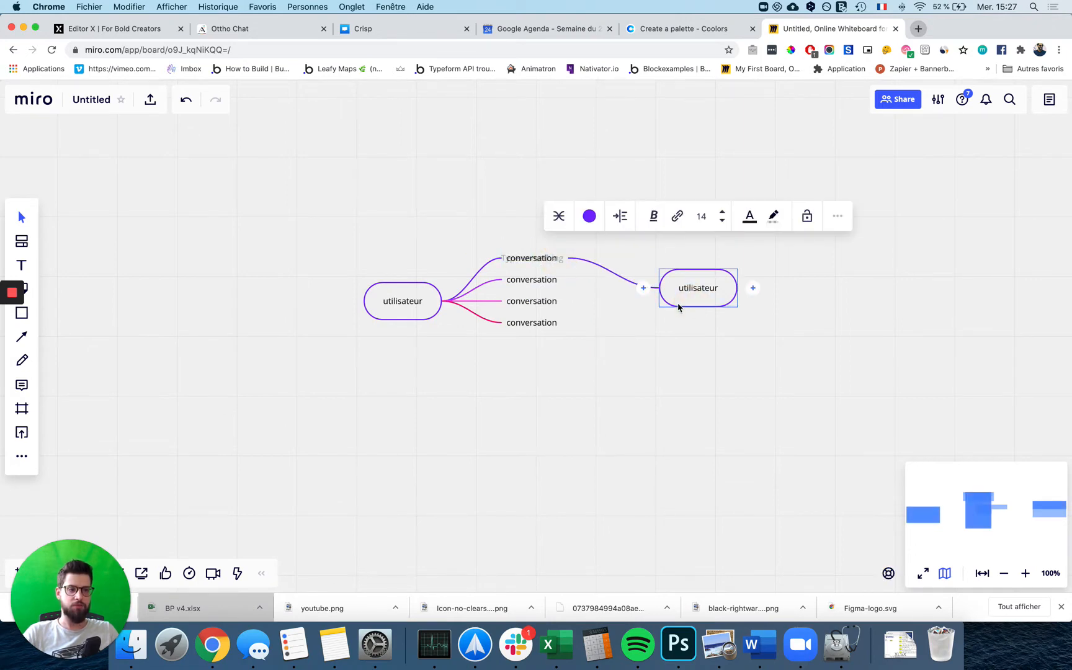
click(646, 290)
drag(525, 280, 533, 180)
click(598, 316)
click(574, 282)
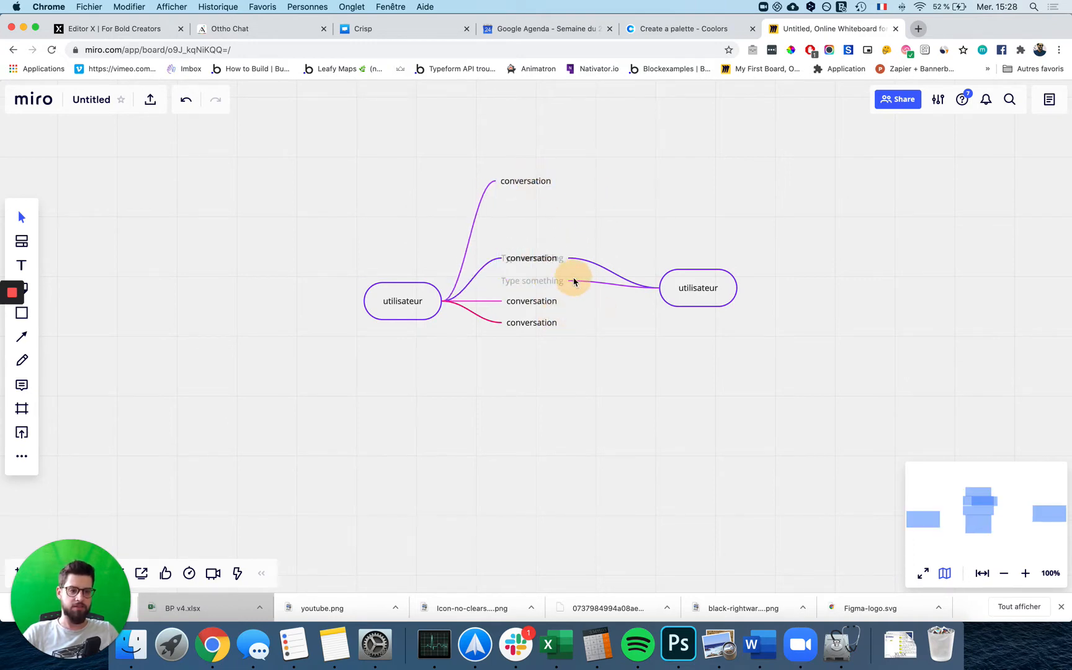
drag(574, 282, 601, 285)
key(super+z)
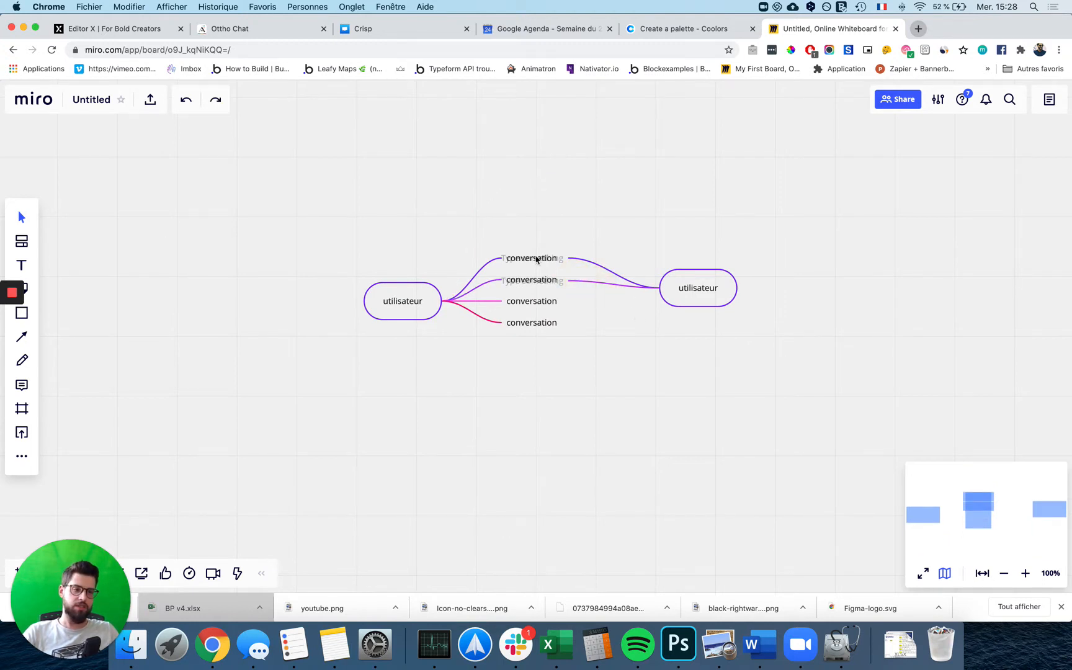
- Add a child branch to the bottom conversation, move it well below the diagram and label it "Message"
click(537, 259)
click(531, 321)
click(580, 333)
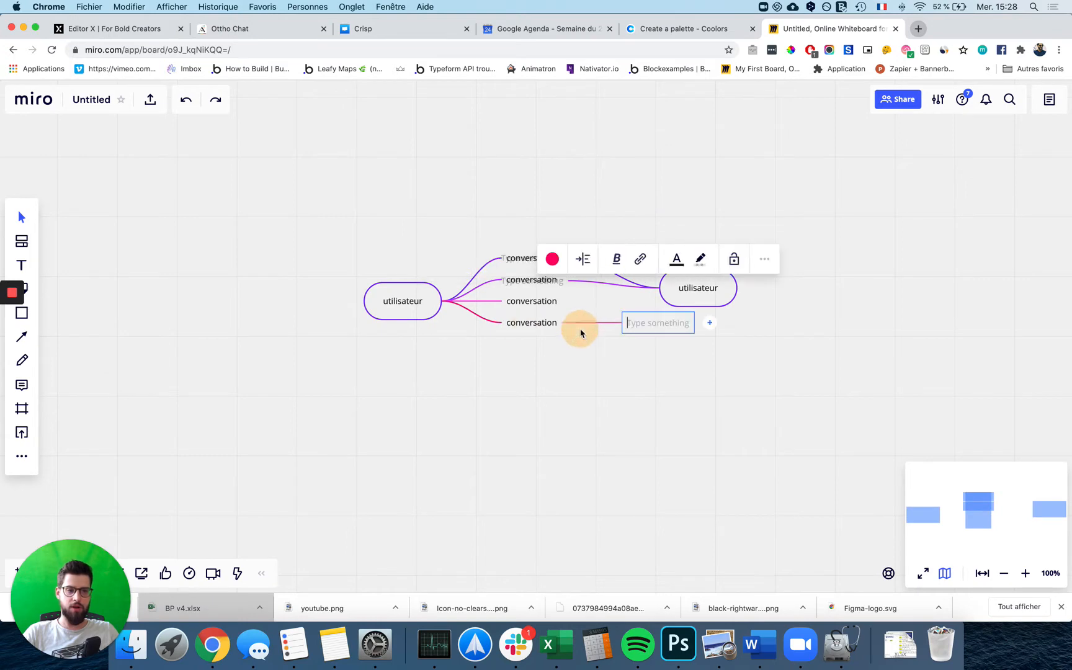
drag(687, 342, 637, 457)
click(636, 456)
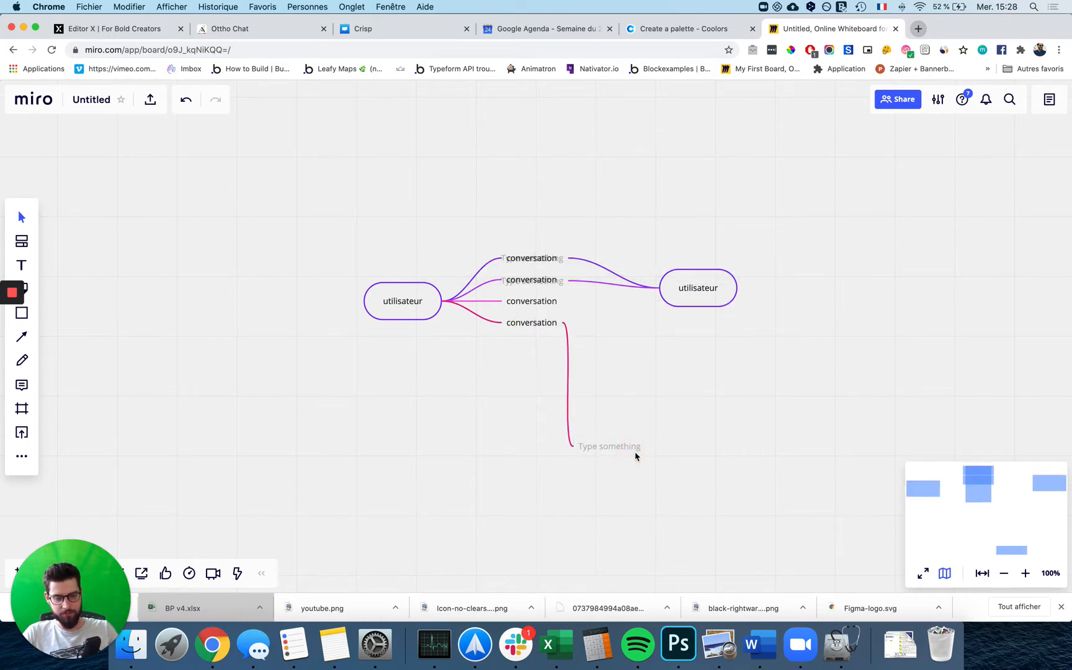
click(615, 451)
text(Message)
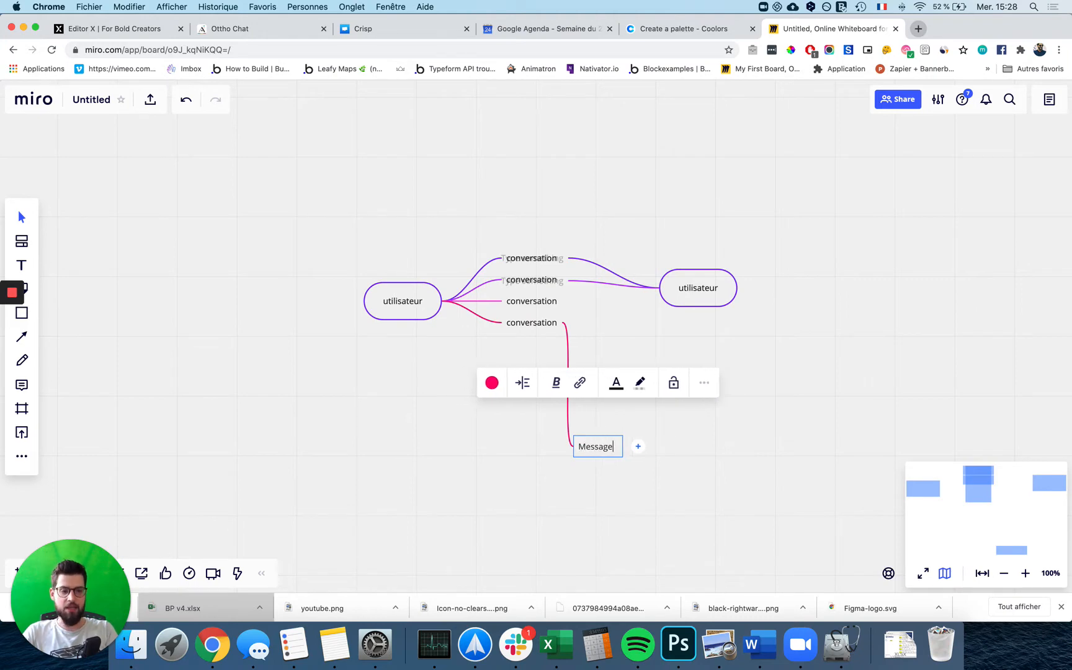
click(657, 438)
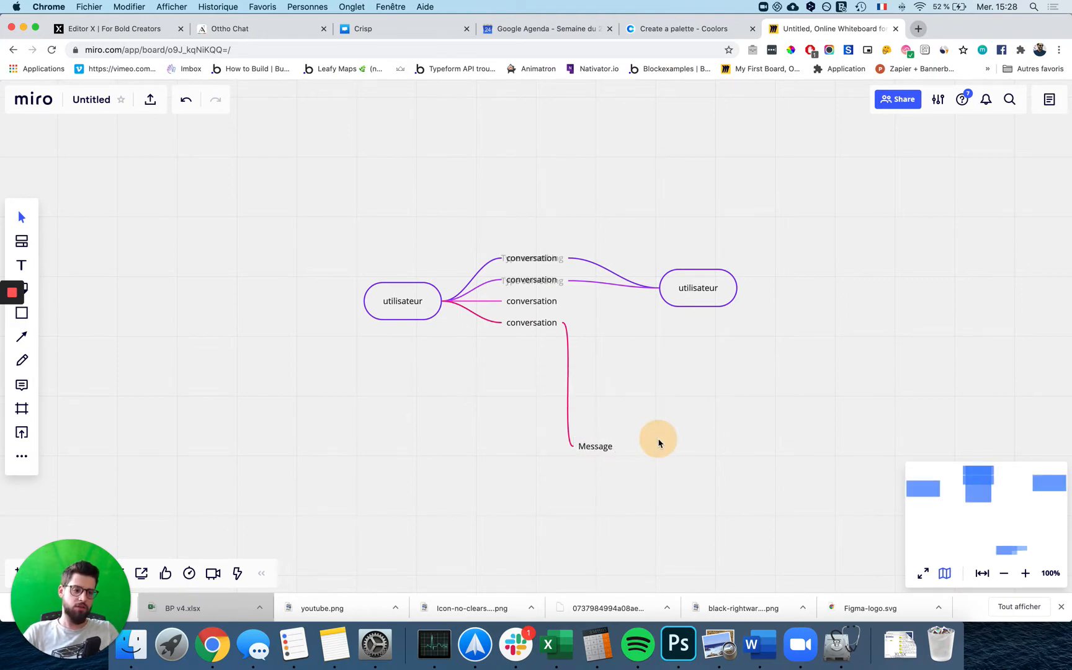
- Change the "Message" node's label to "Messages"
double_click(612, 451)
text(s)
click(632, 506)
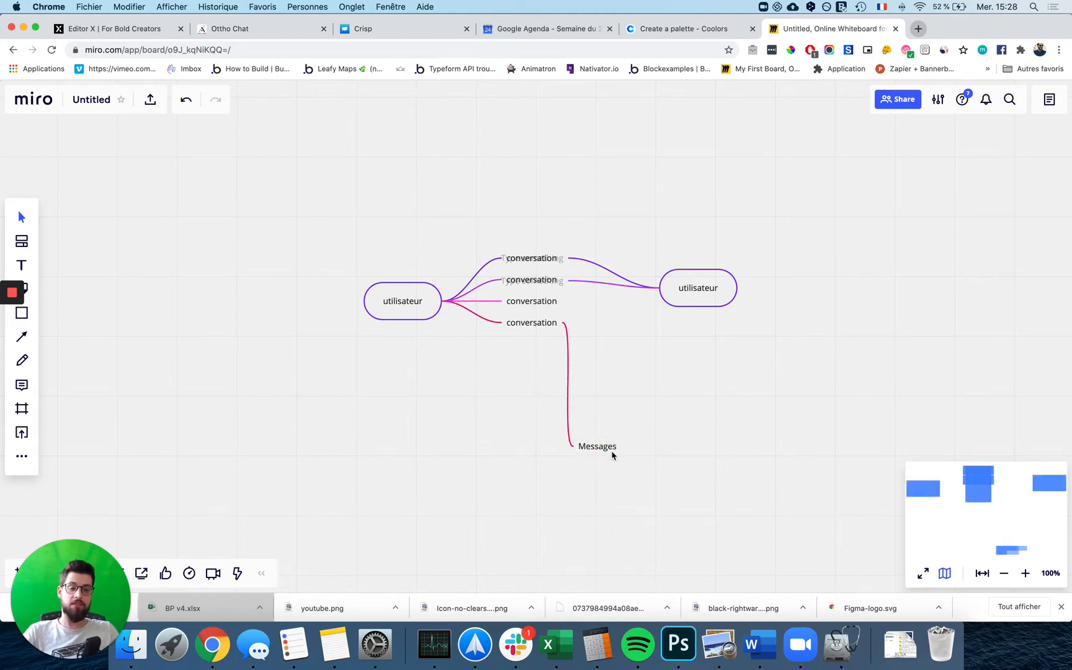
- Add two child branches to the Messages node, labelled "message texte" and "auteur"
click(612, 454)
click(634, 446)
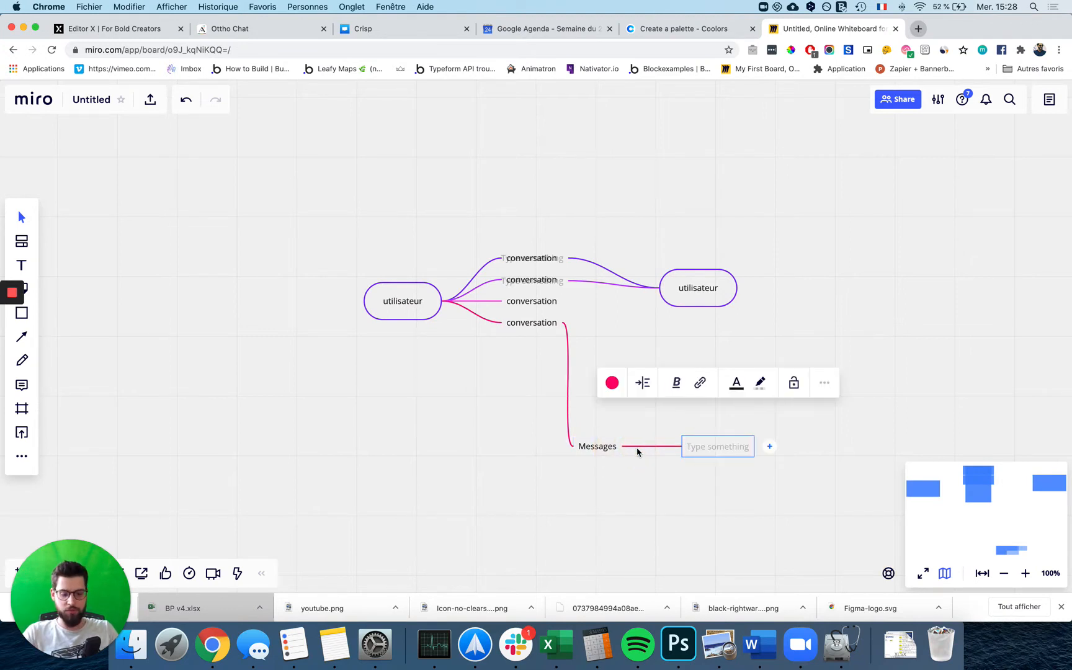
text(messag)
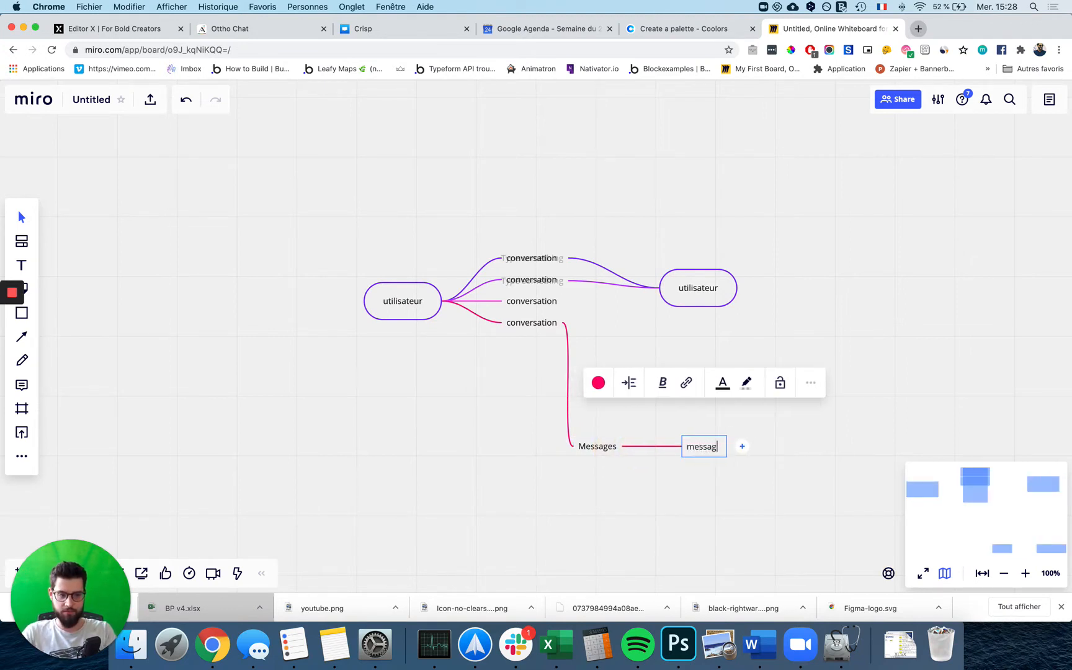
text(e texte)
key(Return)
text(au)
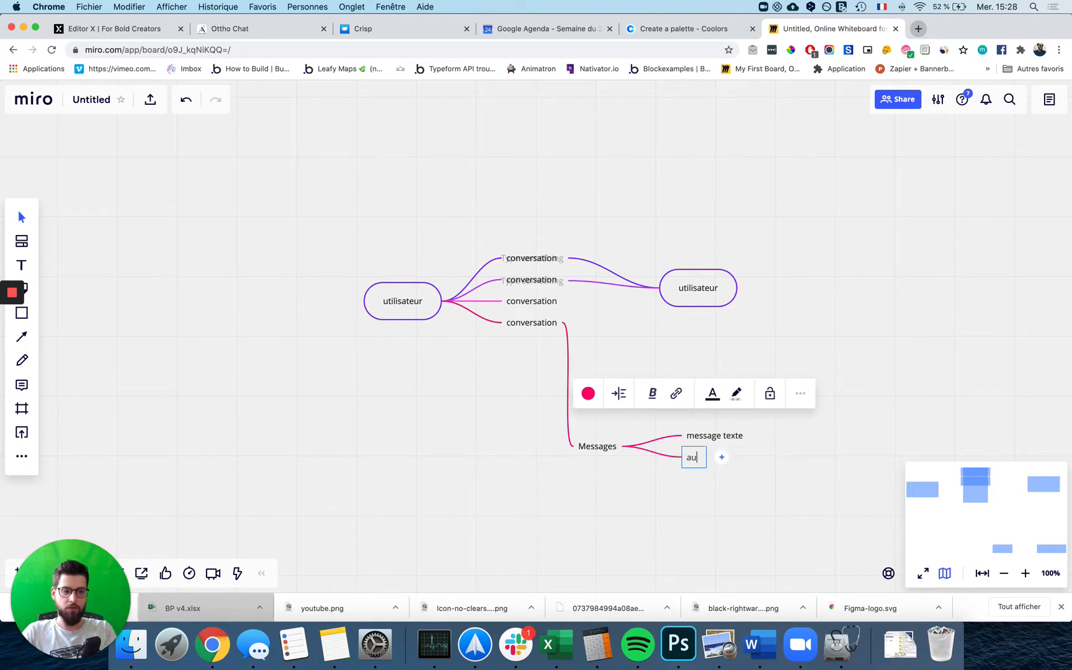
text(teur)
click(606, 533)
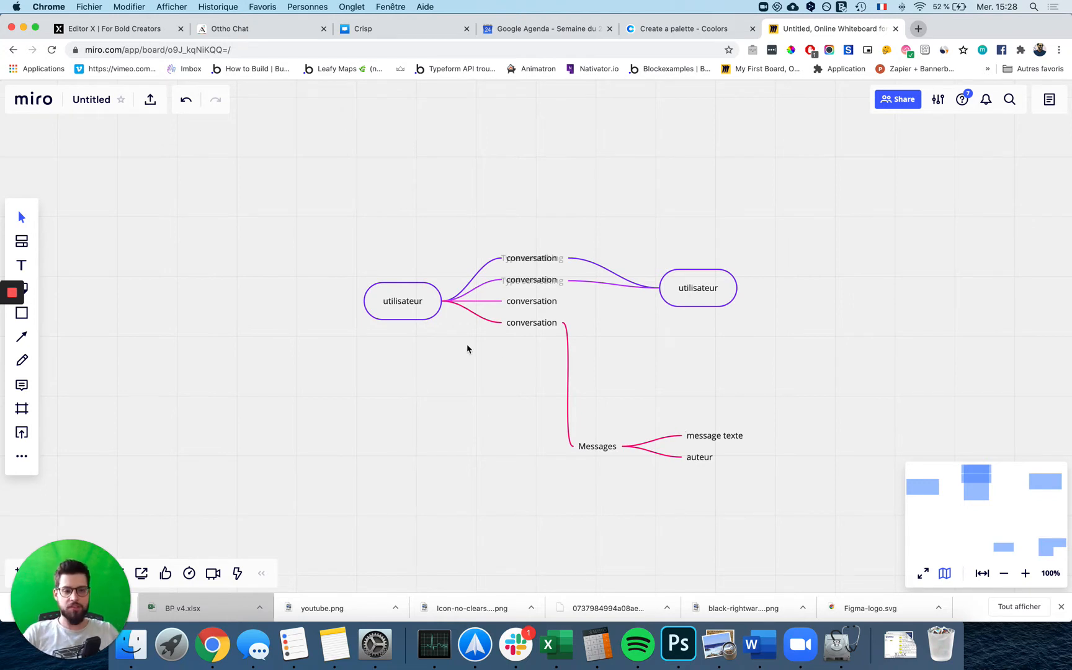
- Switch to the Ottho Chat app in Adalo and add a database collection named "conversation"
click(264, 28)
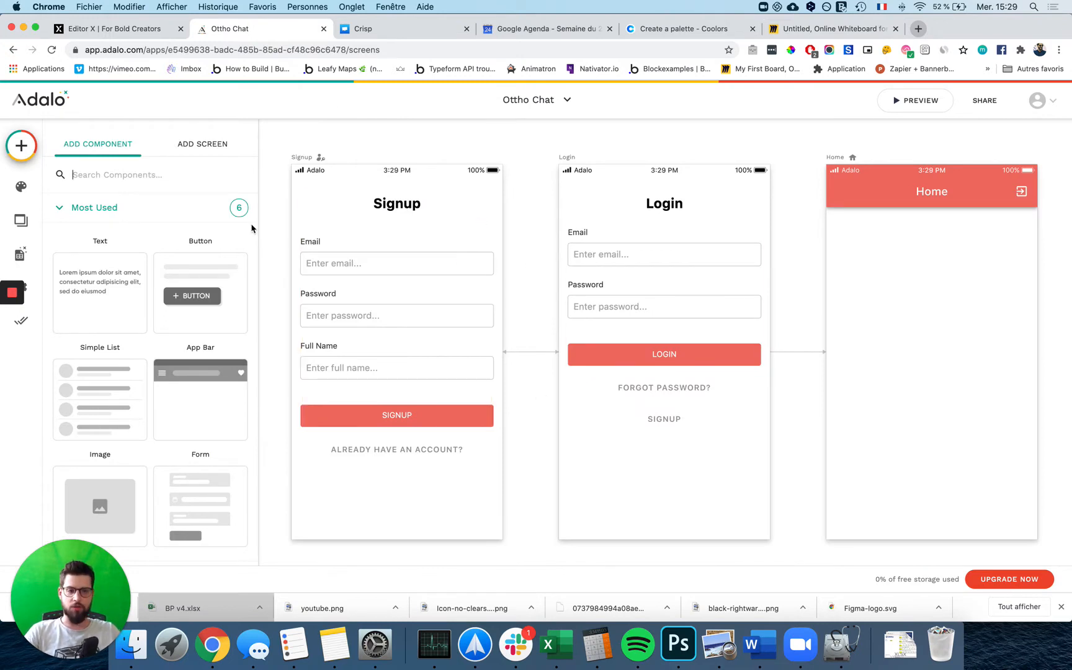
scroll(474, 347, down, 1)
scroll(474, 348, right, 1)
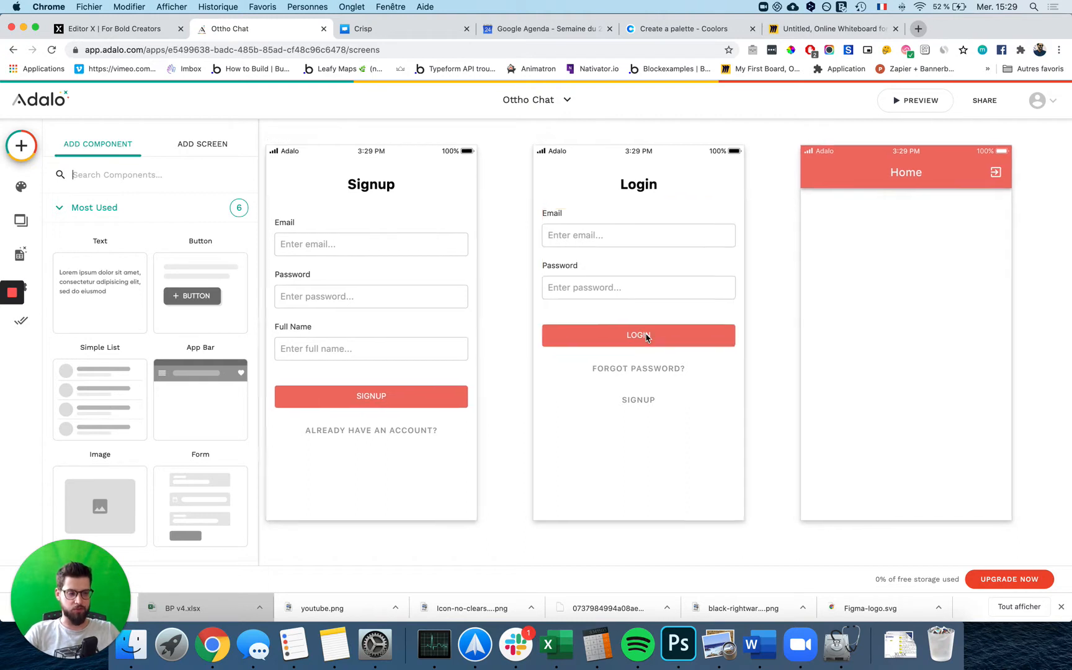
scroll(639, 338, right, 5)
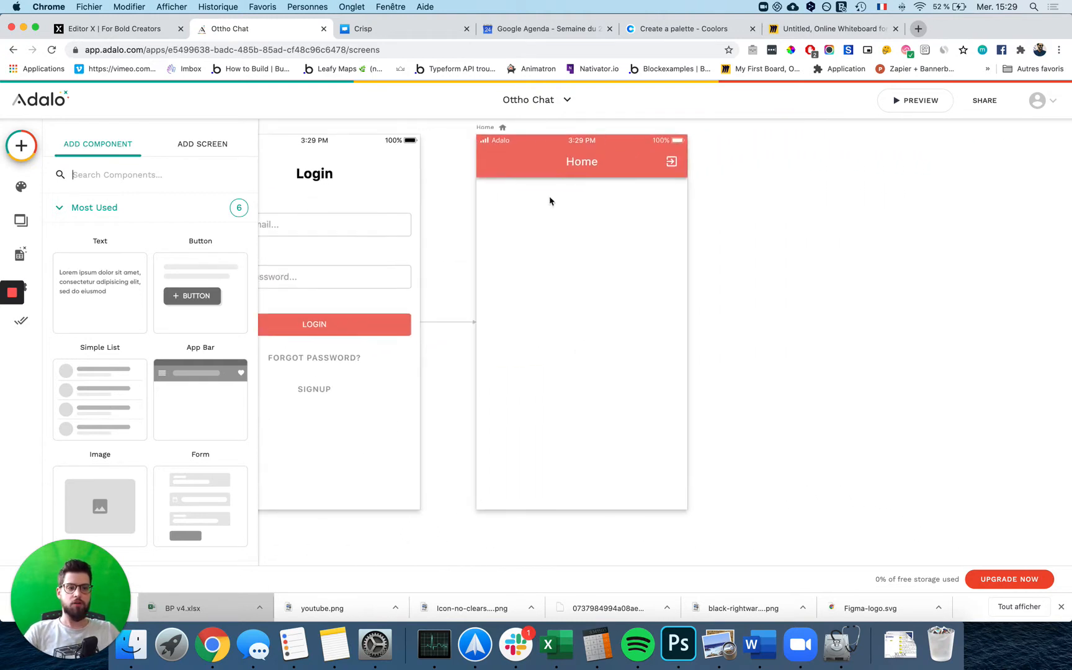
scroll(304, 310, left, 5)
scroll(304, 311, right, 4)
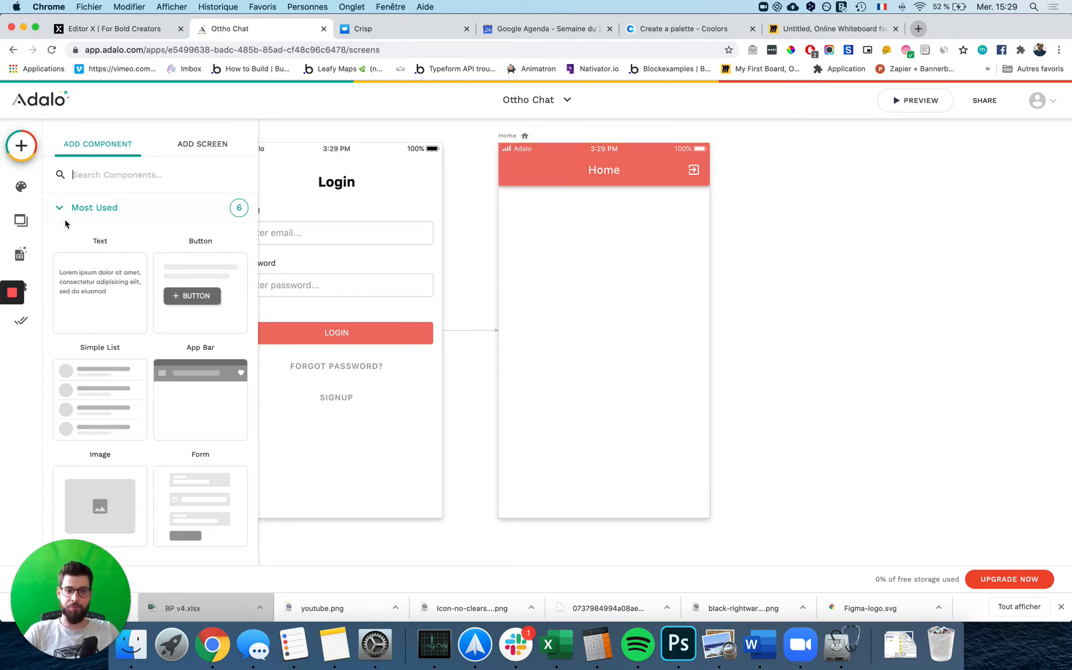
click(22, 254)
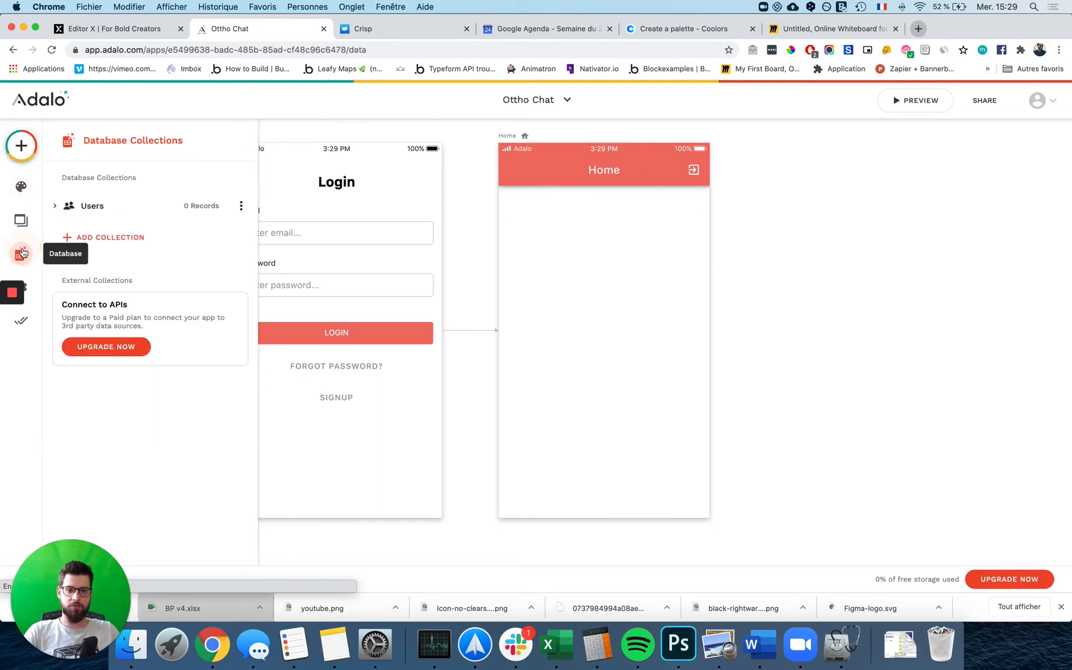
click(111, 237)
click(106, 256)
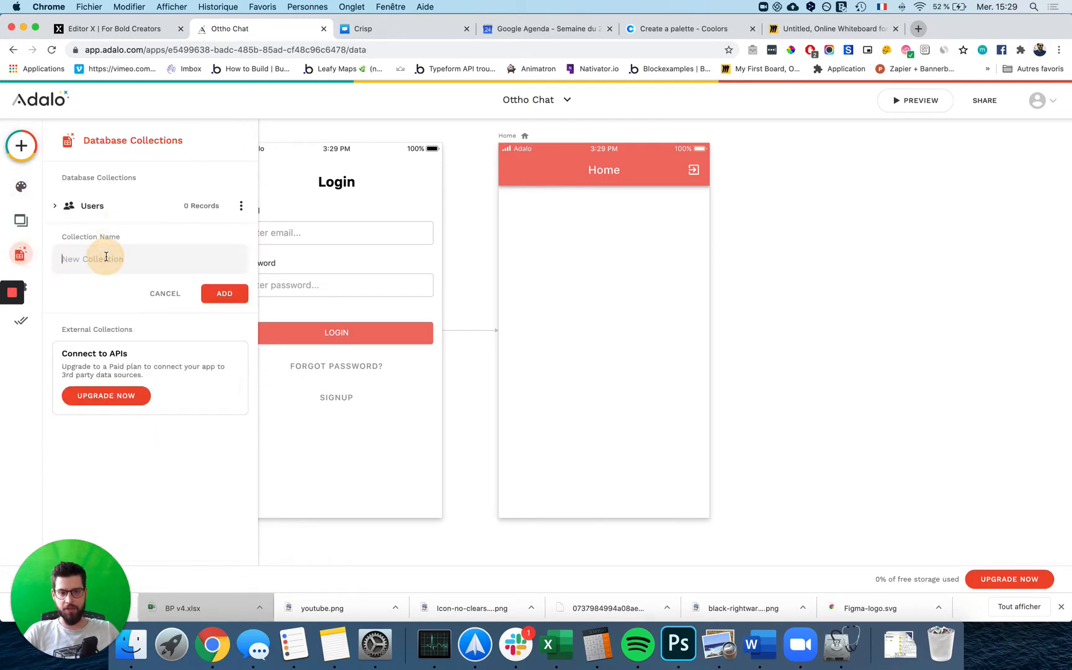
text(conversati)
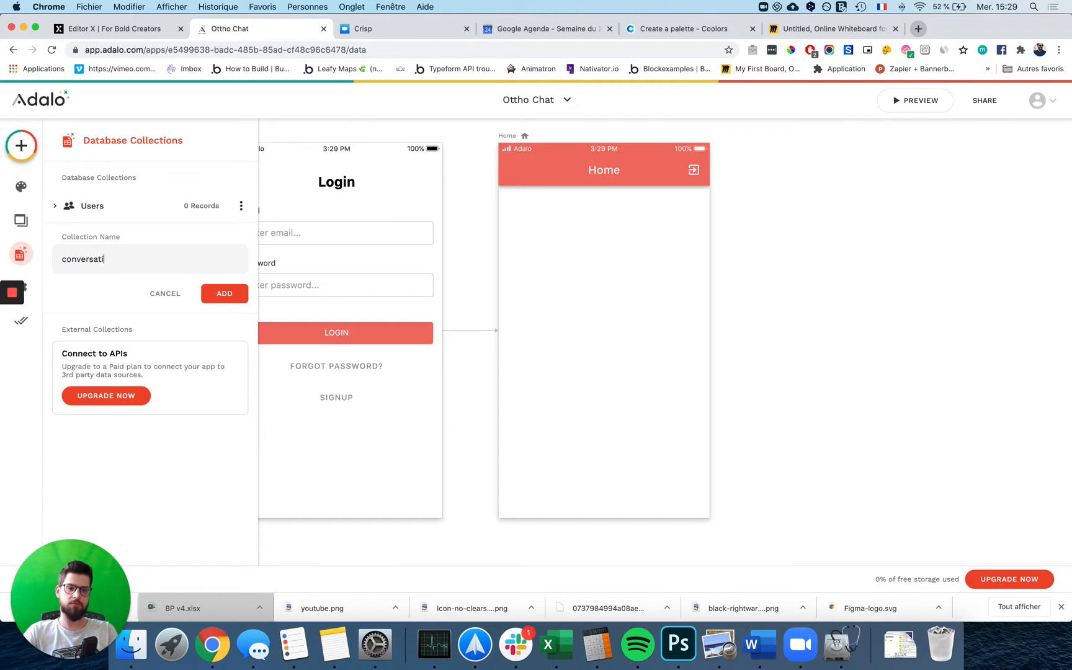
text(on)
key(Return)
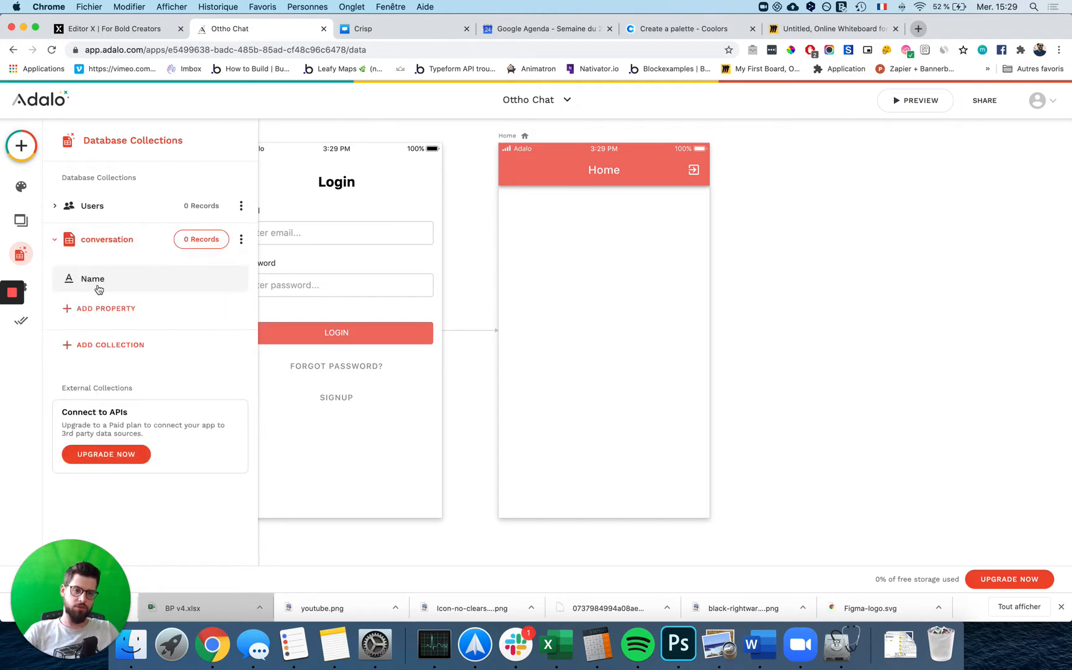
- View the records table of the conversation collection and close it
click(106, 314)
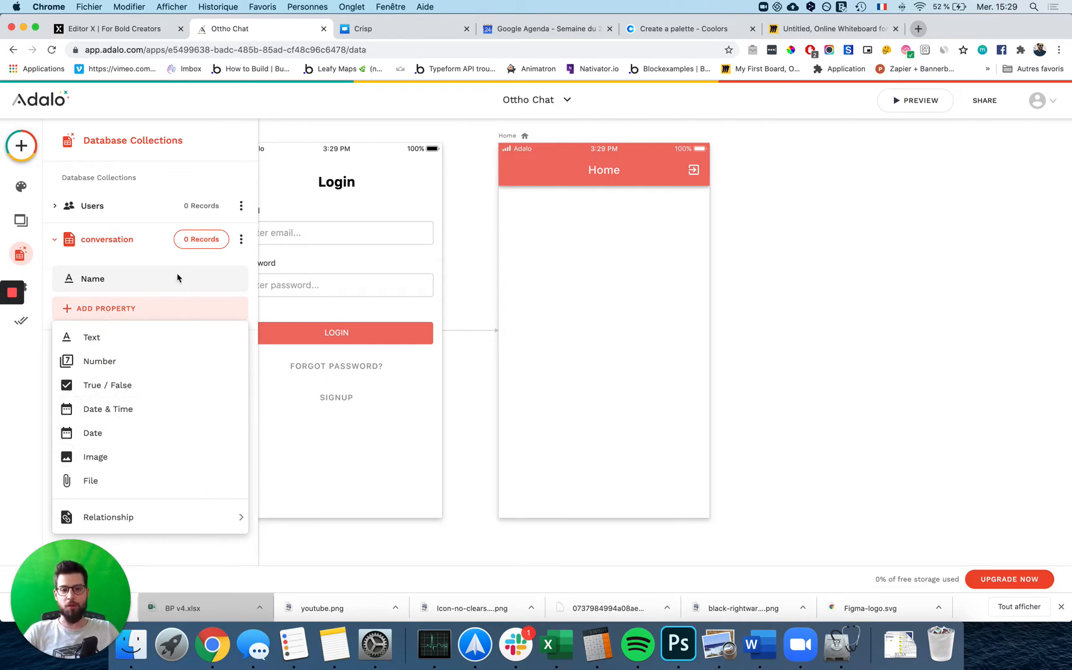
click(192, 257)
click(198, 242)
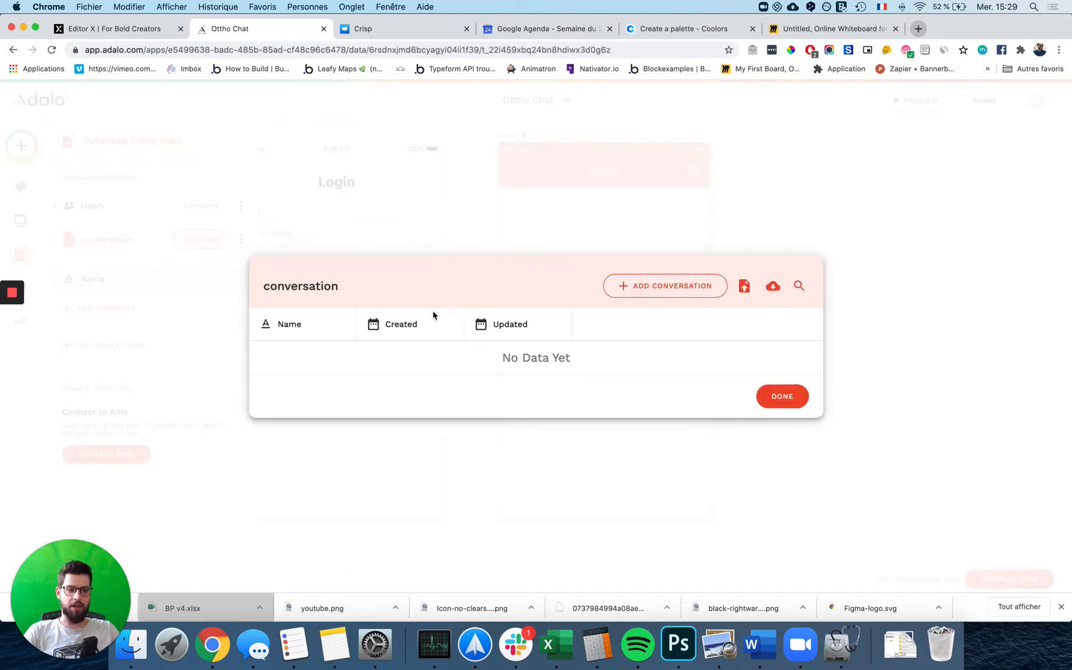
click(443, 211)
- Add a many-to-many relationship with Users to the conversation collection and name the property "Users-participants"
click(104, 307)
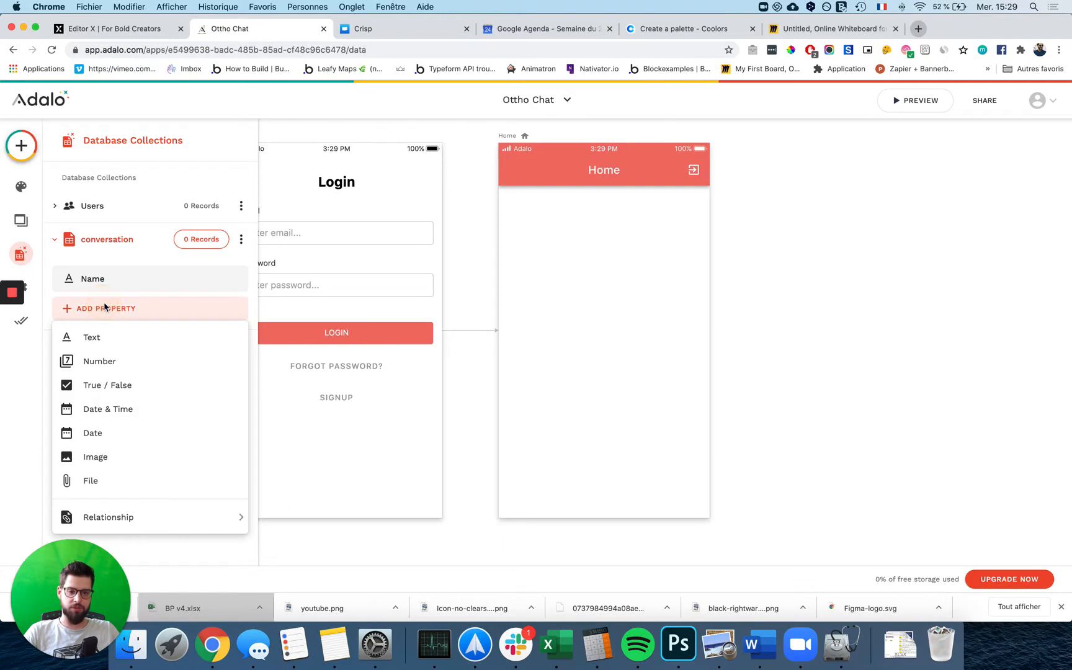
mouse_move(115, 524)
click(304, 519)
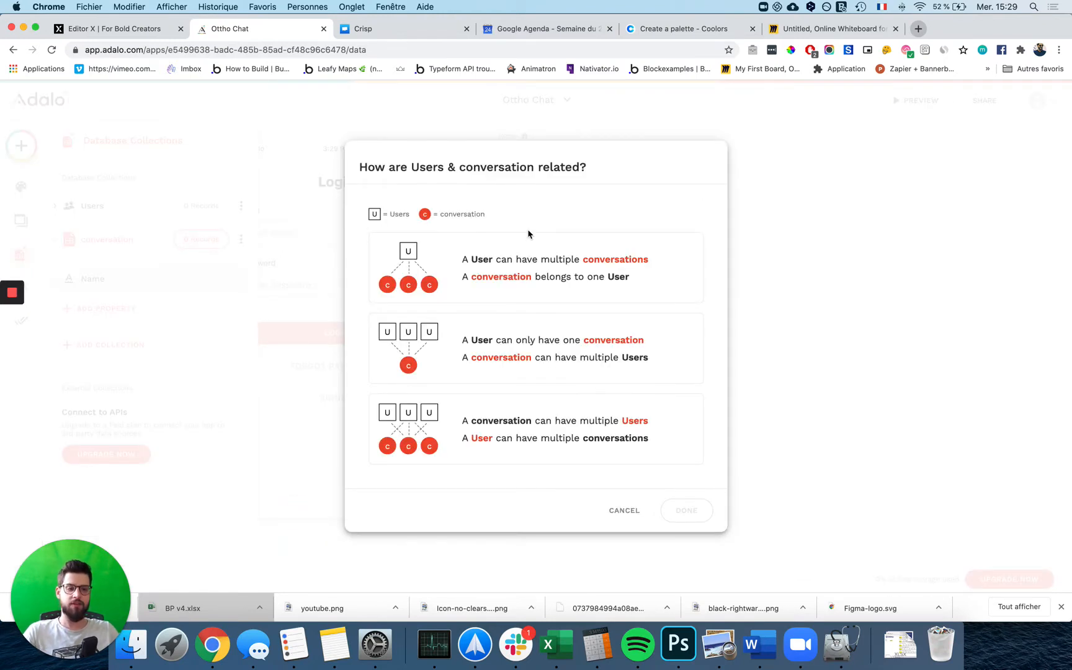
click(569, 241)
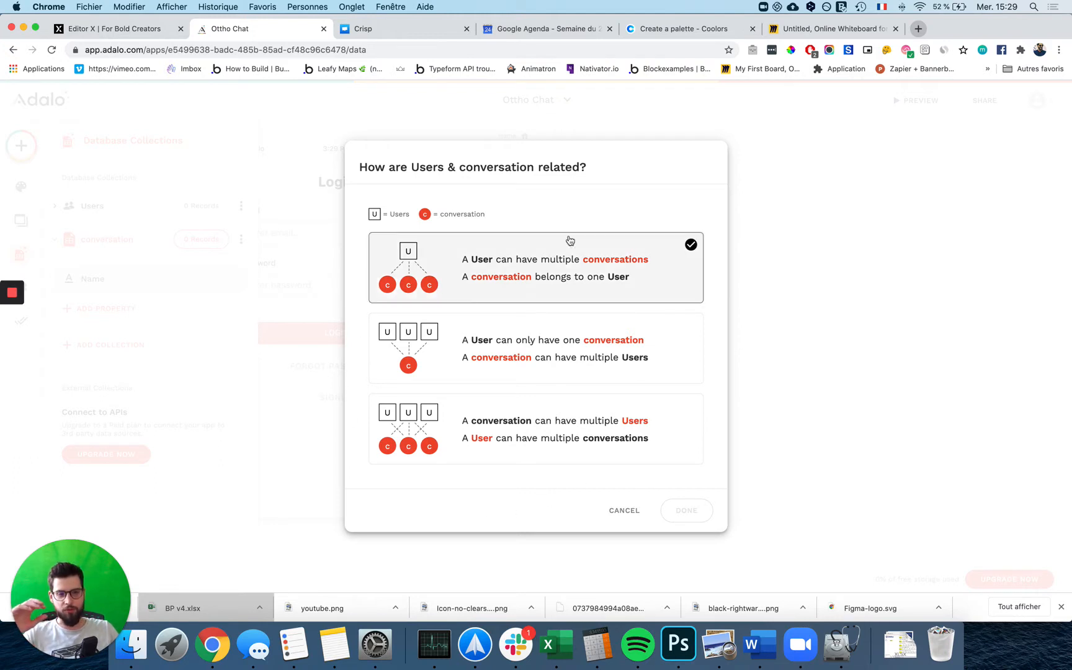
click(371, 347)
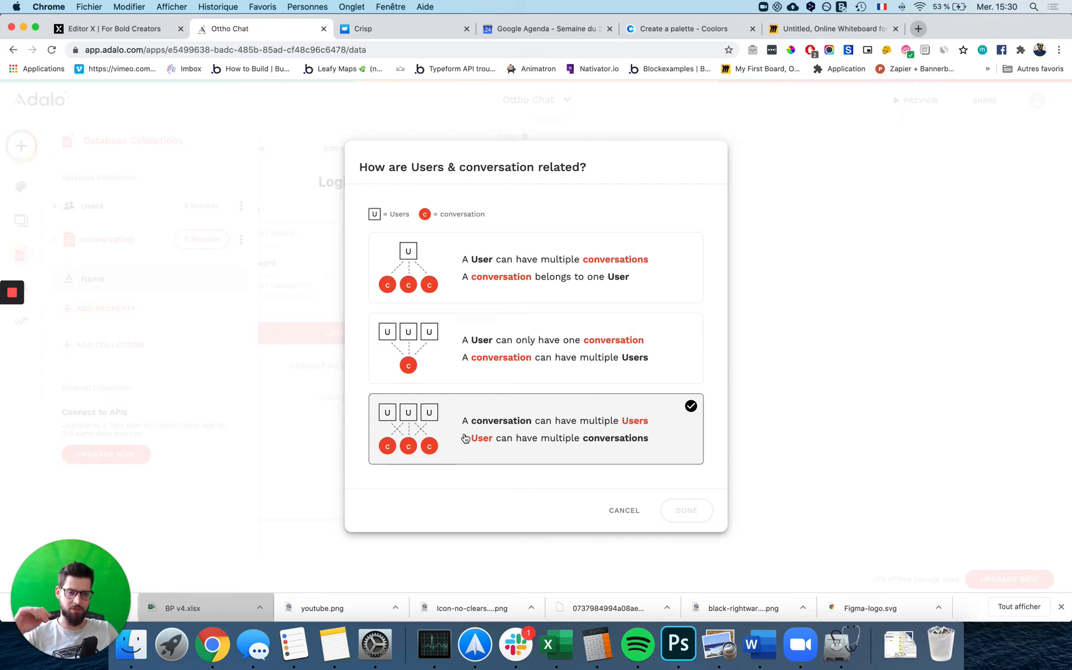
click(466, 438)
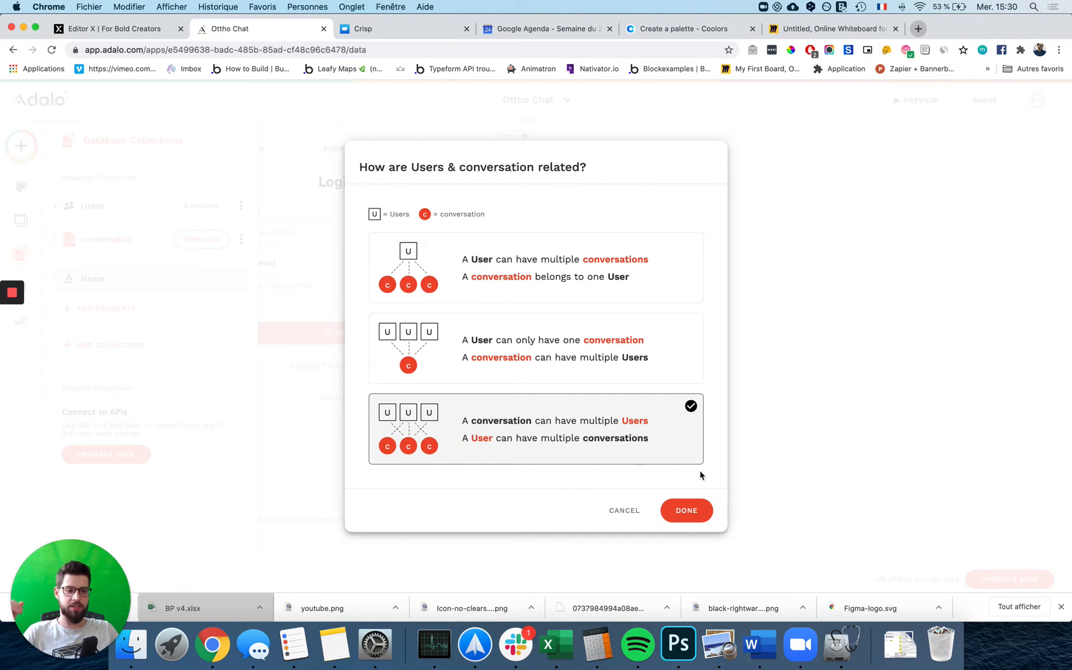
click(688, 510)
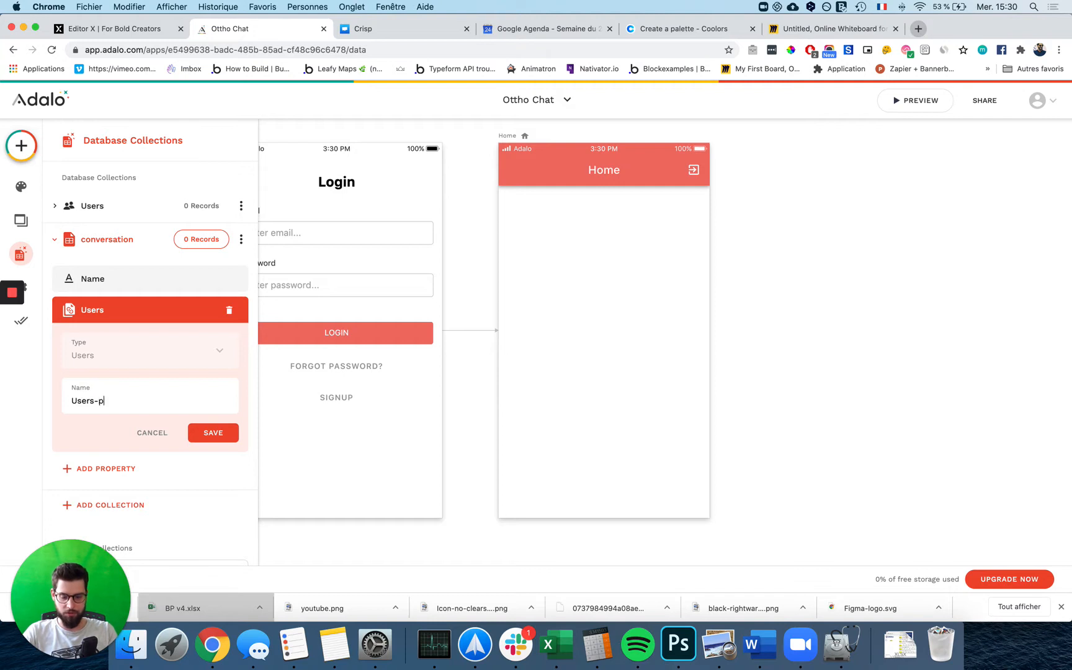
text(-participants)
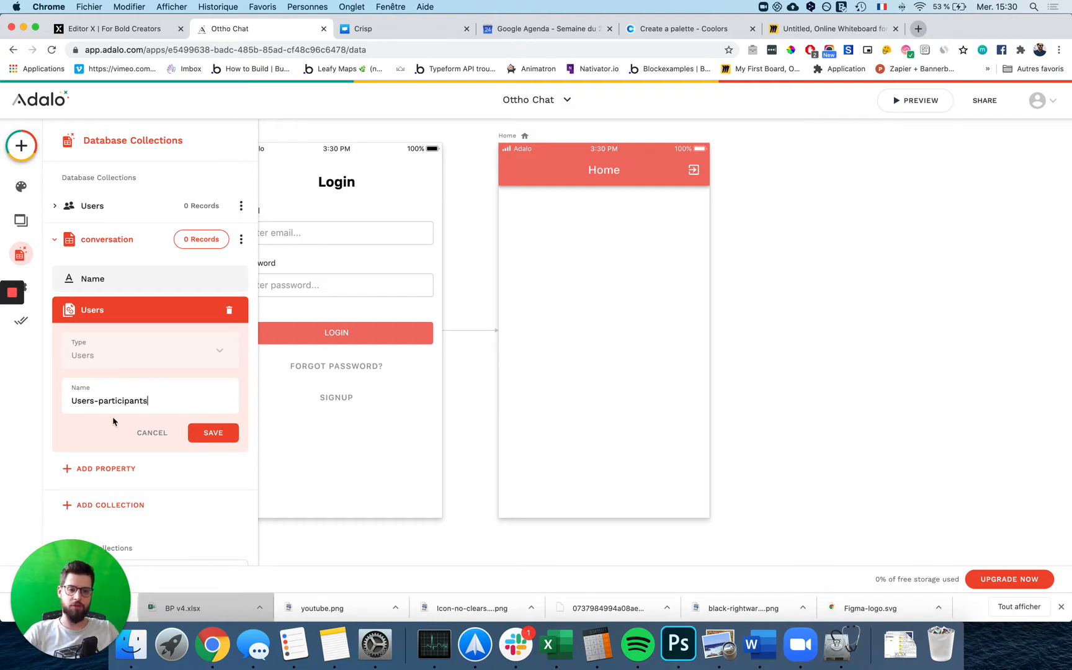
click(230, 434)
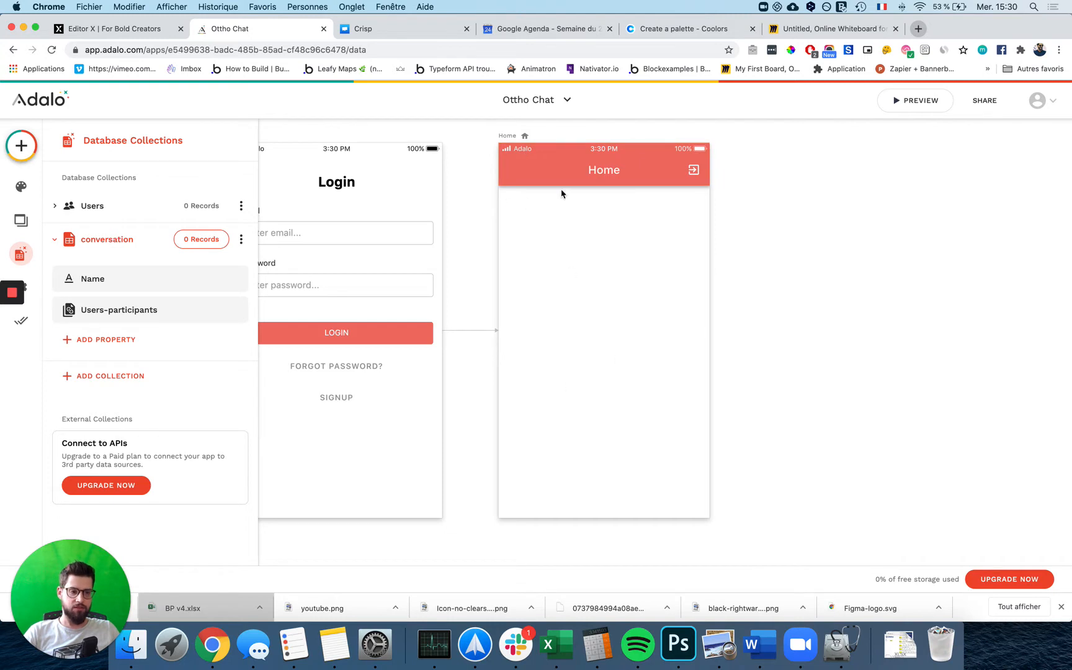
- Place a Simple List component on the Home screen, just below the app bar
click(21, 149)
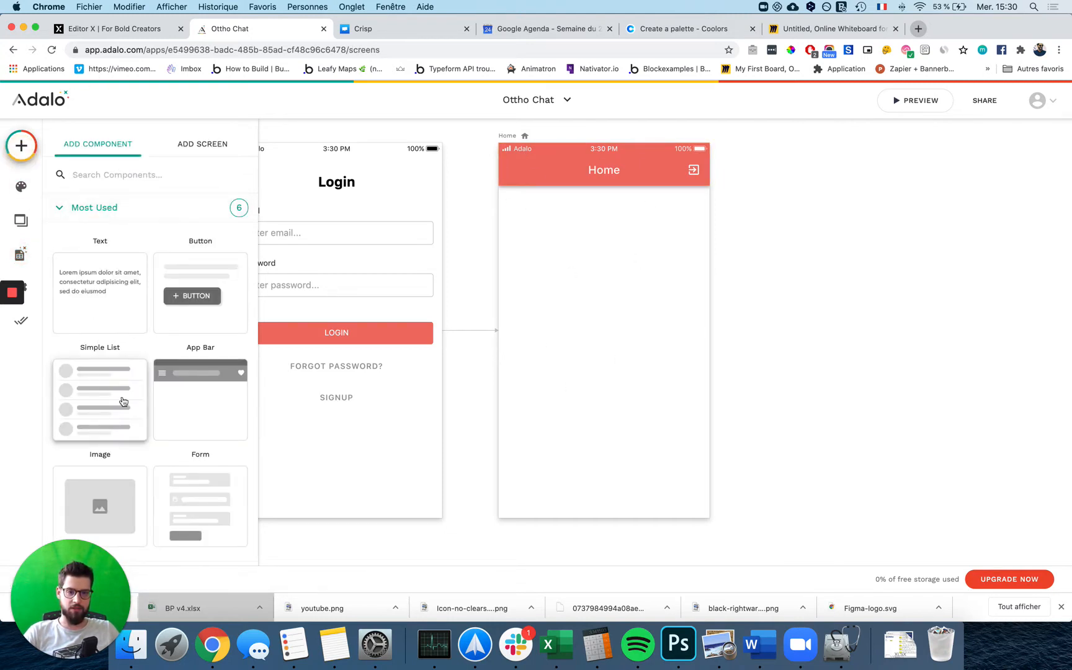
scroll(165, 428, down, 5)
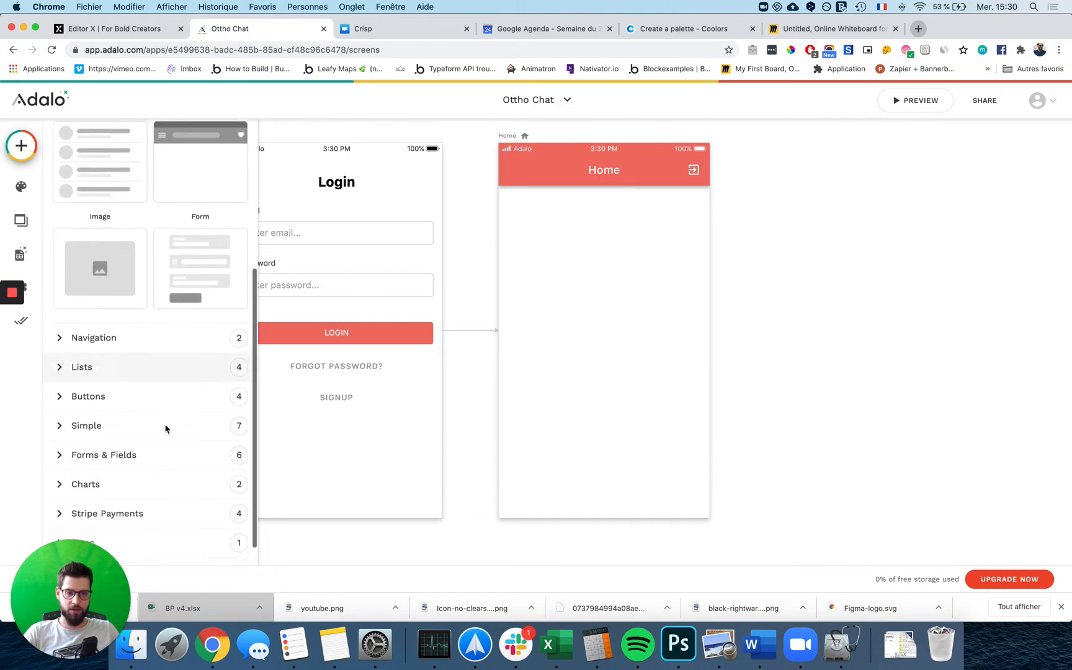
drag(100, 214, 589, 266)
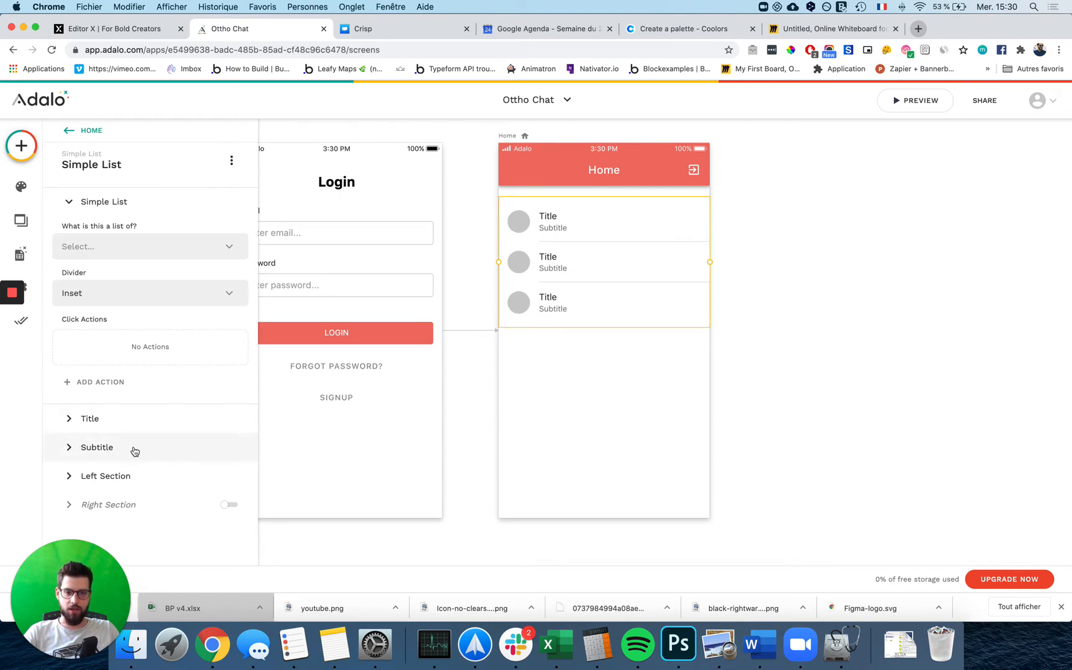
- Disable the Simple List's Left Section and narrow the list slightly on both sides to leave margins
click(121, 476)
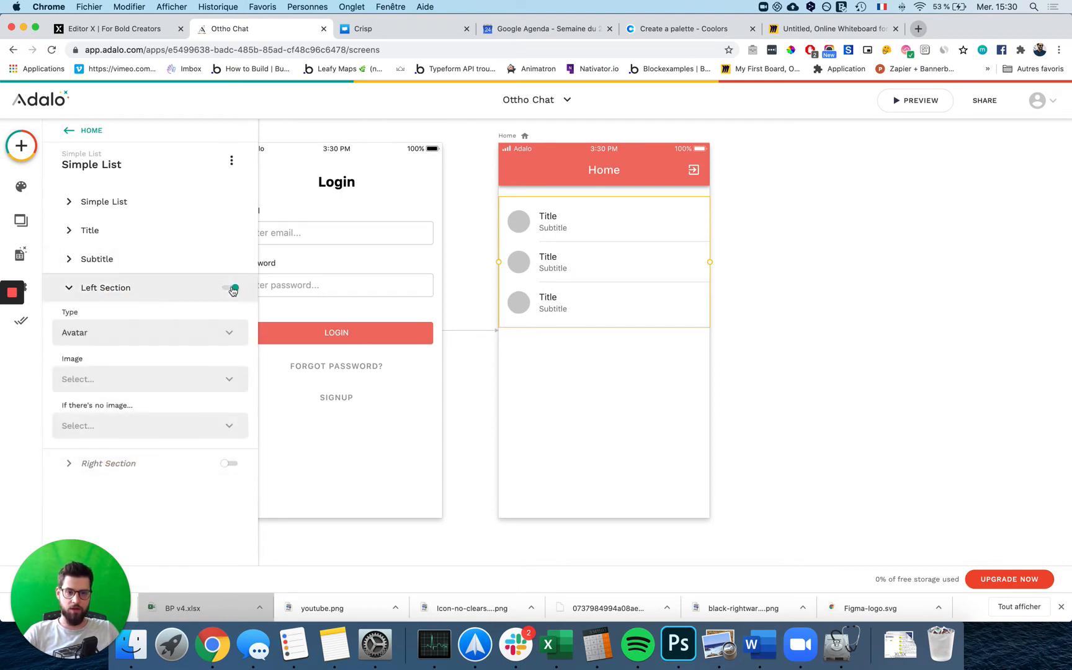
click(231, 289)
drag(498, 262, 508, 262)
drag(710, 262, 702, 262)
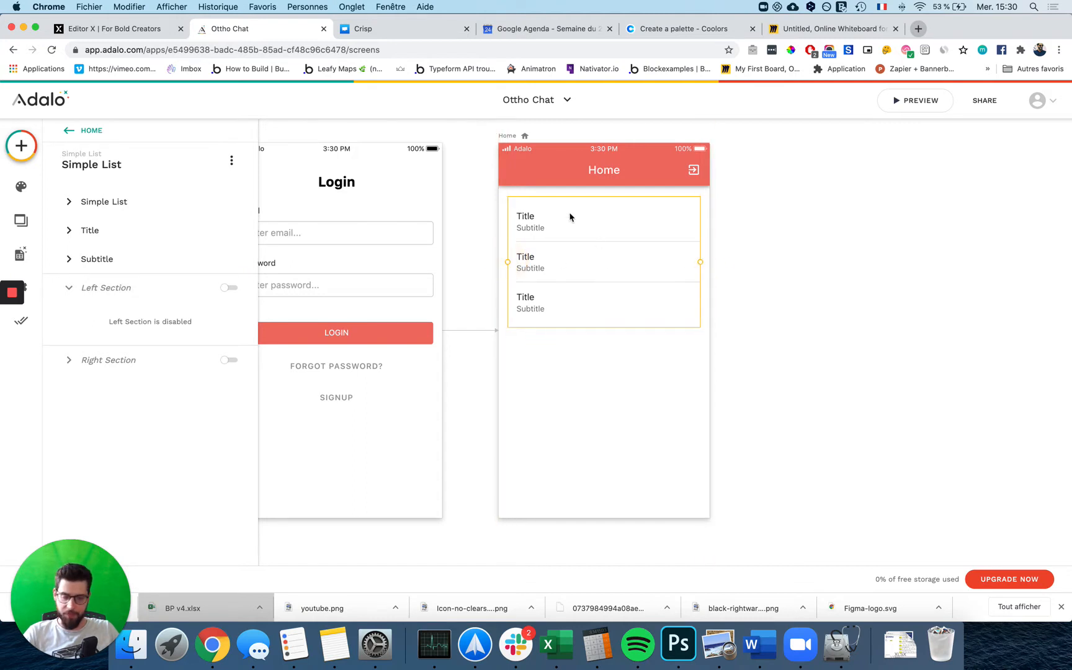
- Set the Home screen's Simple List to show the conversation collection
click(536, 213)
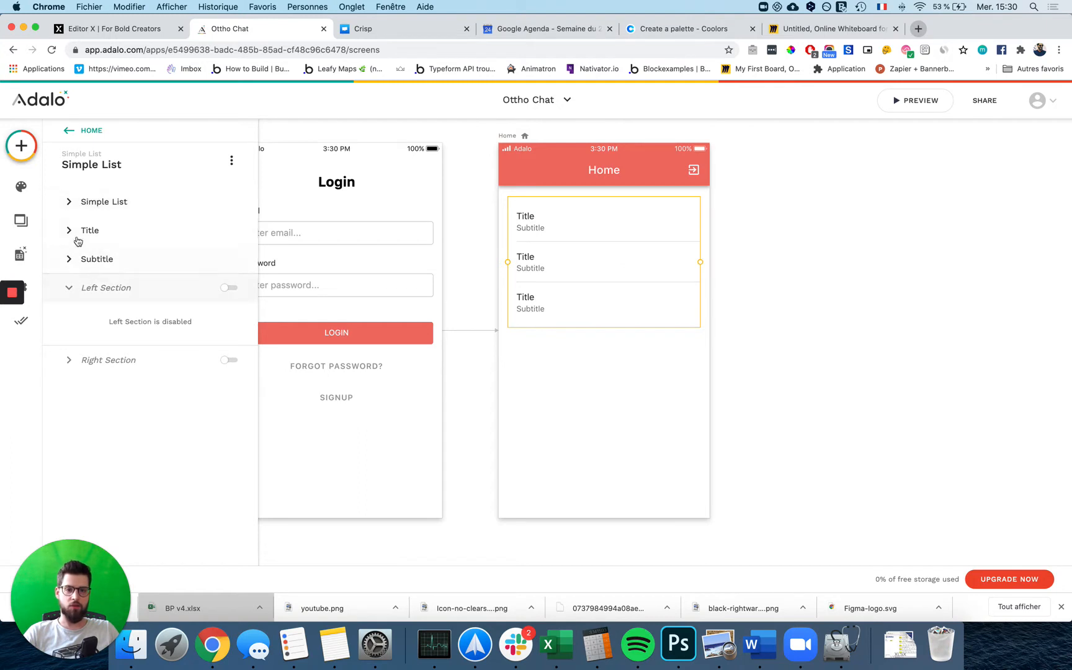
click(73, 202)
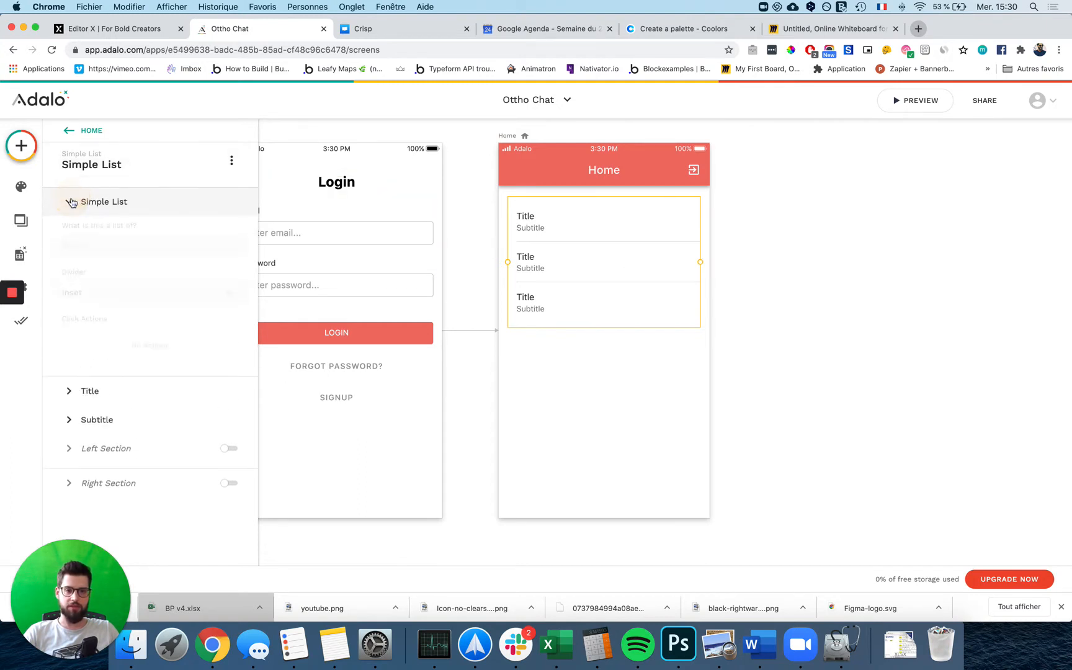
click(126, 246)
click(112, 298)
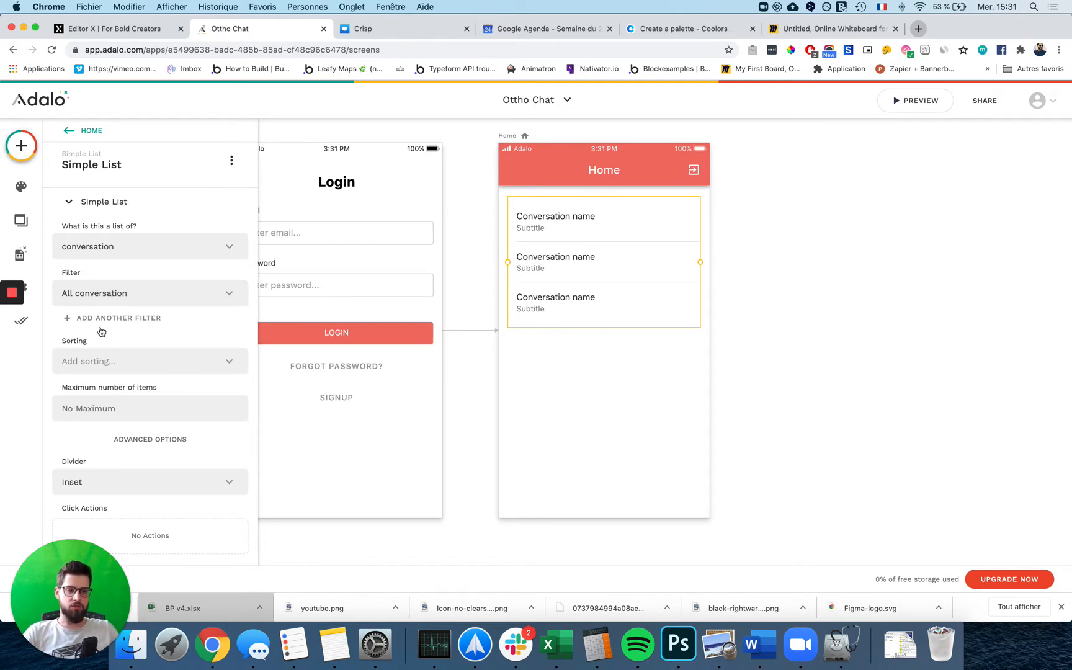
- Add a custom filter to the conversation list so that all Users-participants contains the Logged In User
scroll(118, 360, down, 5)
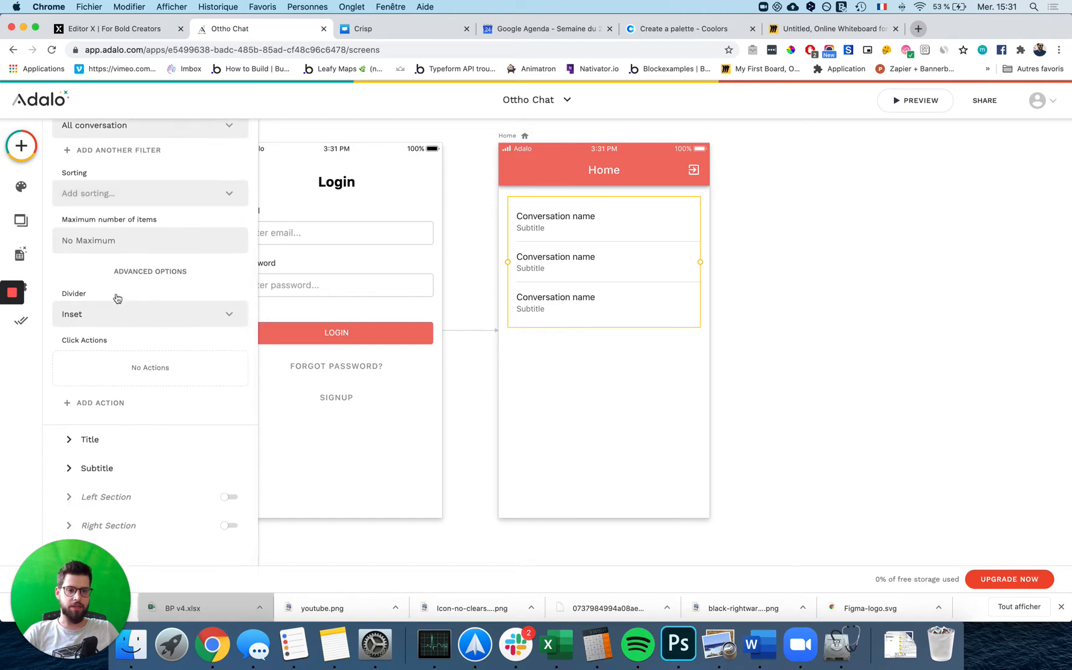
scroll(117, 297, up, 4)
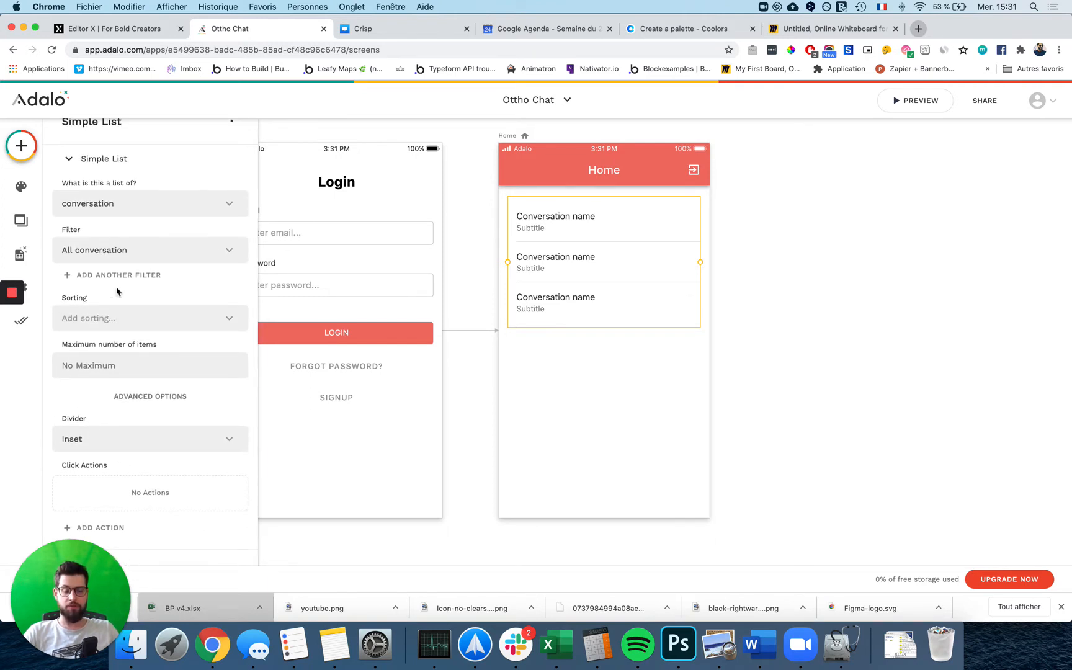
click(114, 274)
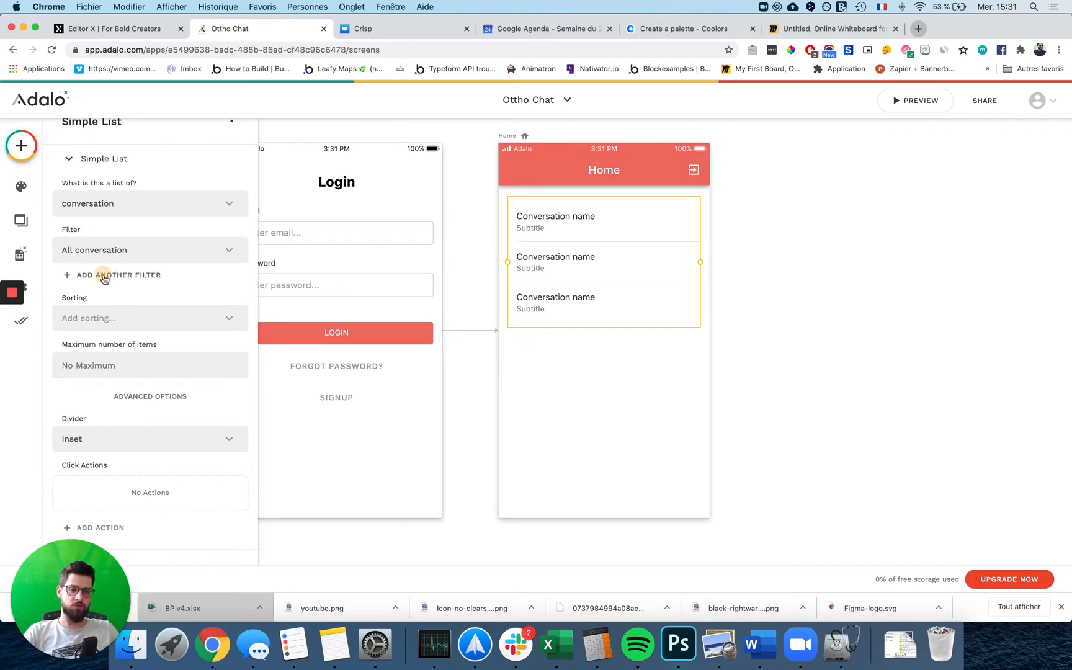
click(104, 307)
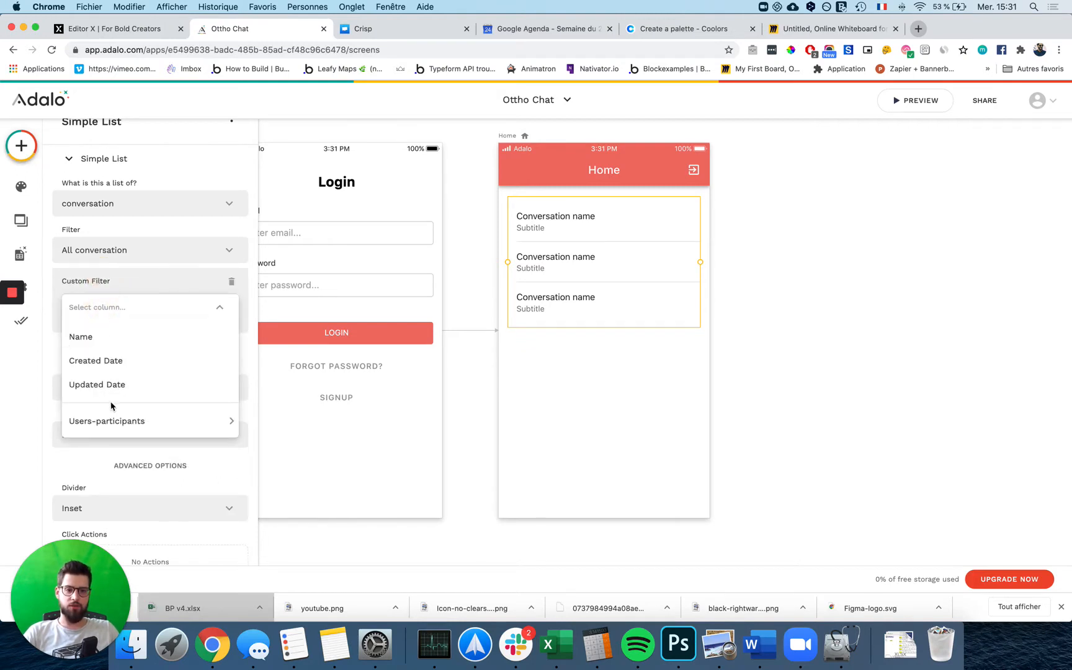
mouse_move(113, 422)
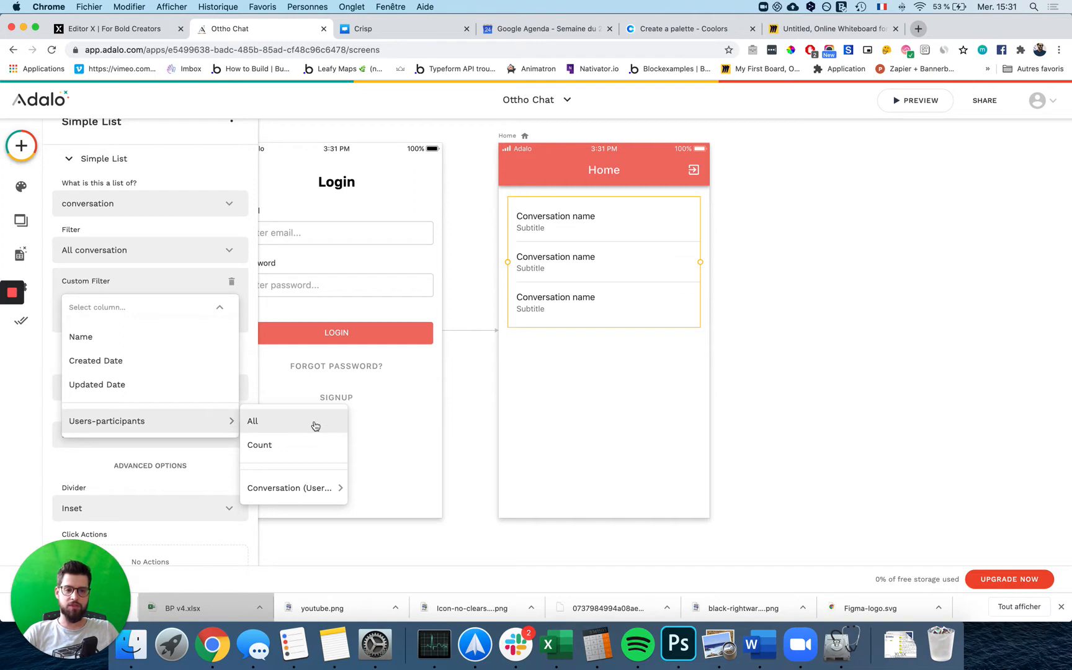
mouse_move(319, 489)
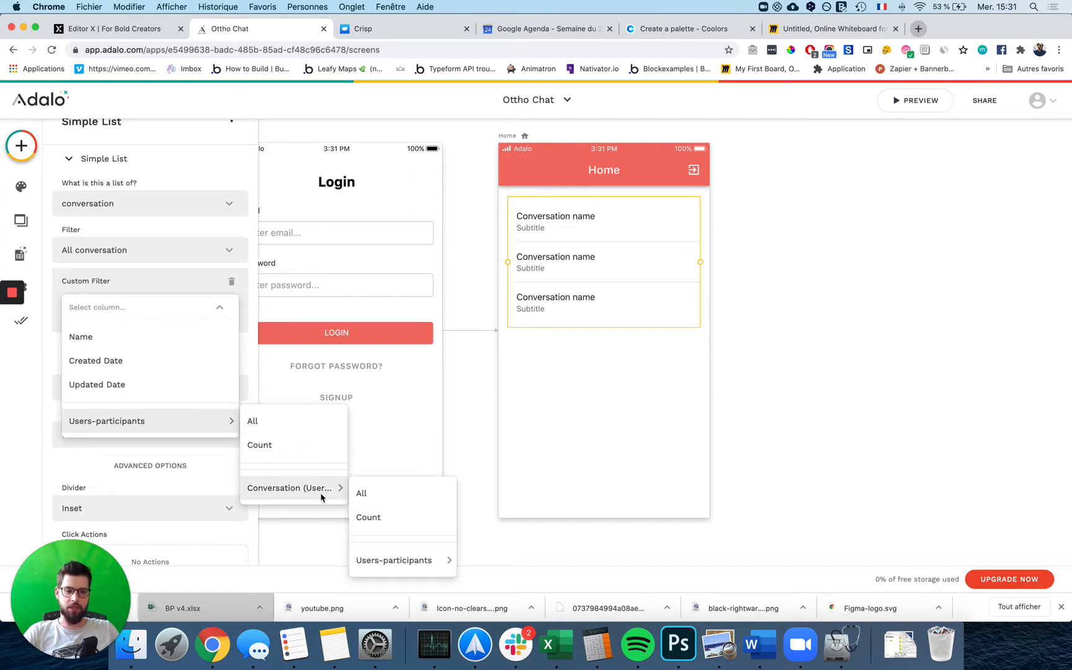
click(301, 421)
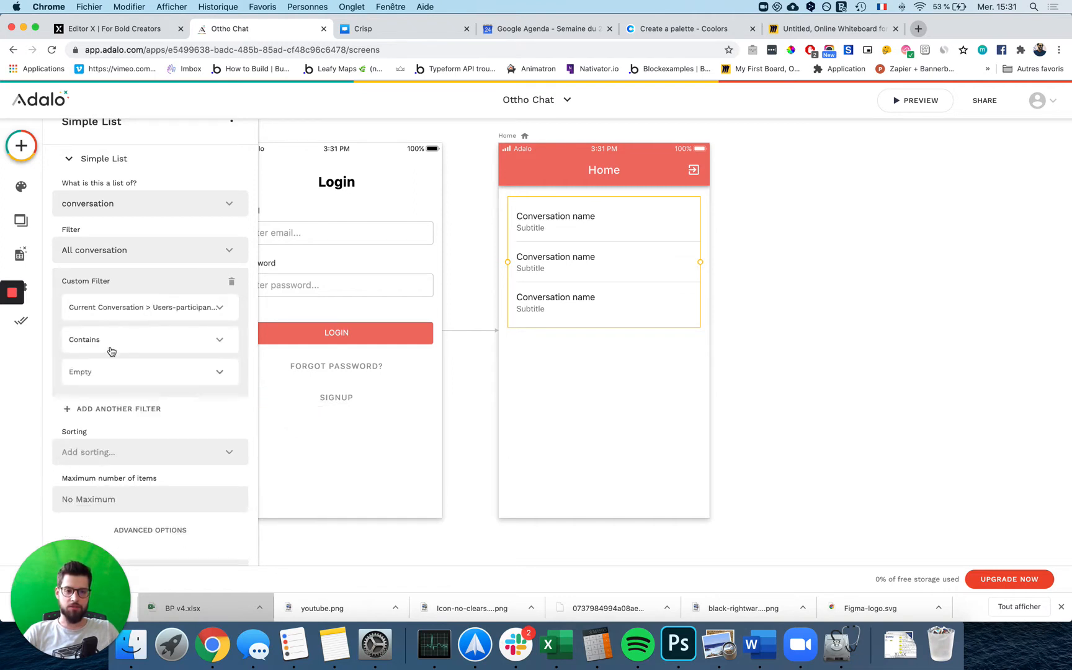
click(98, 372)
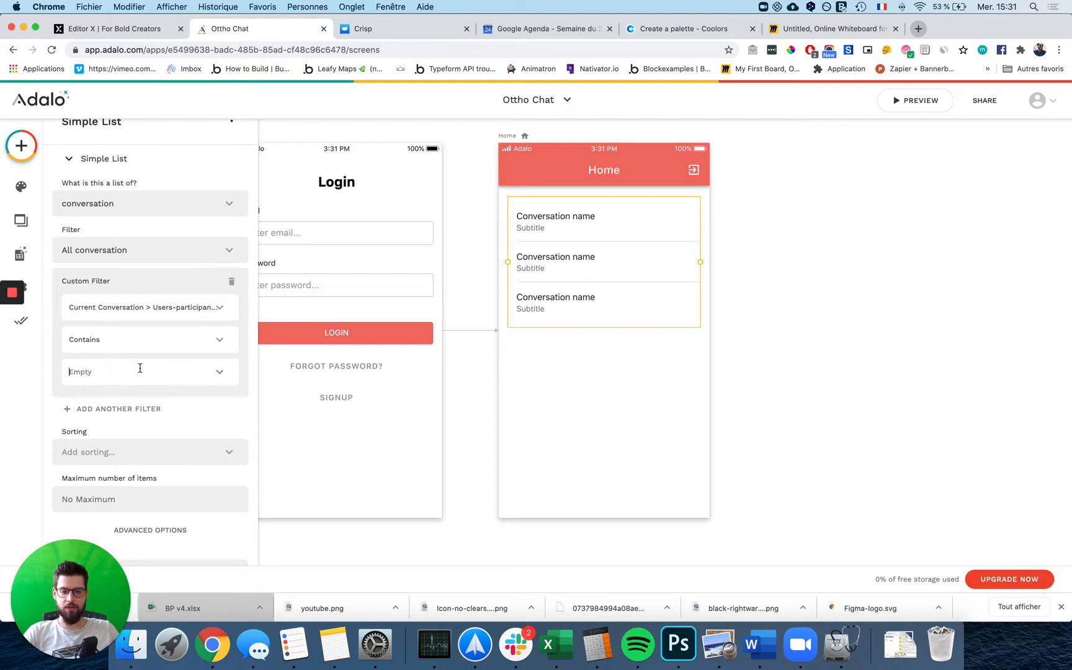
click(220, 372)
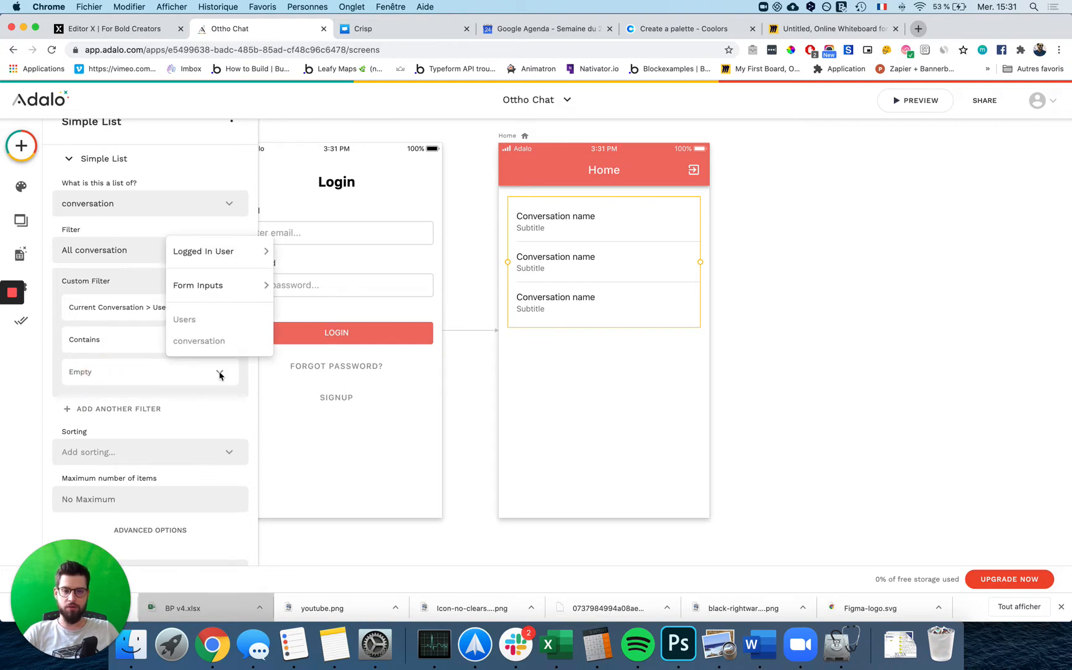
click(228, 254)
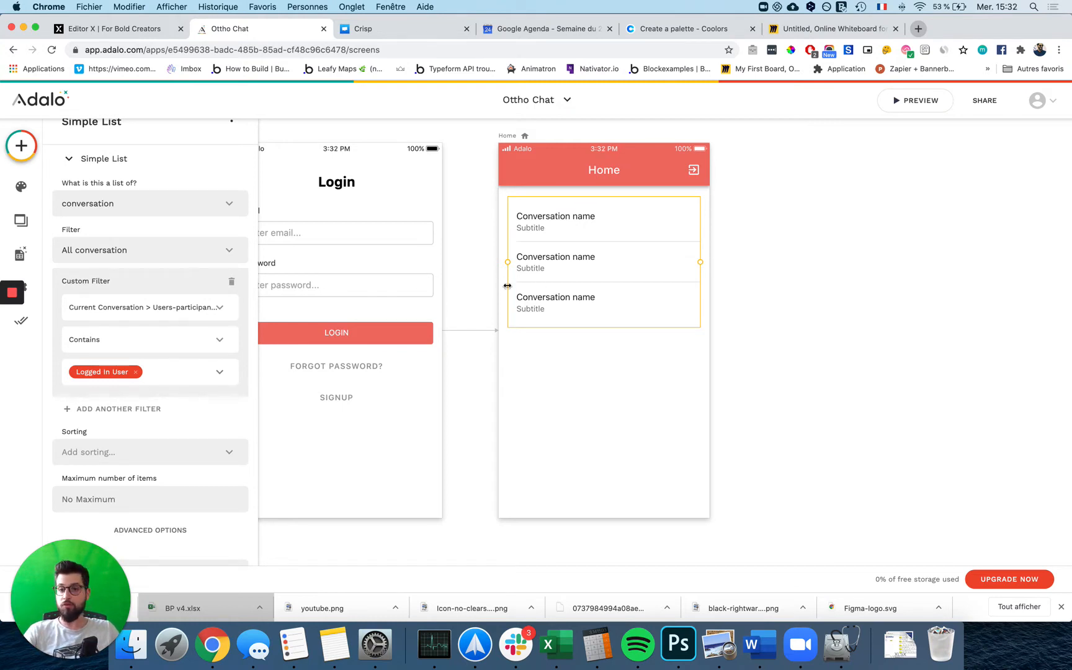
mouse_move(6, 350)
click(15, 377)
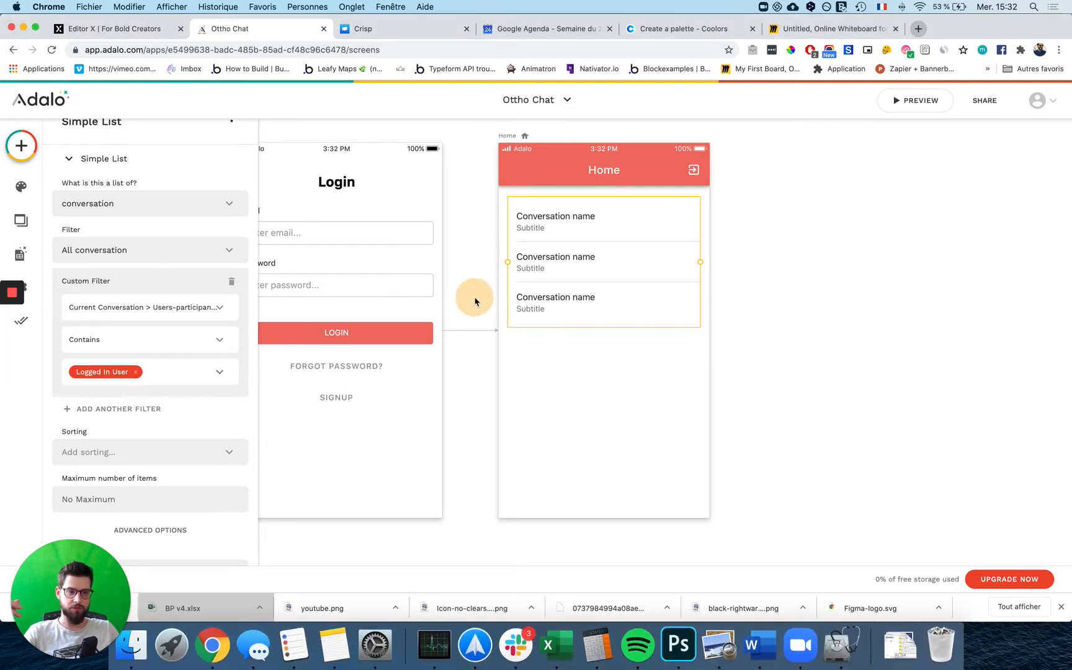
click(474, 297)
scroll(109, 397, down, 5)
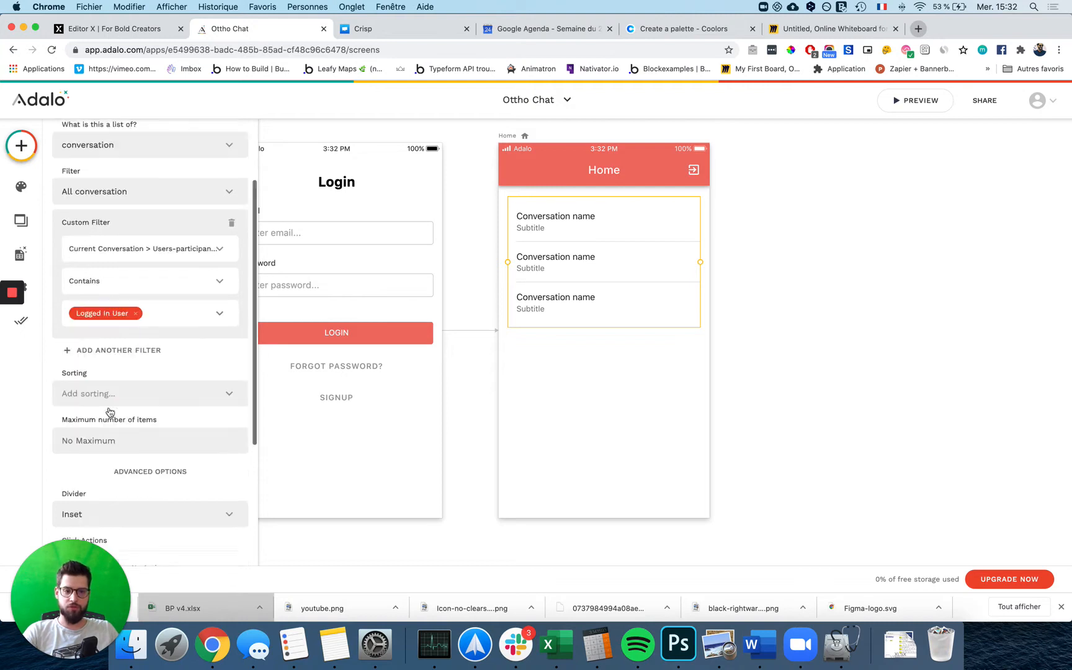
click(538, 215)
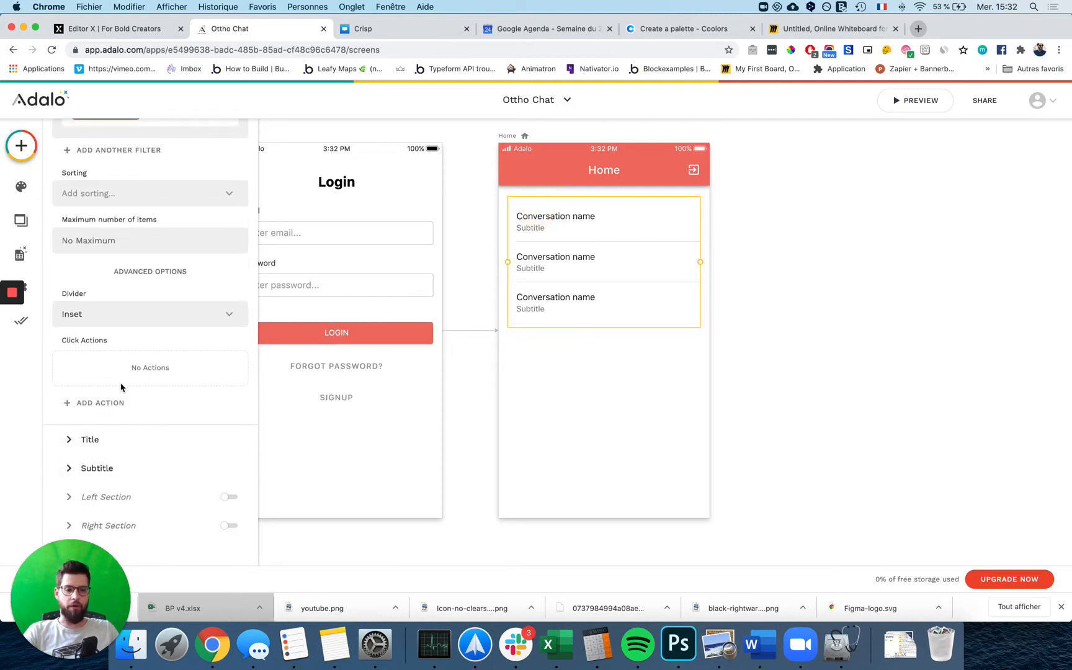
scroll(120, 382, up, 5)
scroll(126, 420, down, 5)
scroll(126, 419, up, 5)
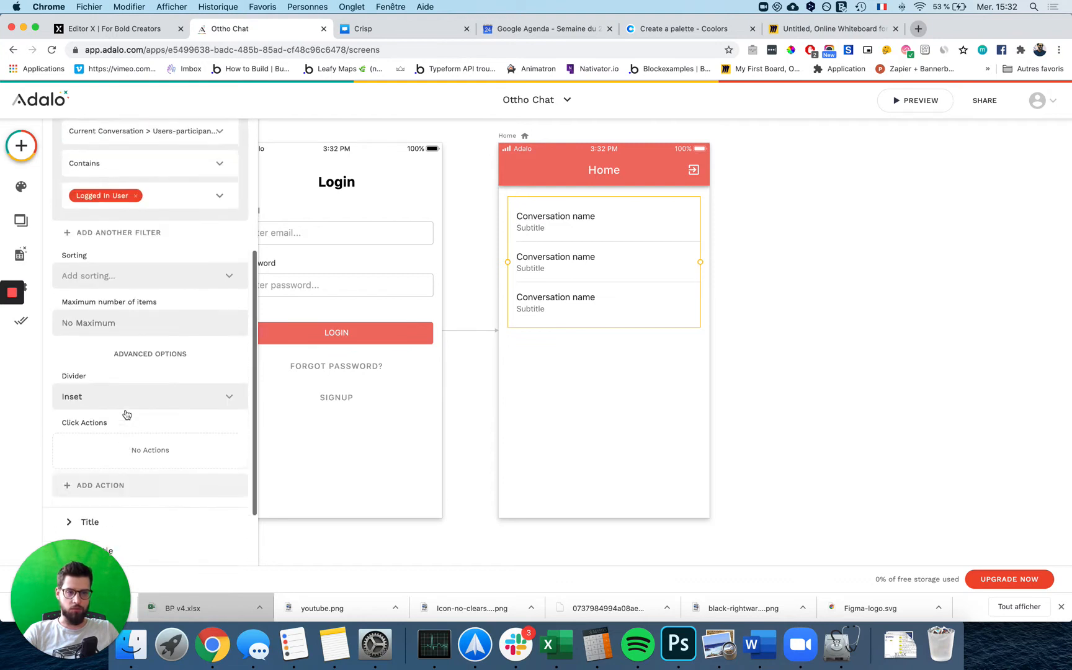
scroll(121, 434, down, 5)
- Replace the Simple List's subtitle text with the Users-participants count followed by "participants"
click(120, 440)
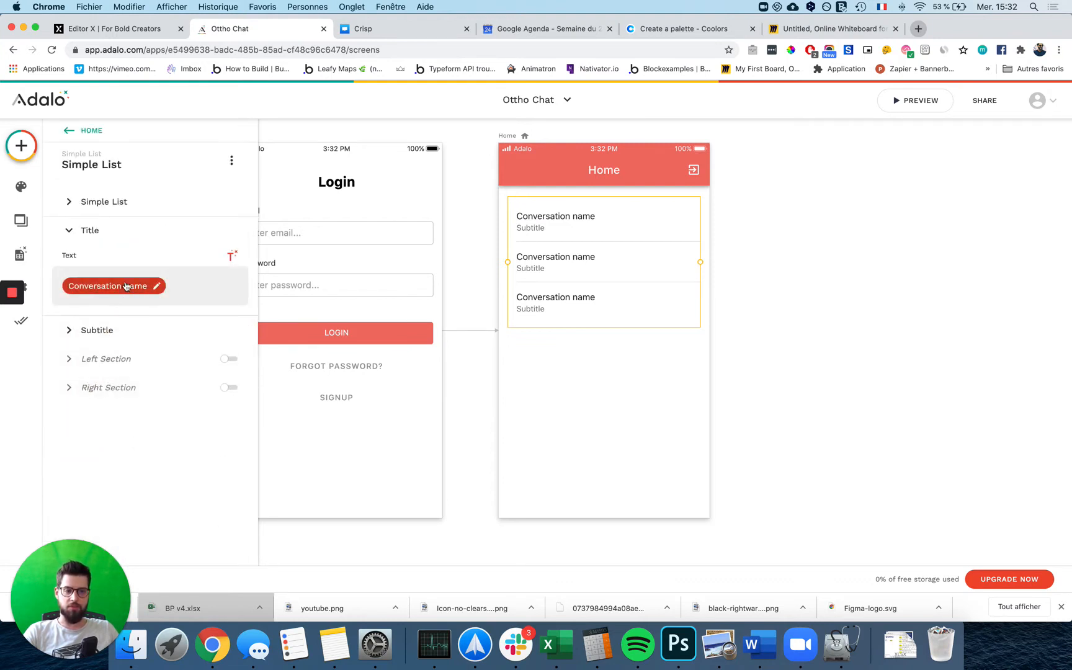
click(91, 329)
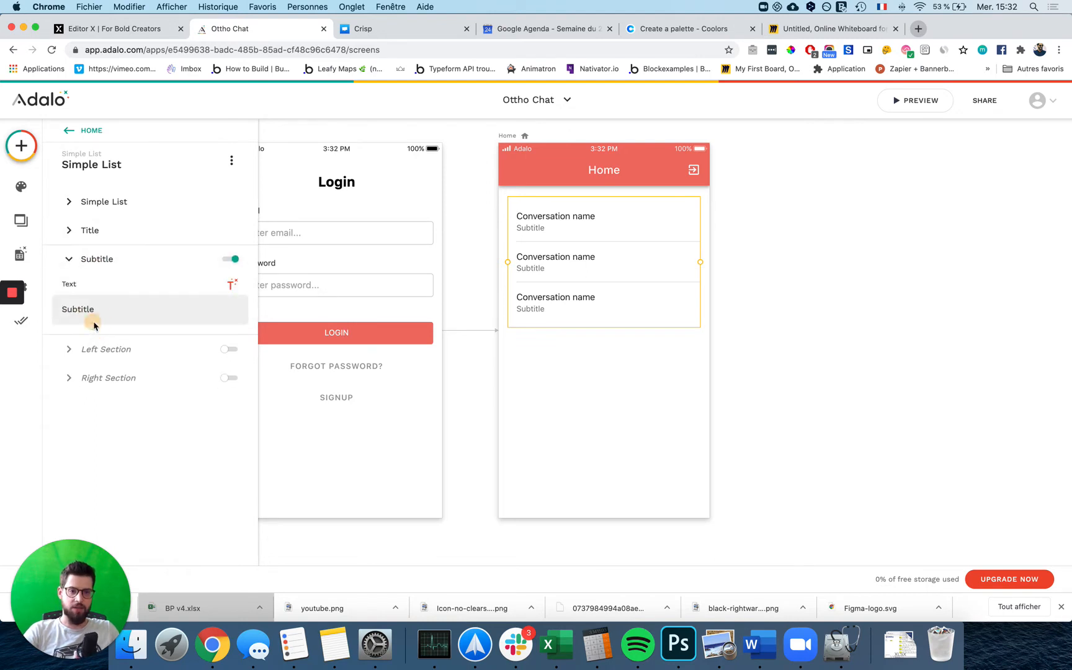
double_click(92, 314)
click(91, 314)
key(super+a)
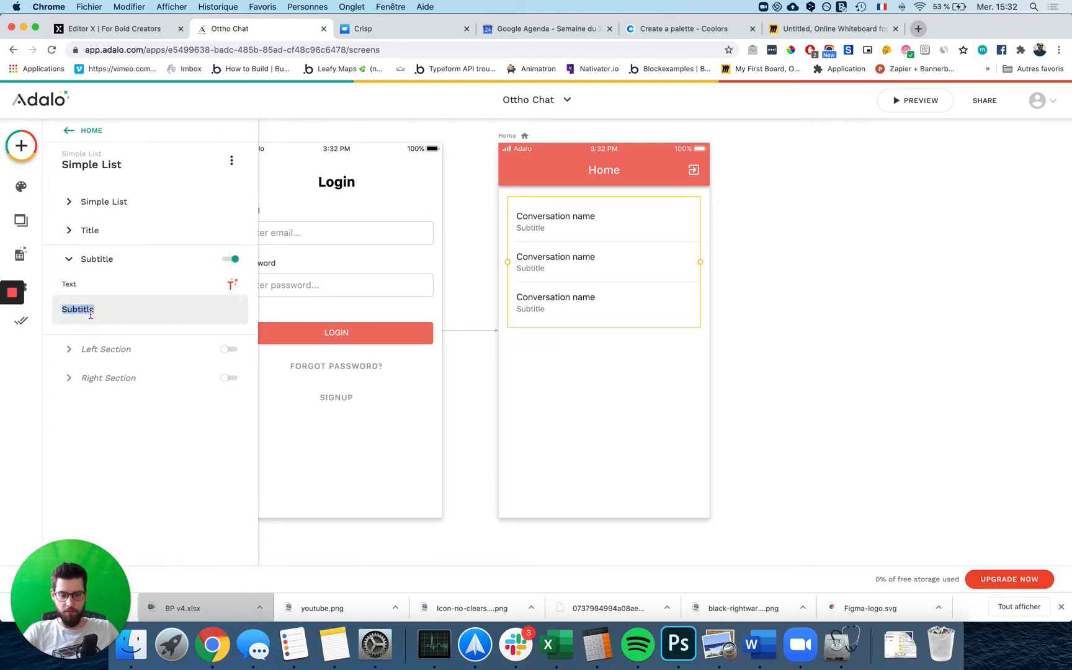
key(BackSpace)
click(231, 284)
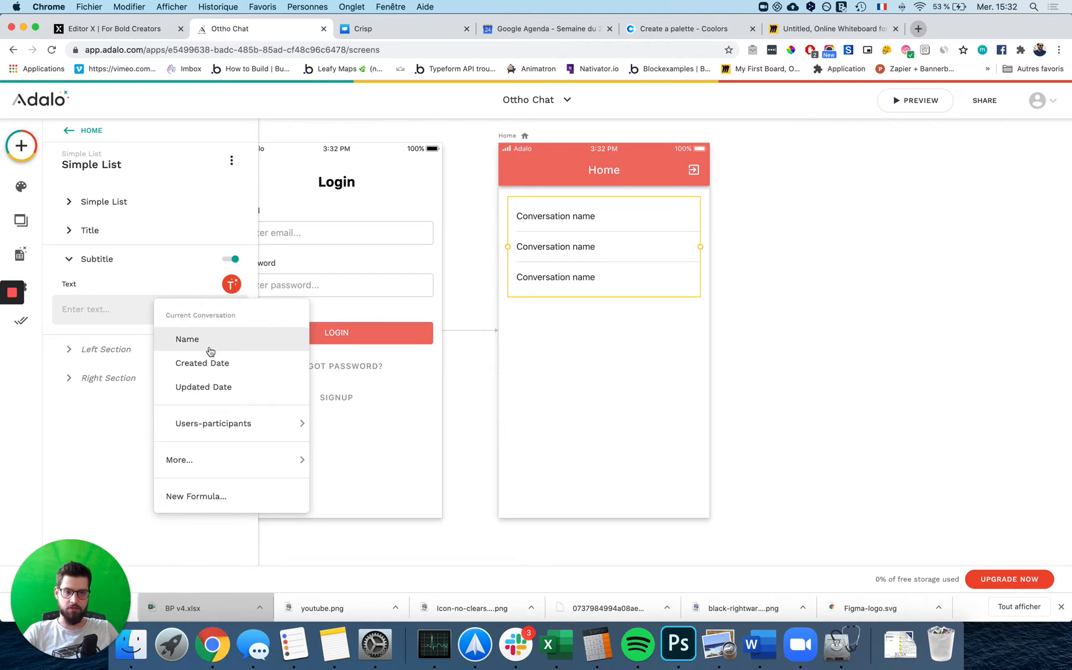
mouse_move(227, 425)
click(325, 423)
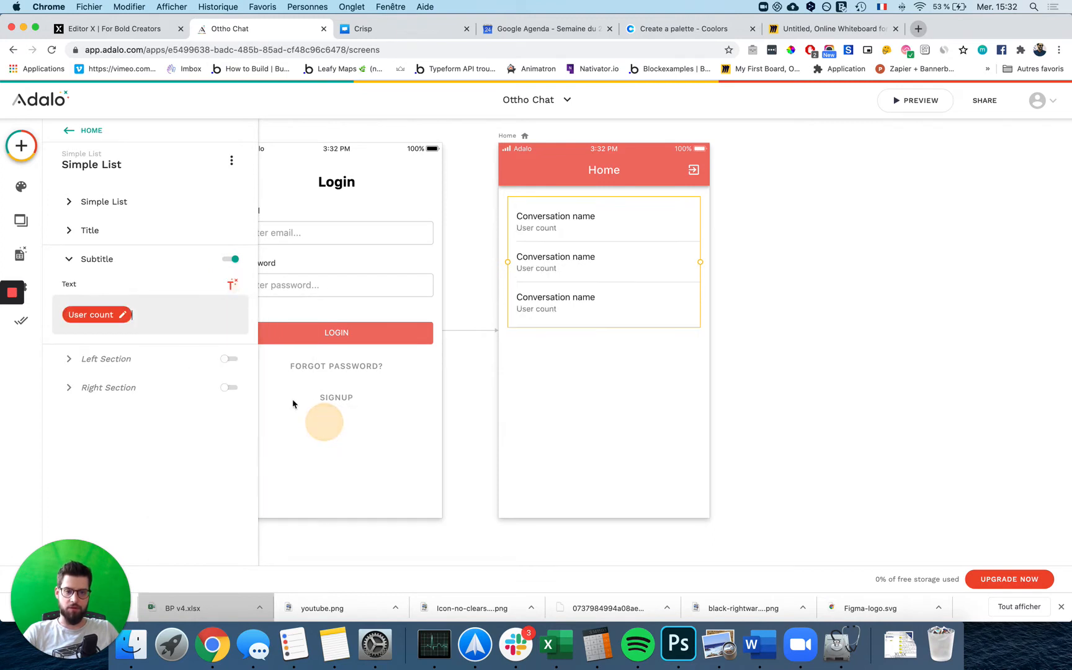
text(partici)
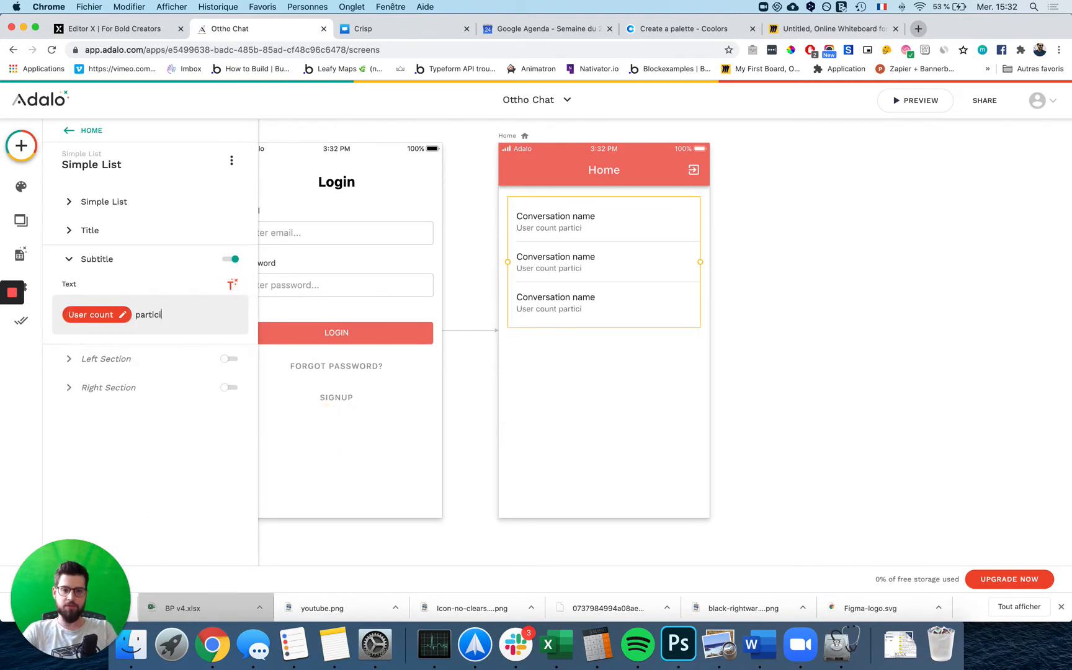
text(pants)
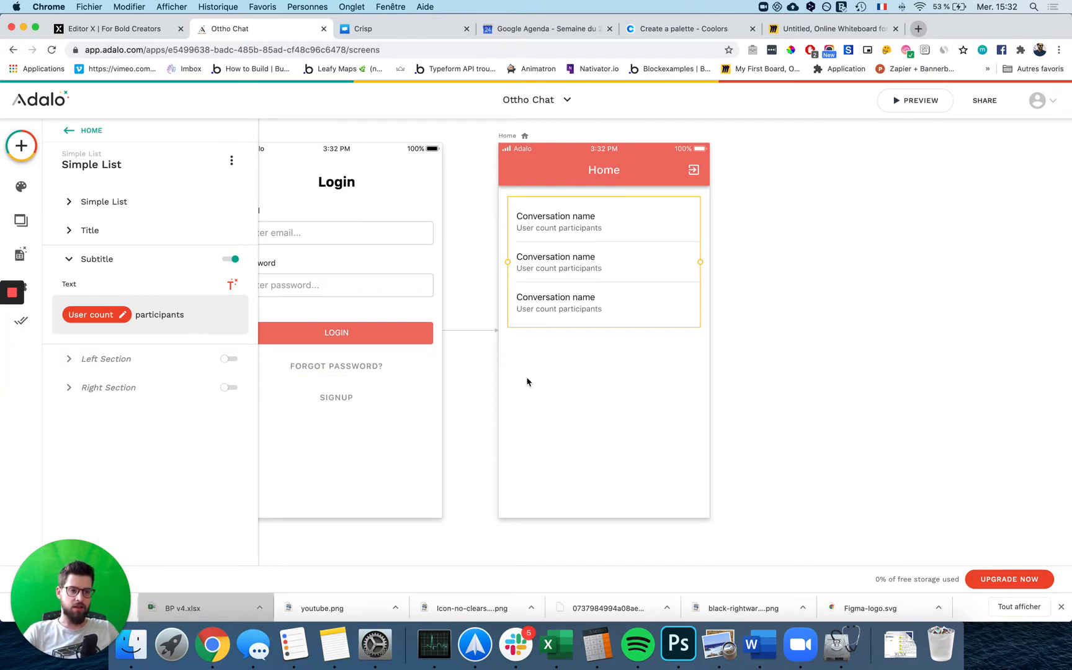
- Inspect the icon and click actions set for Right Icon 2 in the Home screen's app bar
scroll(640, 385, left, 3)
scroll(535, 378, right, 3)
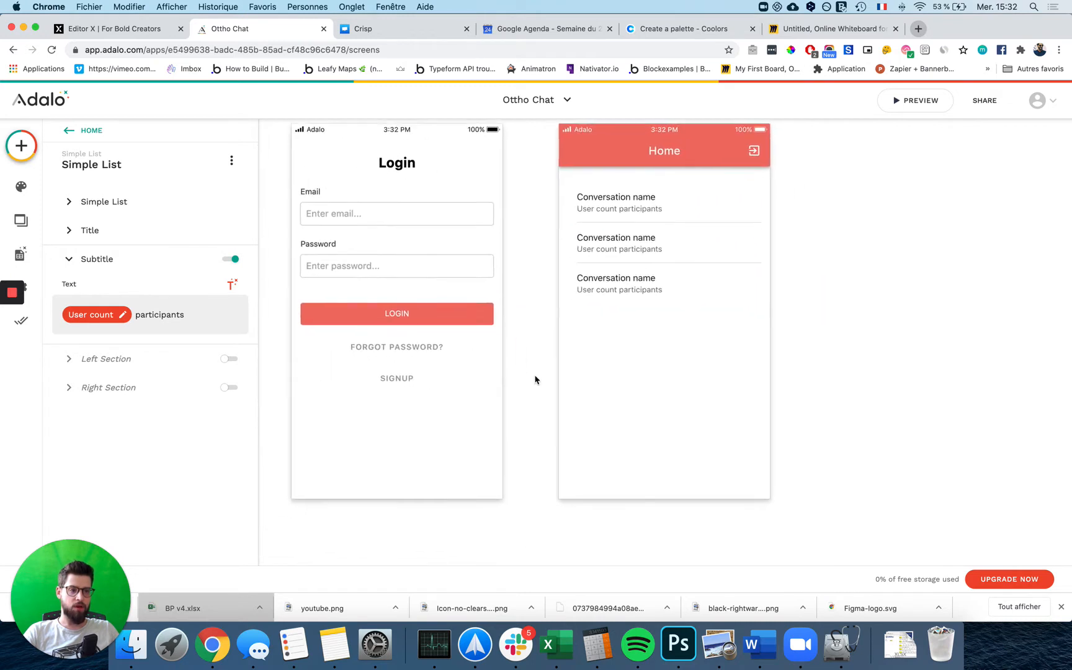
click(711, 181)
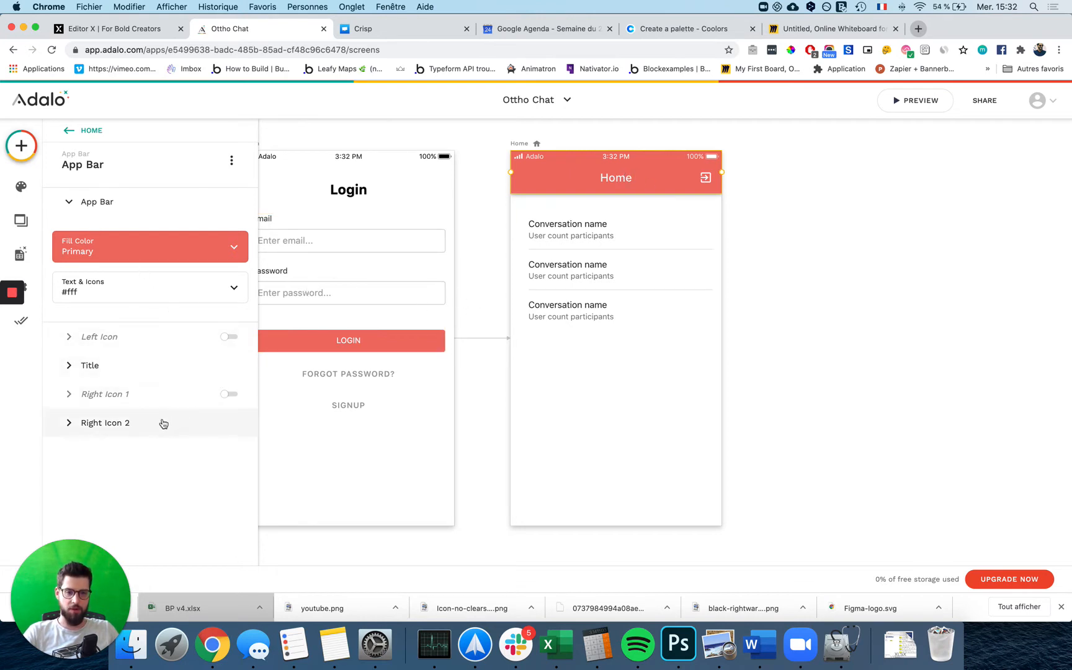
click(160, 423)
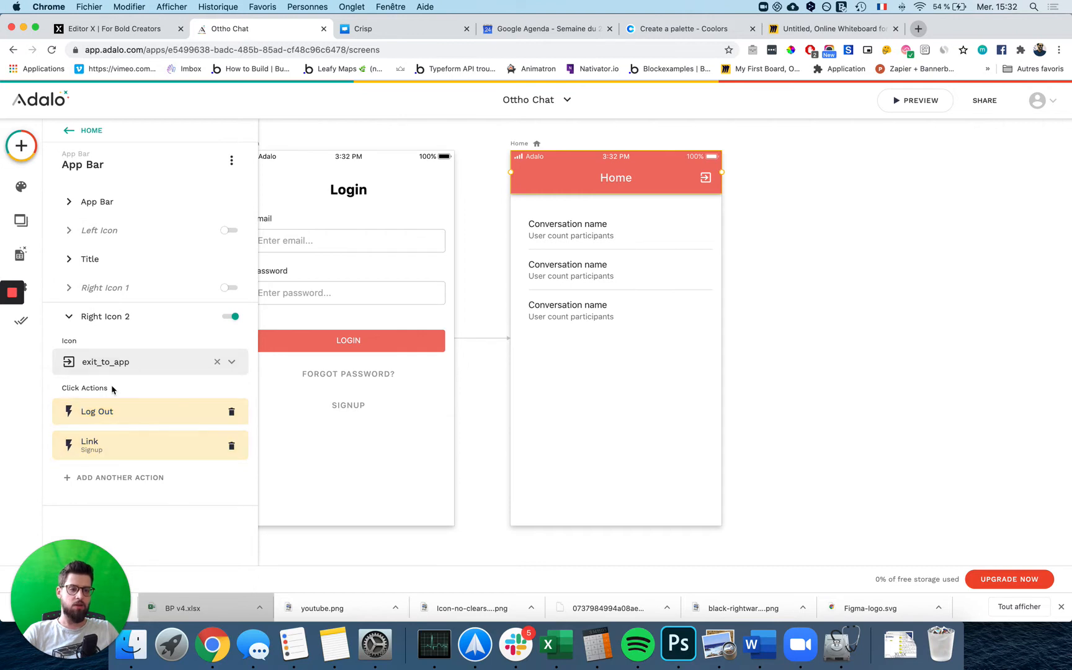
- Place an Action Button component in the lower-right corner of the Home screen
click(21, 147)
scroll(136, 297, down, 2)
scroll(136, 297, down, 5)
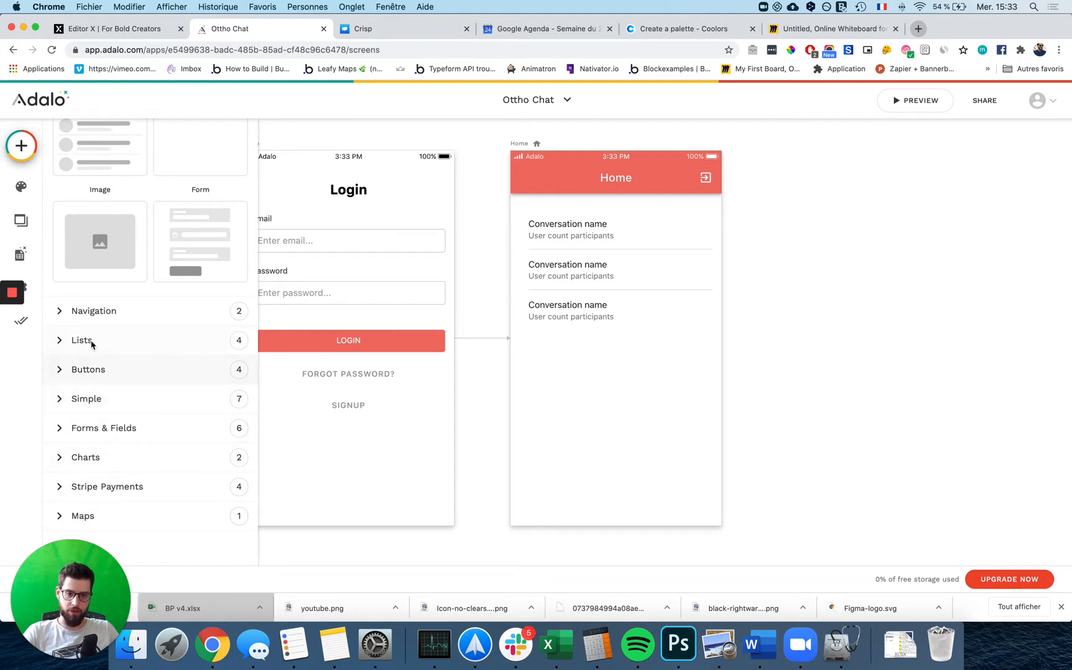
click(98, 371)
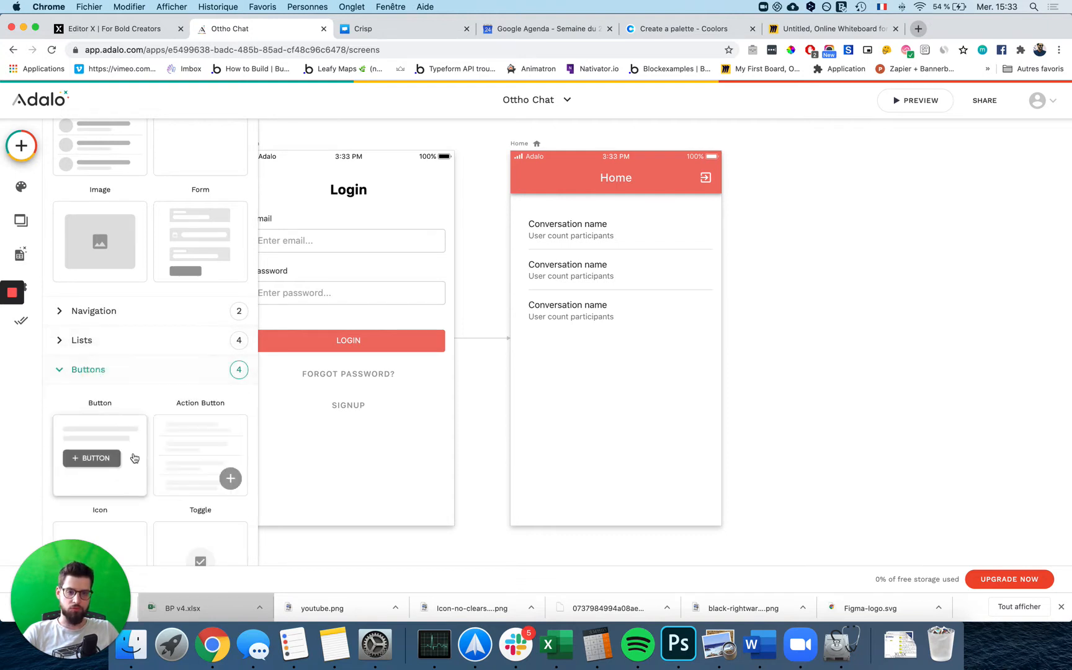
scroll(124, 373, down, 3)
drag(98, 434, 695, 500)
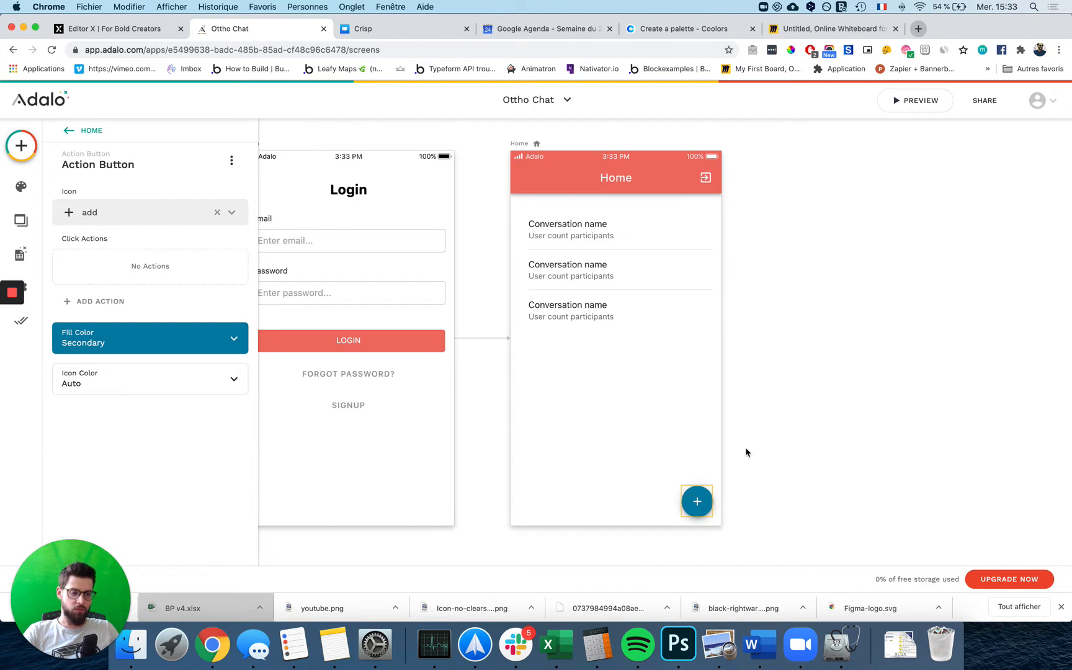
- Try giving the Home screen's action button a click action that creates a conversation, and remove that action
click(108, 301)
mouse_move(158, 371)
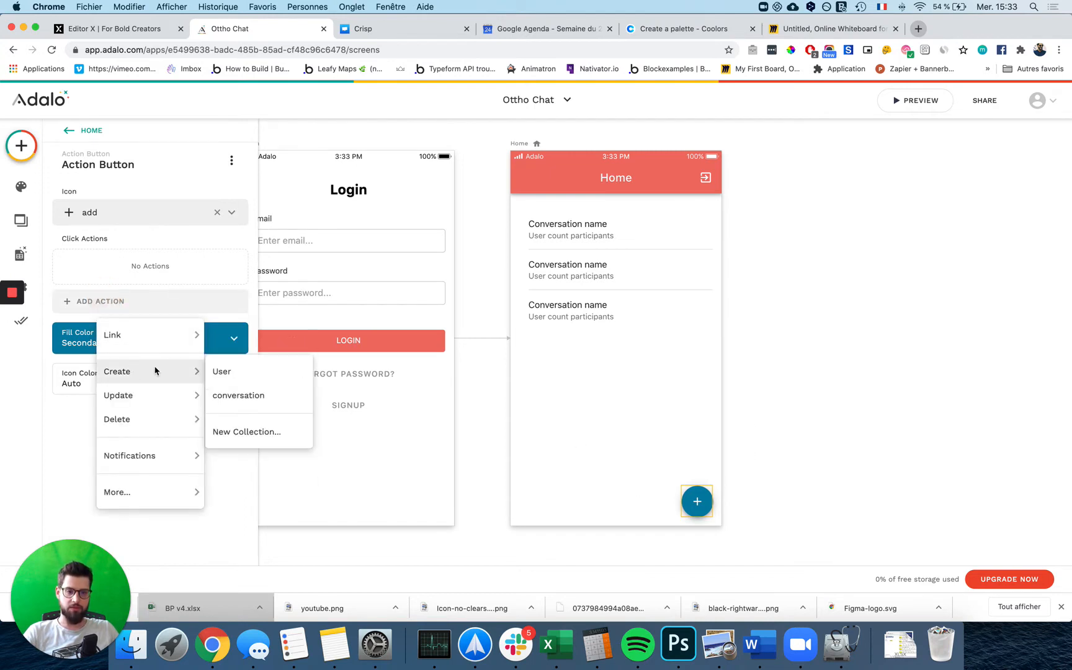
click(242, 395)
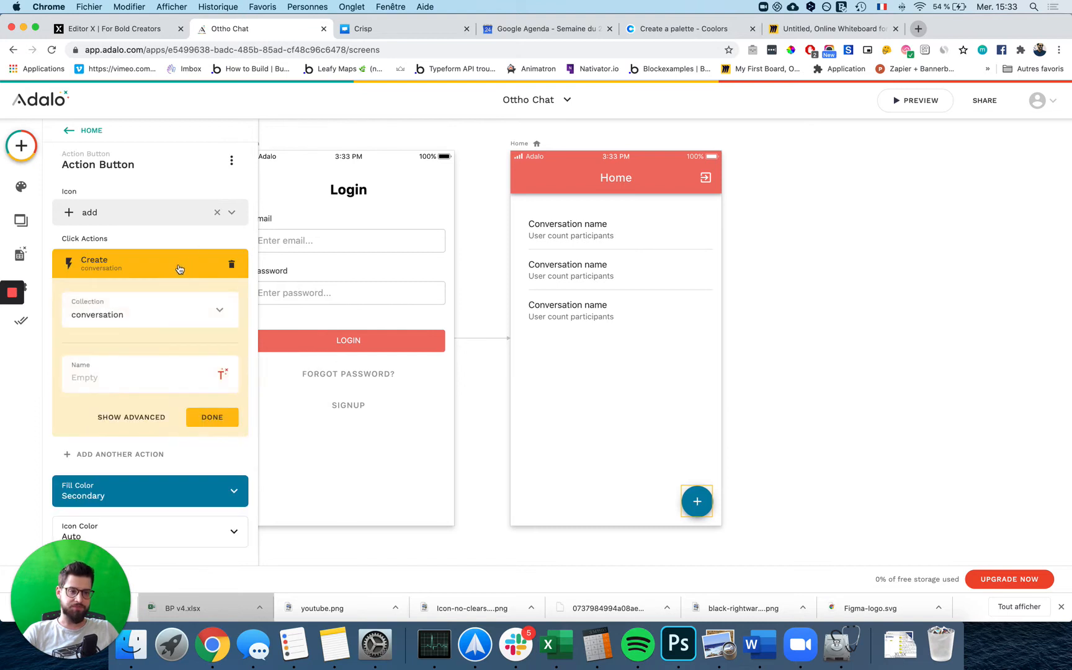
click(812, 392)
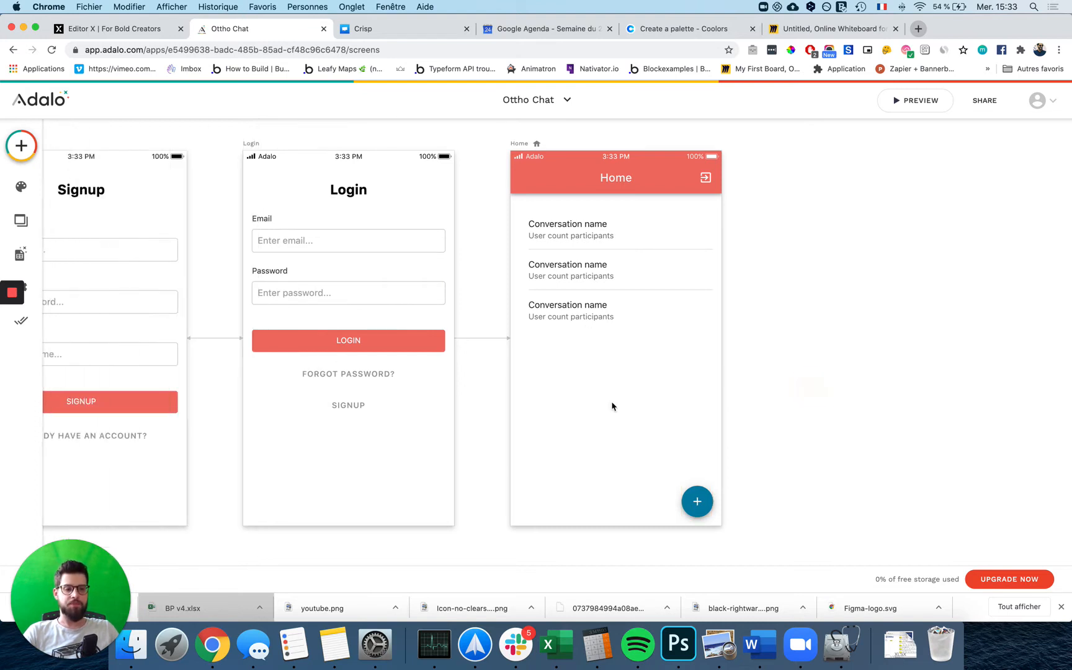
click(695, 501)
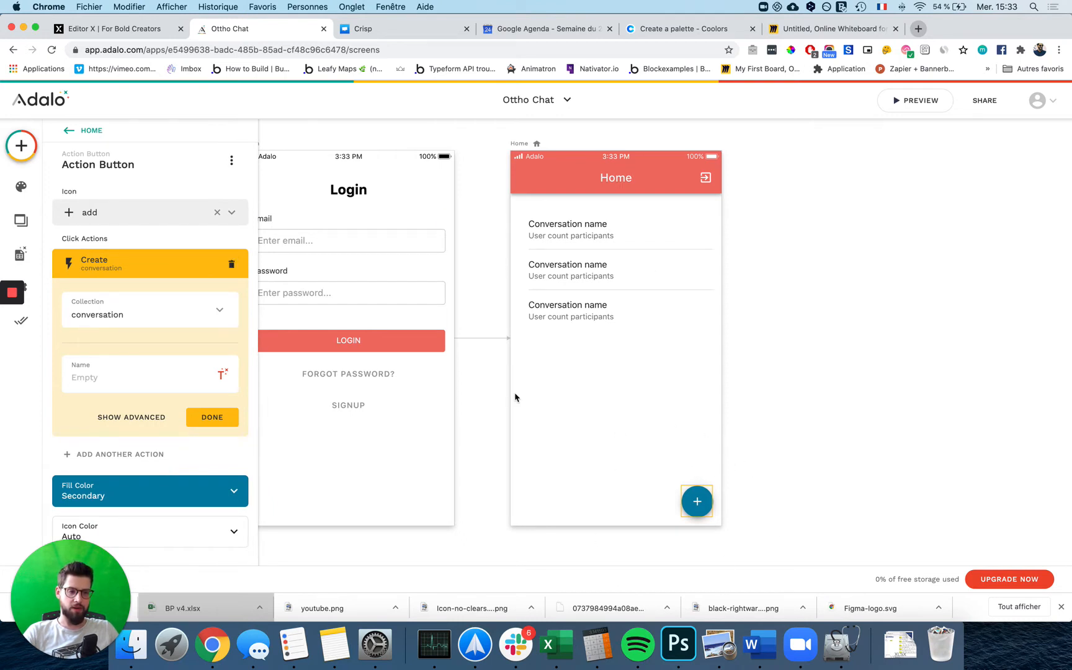
click(231, 264)
- Add a new screen from the Modal template and name it new-conversation
scroll(546, 349, down, 3)
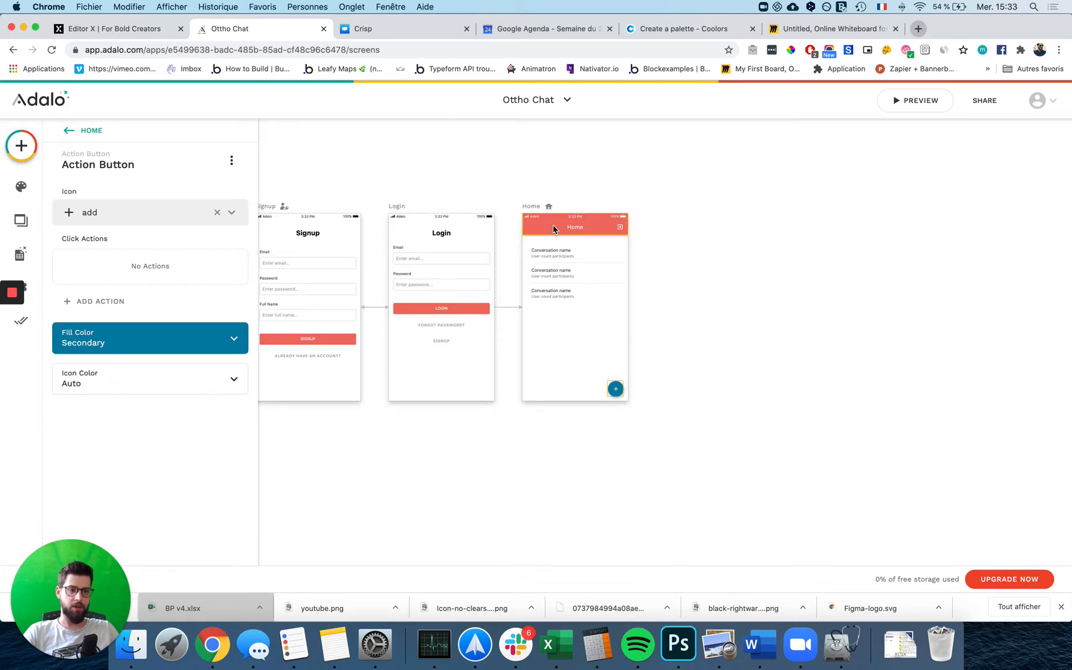
click(20, 148)
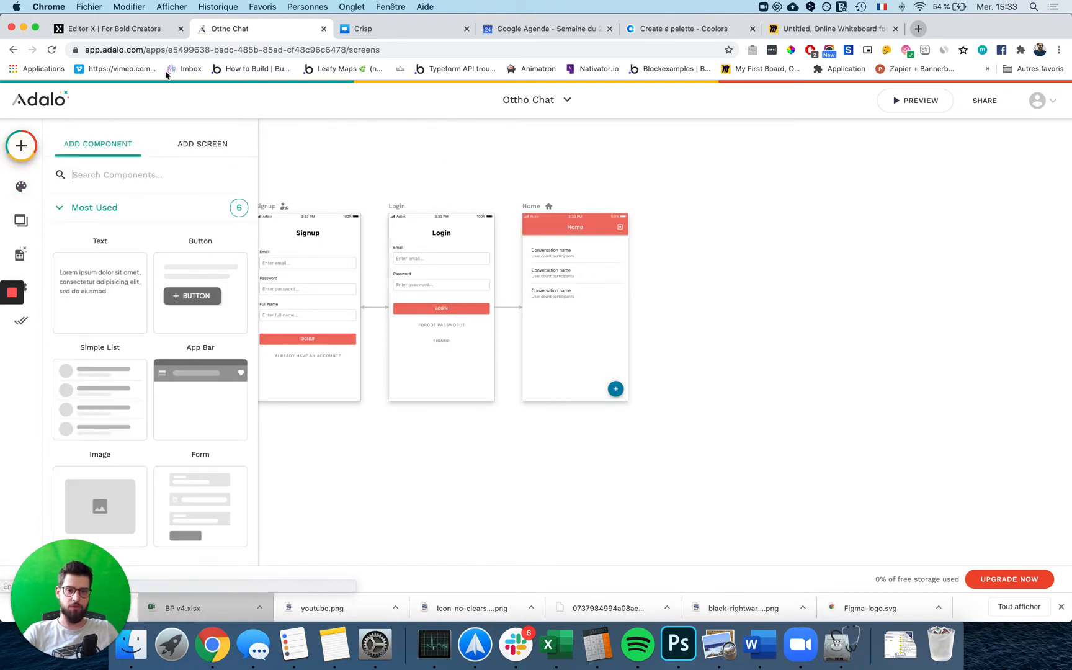
click(196, 146)
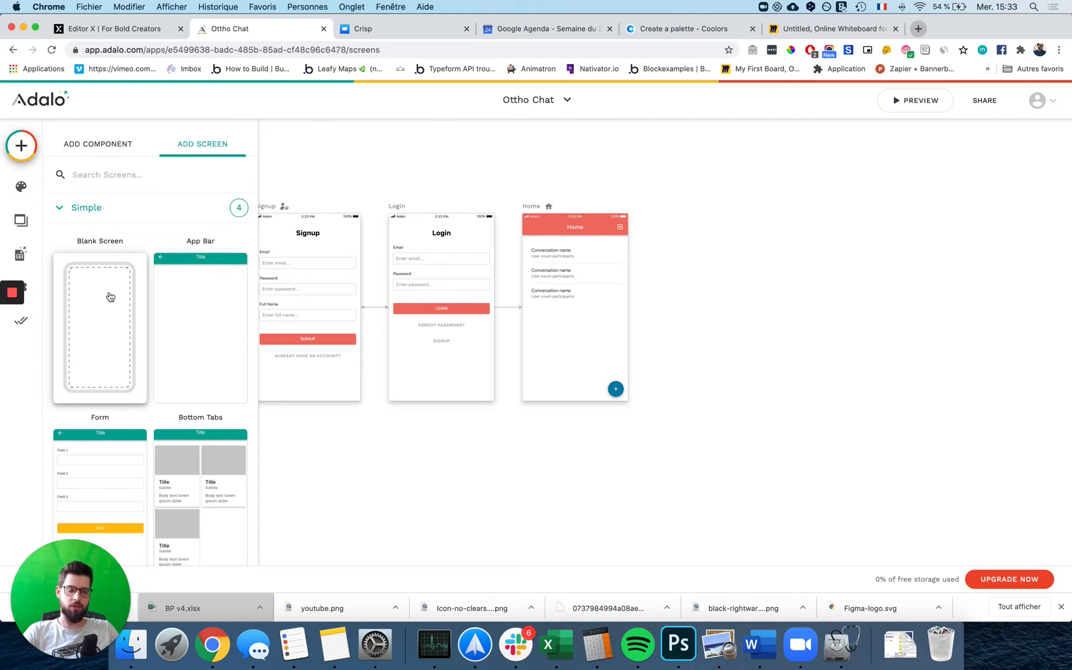
scroll(153, 372, down, 3)
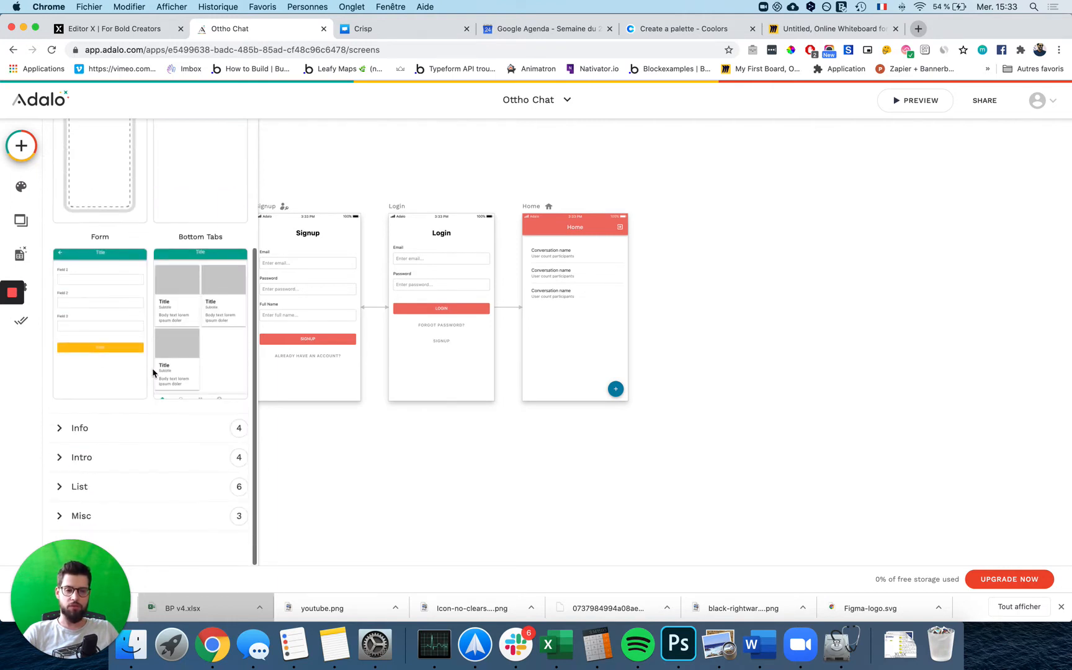
click(84, 516)
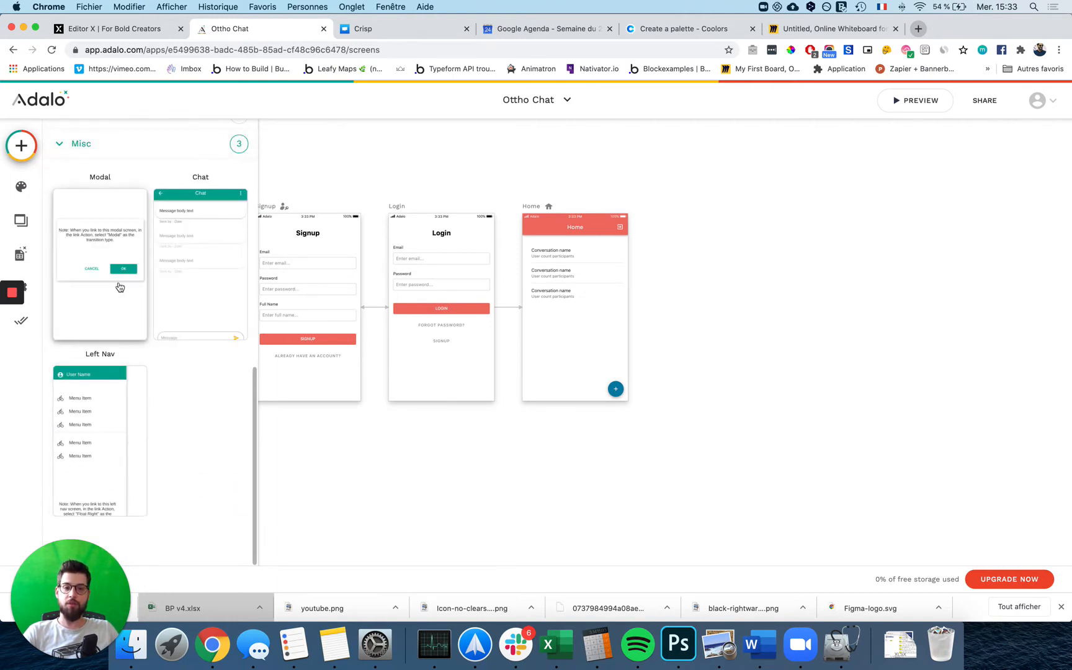
click(119, 287)
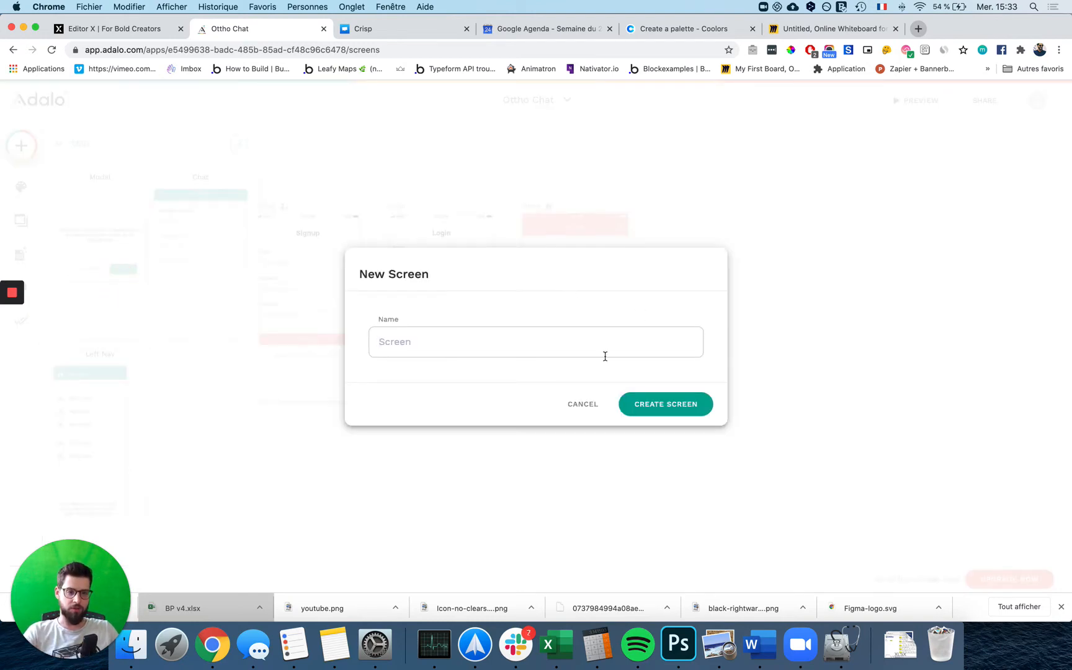
text(new-conversation)
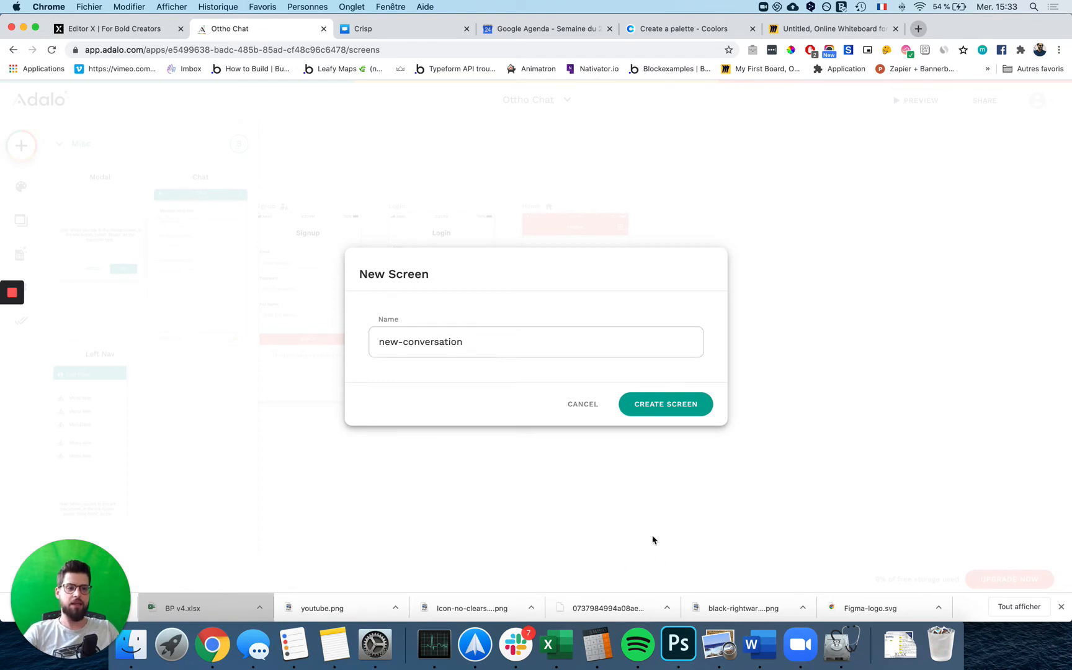
click(664, 411)
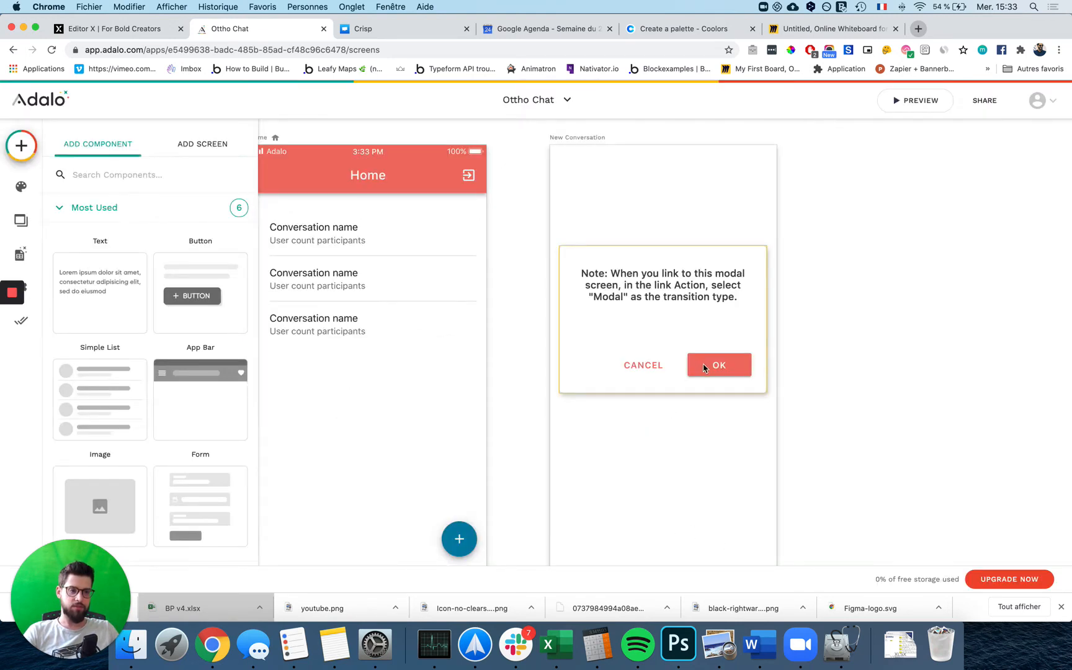
- Move the New Conversation screen directly below the Home screen on the canvas
scroll(655, 332, down, 2)
scroll(655, 332, left, 2)
scroll(654, 332, up, 1)
scroll(654, 331, down, 5)
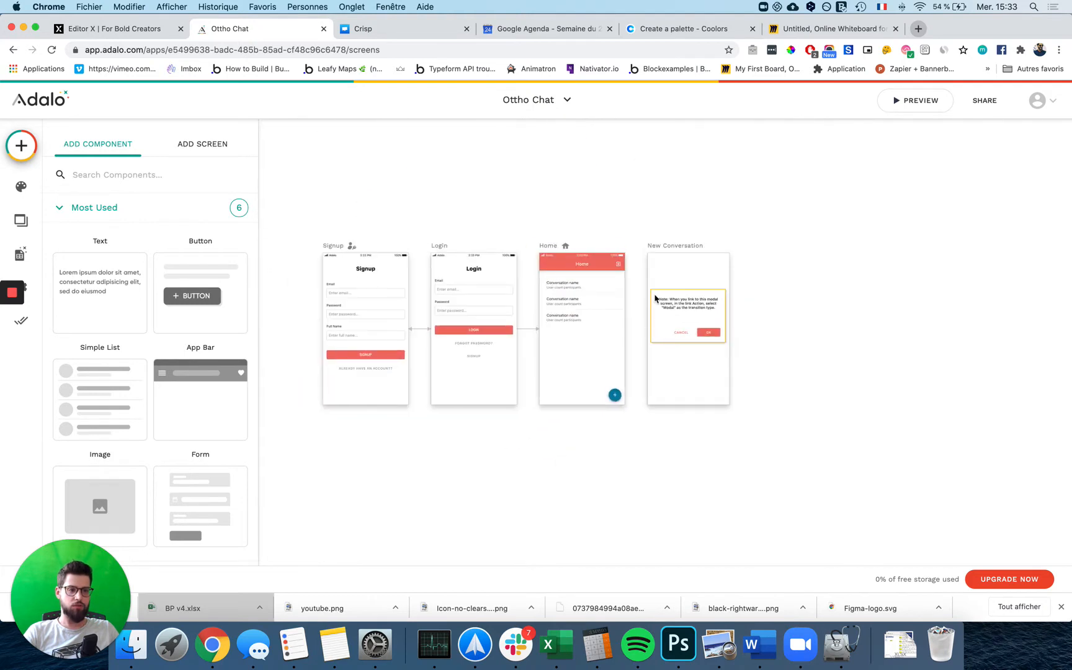
drag(669, 248, 562, 419)
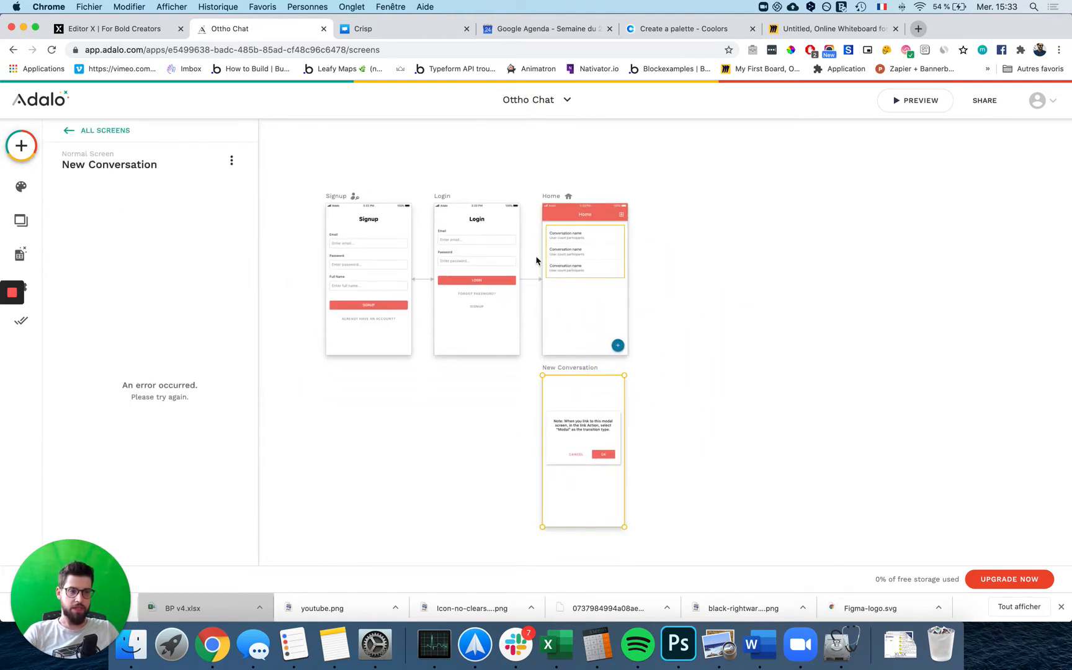
- Give the Home screen's action button a click action that links to the New Conversation screen
scroll(542, 287, up, 2)
scroll(541, 287, up, 5)
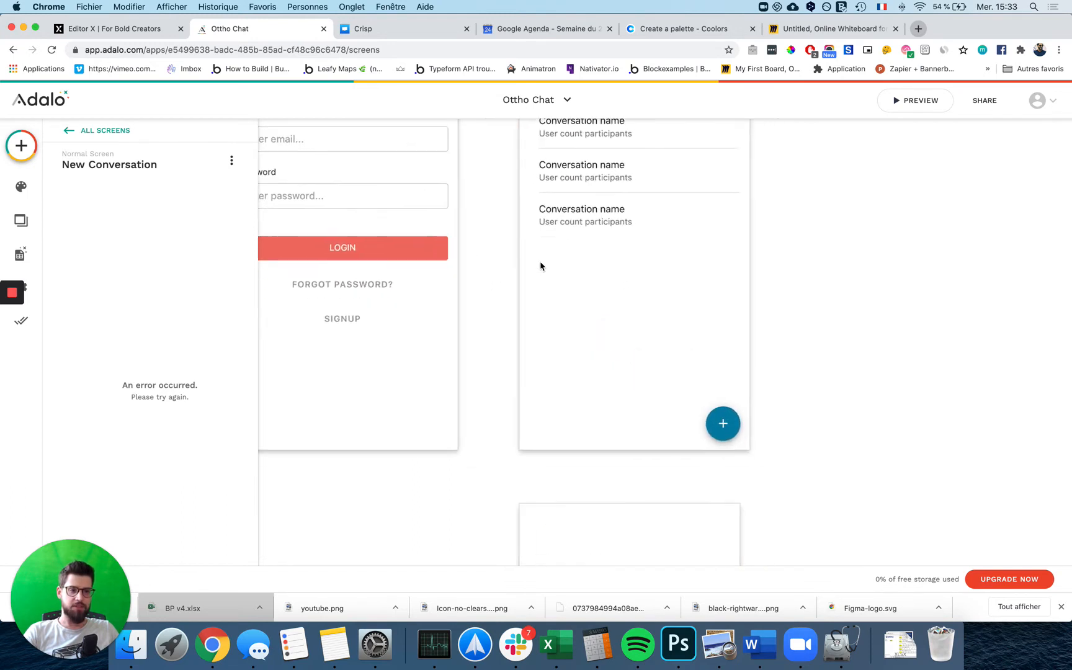
click(690, 403)
scroll(584, 290, down, 5)
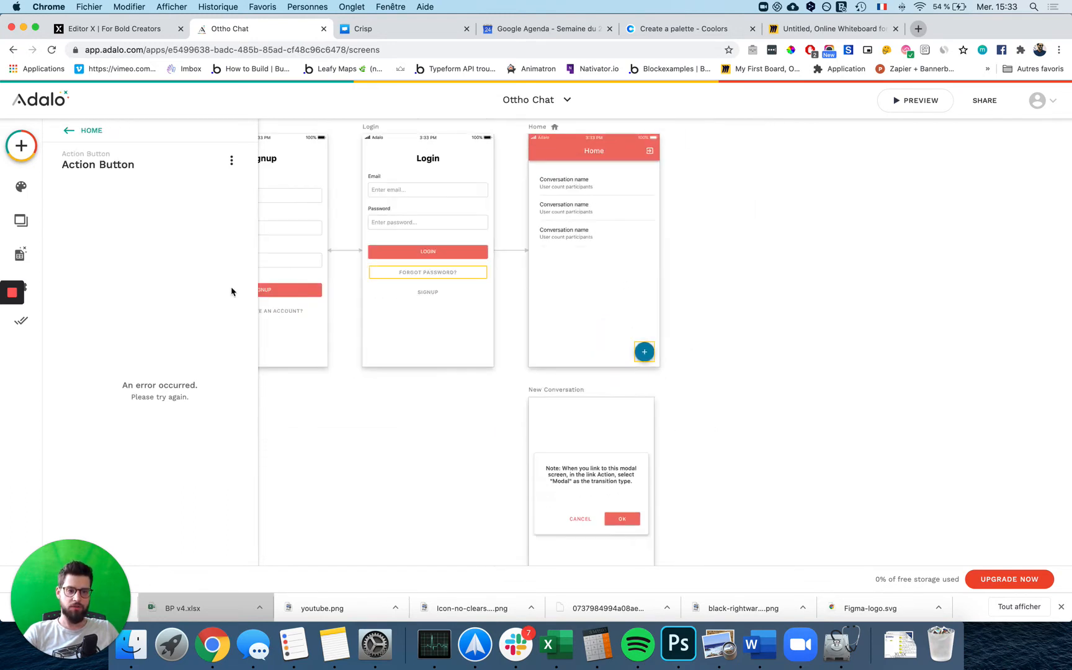
click(22, 186)
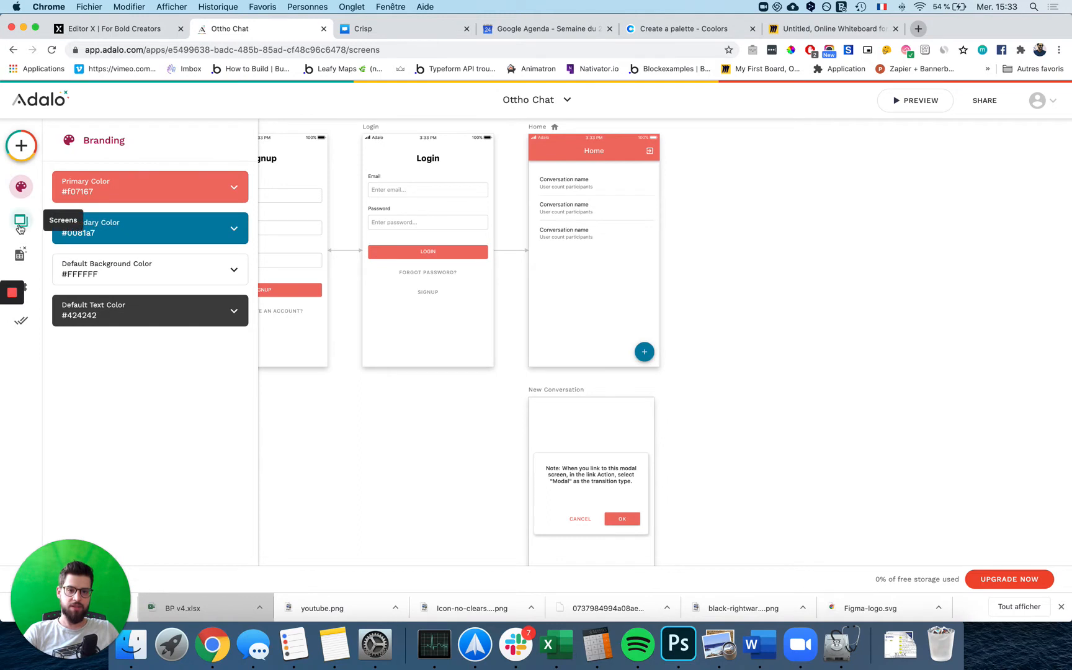
click(646, 352)
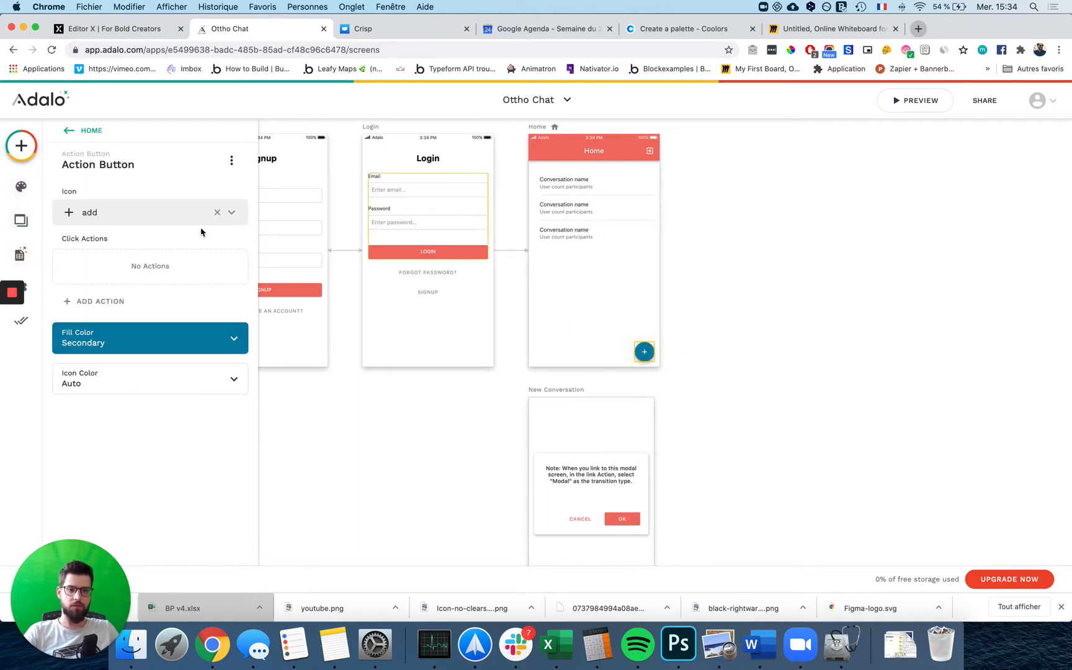
click(96, 298)
mouse_move(115, 332)
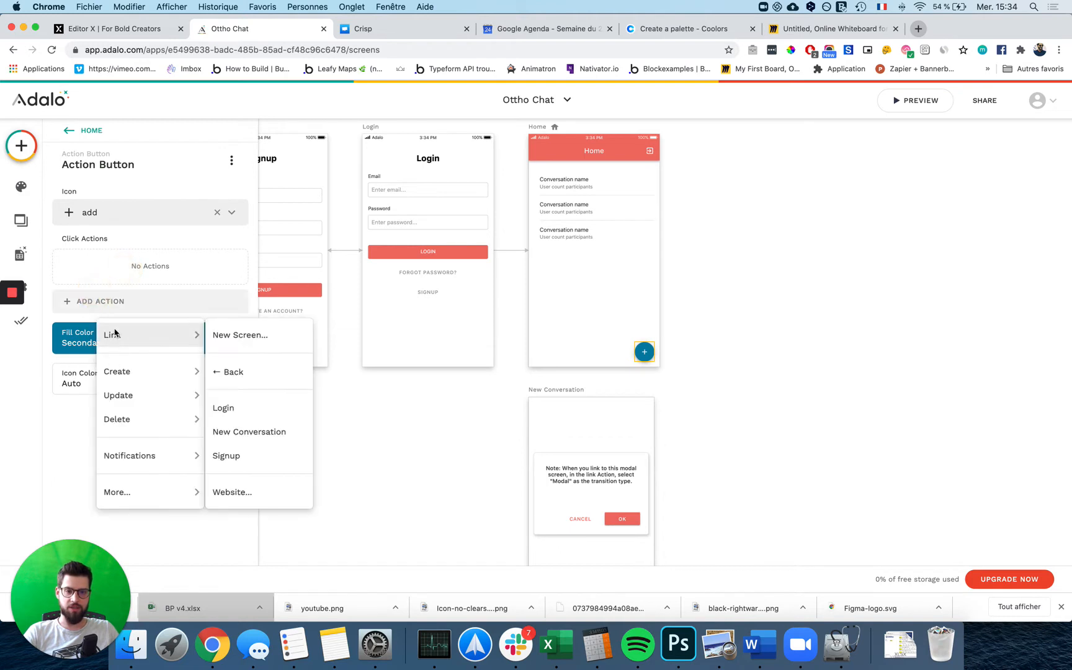
click(258, 433)
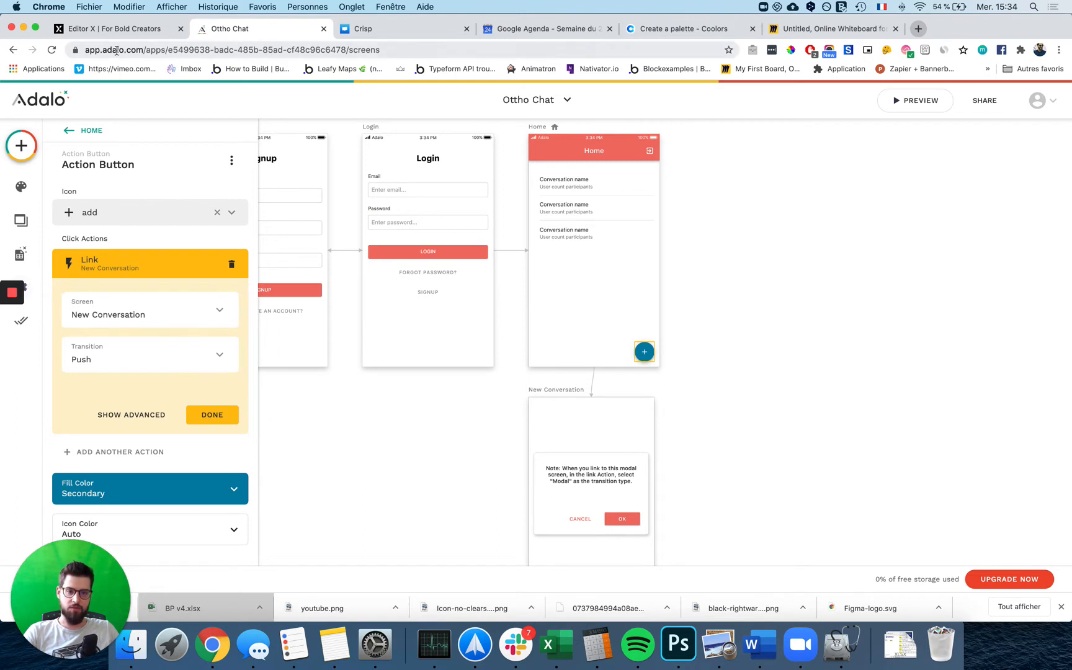
- Open the app's display settings and toggle Display Screen Connections off and back on
drag(1, 99, 20, 99)
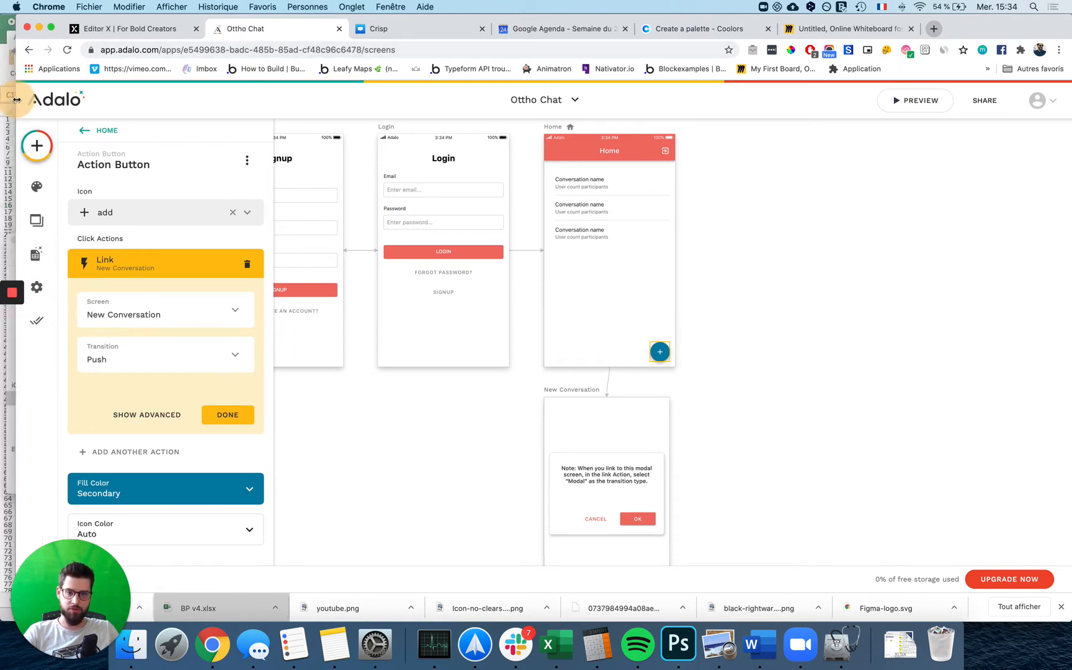
click(48, 291)
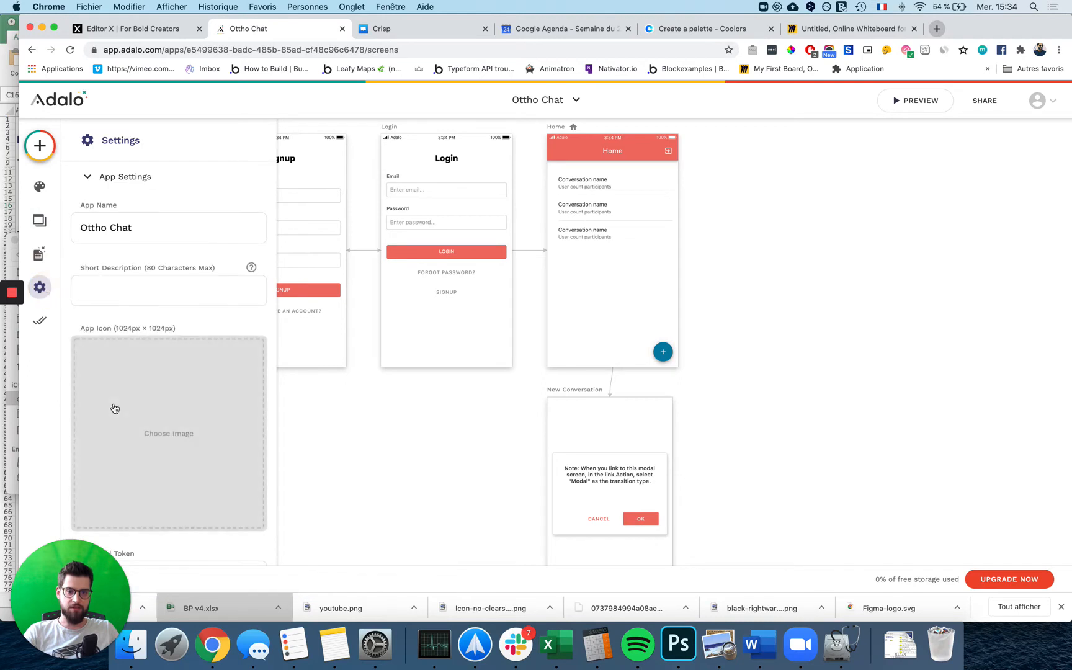
scroll(114, 408, down, 5)
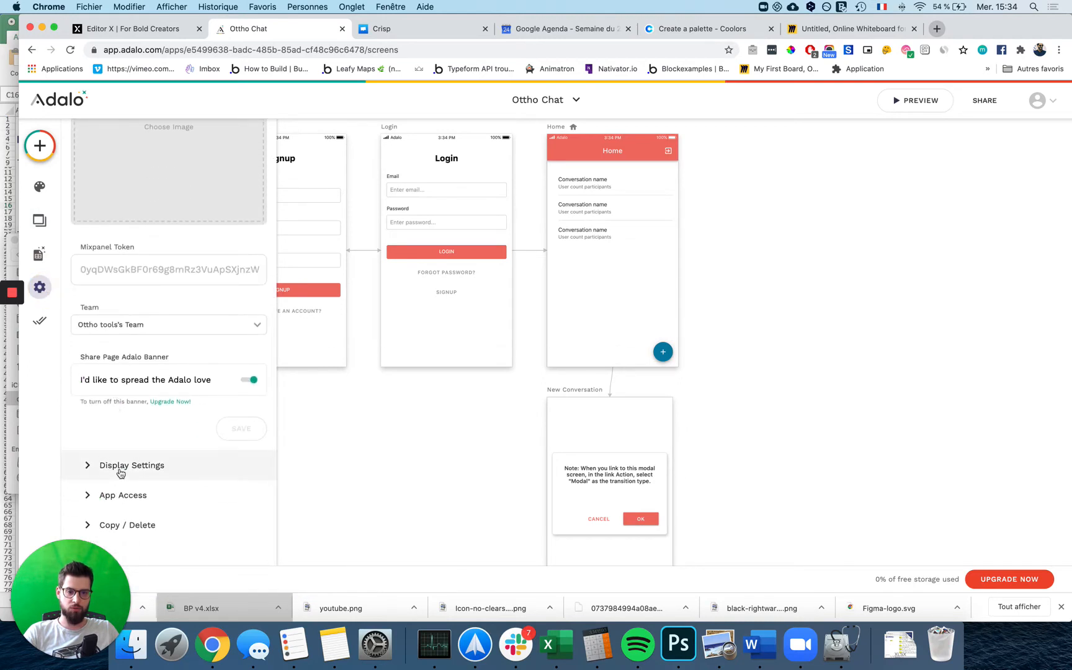
click(122, 471)
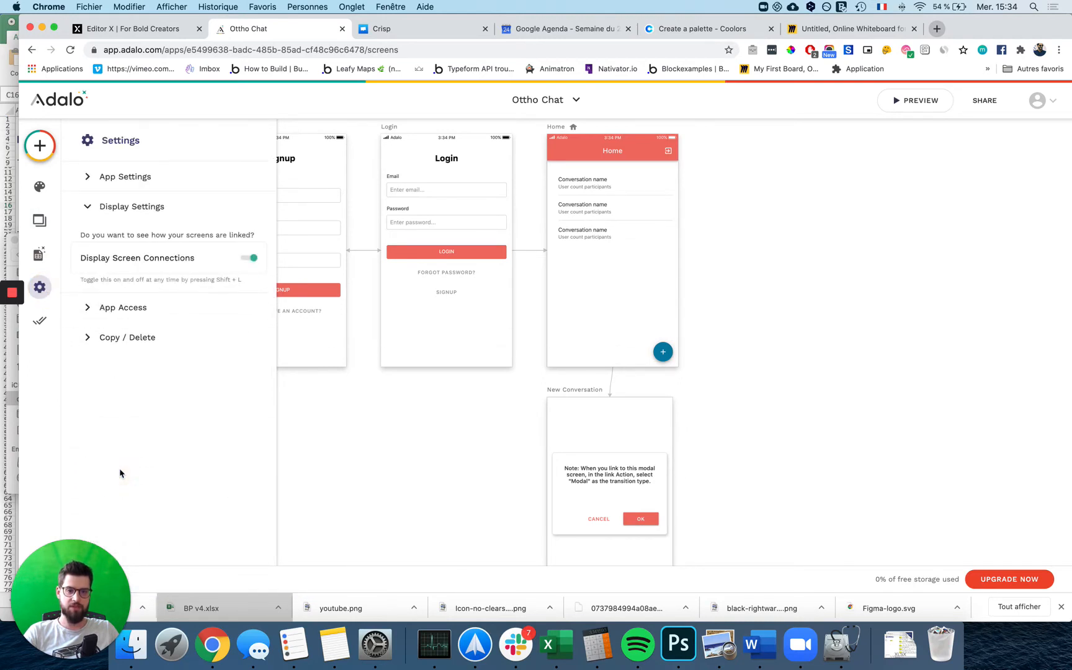
click(249, 258)
click(248, 258)
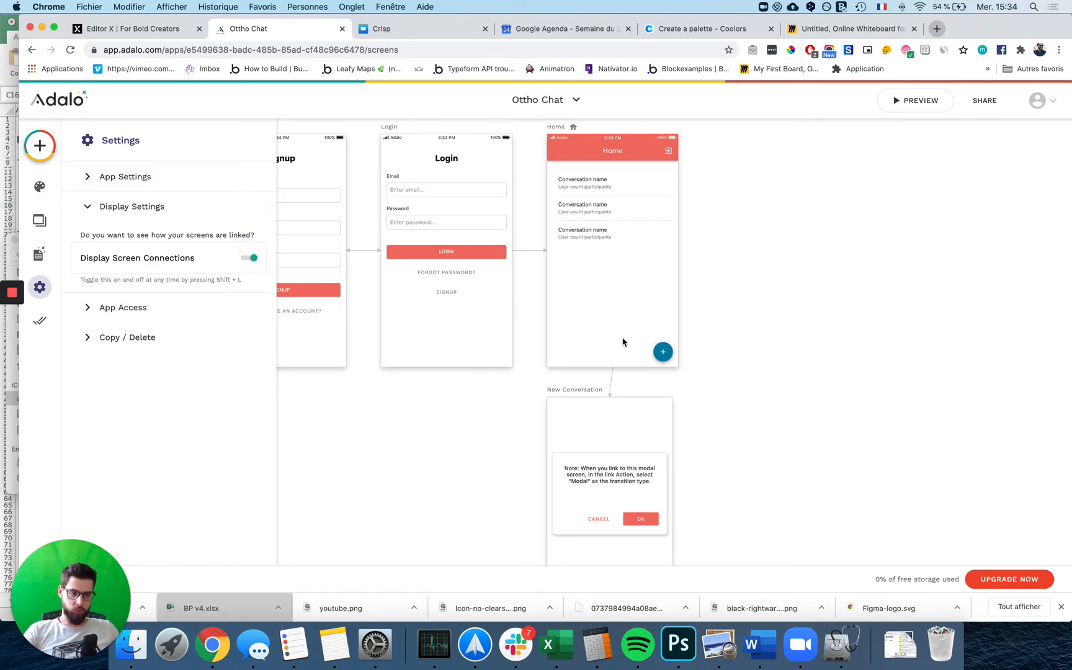
- Set the transition of the action button's New Conversation link to Modal and finish the action
click(663, 352)
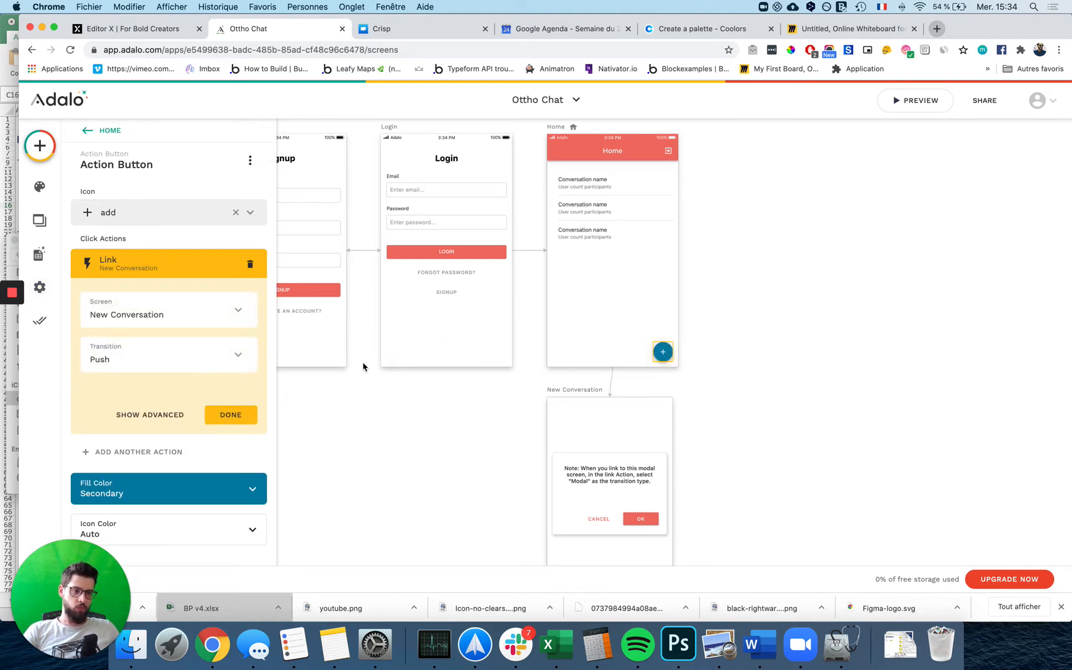
click(216, 370)
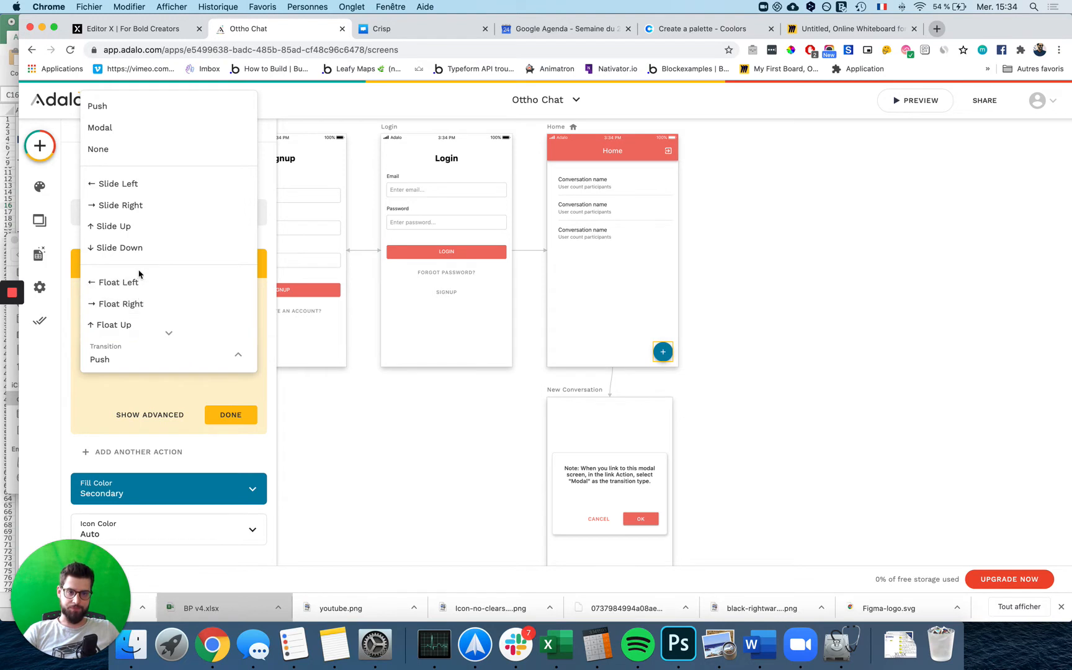
click(108, 127)
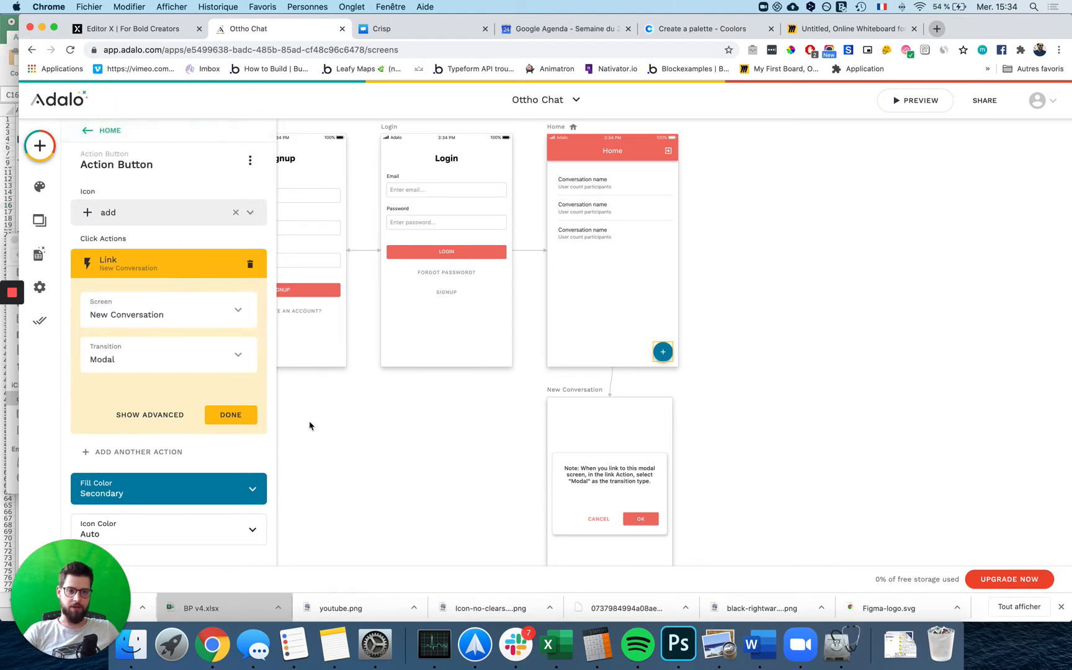
click(239, 415)
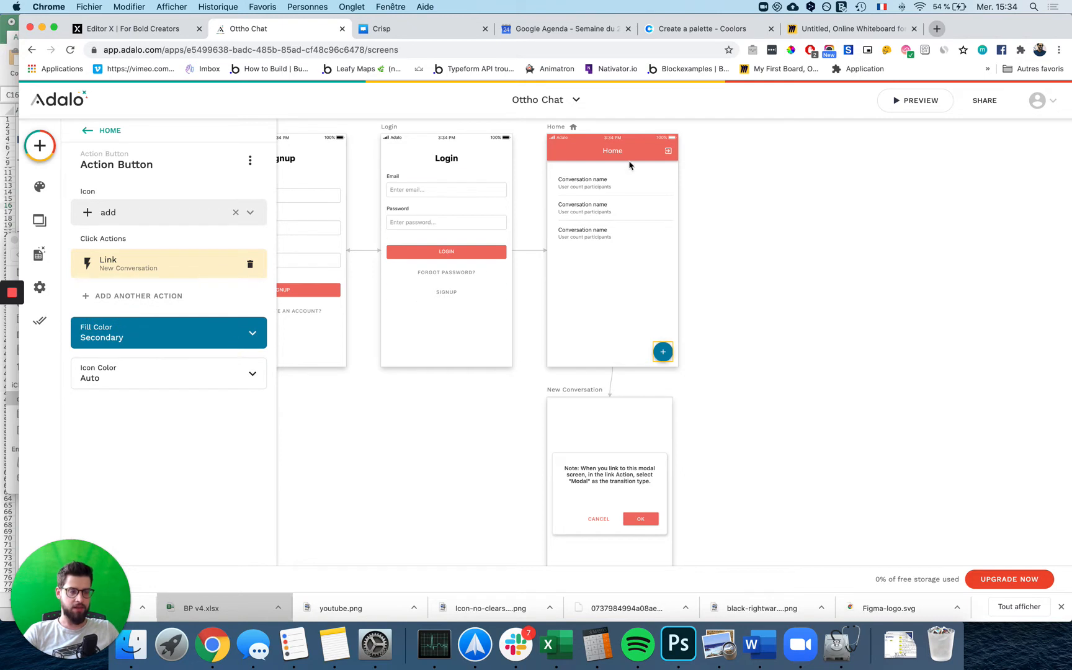
- Preview the app and sign up a test user with an email, account password and full name
click(924, 100)
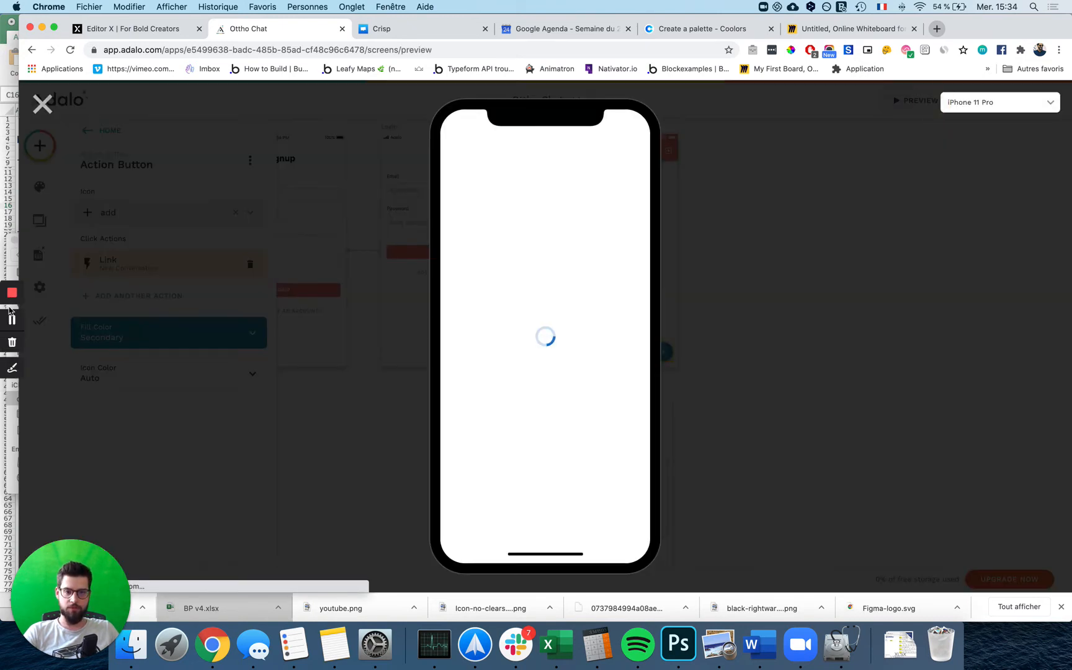
click(296, 333)
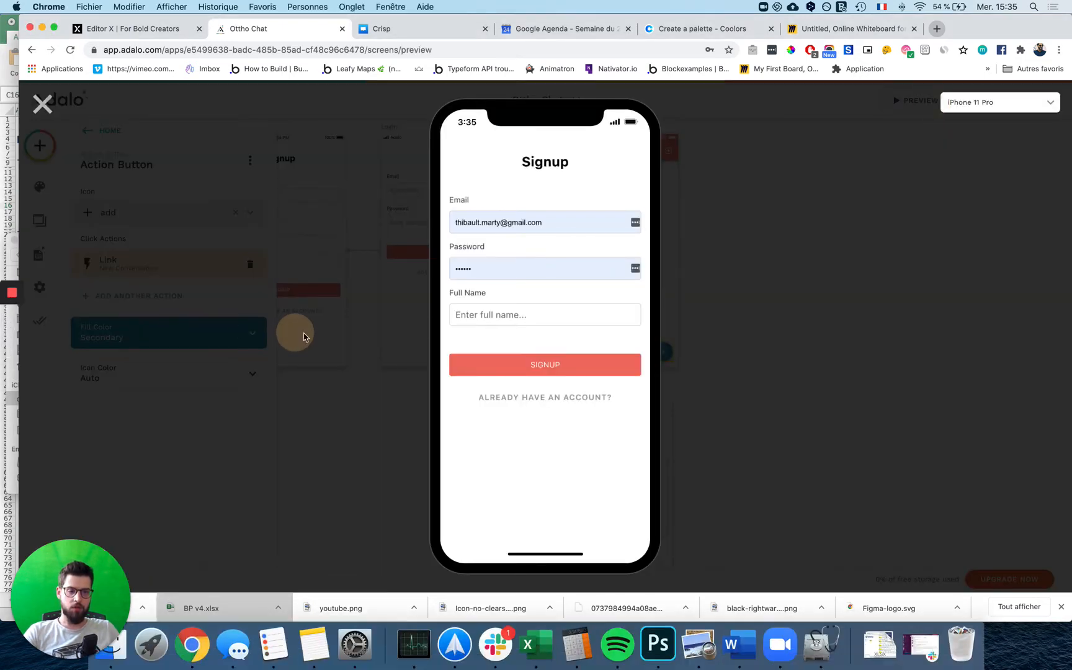
double_click(497, 222)
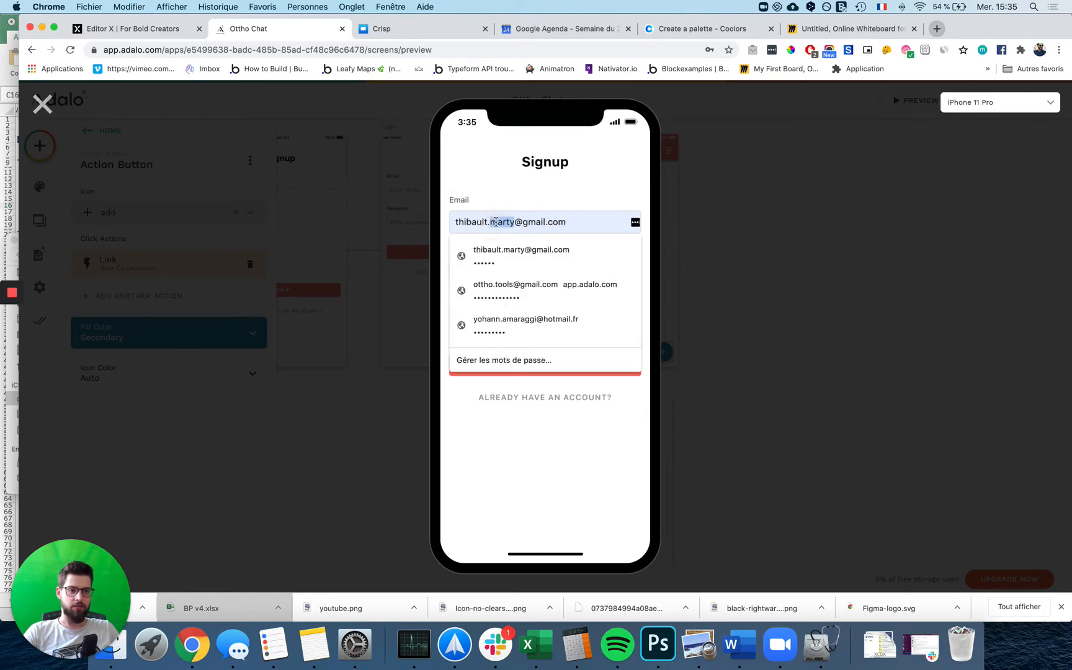
key(BackSpace)
double_click(500, 268)
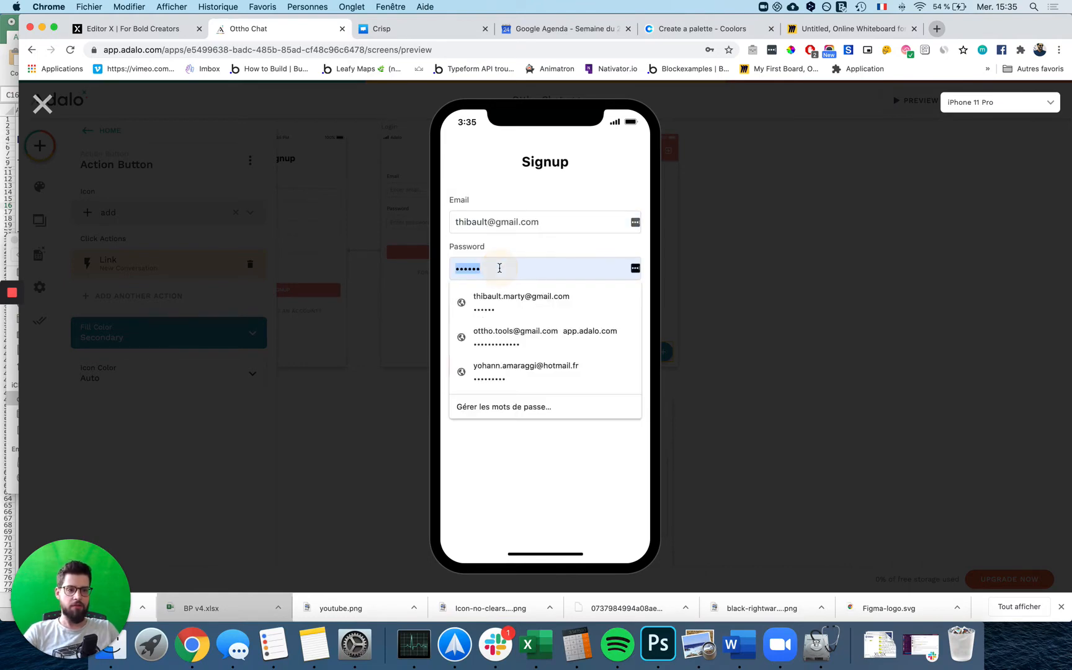
text(a)
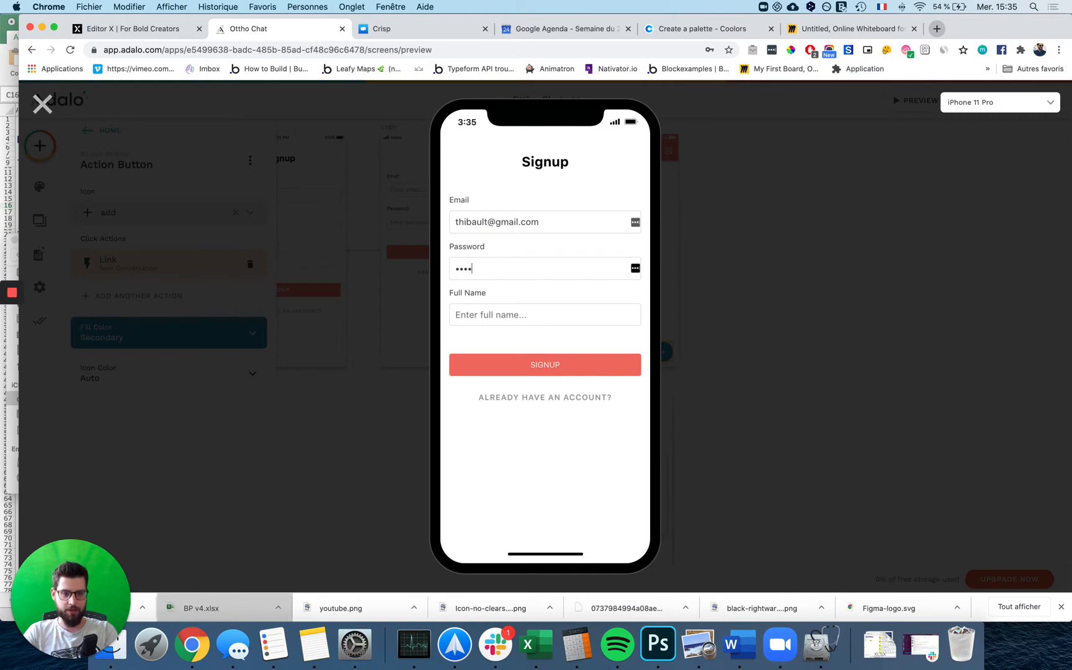
click(513, 306)
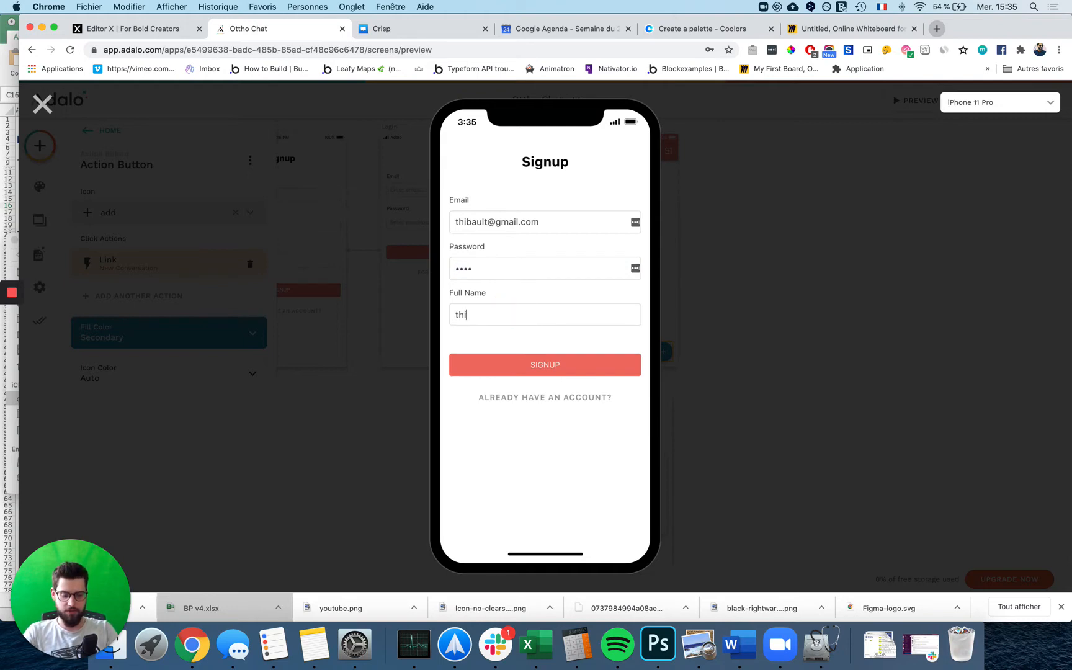
click(504, 366)
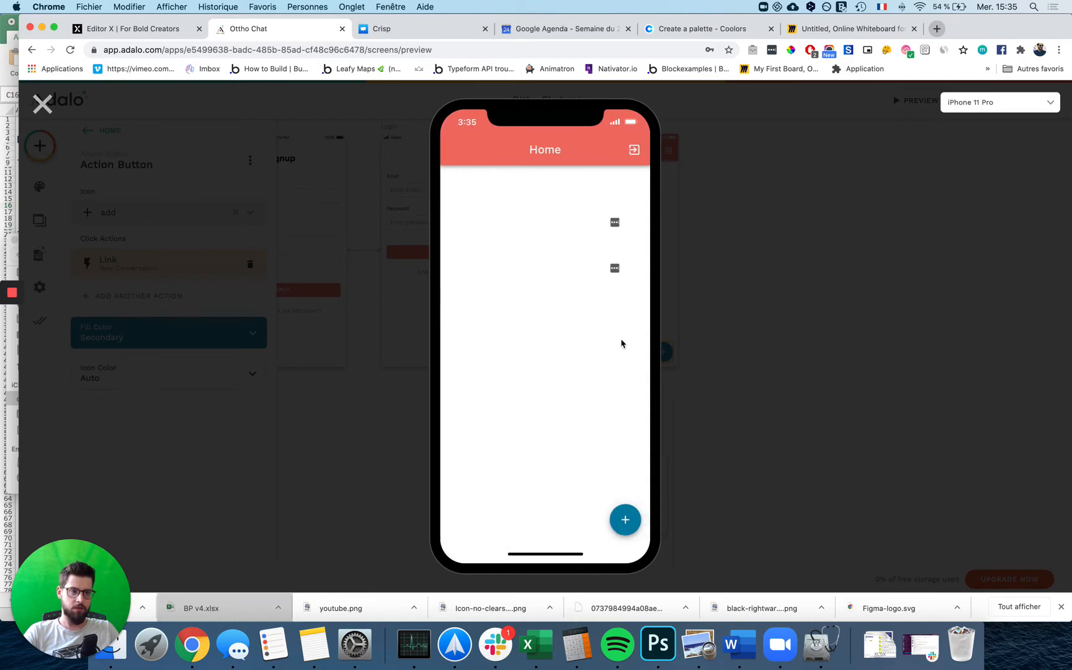
- Test the Home action button in the preview by opening the New Conversation modal and cancelling it
click(625, 521)
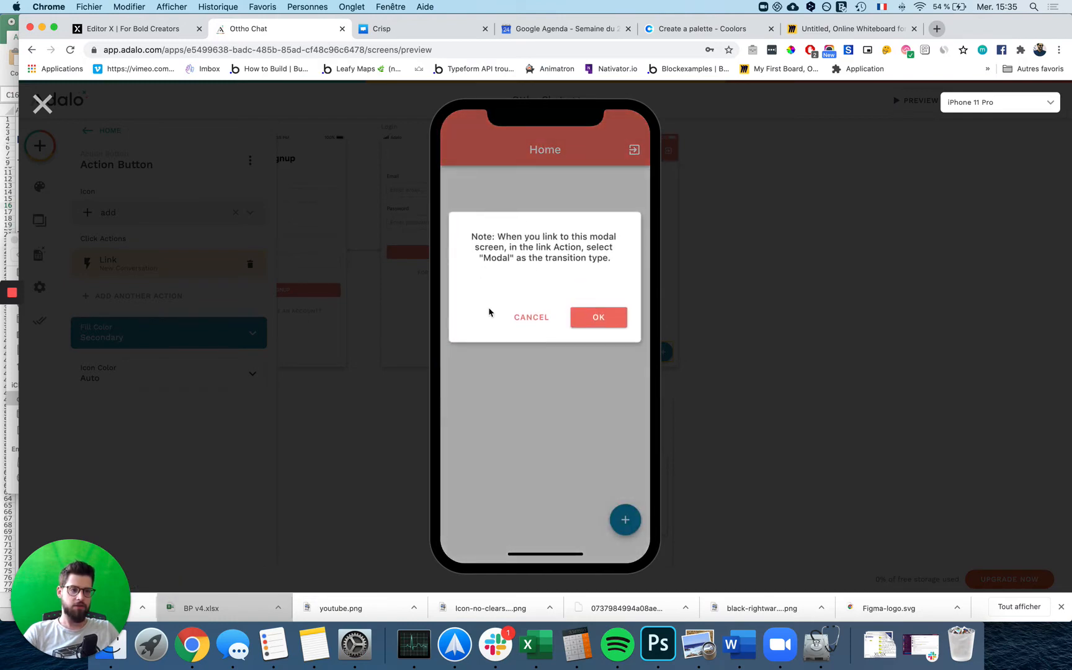
click(529, 323)
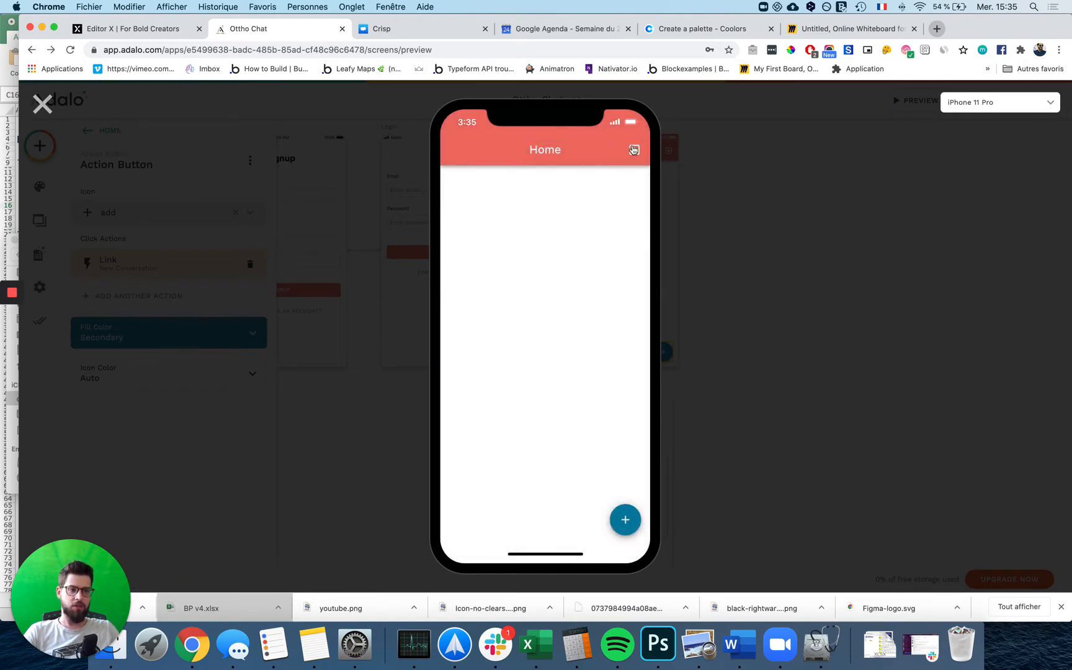
- Log out in the preview, sign up a second test user with a new email and full name, and return to the editor
click(634, 149)
drag(513, 220, 407, 221)
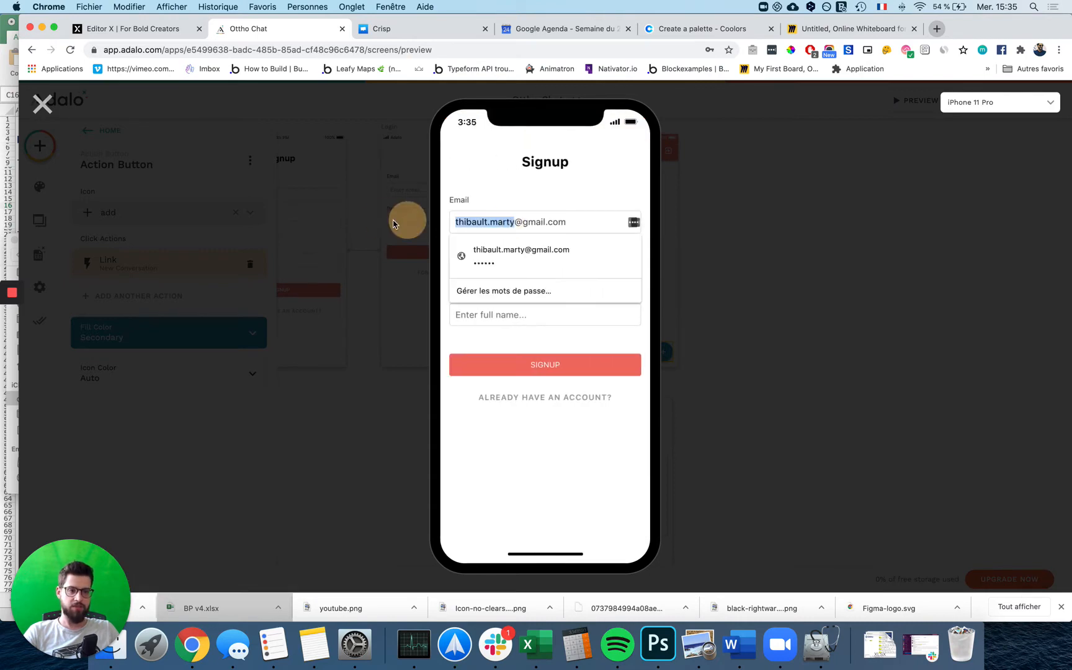
key(BackSpace)
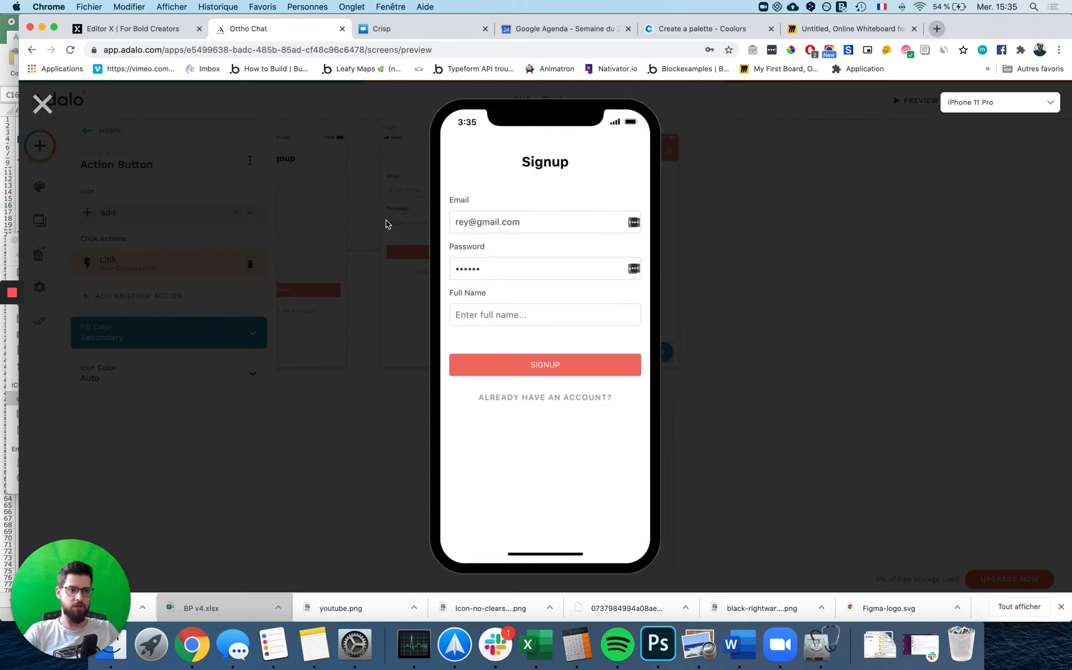
click(488, 317)
text(Remy)
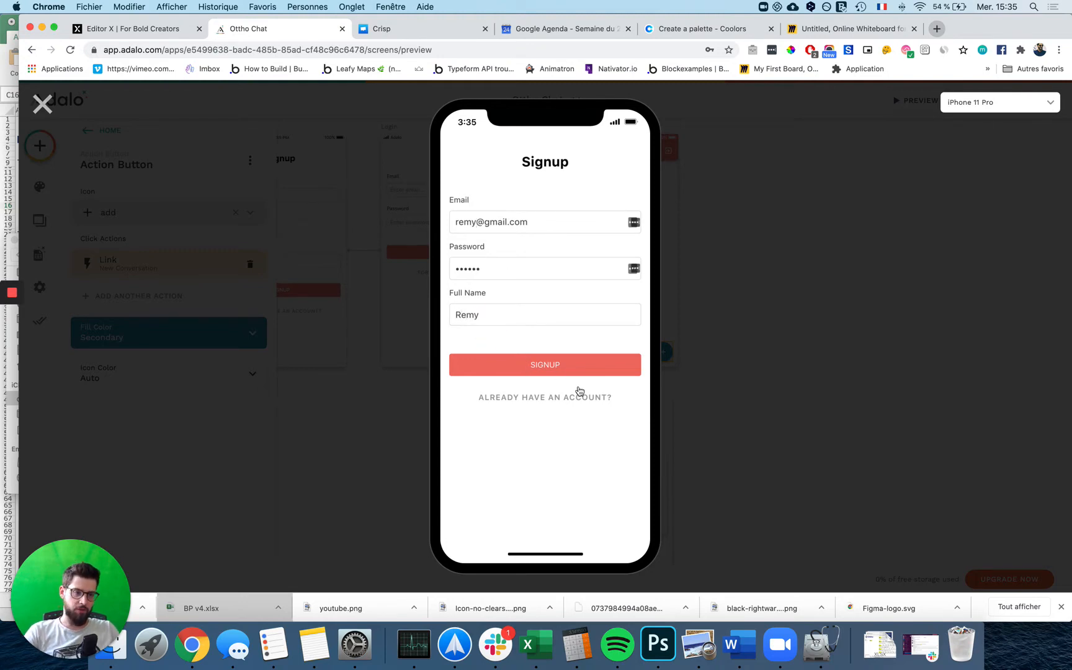
click(570, 365)
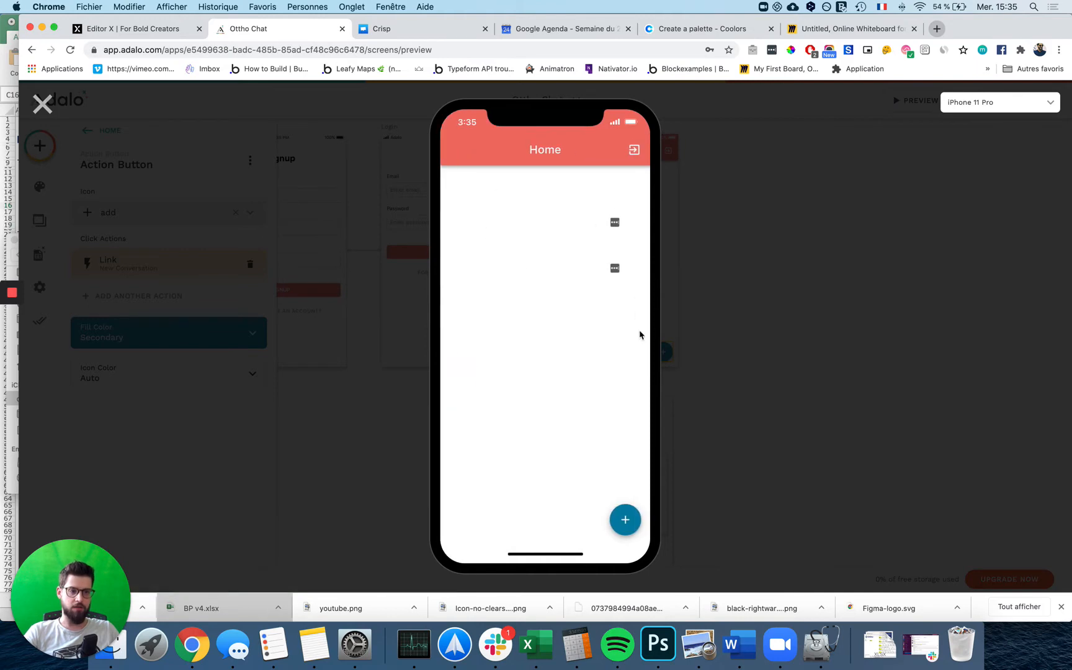
click(44, 103)
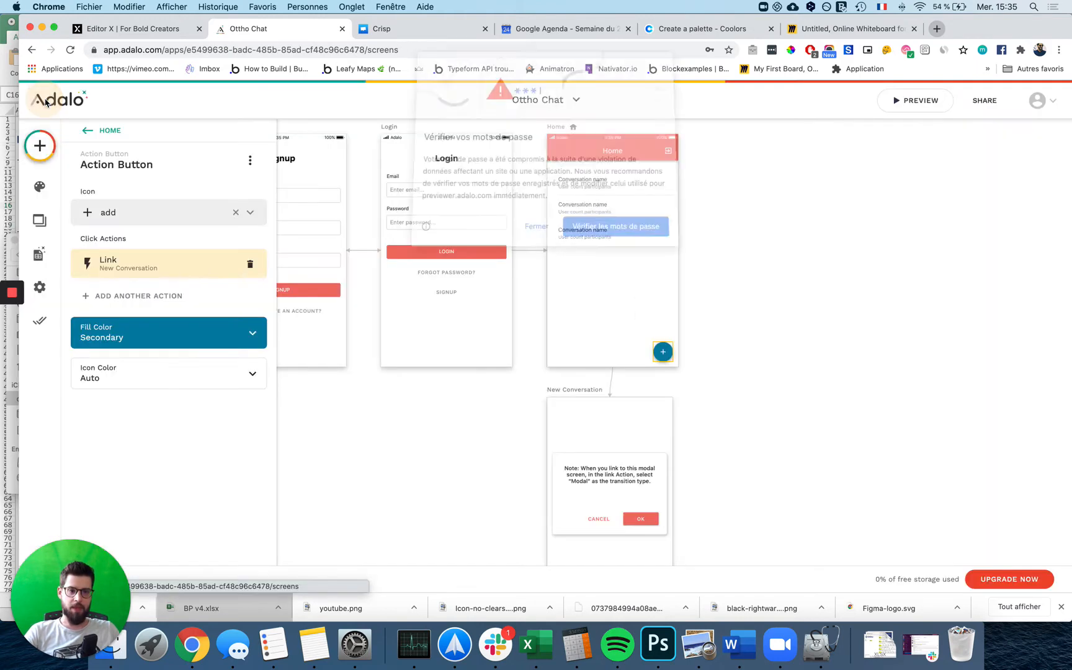
click(537, 235)
- Delete the placeholder note text from the modal on the New Conversation screen
scroll(636, 375, down, 3)
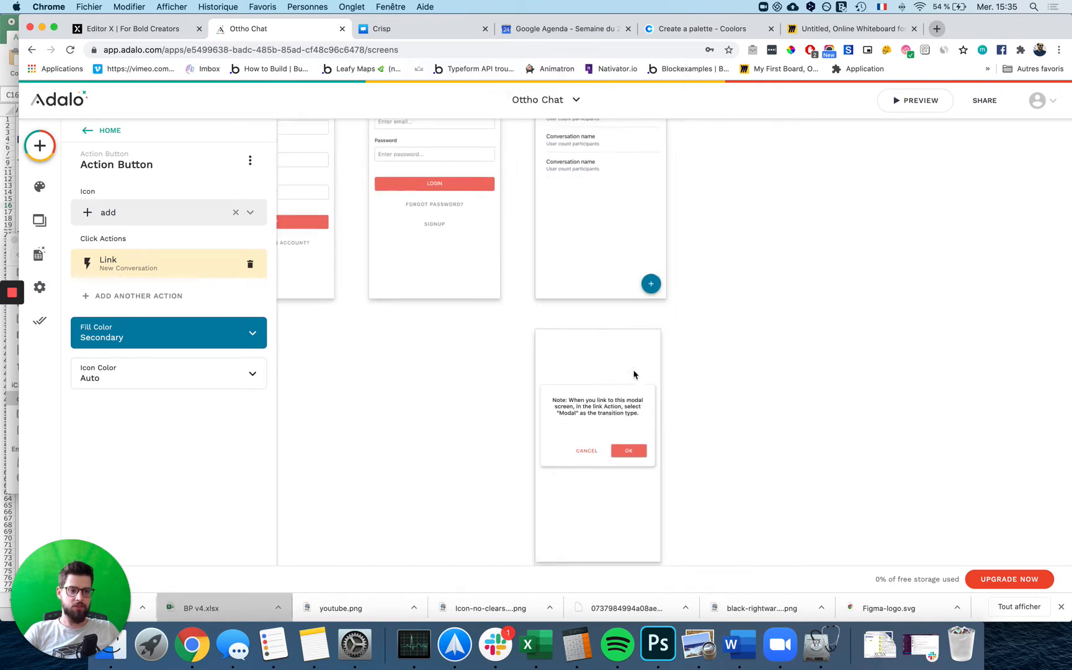
click(601, 392)
click(600, 383)
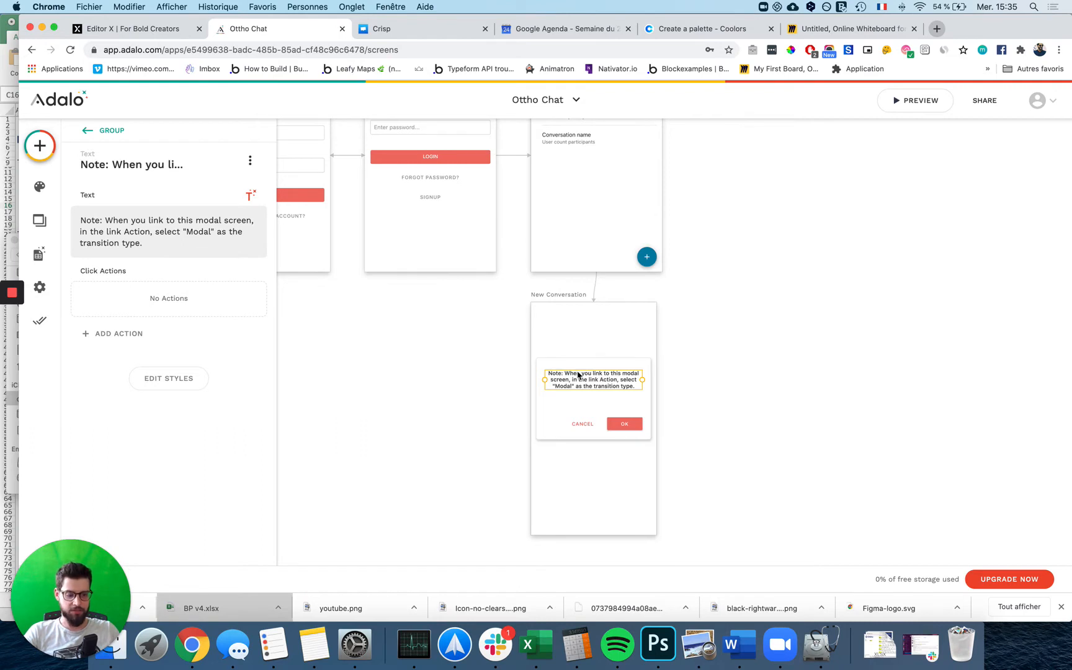
key(BackSpace)
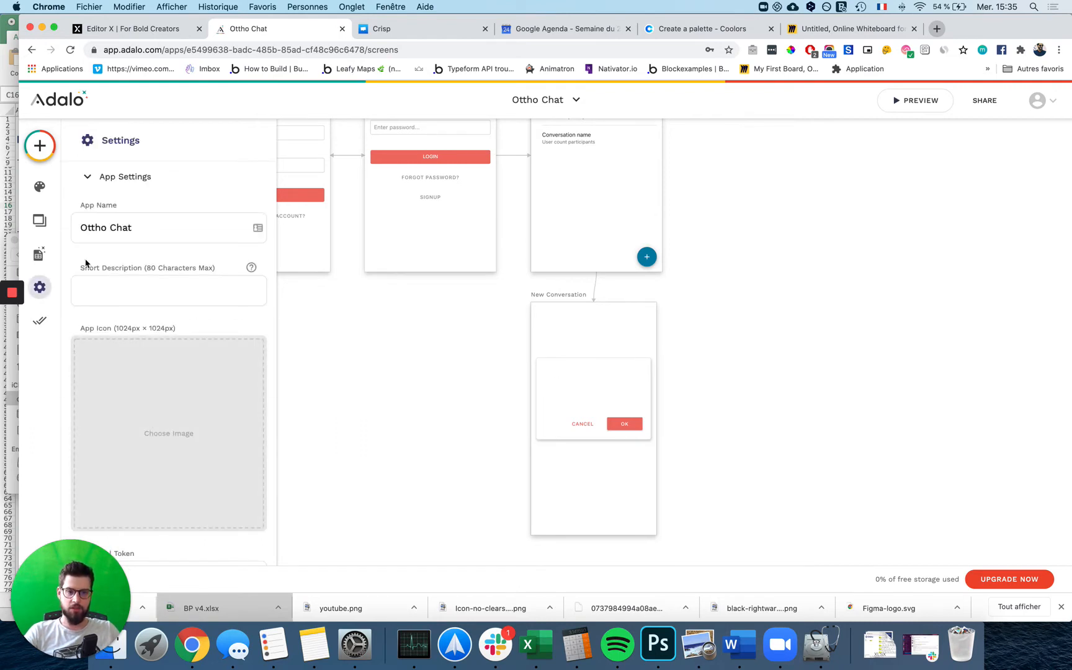
- Place a Form component on the New Conversation screen, base it on the conversation collection, and position it over the modal
click(39, 146)
scroll(211, 425, down, 5)
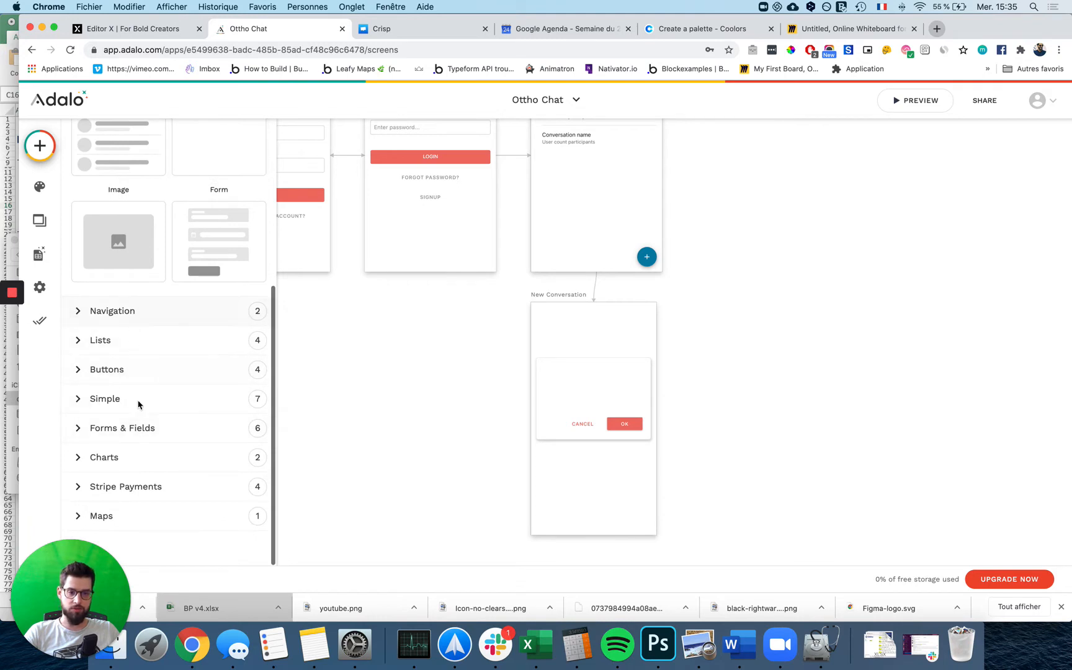
scroll(143, 447, up, 3)
scroll(144, 434, up, 3)
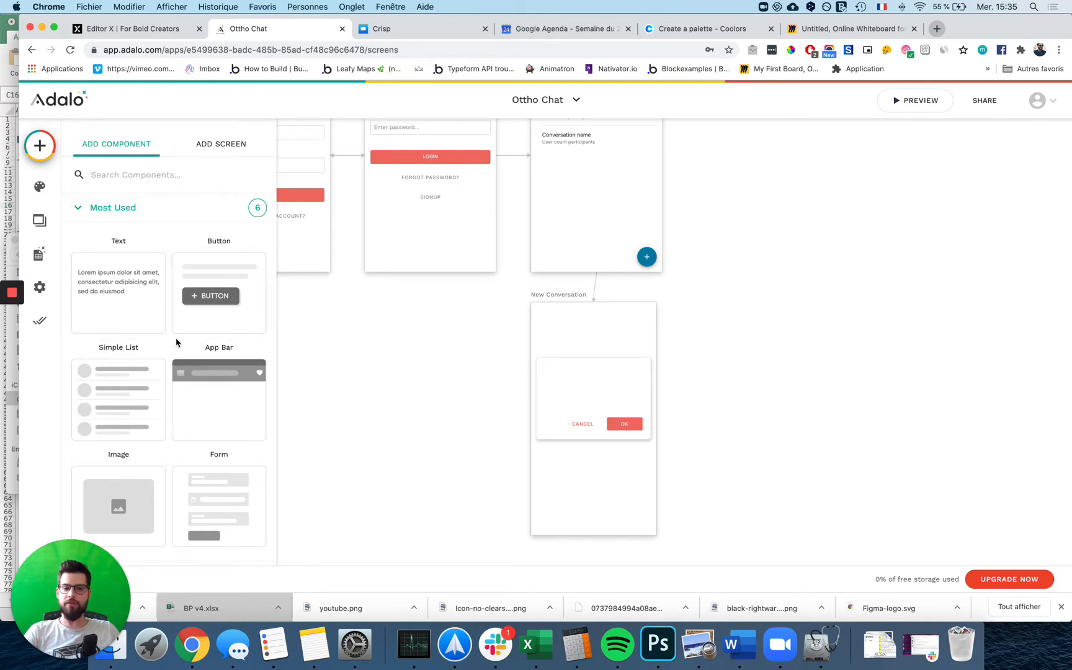
scroll(177, 343, down, 4)
scroll(177, 343, down, 1)
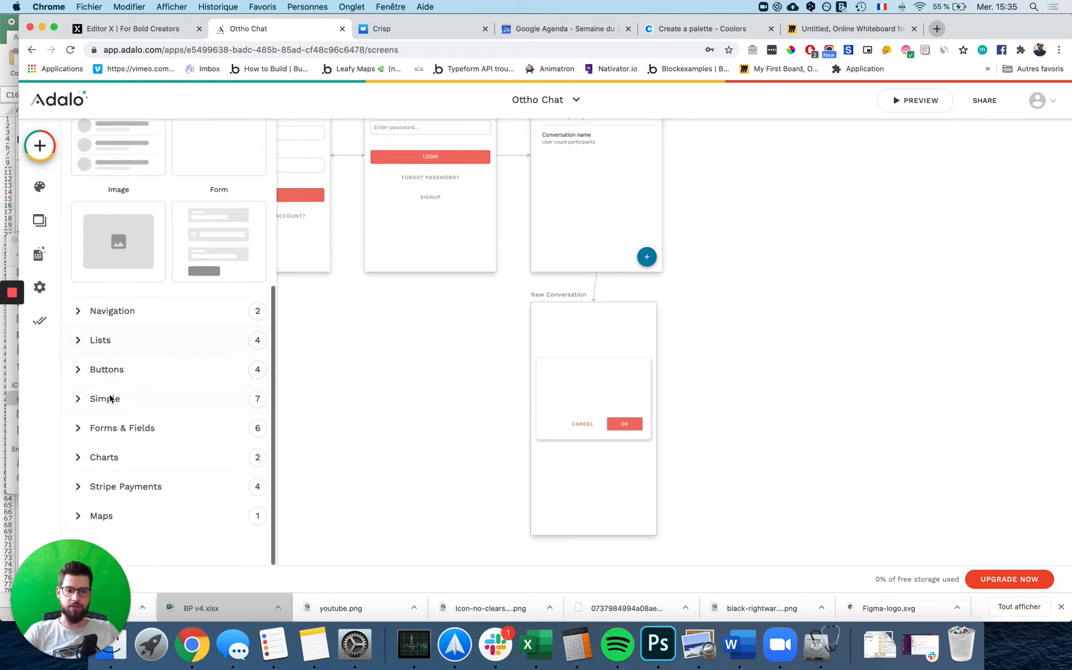
click(109, 429)
scroll(139, 435, down, 4)
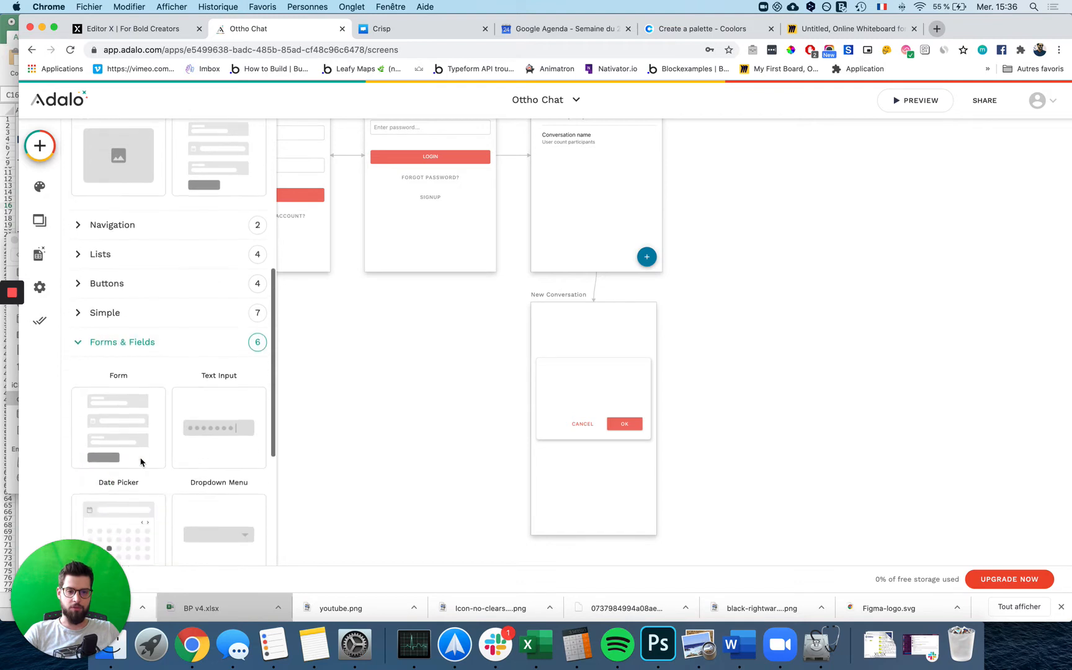
drag(130, 372, 573, 390)
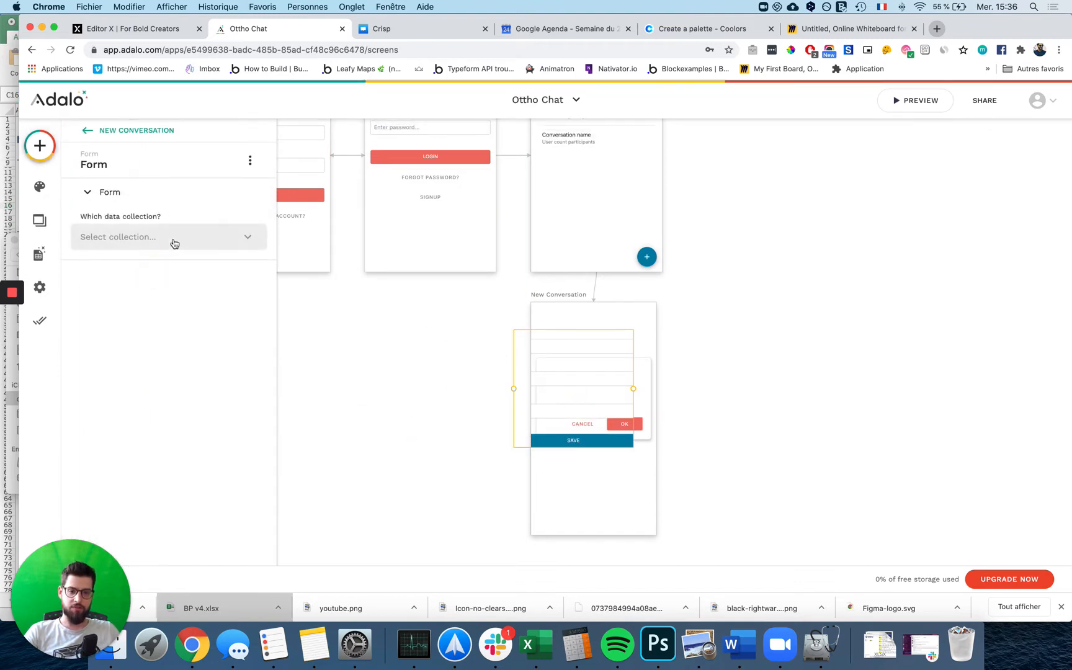
click(170, 239)
click(160, 288)
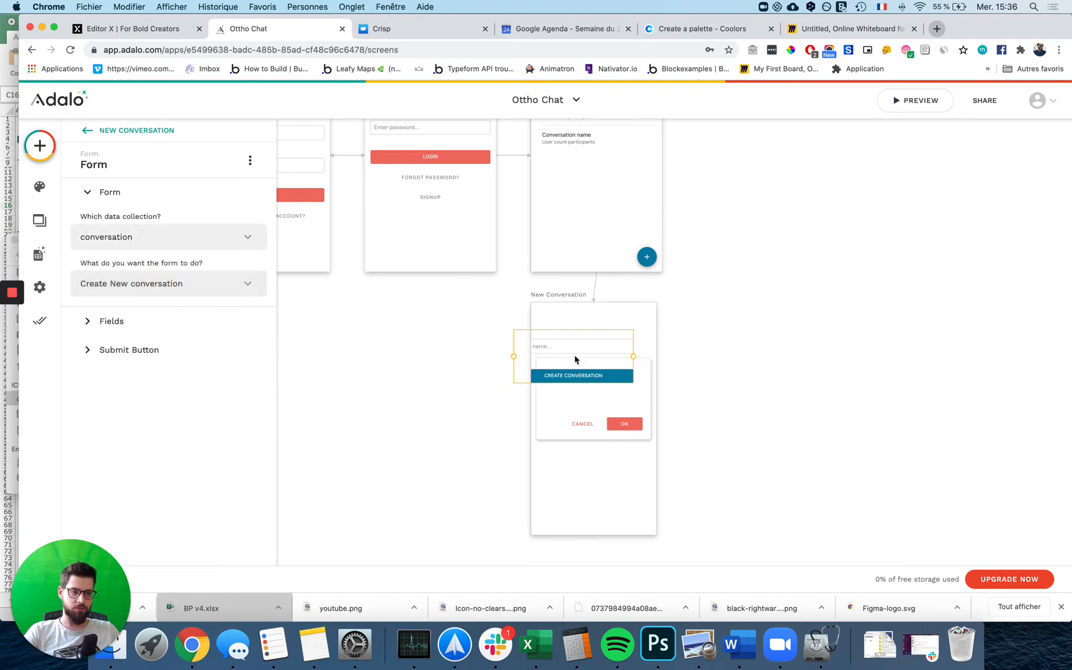
drag(575, 359, 599, 339)
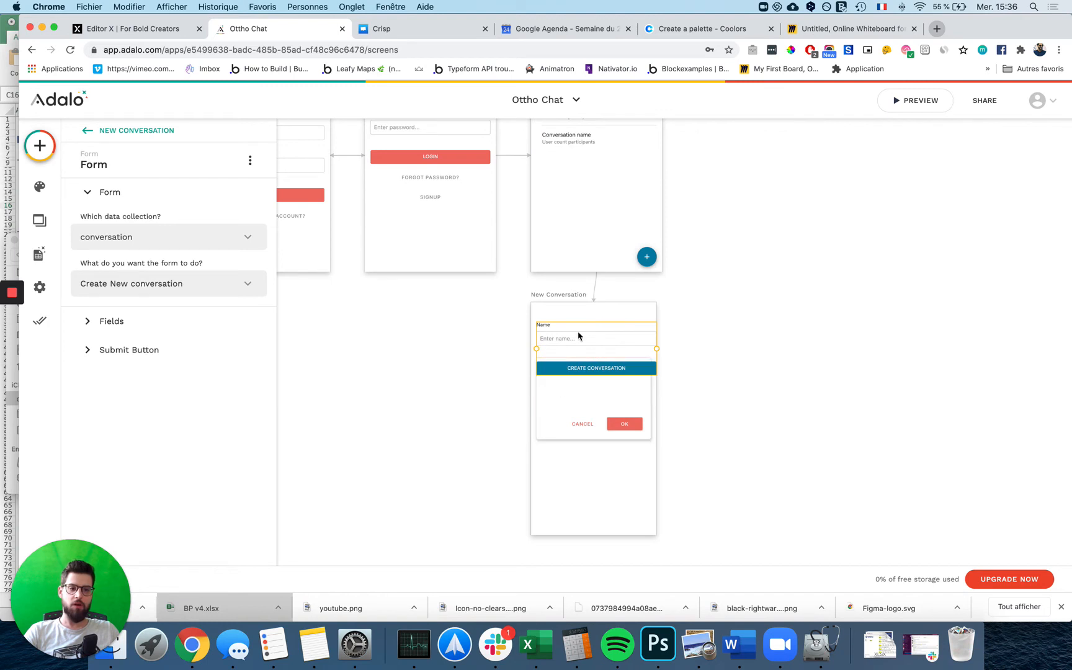
- Check the form's action and available visible and automatic fields, and delete the form from the New Conversation screen
click(231, 286)
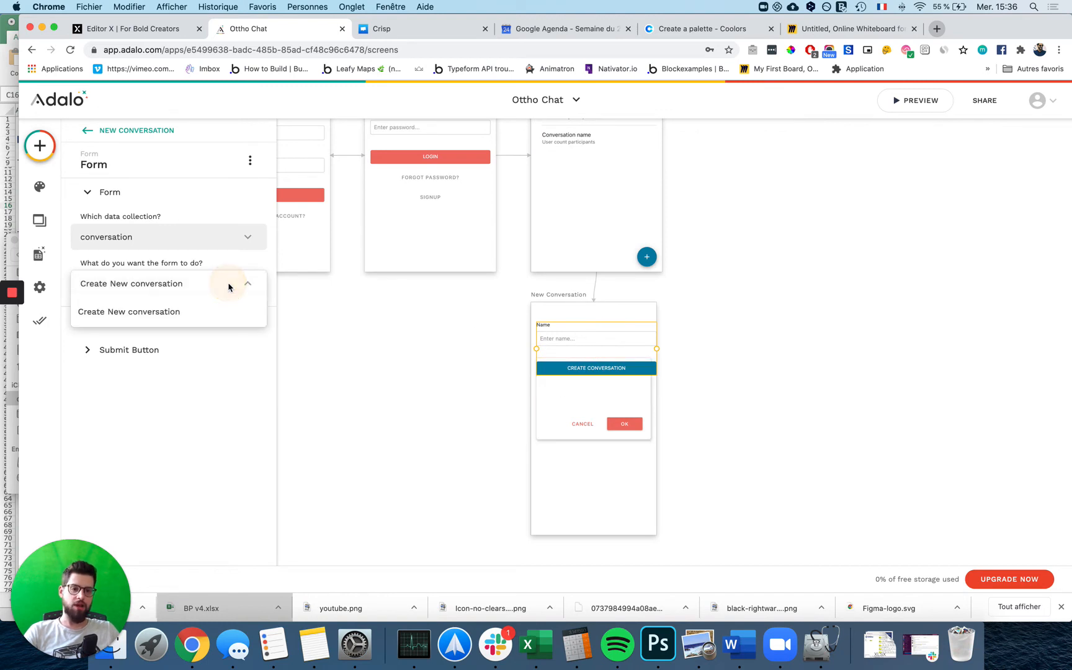
click(230, 283)
click(89, 320)
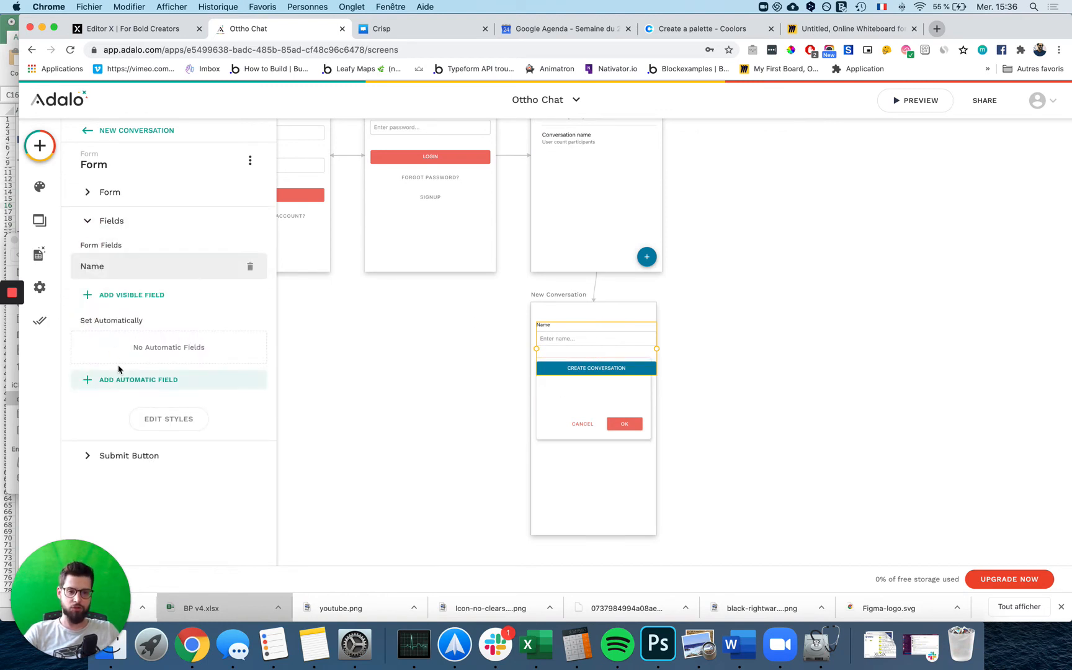
click(111, 385)
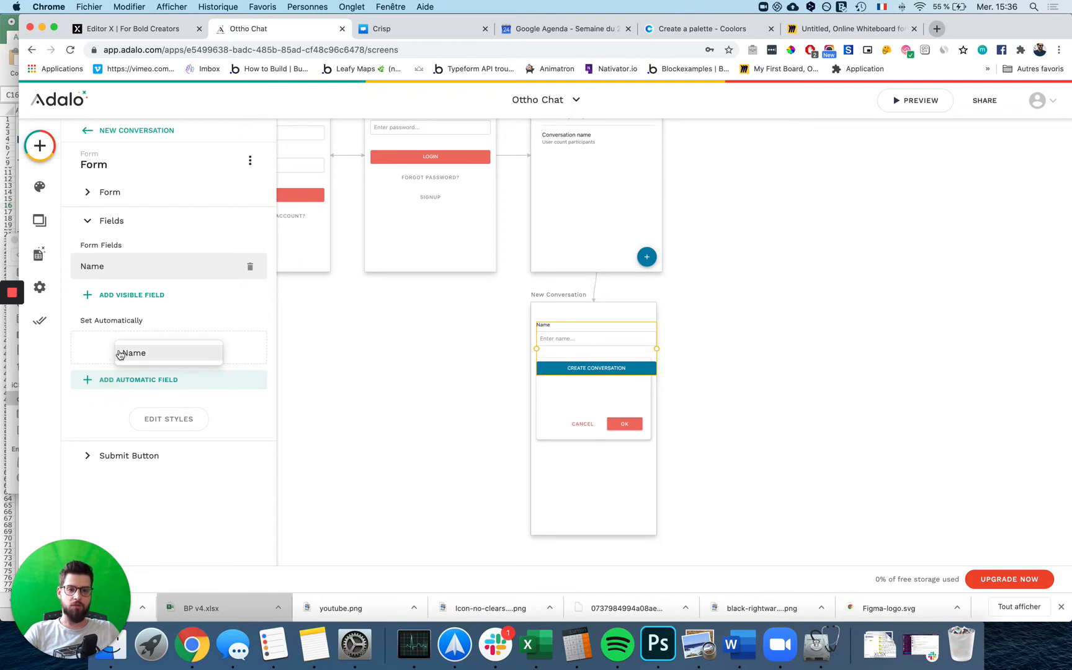
click(132, 292)
click(103, 294)
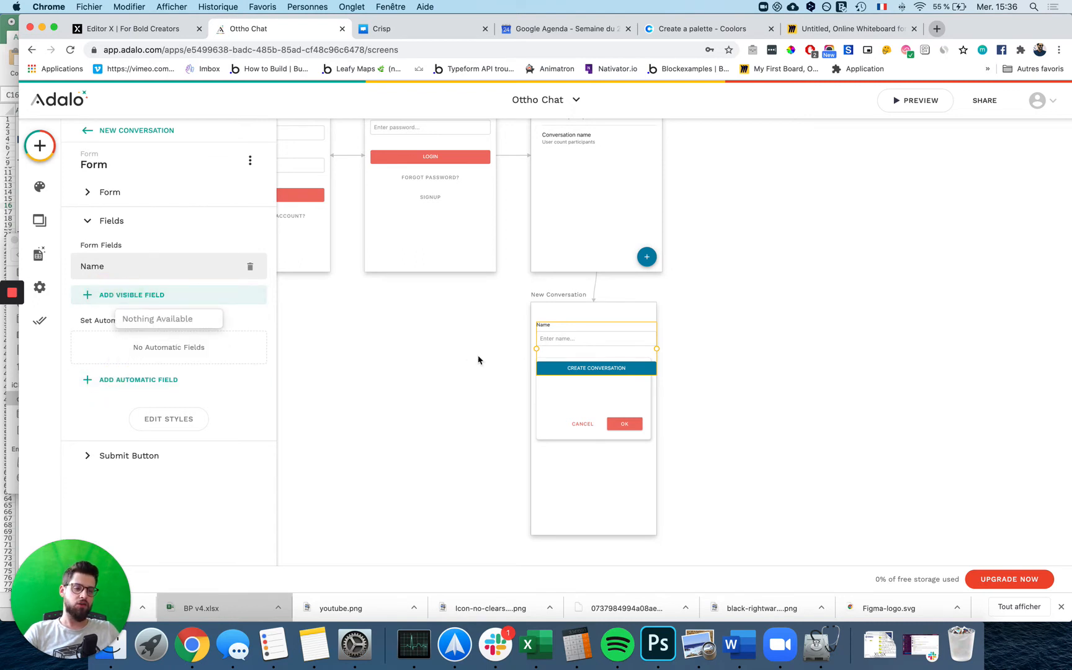
click(371, 307)
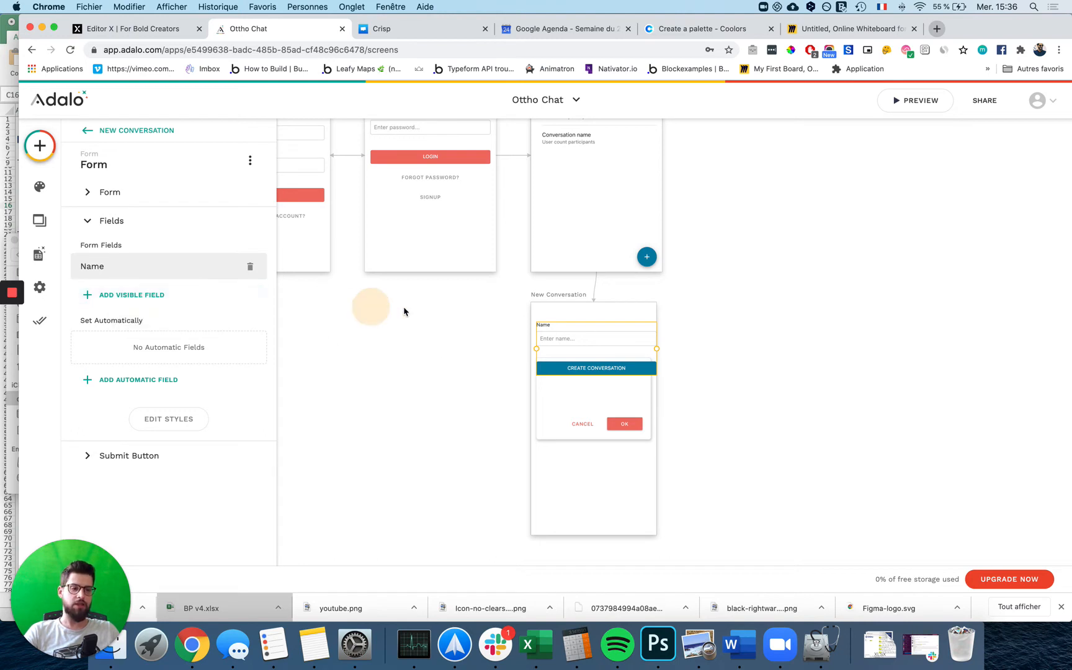
click(594, 337)
key(Delete)
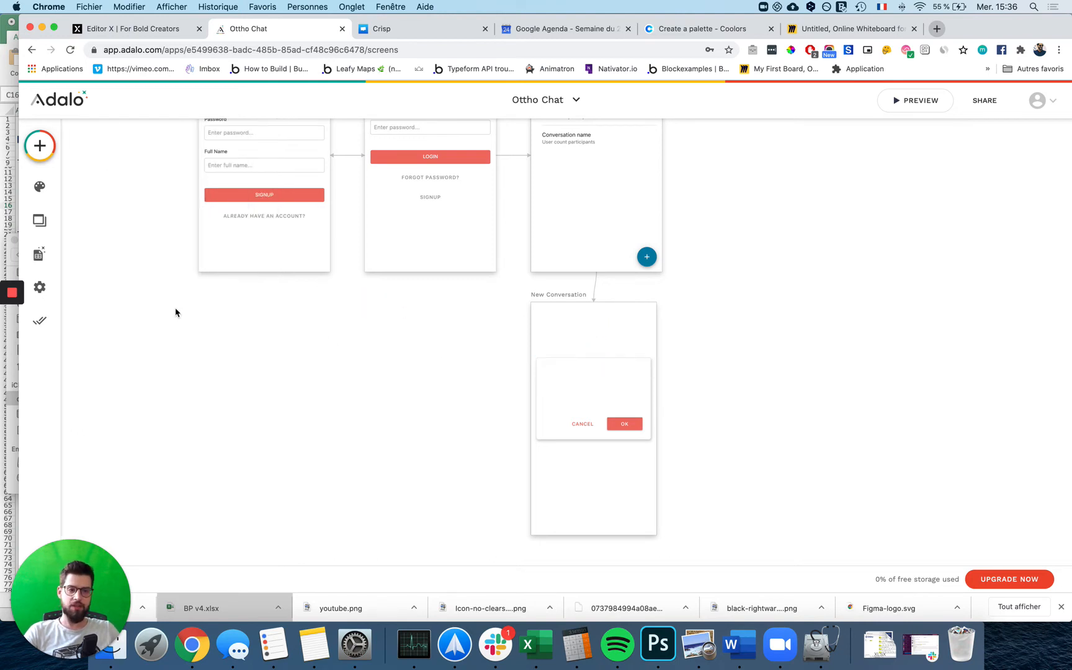
- Add a Text Input component inside the New Conversation modal, above the Cancel and OK buttons
click(40, 146)
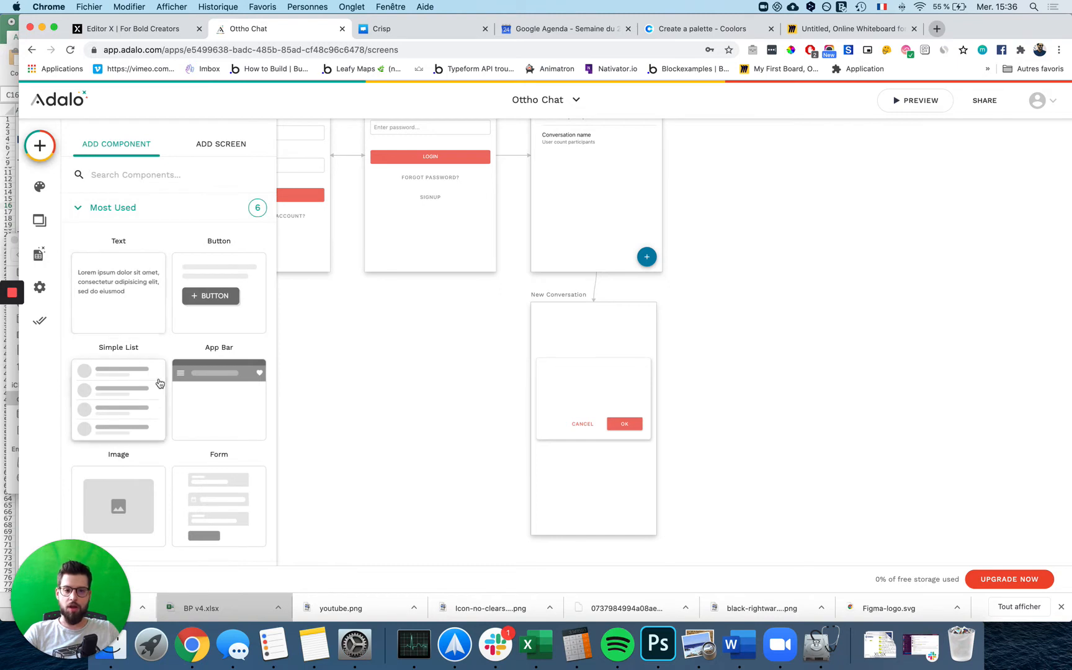
scroll(160, 379, down, 3)
scroll(160, 384, down, 2)
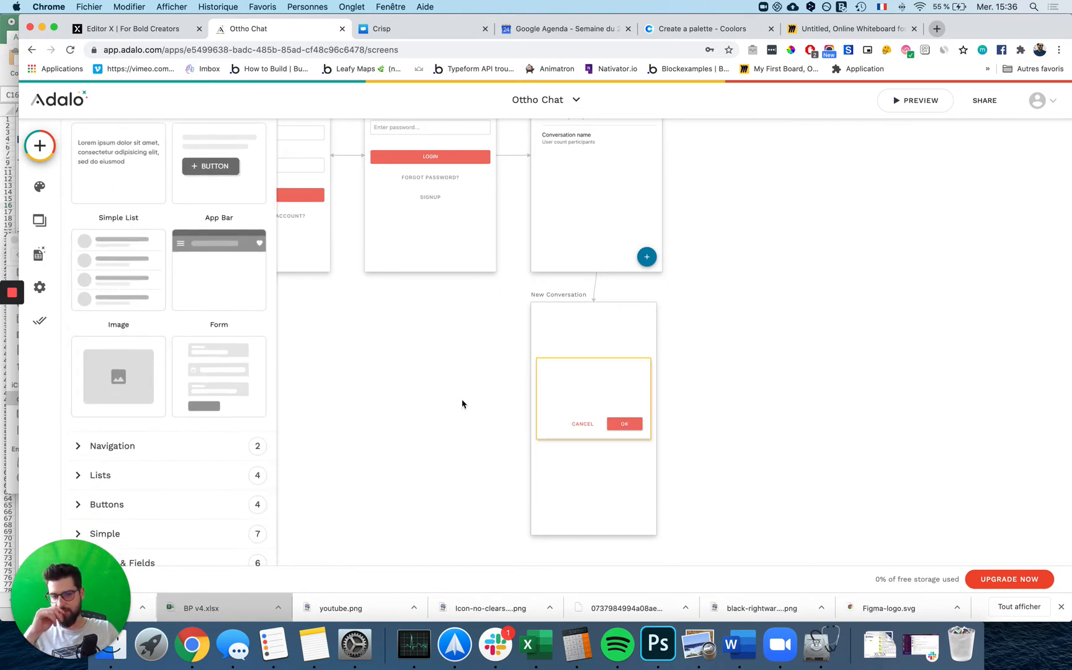
scroll(149, 366, down, 4)
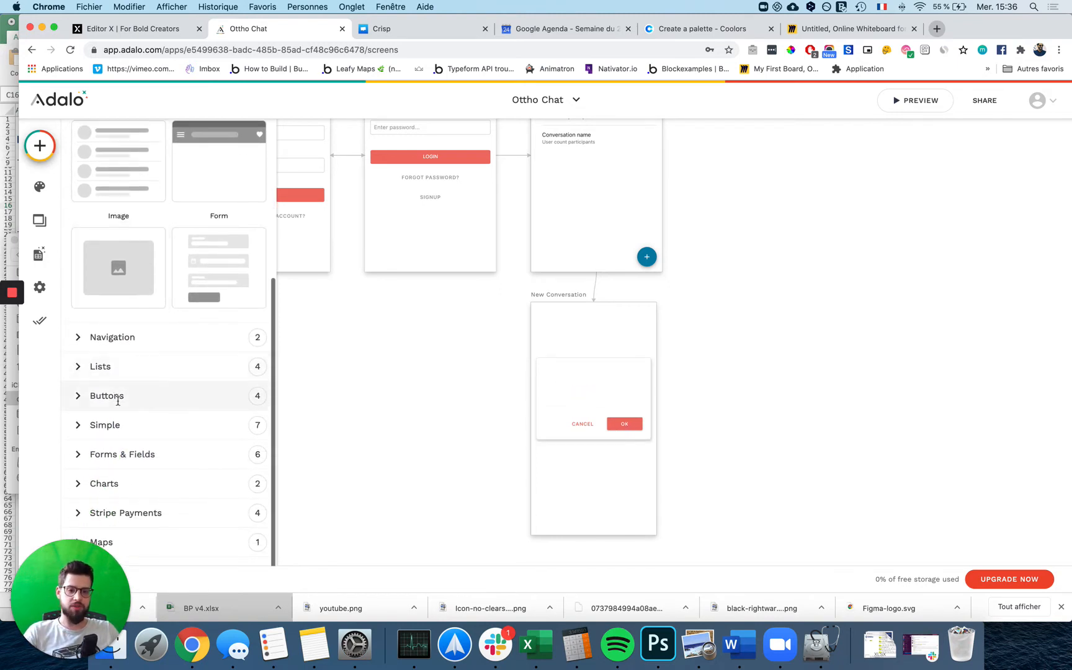
click(122, 454)
scroll(174, 484, down, 5)
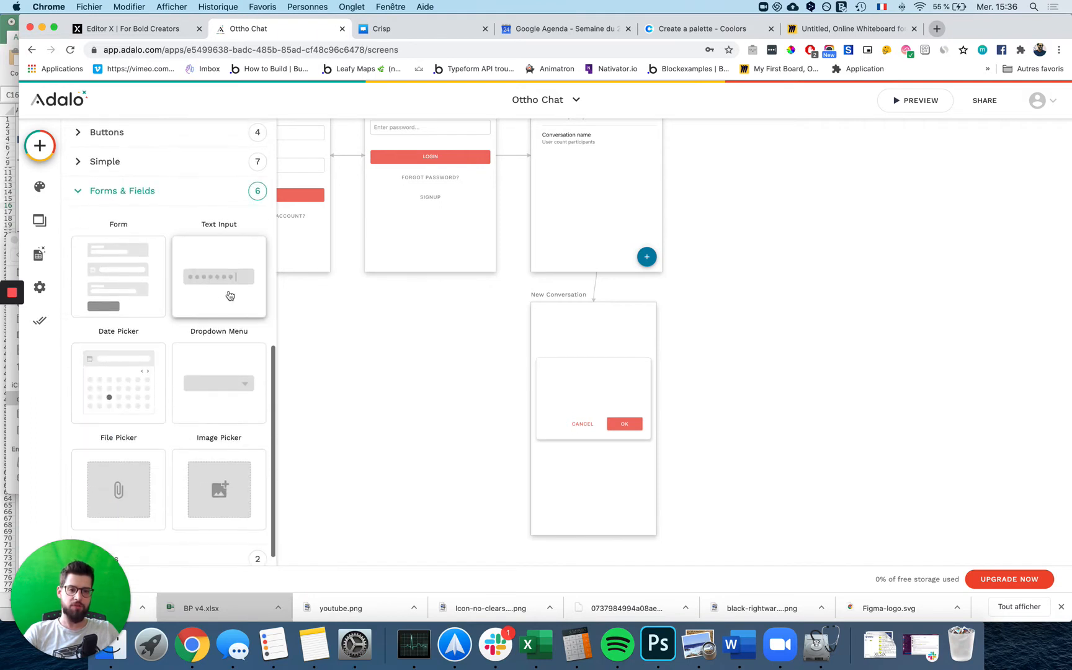
drag(227, 297, 621, 382)
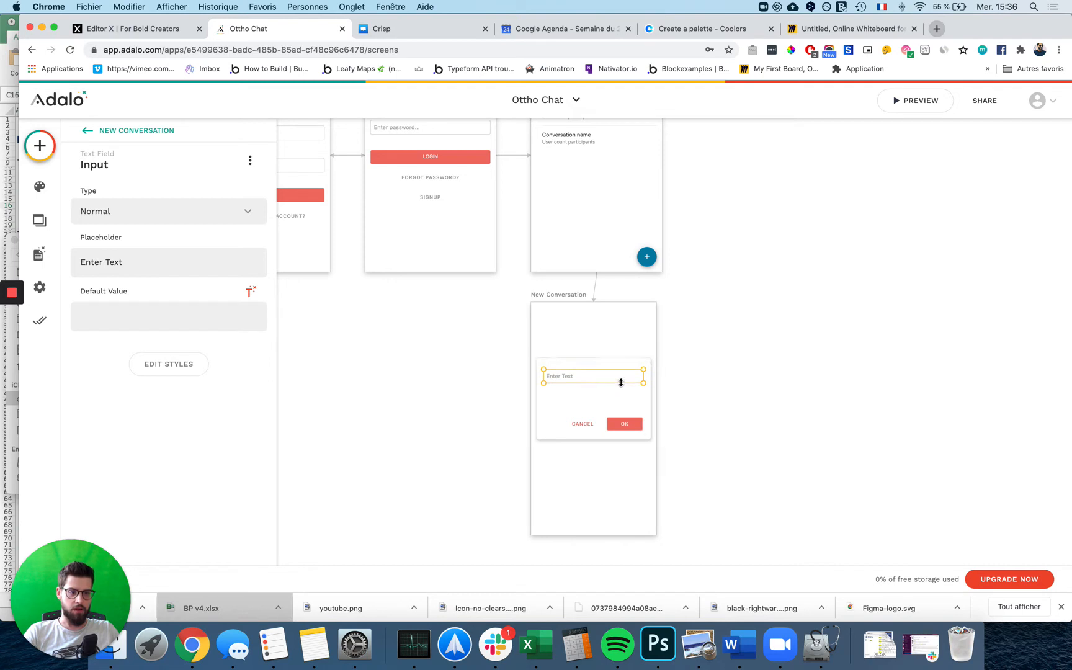
- Set the modal text input's placeholder to "Nom de la conversation", keeping the Normal type
click(135, 219)
click(131, 211)
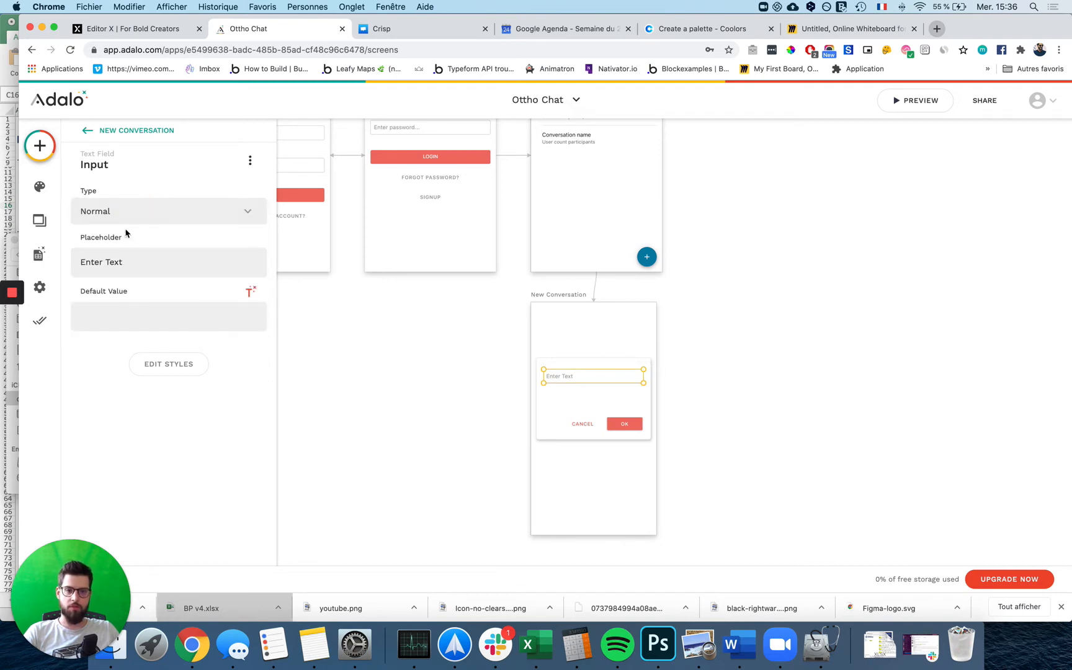
click(121, 255)
key(super+a)
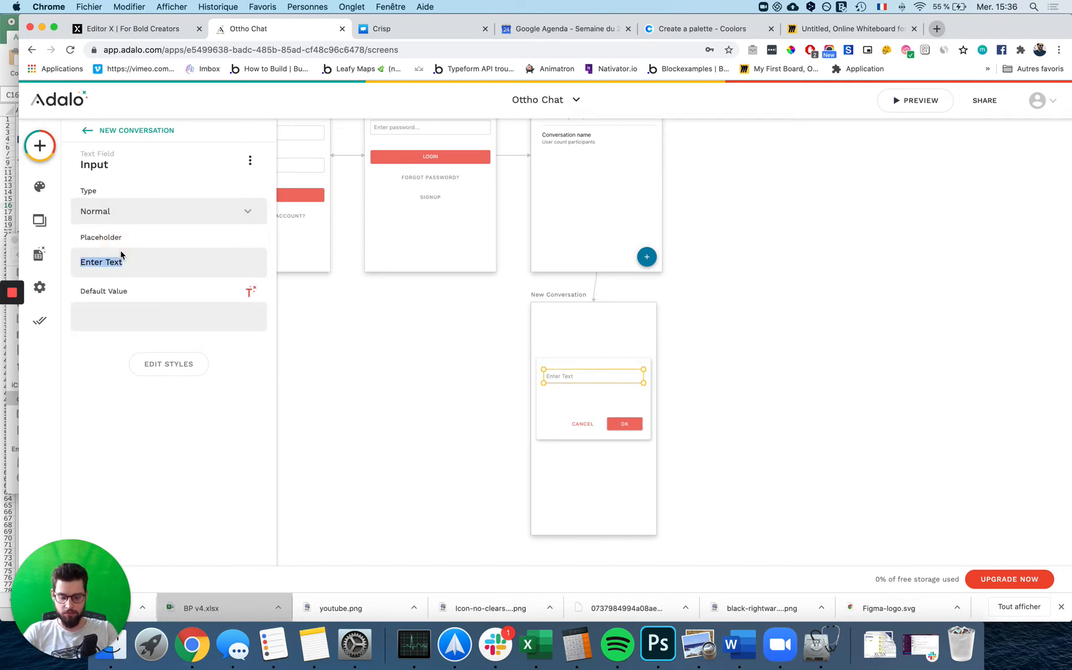
text(Nom de la conversation)
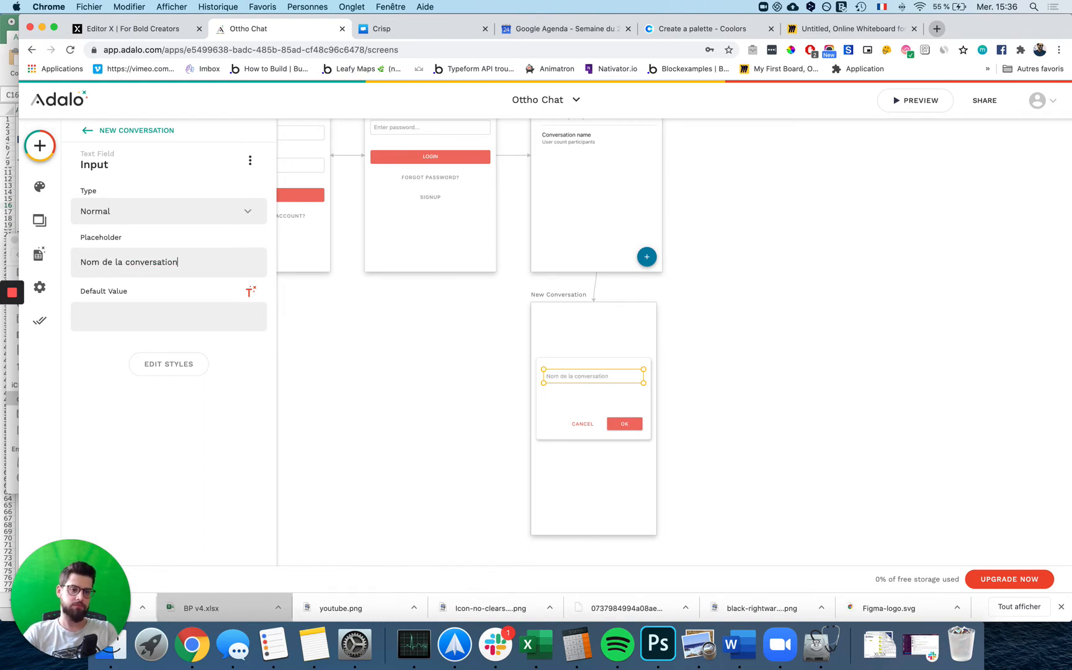
click(404, 343)
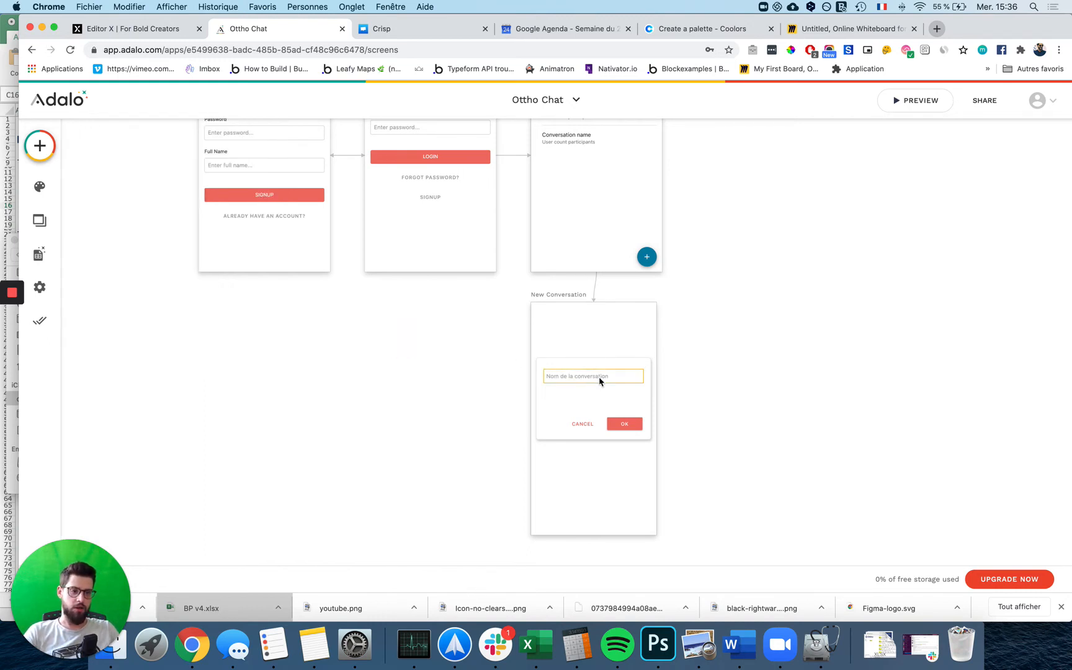
- Add a Create conversation action to the New Conversation modal group, filling Name from the modal's text input
click(599, 376)
click(621, 422)
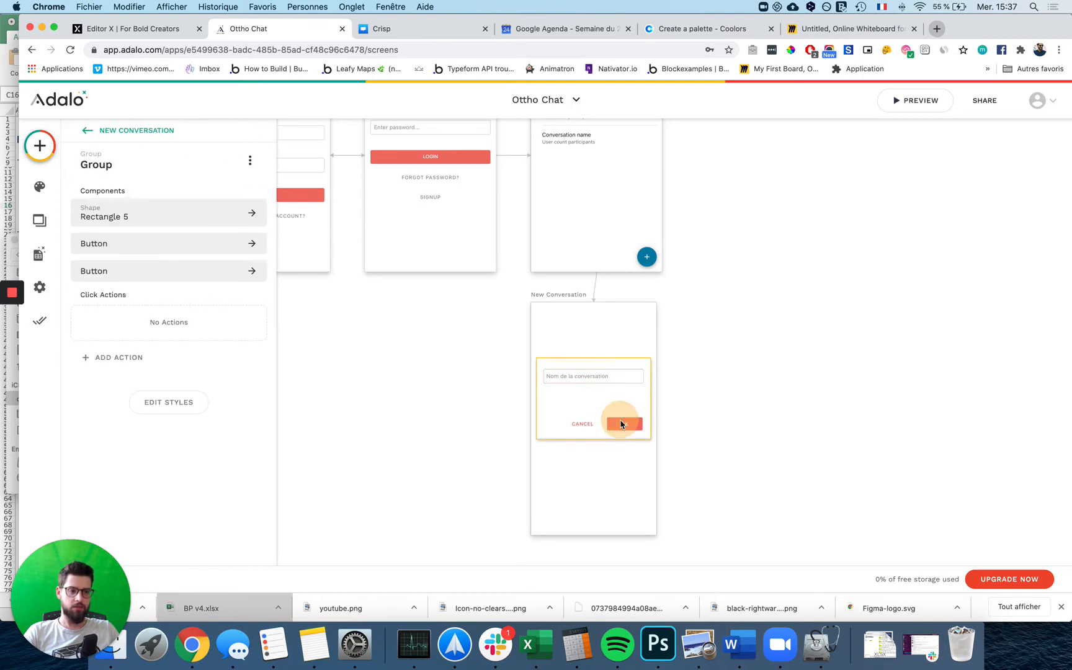
click(597, 374)
click(621, 422)
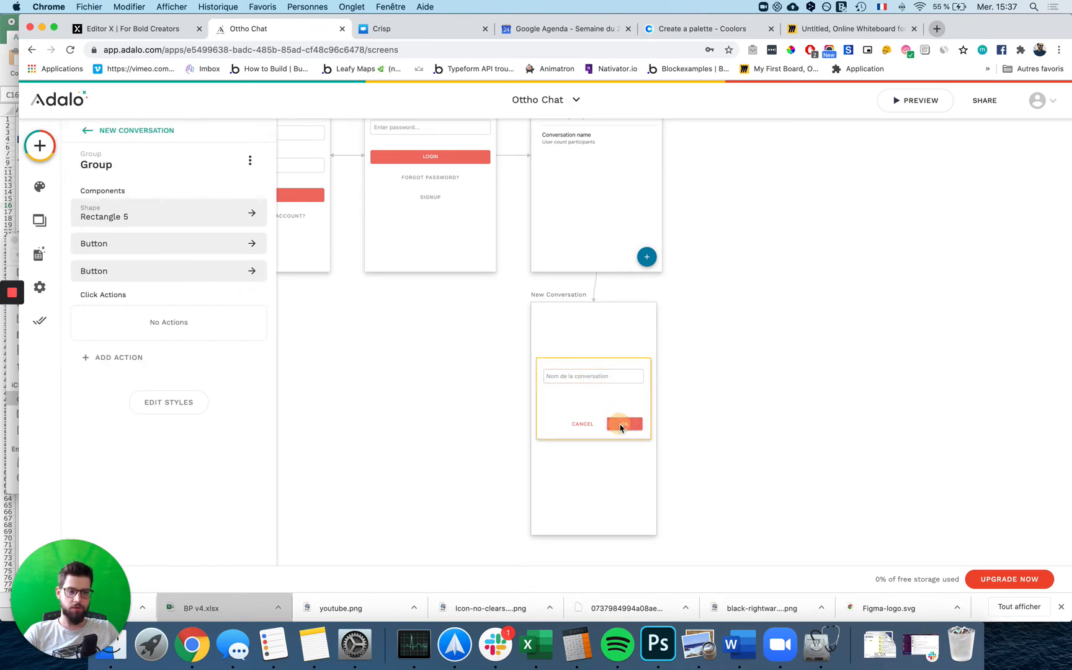
click(121, 359)
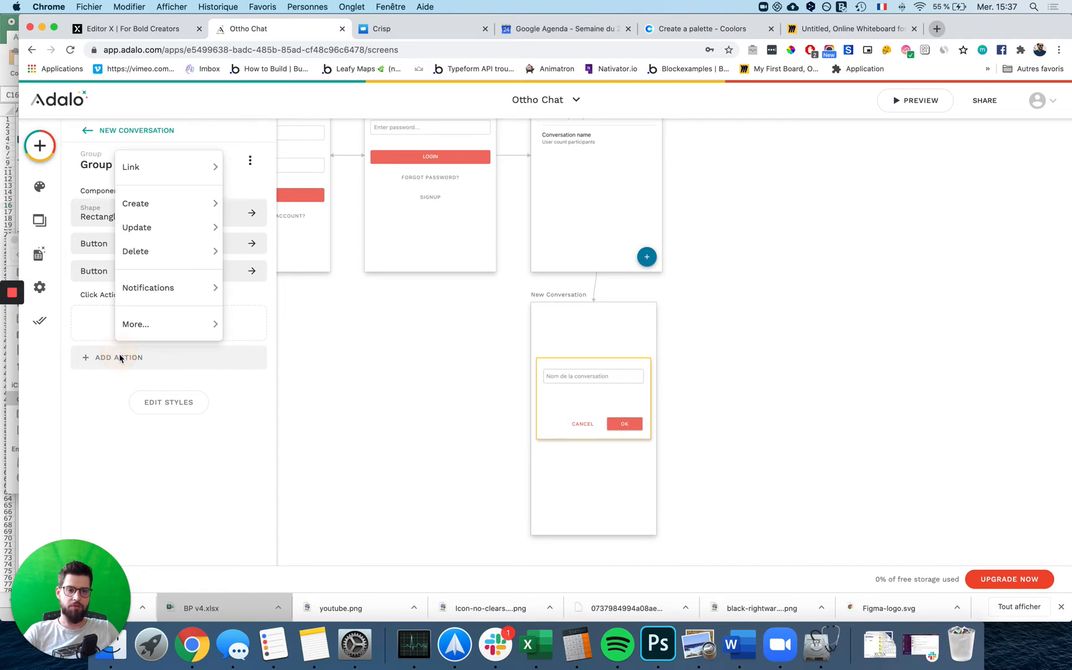
mouse_move(186, 204)
click(249, 230)
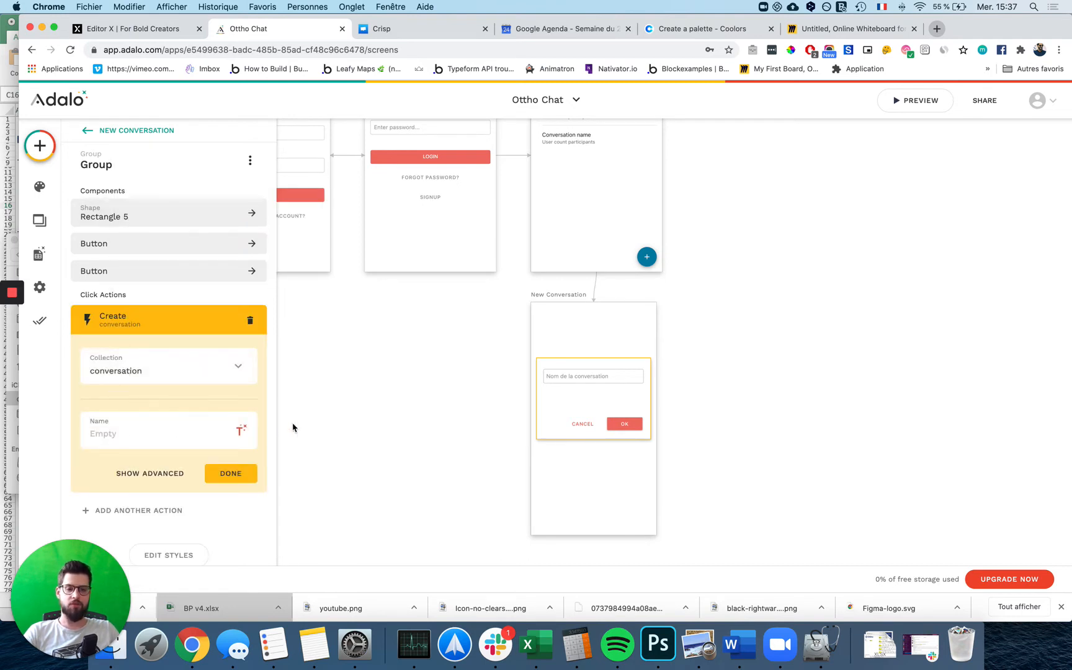
click(247, 434)
mouse_move(257, 277)
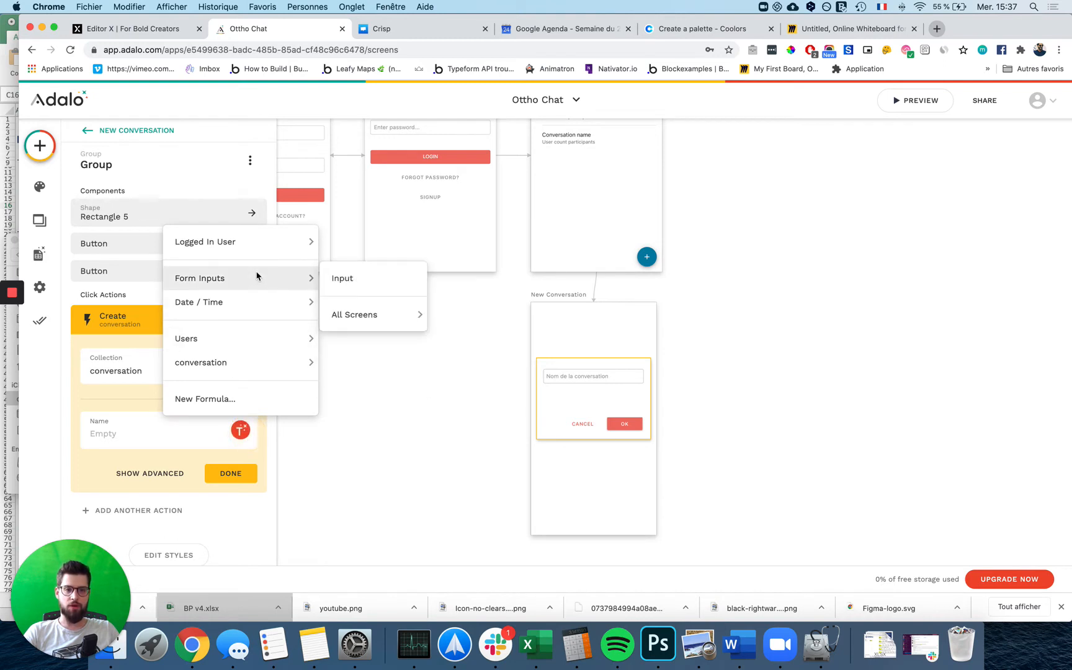
click(351, 277)
- Rename the modal's text input component to "Input nom new conversation"
click(568, 377)
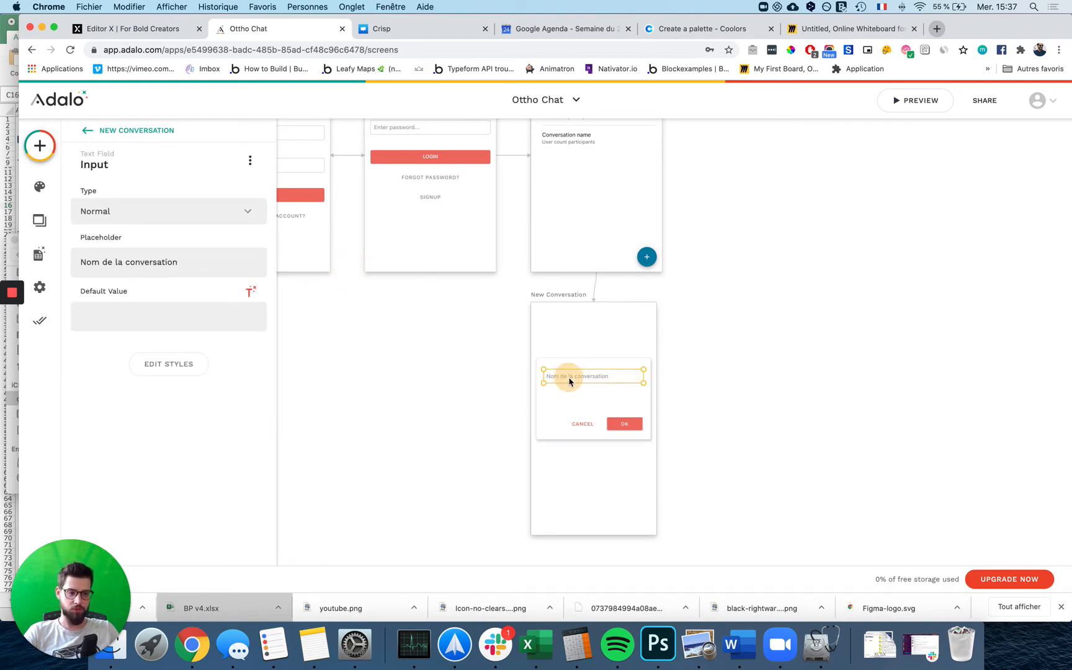
click(123, 163)
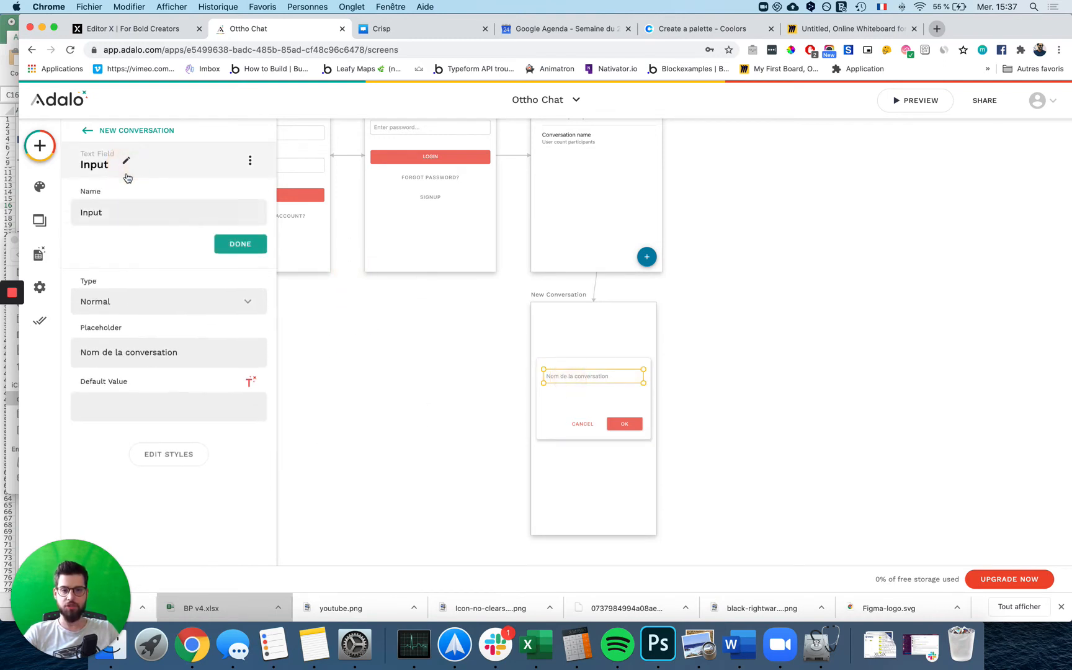
click(116, 208)
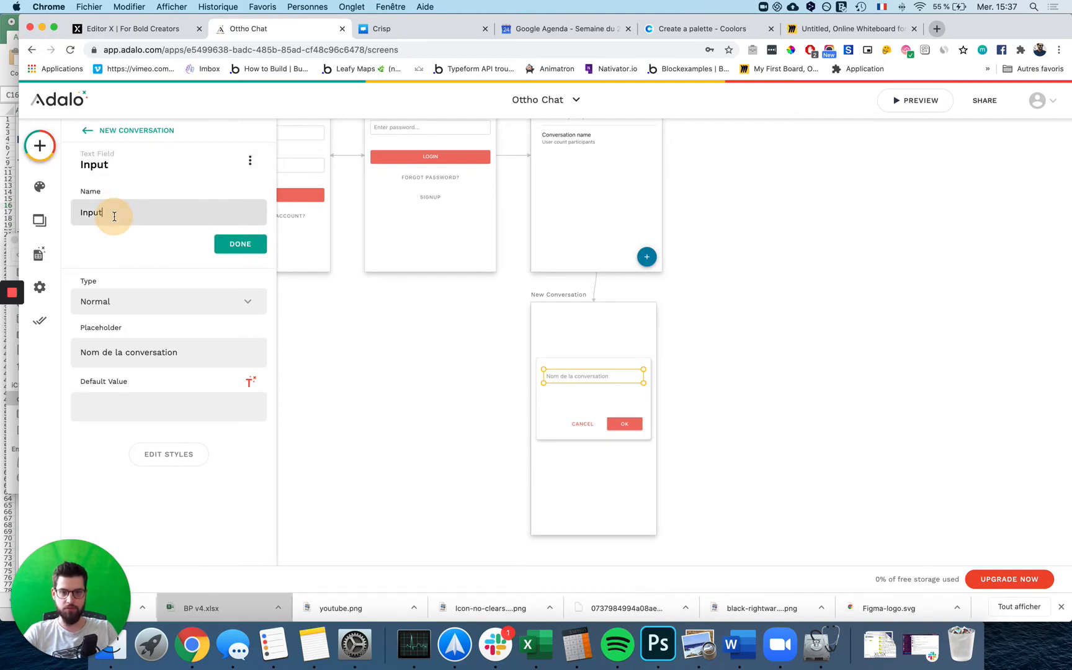
text(nom new conversation)
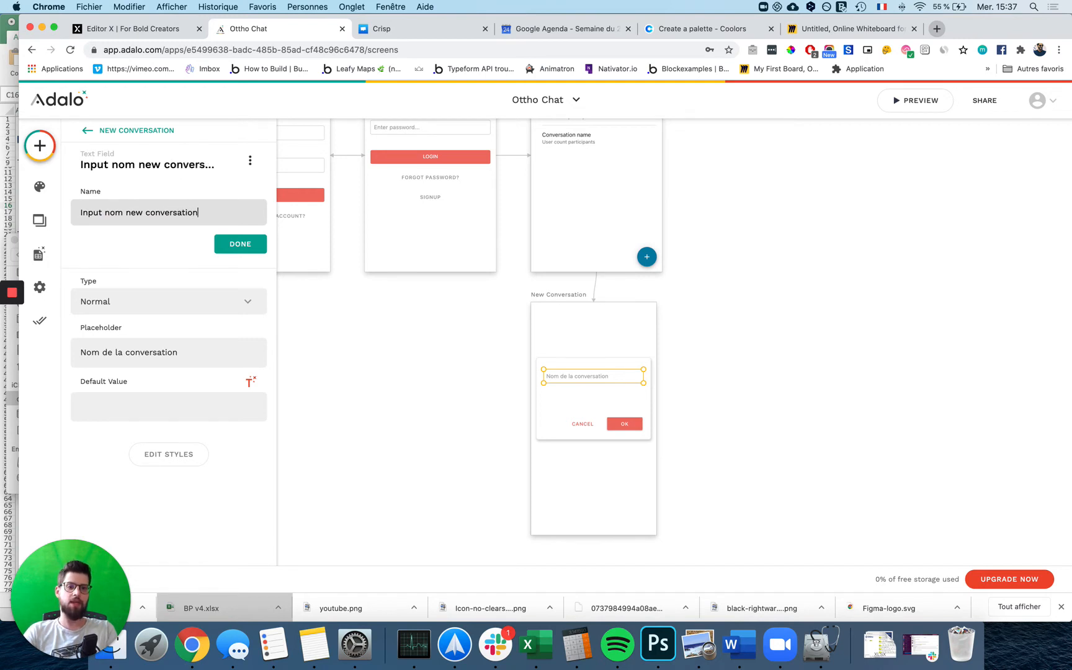
click(248, 244)
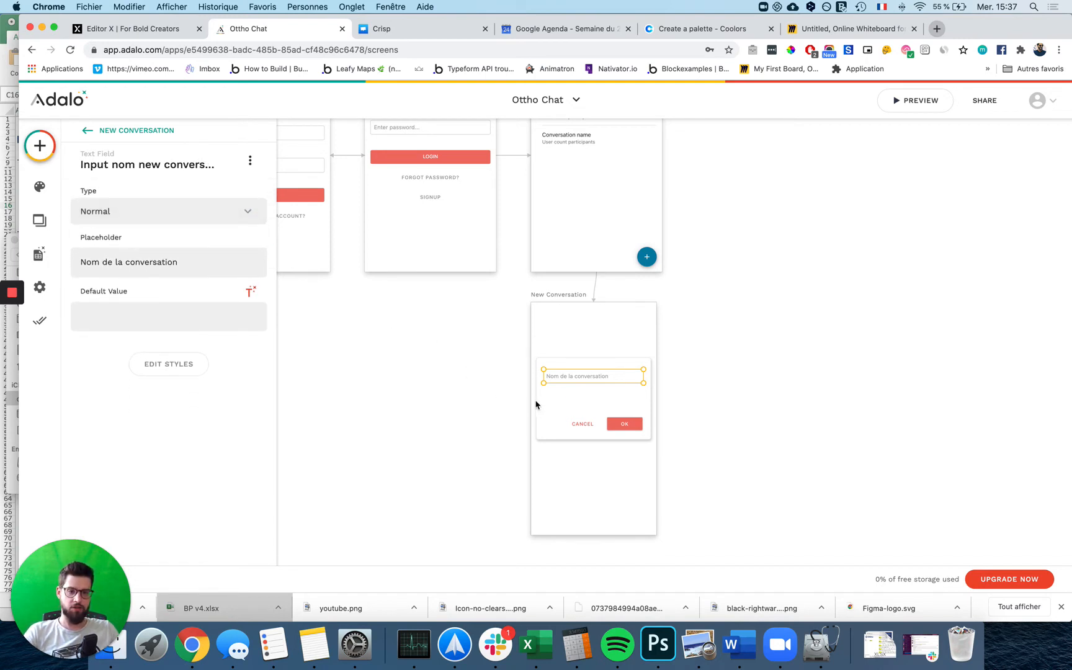
click(565, 375)
click(494, 385)
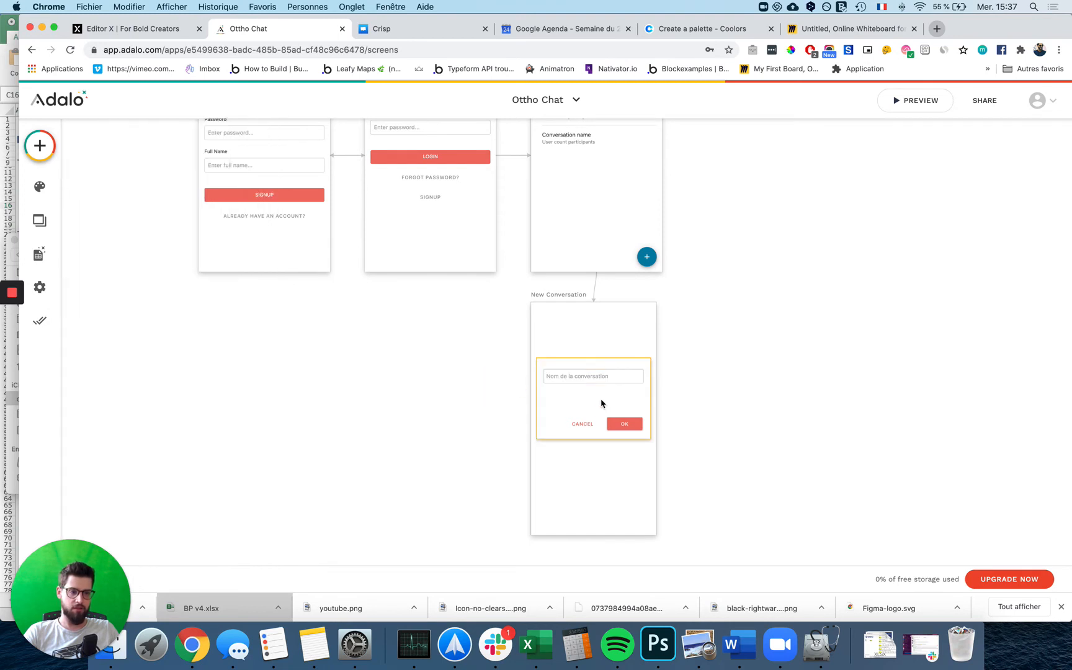
- Check the Name value and advanced settings of the modal group's Create conversation action
click(606, 372)
click(606, 373)
click(618, 424)
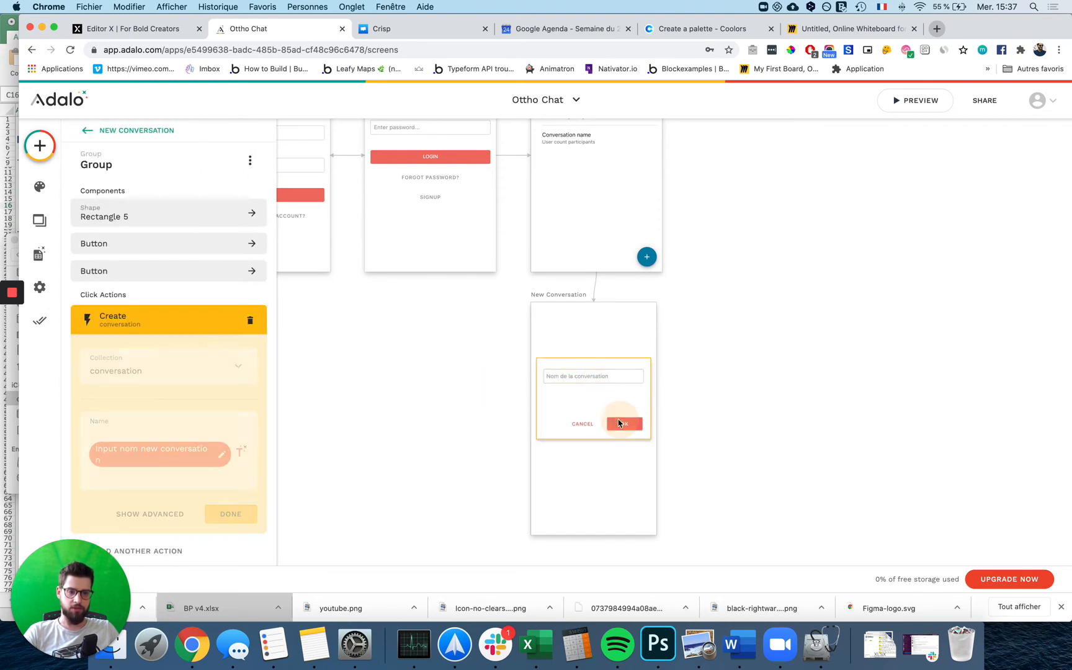
scroll(179, 385, down, 2)
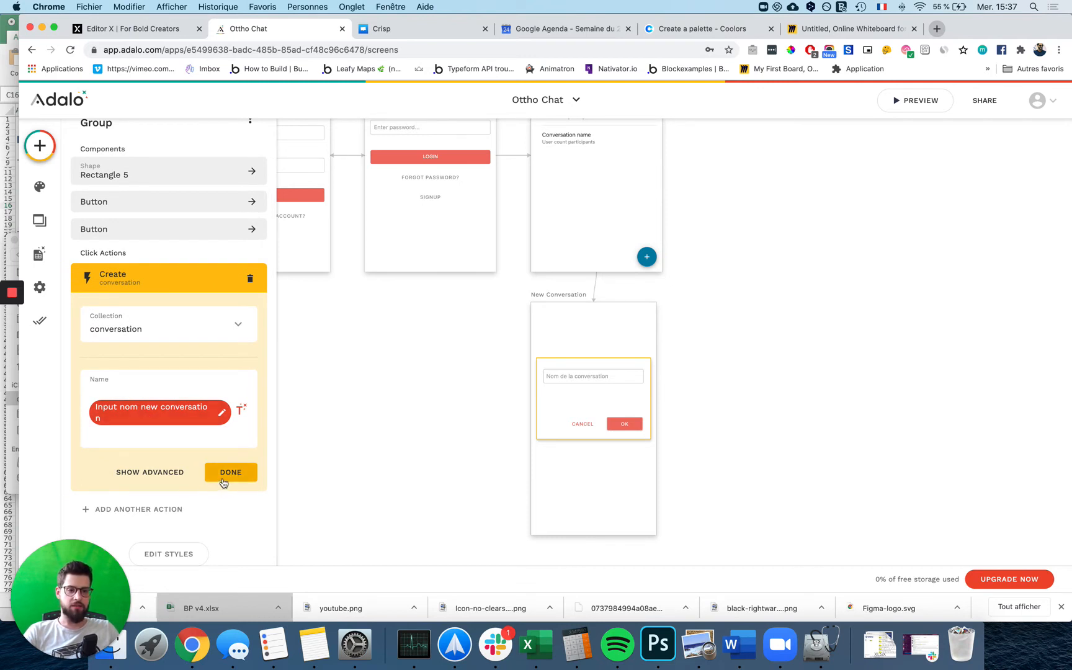
click(150, 472)
click(144, 555)
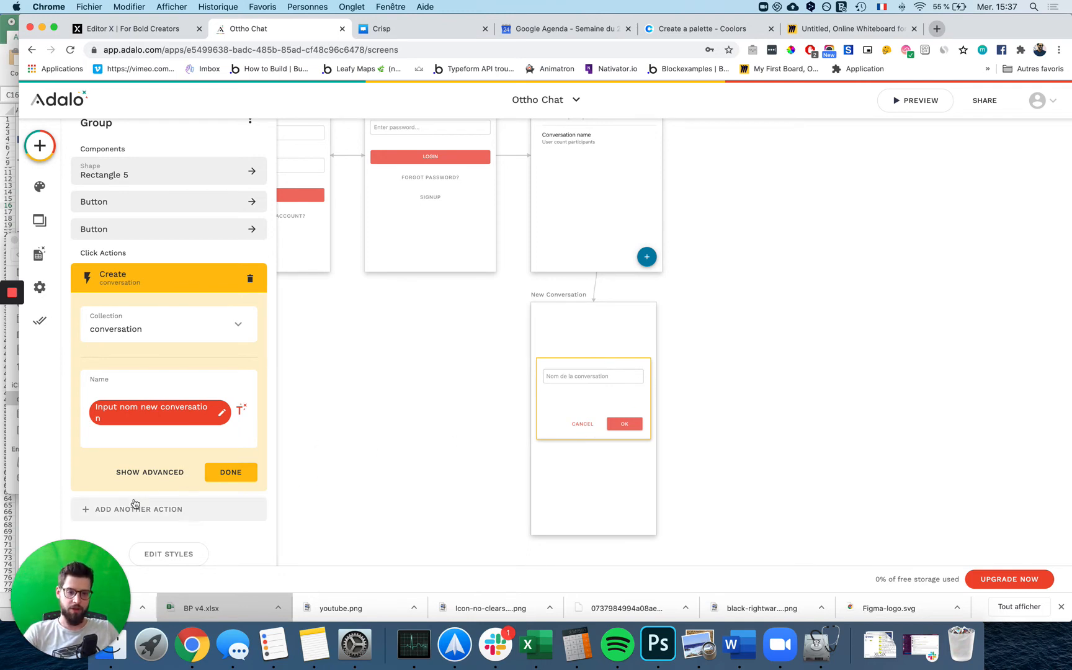
- Add an Update action for New Conversation to the modal group, adding Logged In User to Users-participants
click(90, 508)
click(88, 510)
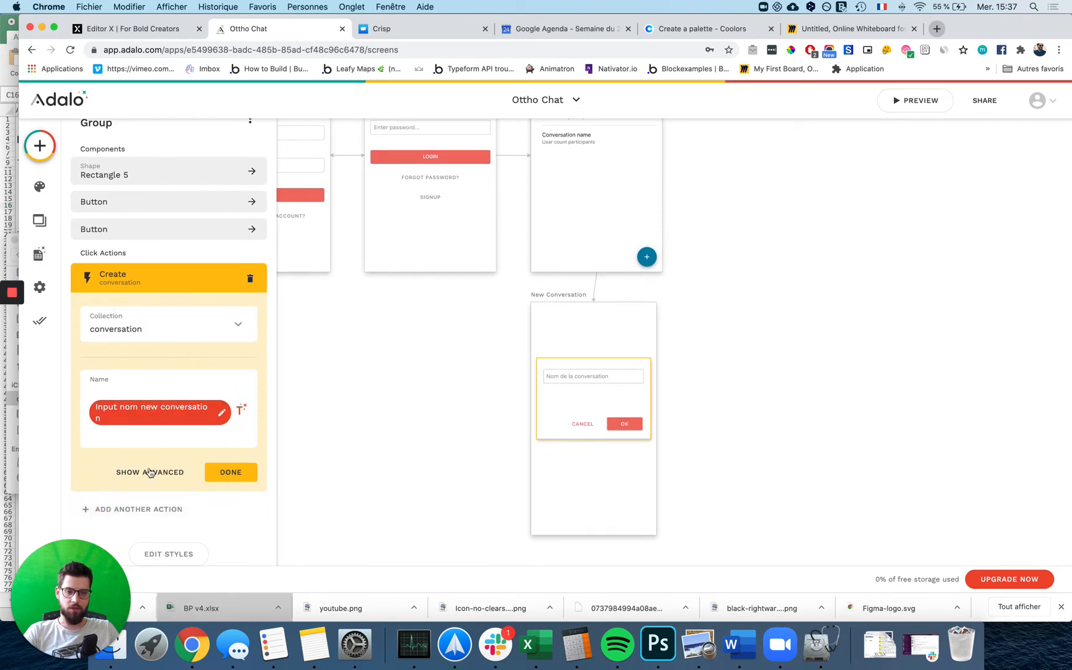
click(103, 507)
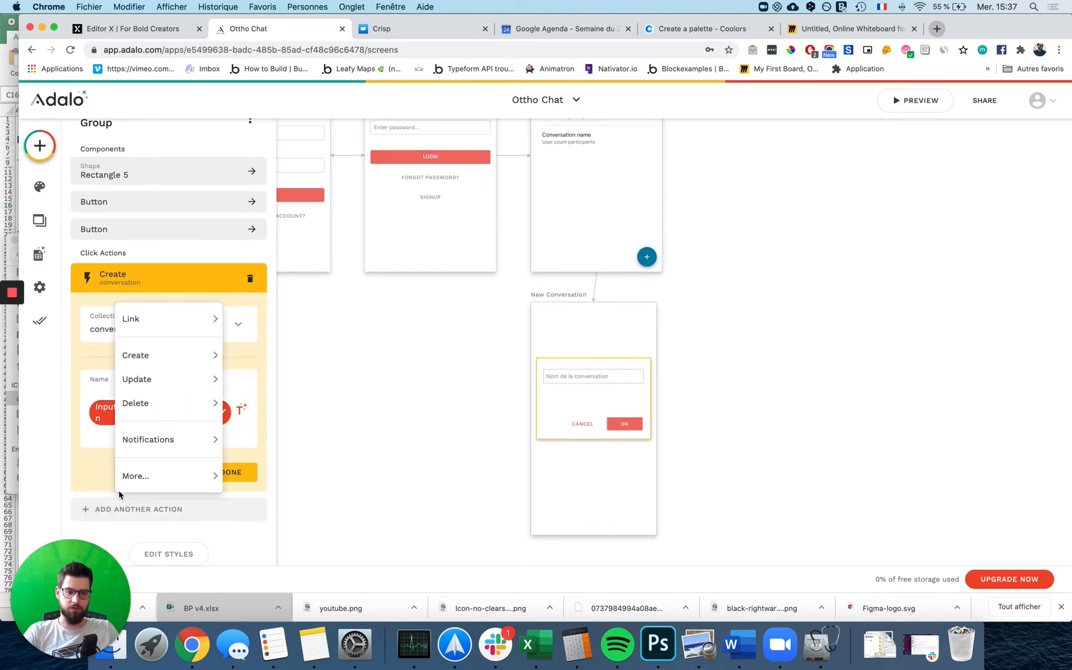
mouse_move(180, 379)
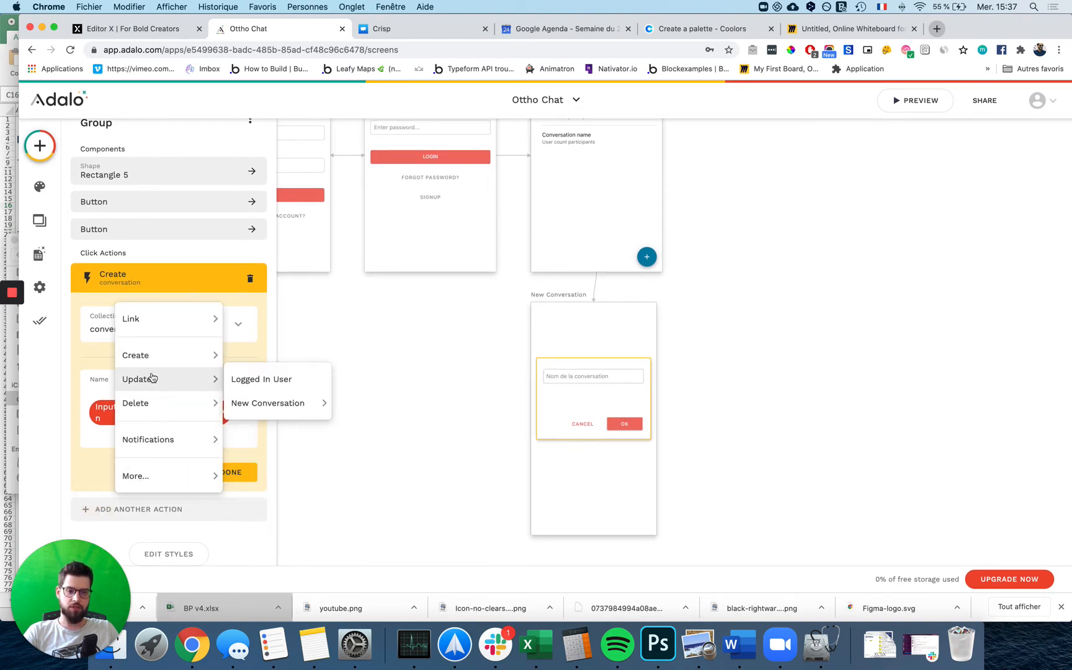
click(279, 403)
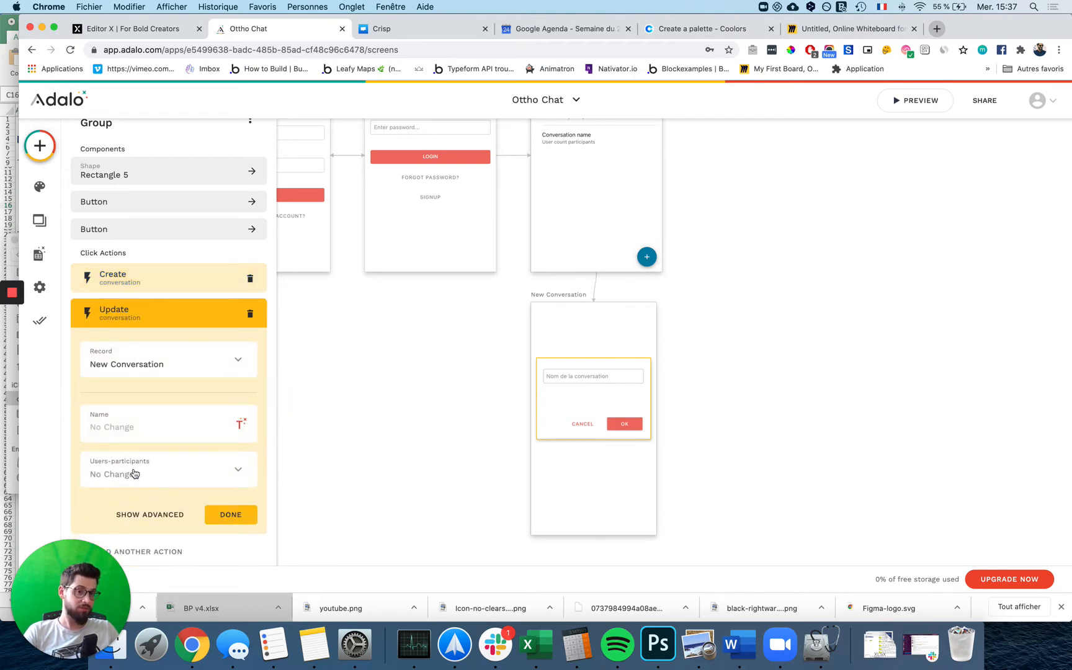
click(165, 478)
mouse_move(153, 387)
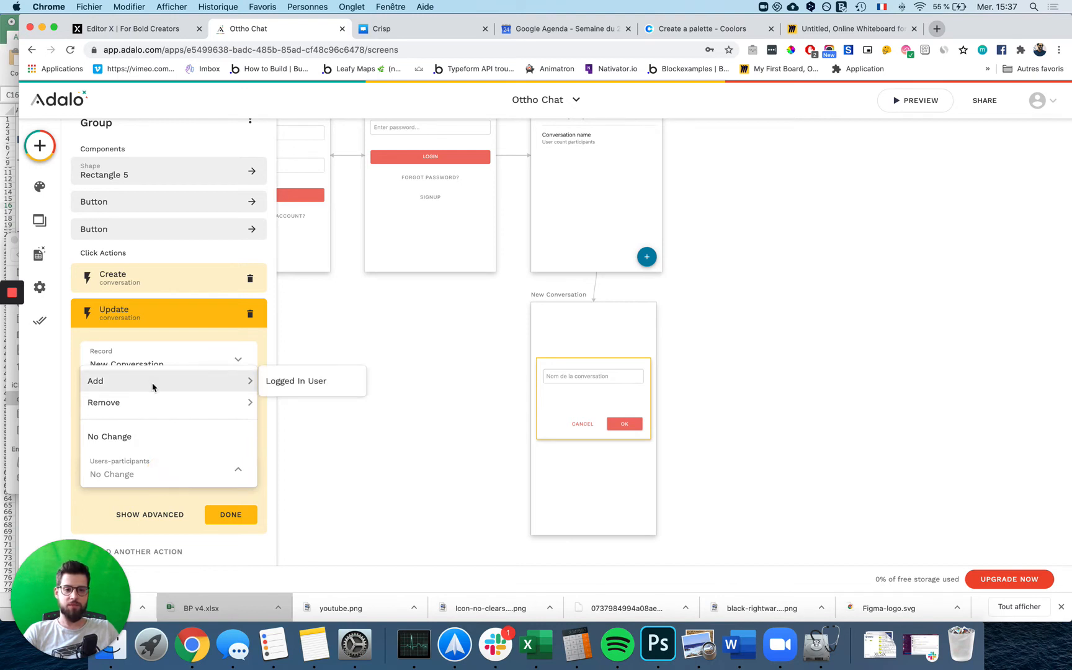
click(273, 381)
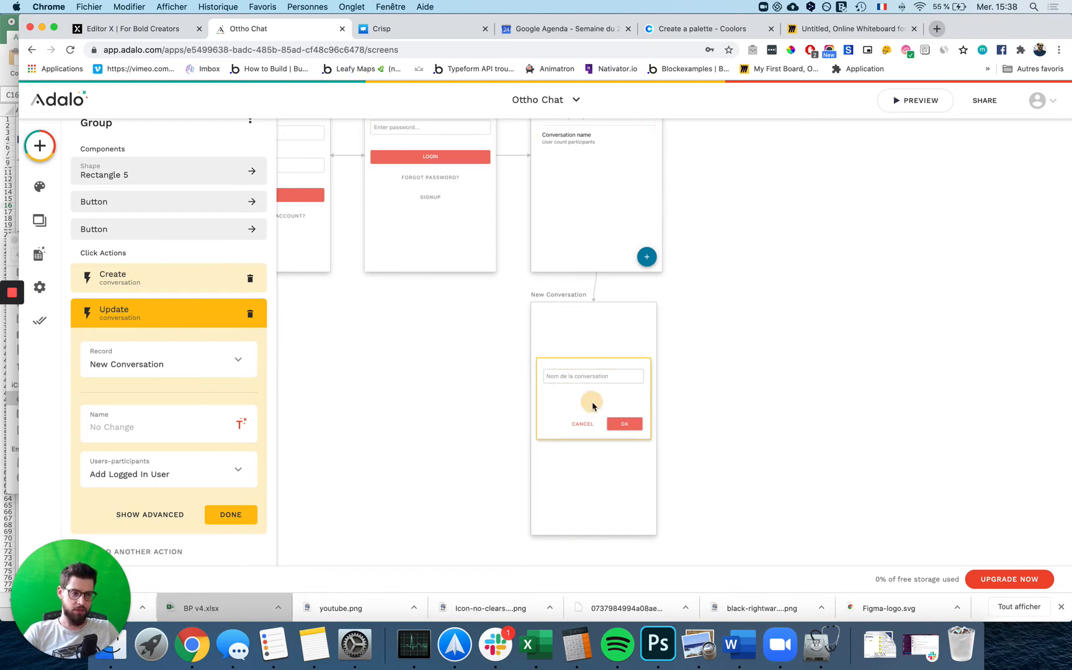
- Move the Cancel and OK buttons together up to just below the modal's text input, aligned with its right edge
click(583, 425)
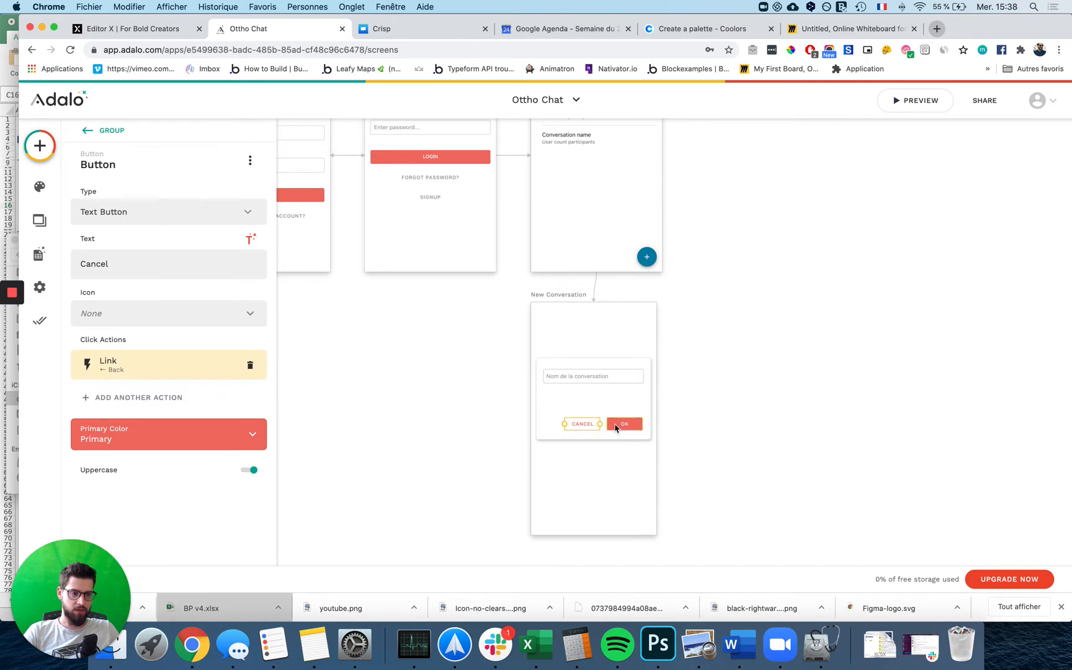
shift+click(616, 427)
key(Up)
key(Up)
key(Up)
key(Up)
key(Up)
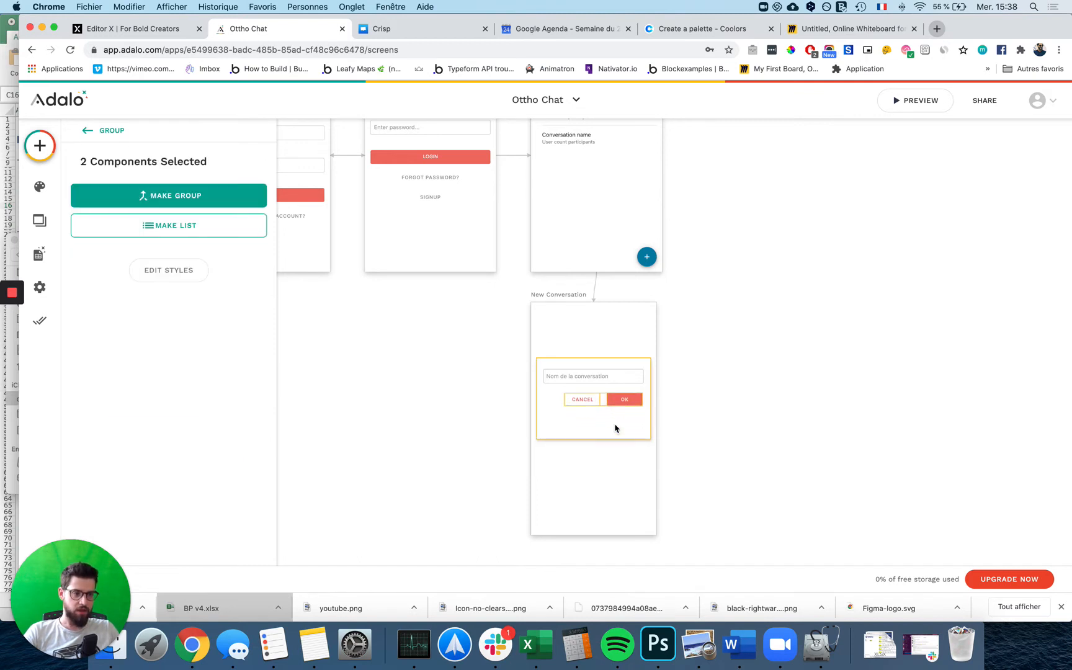
key(Up)
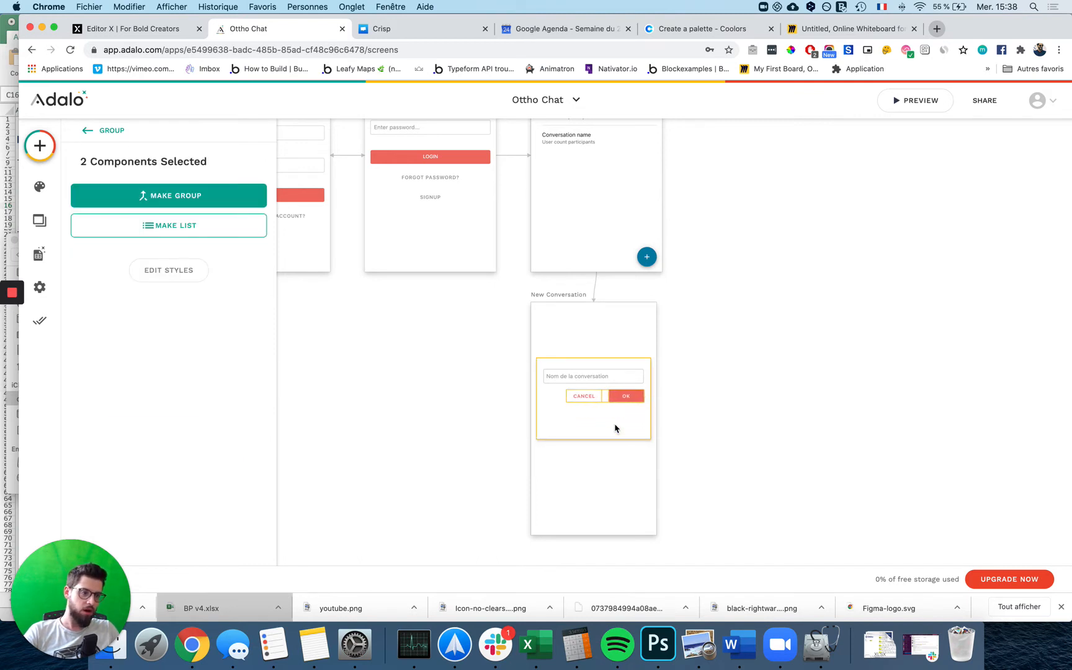
click(749, 423)
- Shorten the modal's background rectangle to end just below the buttons, and undo the accidental shift of the rectangle
click(610, 433)
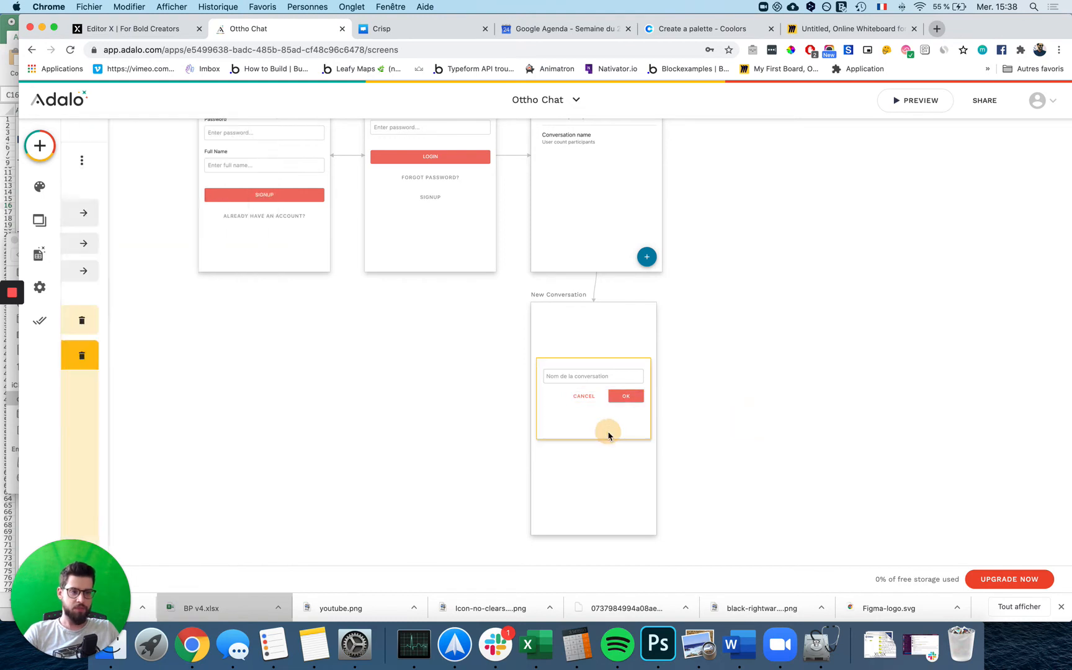
click(600, 442)
drag(599, 440, 554, 432)
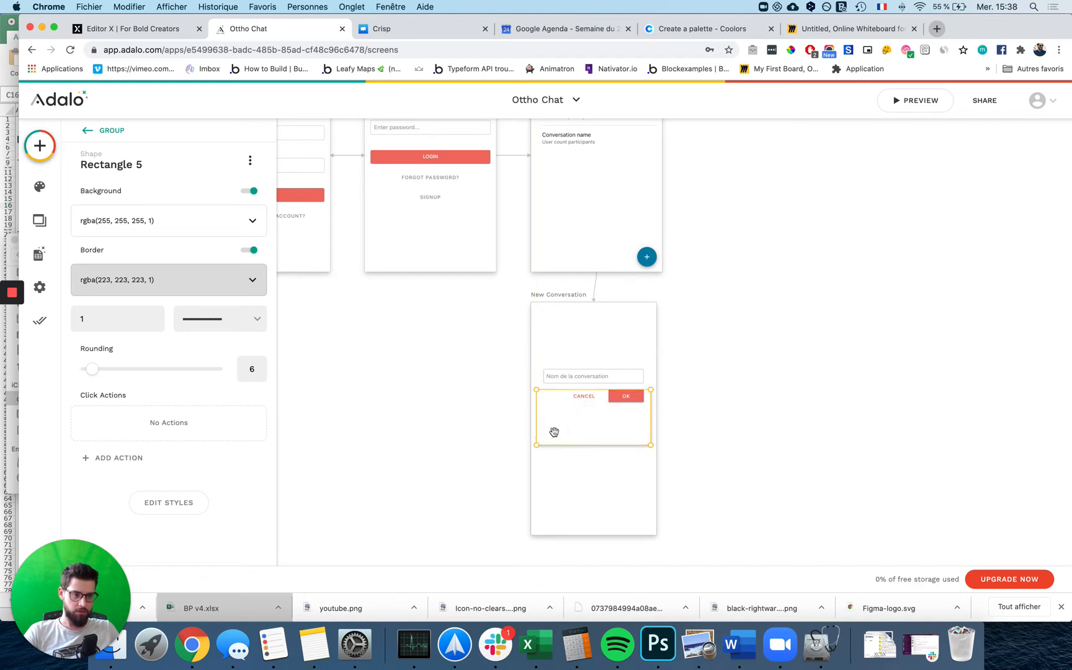
key(super+z)
- Move the modal's rectangle, text input, Cancel and OK buttons together down toward the middle of the New Conversation screen
shift+click(583, 380)
shift+click(582, 394)
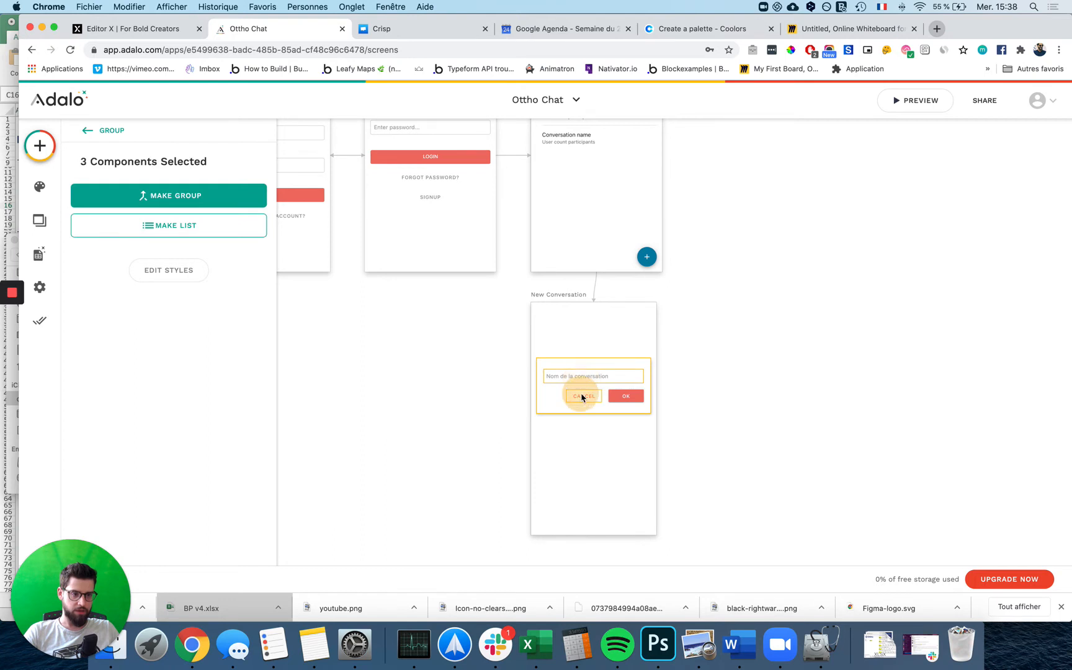
shift+click(628, 398)
key(Down)
key(Down)
key(Down)
key(Down)
key(Down)
key(Down)
key(Down)
key(Down)
key(Down)
key(Down)
key(Down)
key(Down)
key(Down)
key(Down)
key(Down)
key(Down)
key(Down)
key(Down)
key(Down)
key(Down)
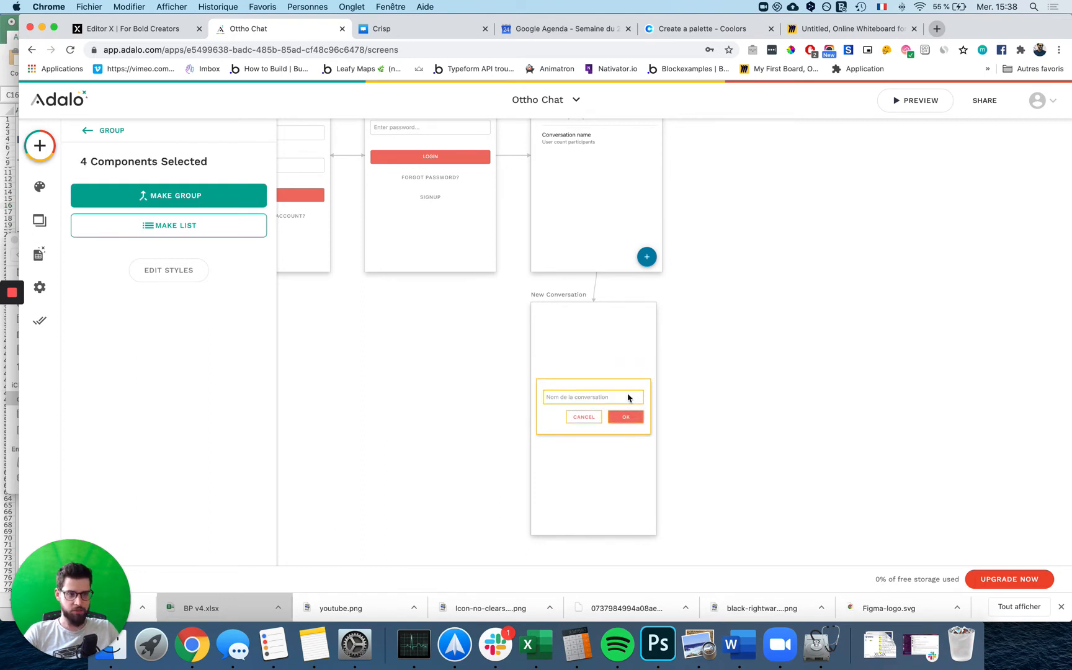
click(673, 411)
- Confirm the modal group's Update action and add a third action that links Back
click(630, 421)
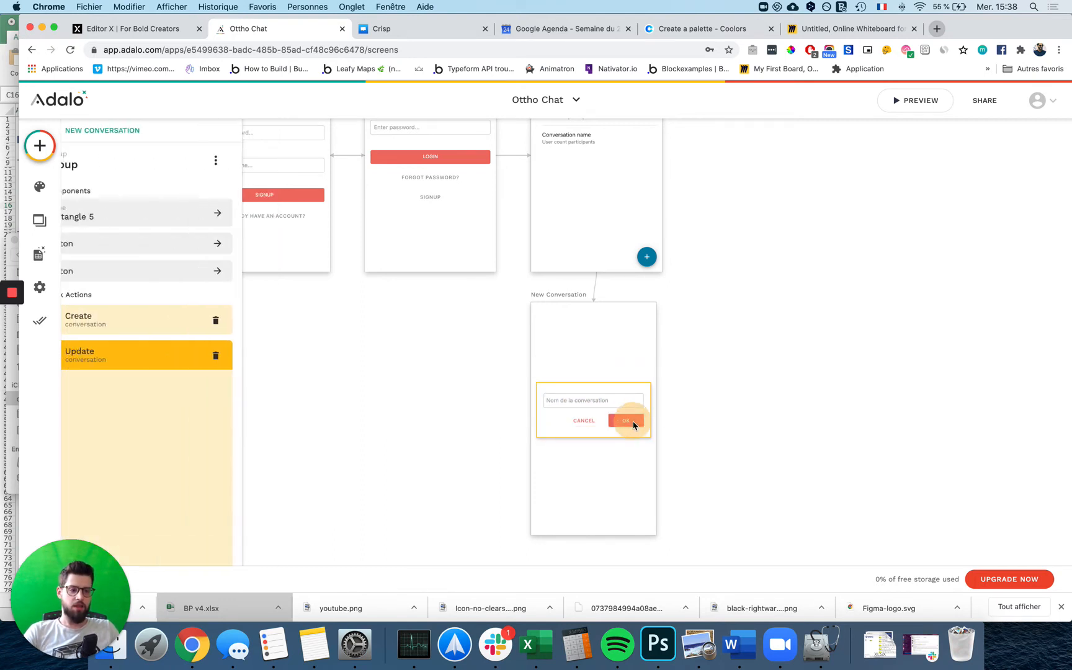
scroll(155, 450, down, 3)
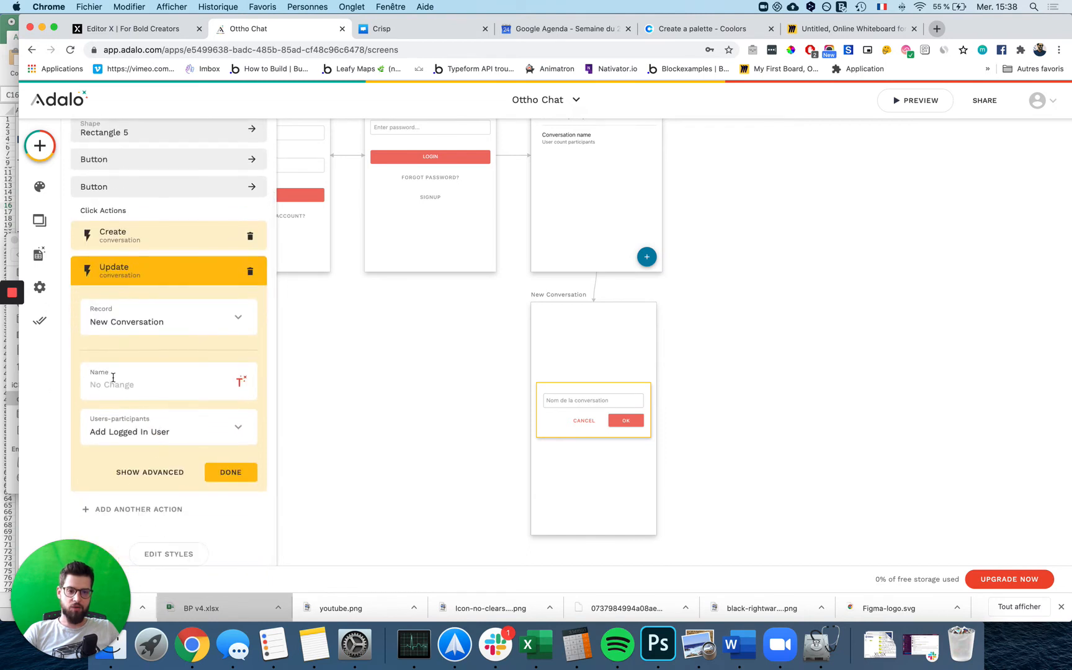
click(230, 472)
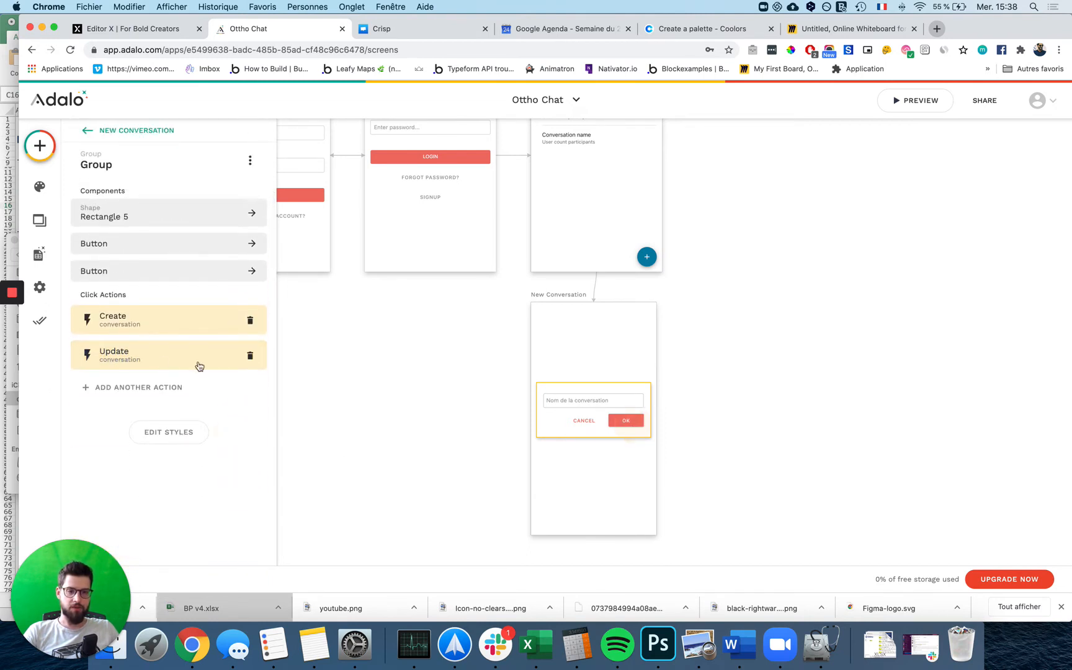
click(128, 392)
mouse_move(155, 206)
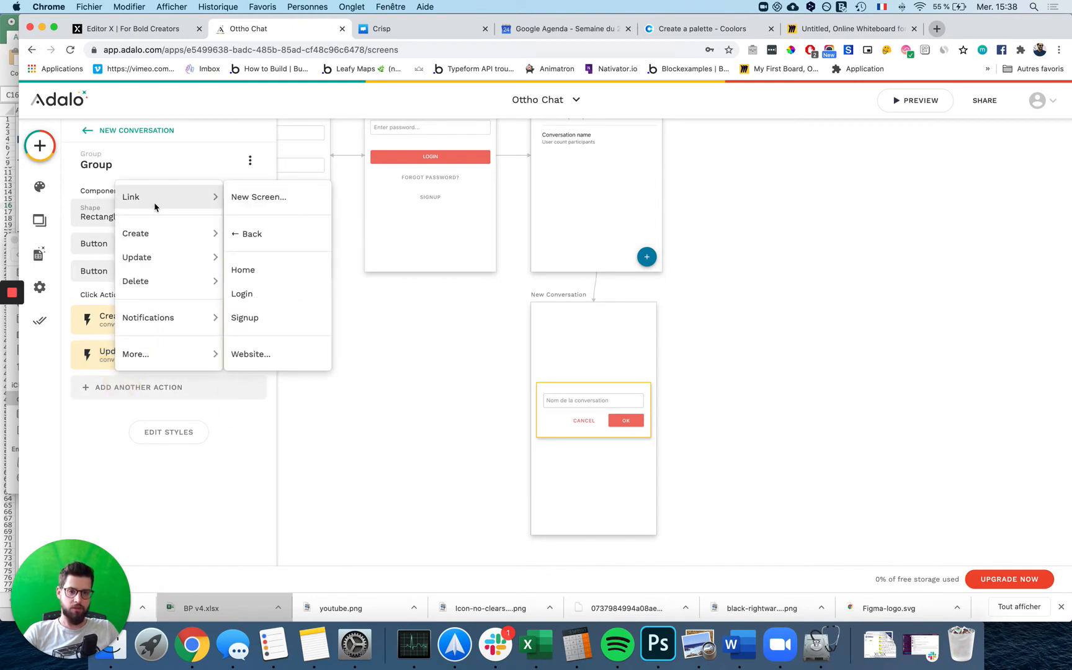
click(255, 232)
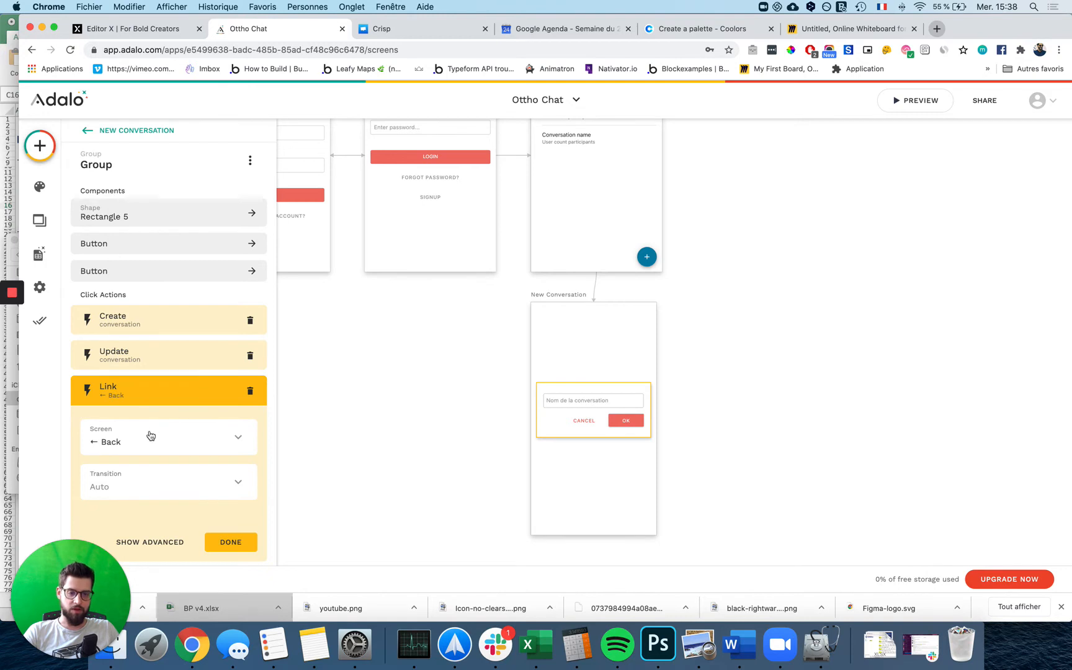
- Change the Link action's target screen to Home
click(156, 439)
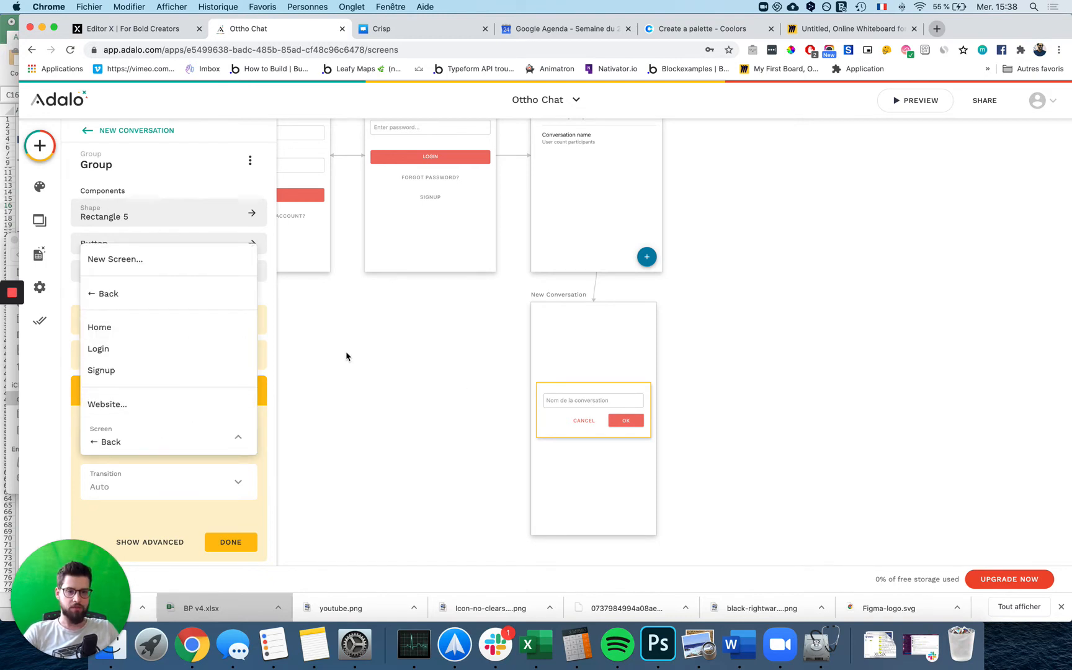
click(414, 359)
scroll(415, 362, up, 3)
scroll(416, 361, down, 3)
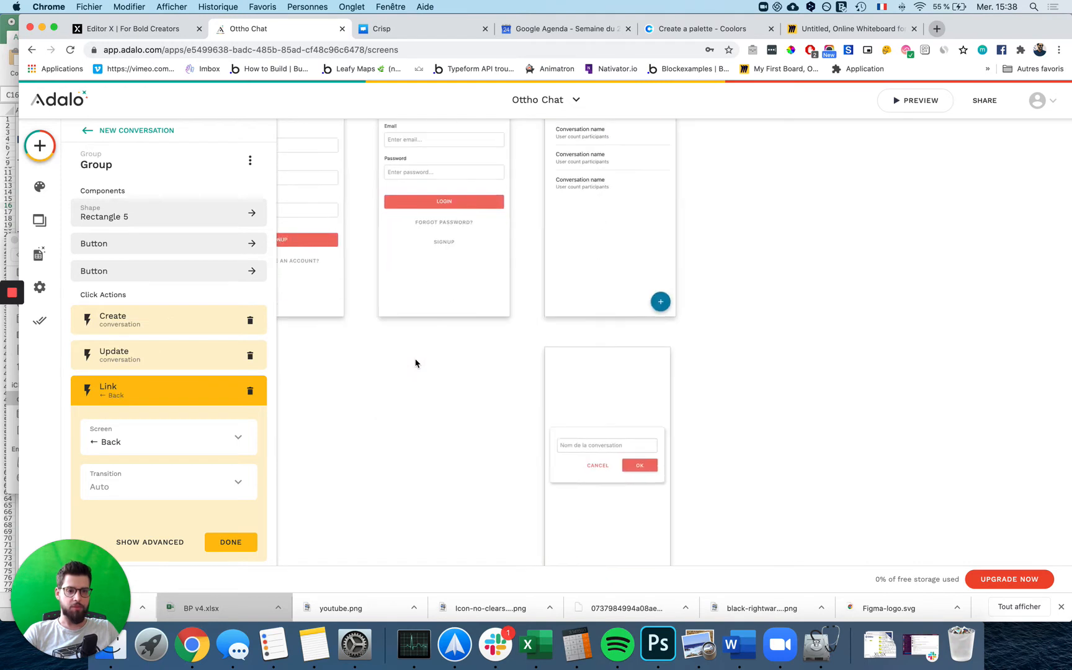
click(188, 447)
click(139, 328)
click(393, 383)
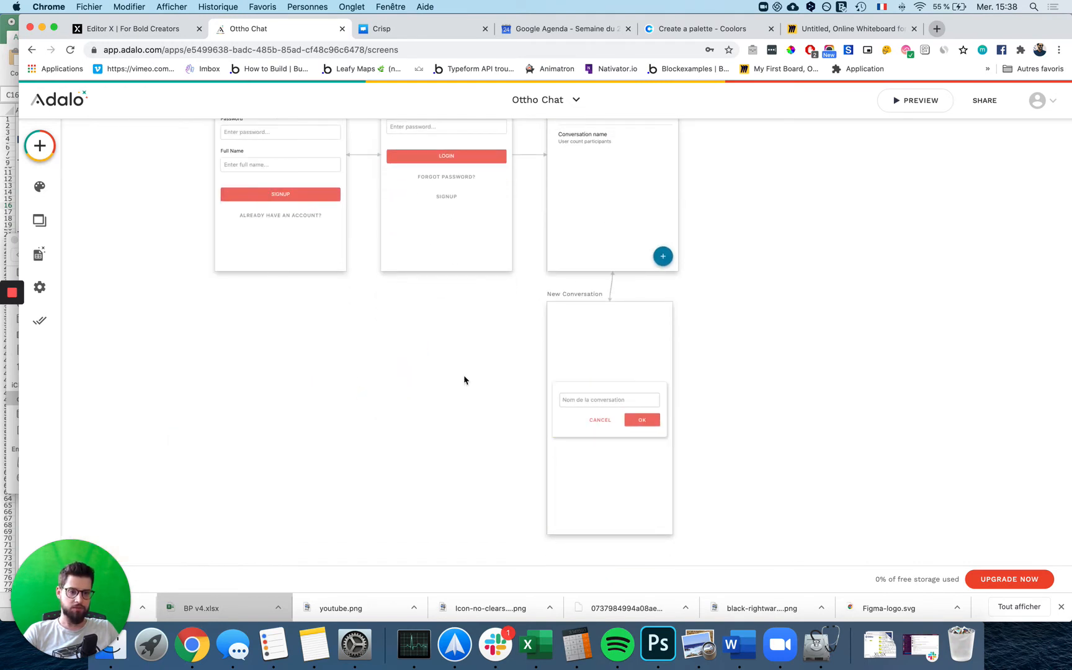
- Confirm the modal group's Link action to Home with the Push transition
click(594, 400)
click(641, 419)
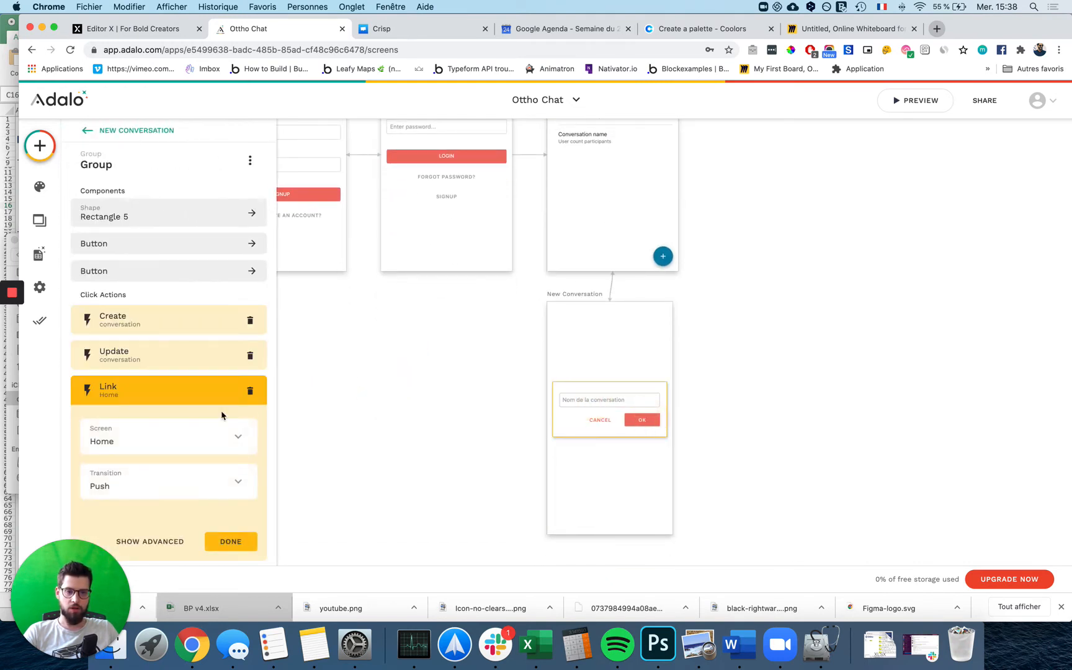
click(225, 544)
click(443, 420)
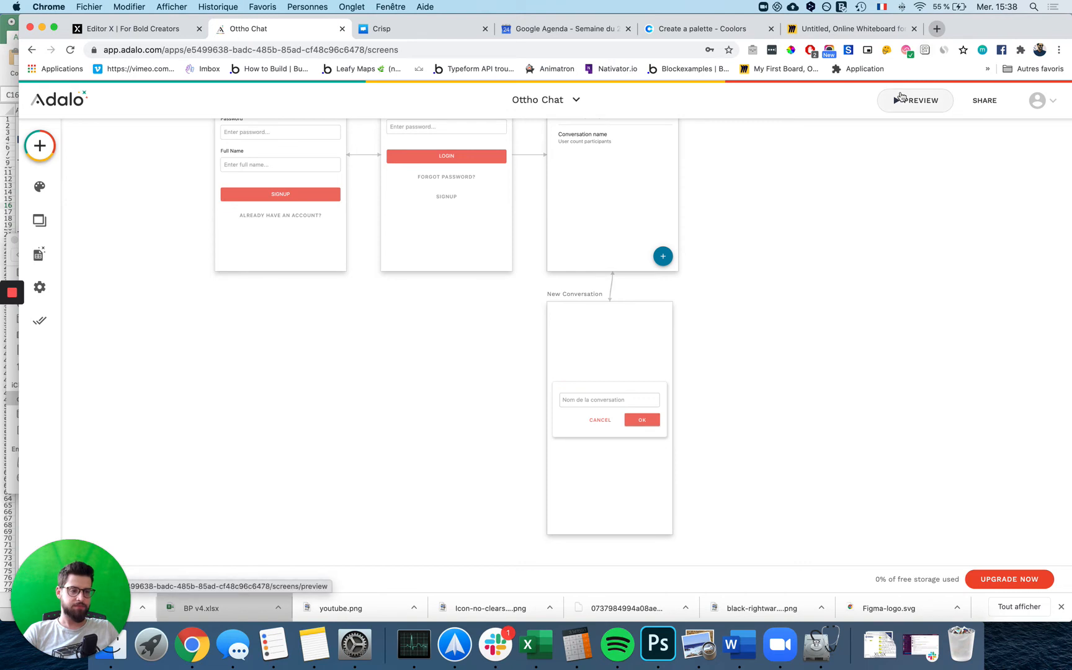
- Preview the app and test adding a conversation from the Home screen
scroll(596, 208, up, 3)
click(607, 186)
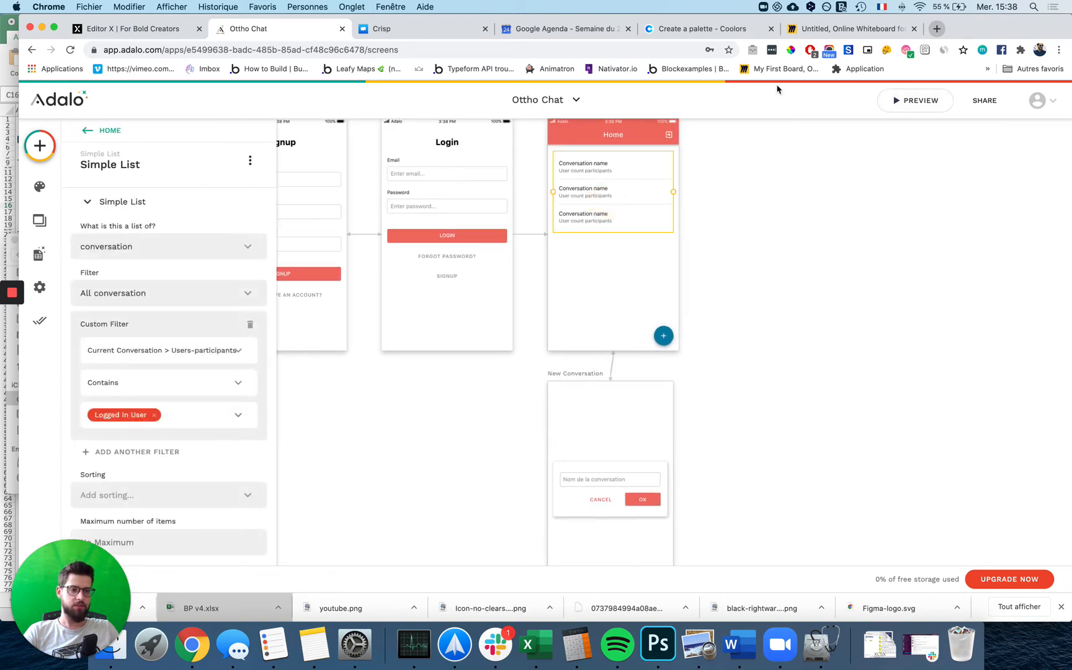
click(920, 103)
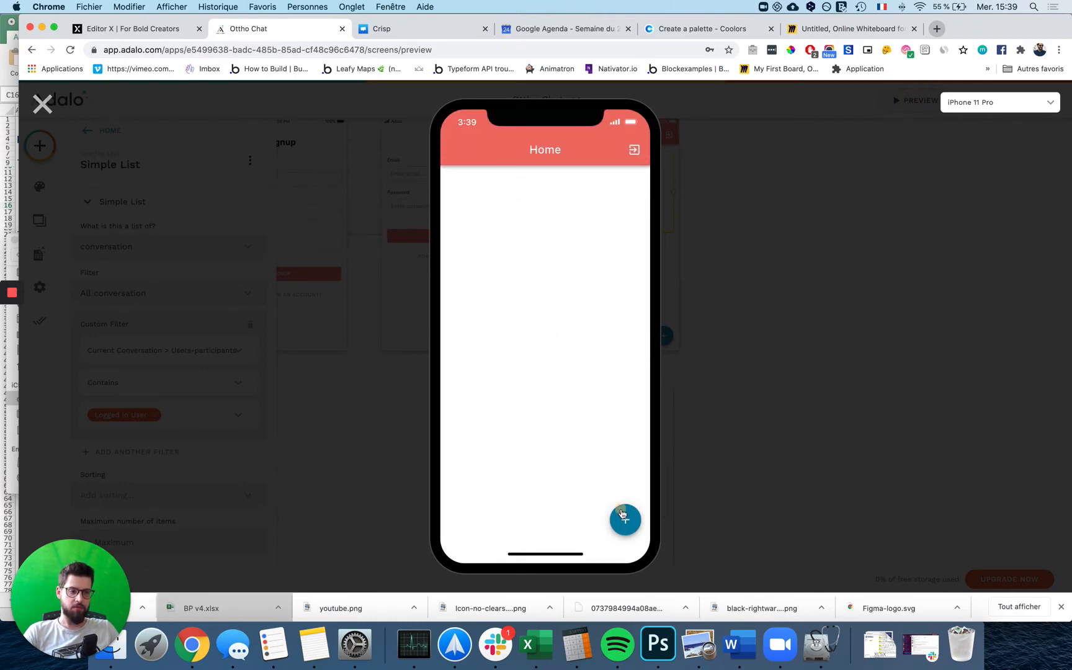
click(624, 518)
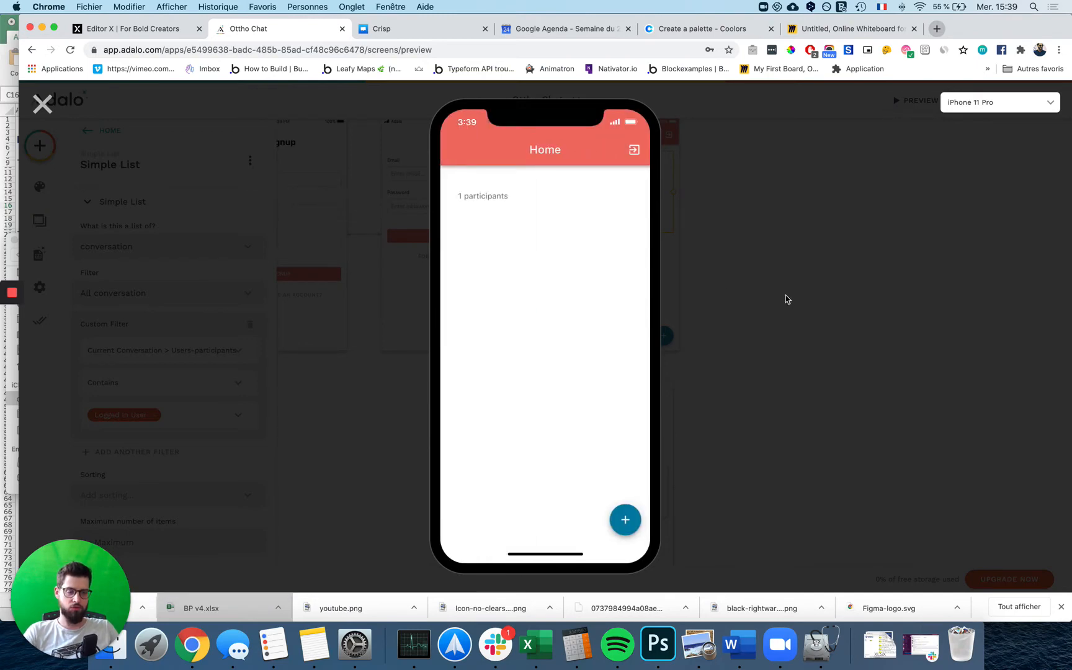
key(Escape)
- Delete the Create, Update and Link actions from the modal group on the New Conversation screen
scroll(583, 472, down, 1)
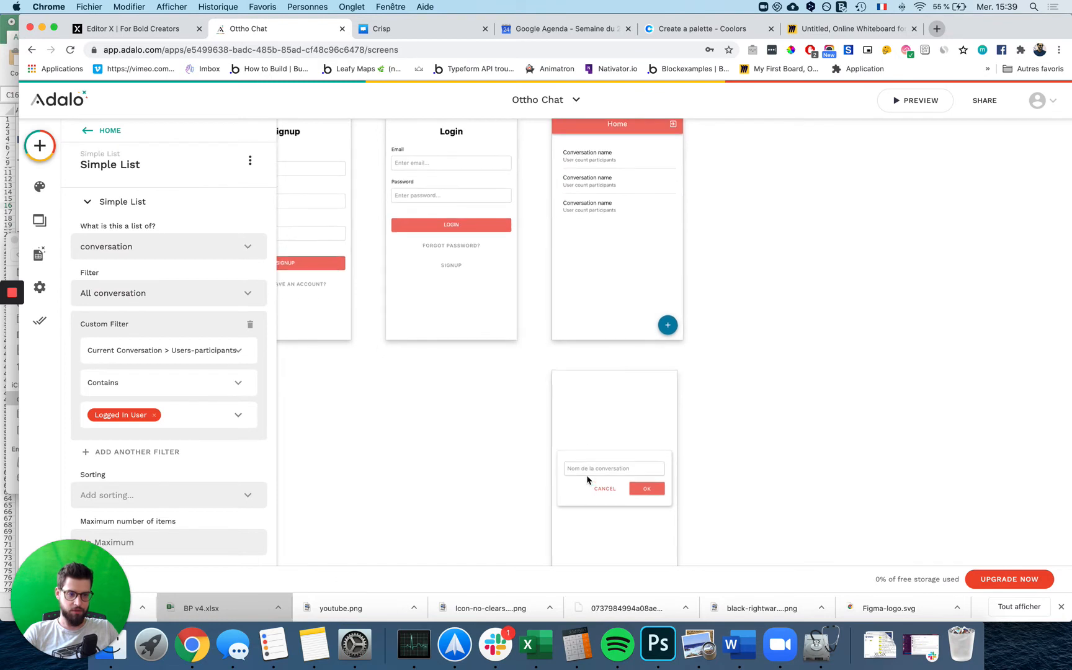
click(591, 472)
click(651, 492)
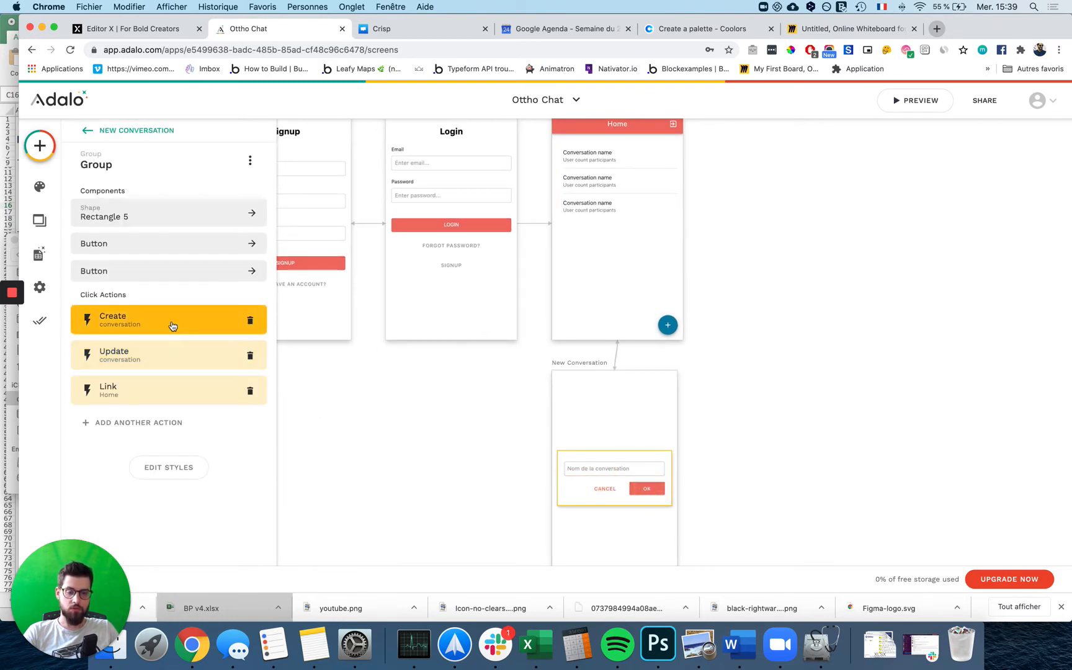
scroll(681, 468, up, 2)
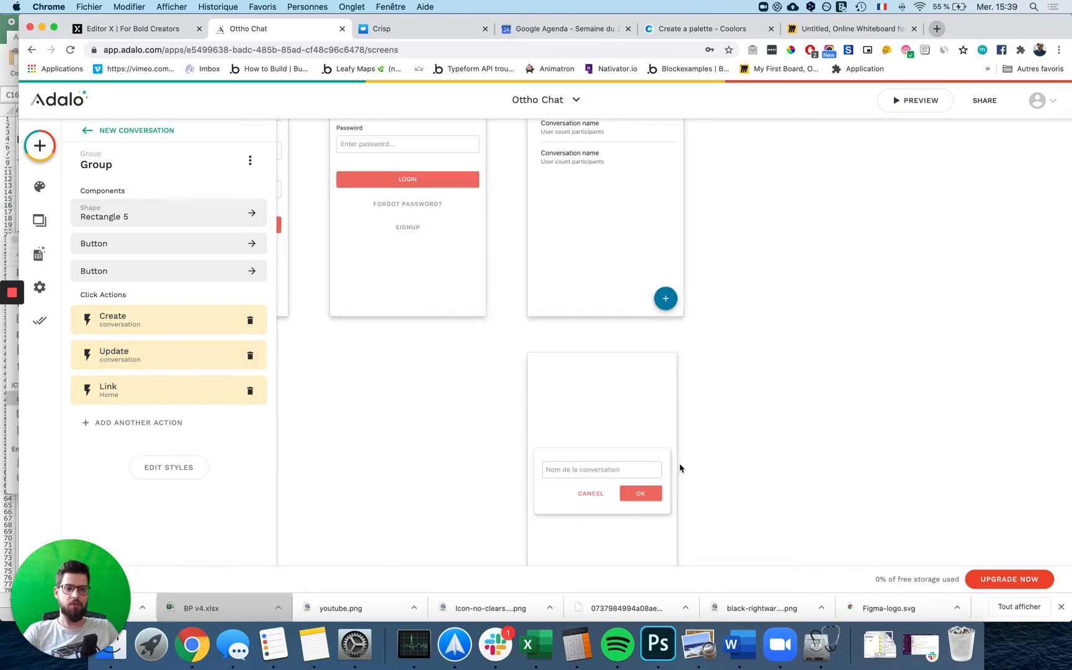
scroll(681, 468, up, 3)
scroll(681, 468, down, 1)
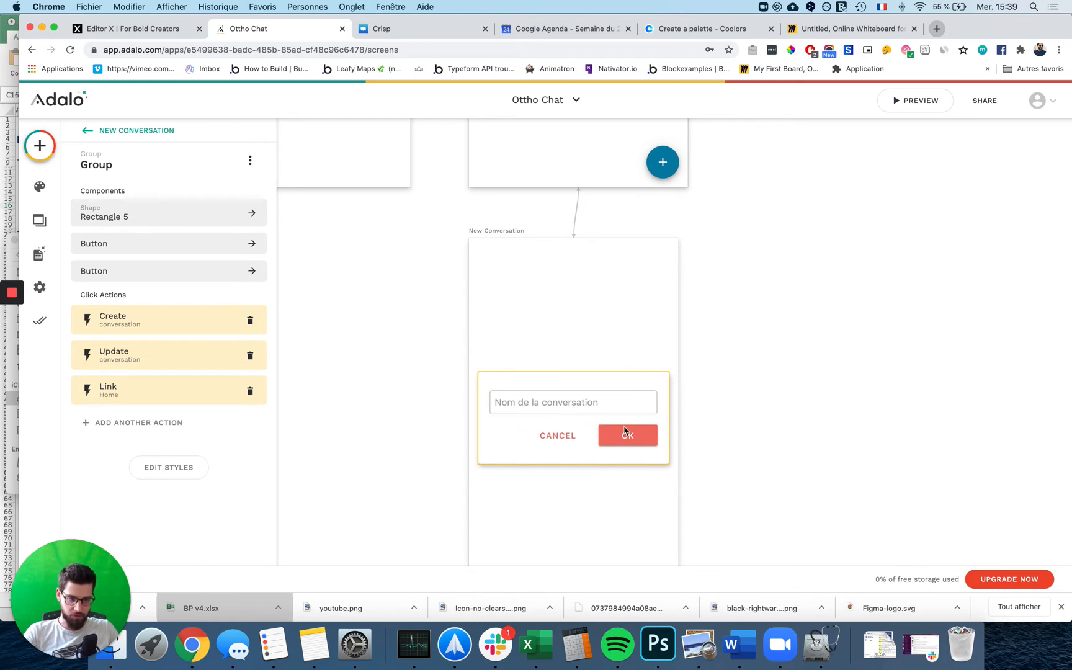
click(251, 320)
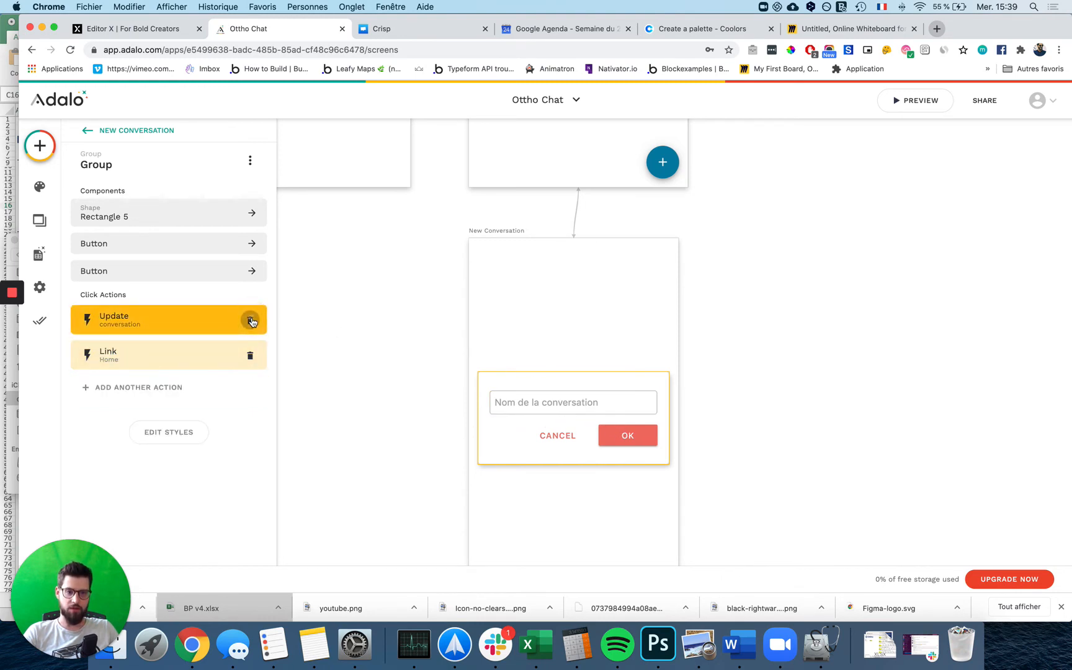
click(249, 319)
click(250, 320)
- Delete the Back link action from the modal's OK button
click(621, 436)
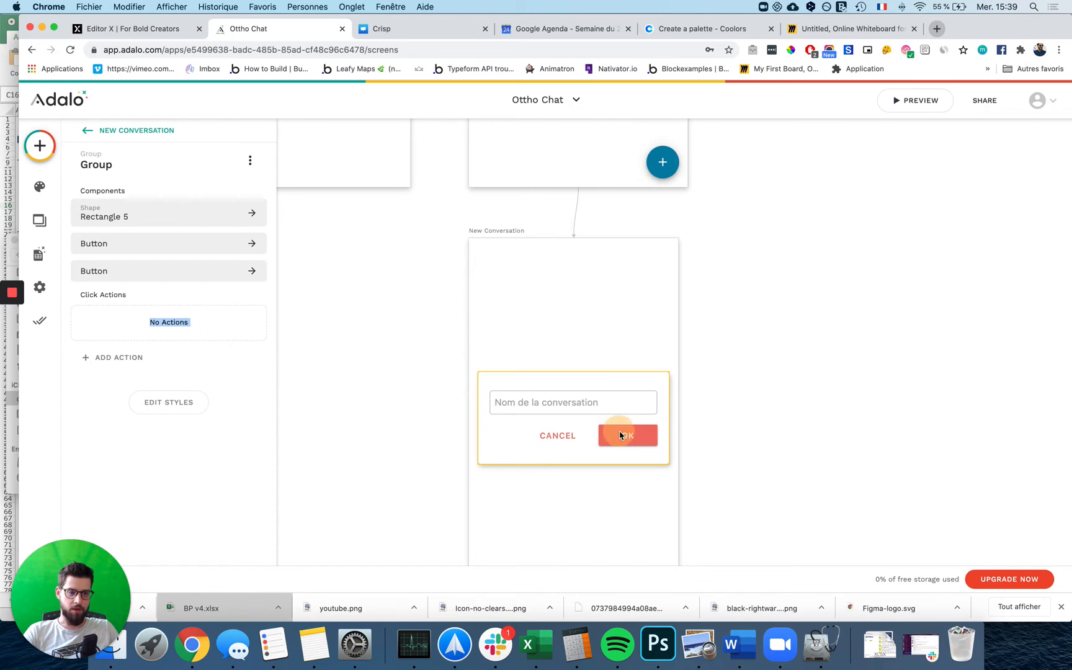
click(621, 436)
scroll(190, 450, down, 1)
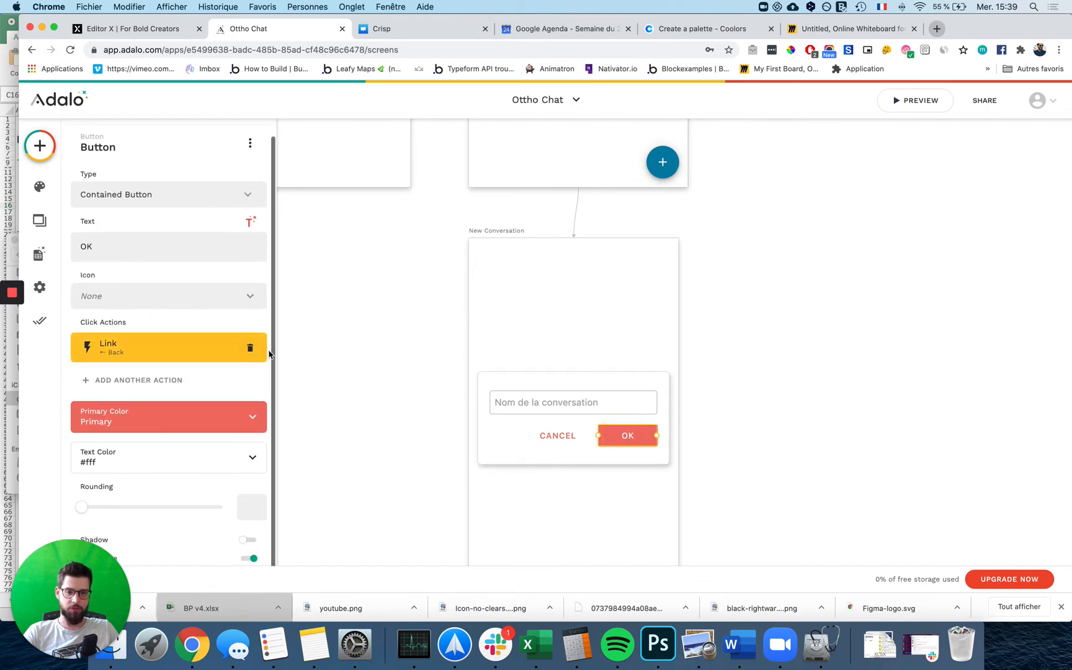
click(250, 347)
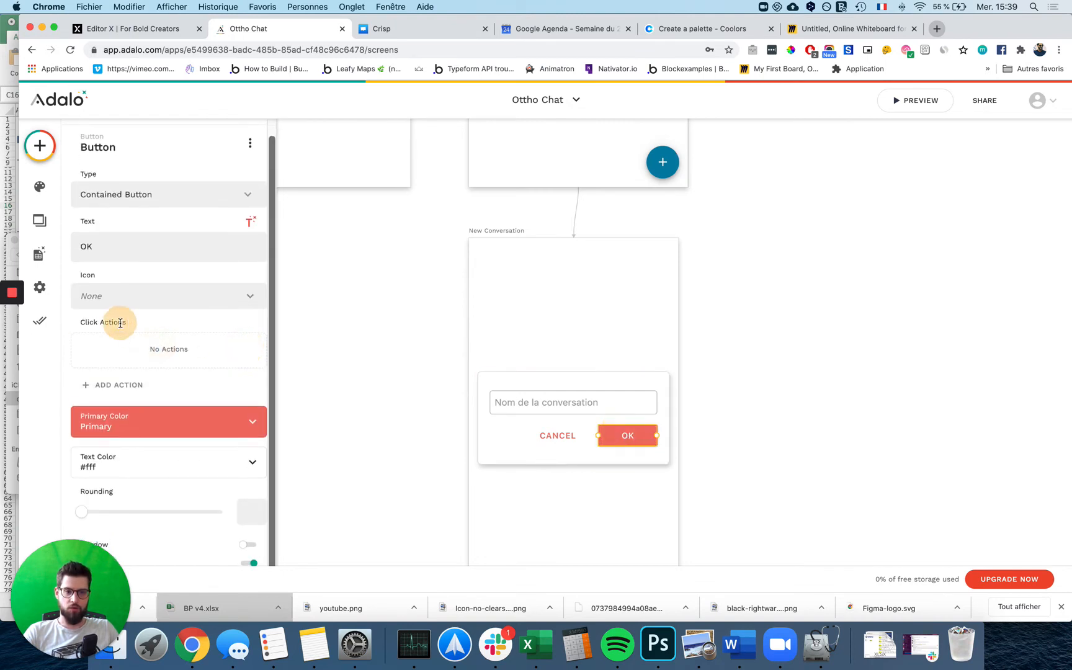
- Give the OK button a Create conversation action whose Name comes from the form input "Input nom new conversation"
click(119, 384)
mouse_move(168, 259)
mouse_move(204, 229)
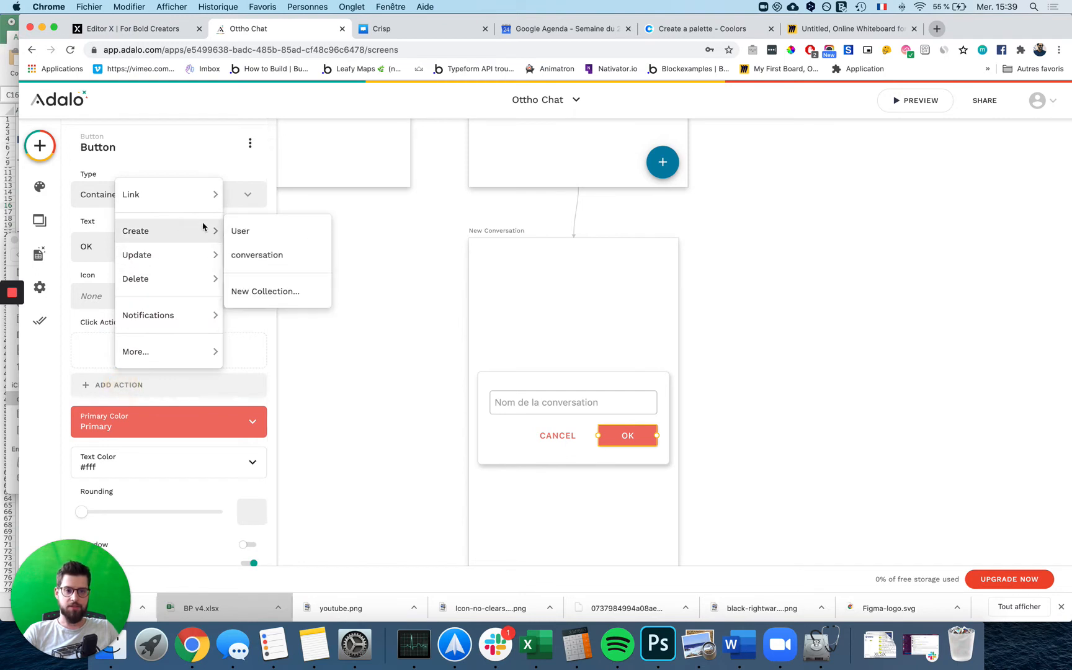
click(242, 252)
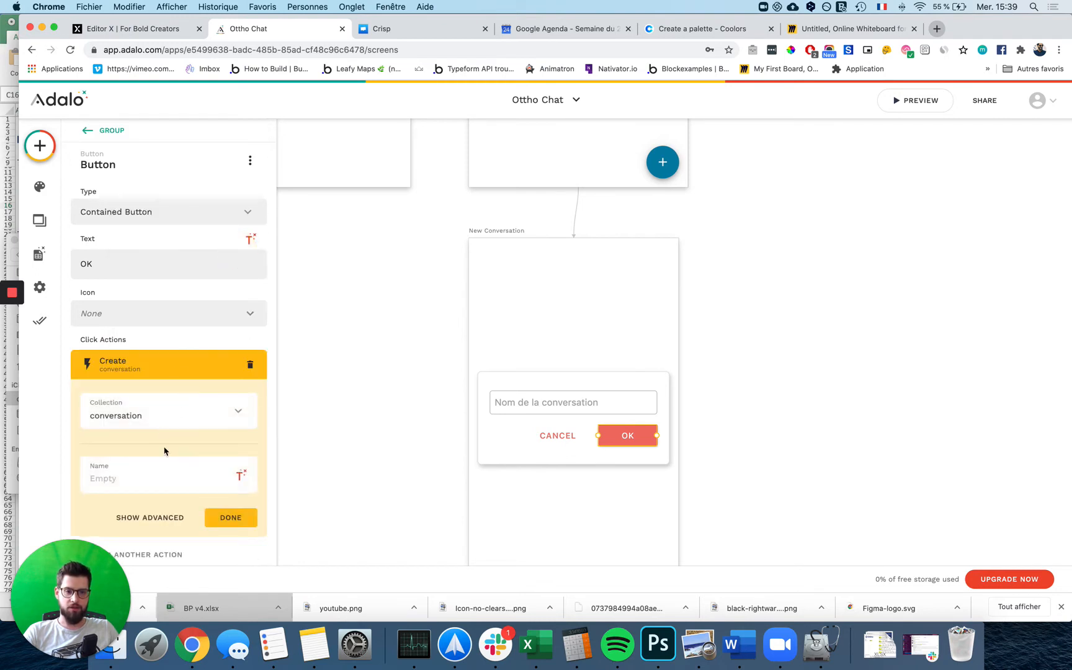
click(239, 476)
mouse_move(298, 322)
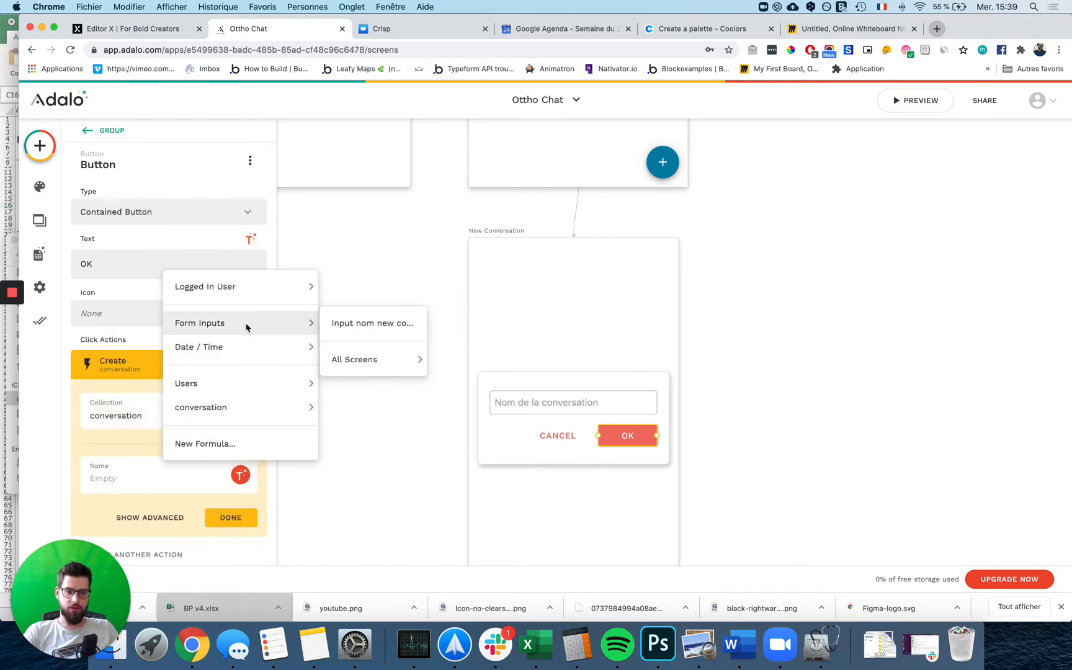
click(337, 322)
scroll(217, 471, down, 5)
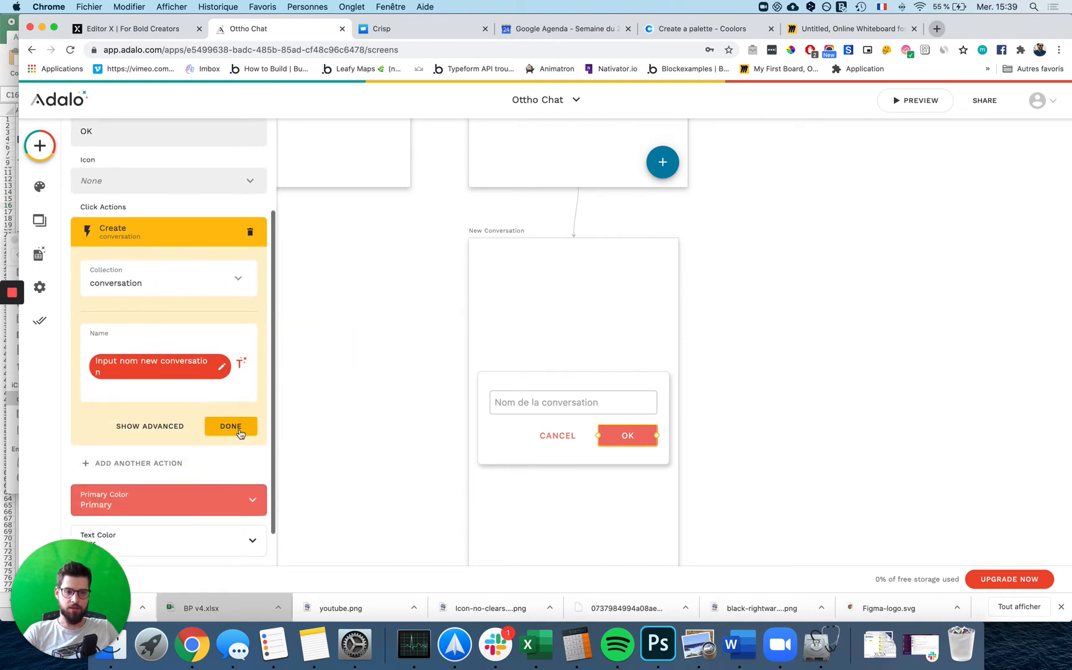
click(217, 425)
- Add an Update action for New Conversation to the OK button that adds Logged In User to Users-participants
click(145, 379)
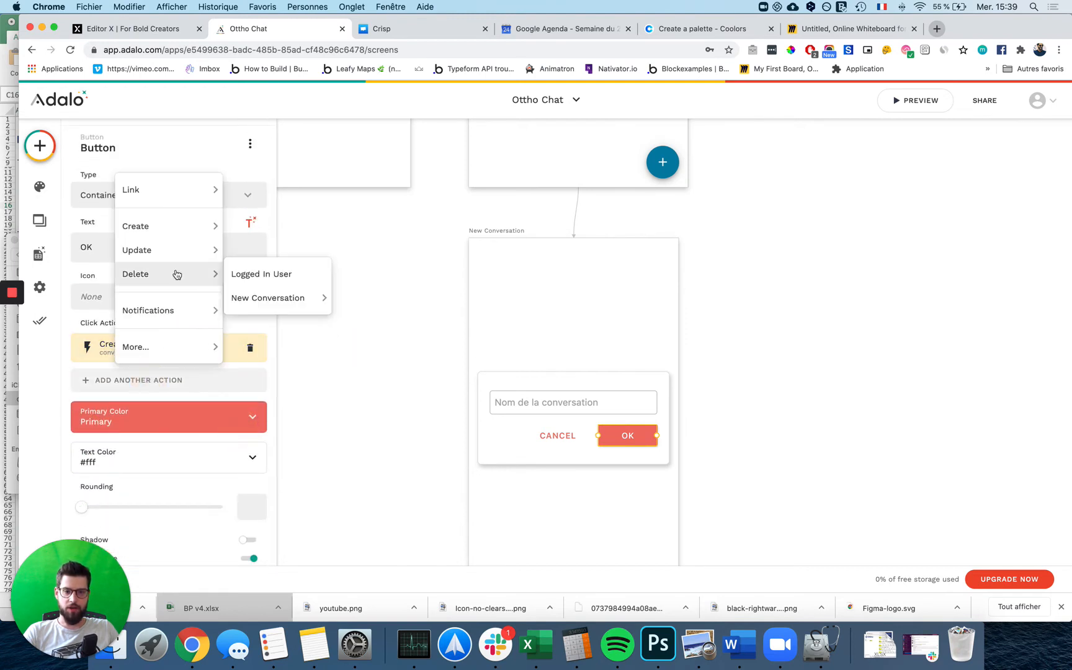
mouse_move(178, 233)
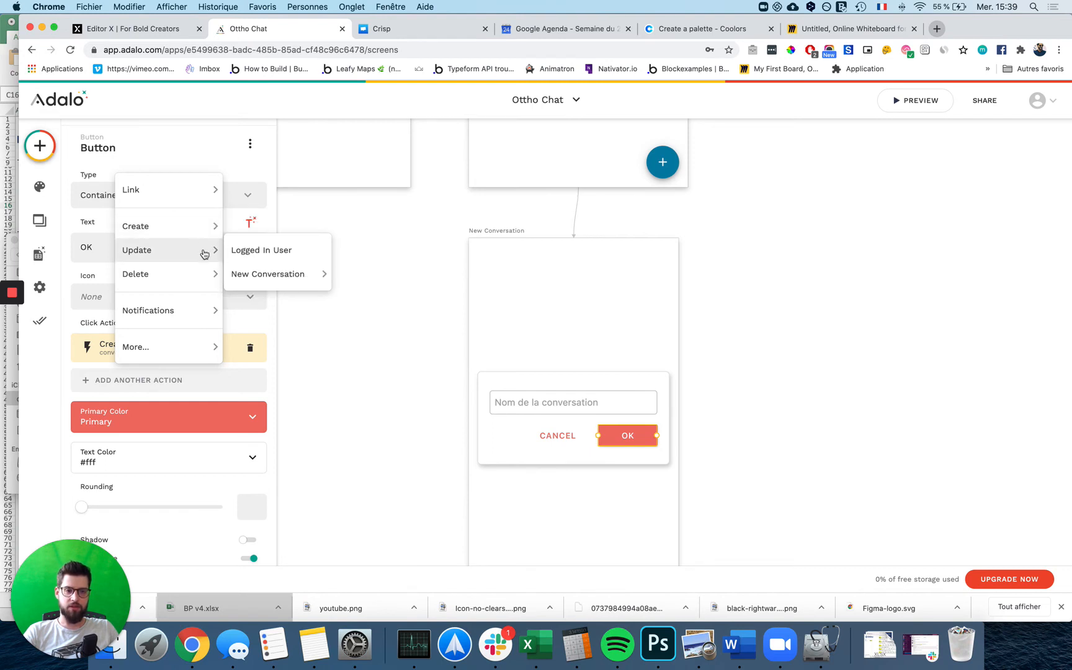
click(283, 273)
click(185, 425)
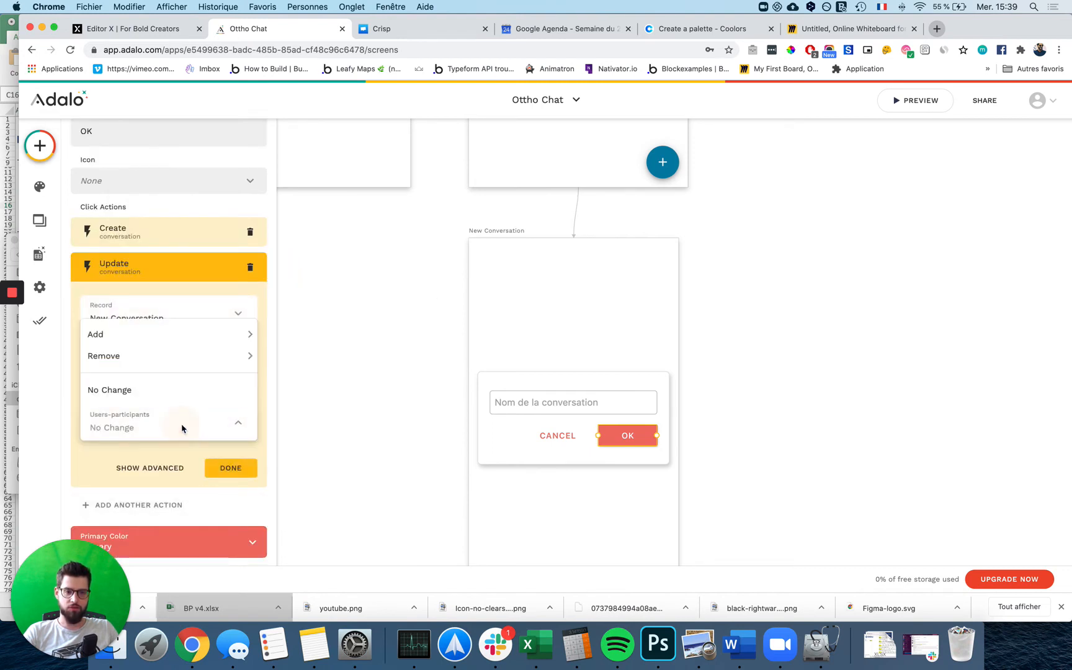
mouse_move(155, 339)
click(267, 337)
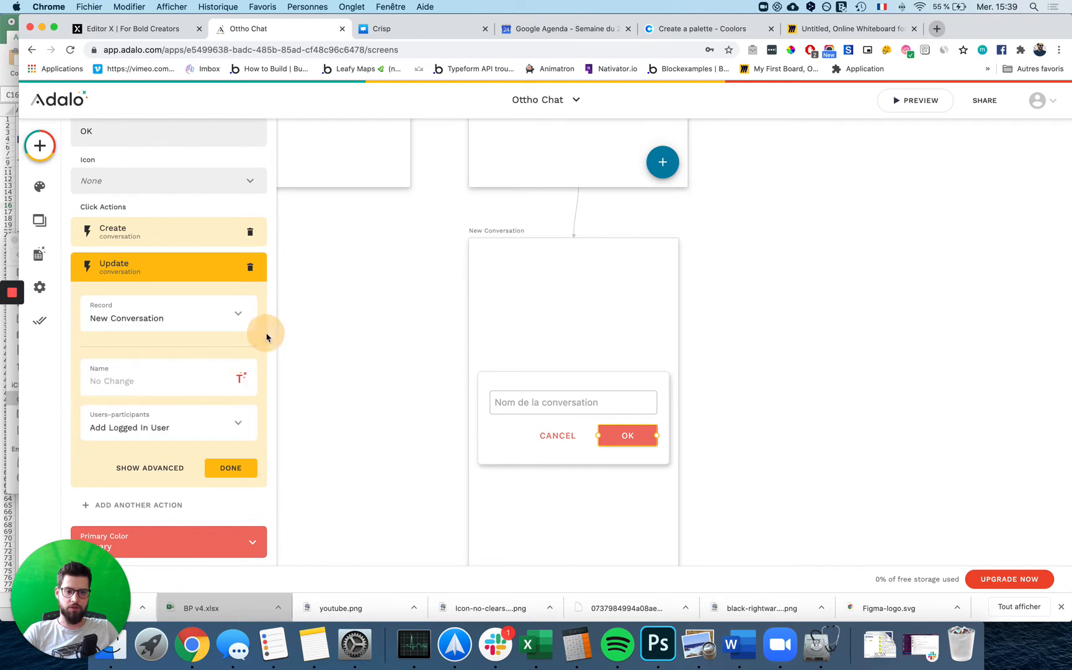
click(231, 468)
- Add a third action to the OK button that links to the Home screen
click(158, 383)
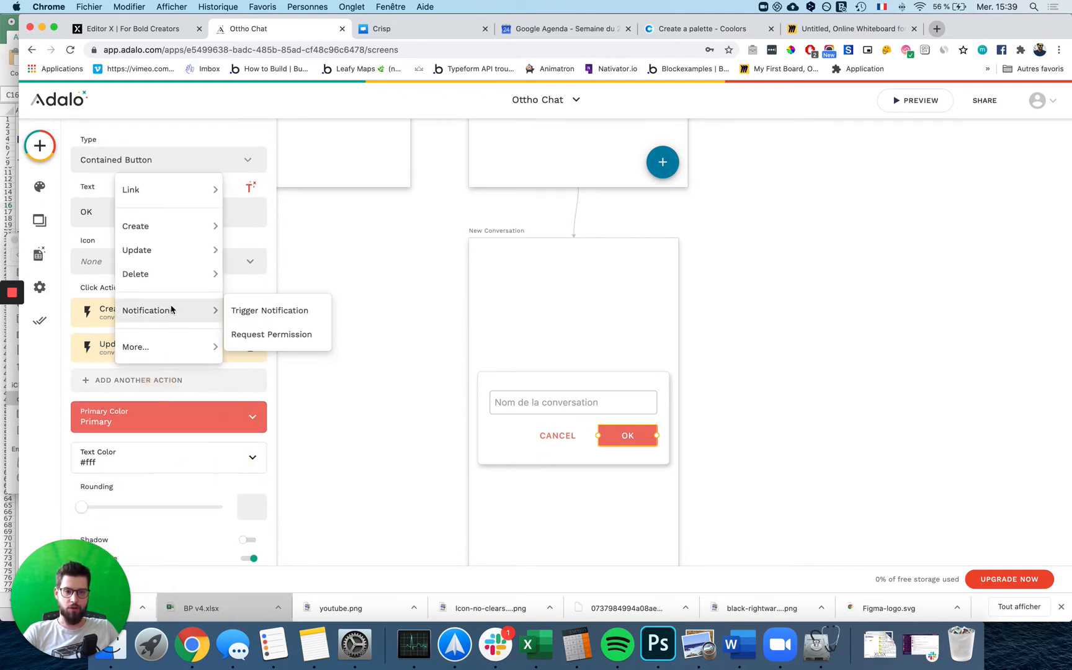
mouse_move(175, 187)
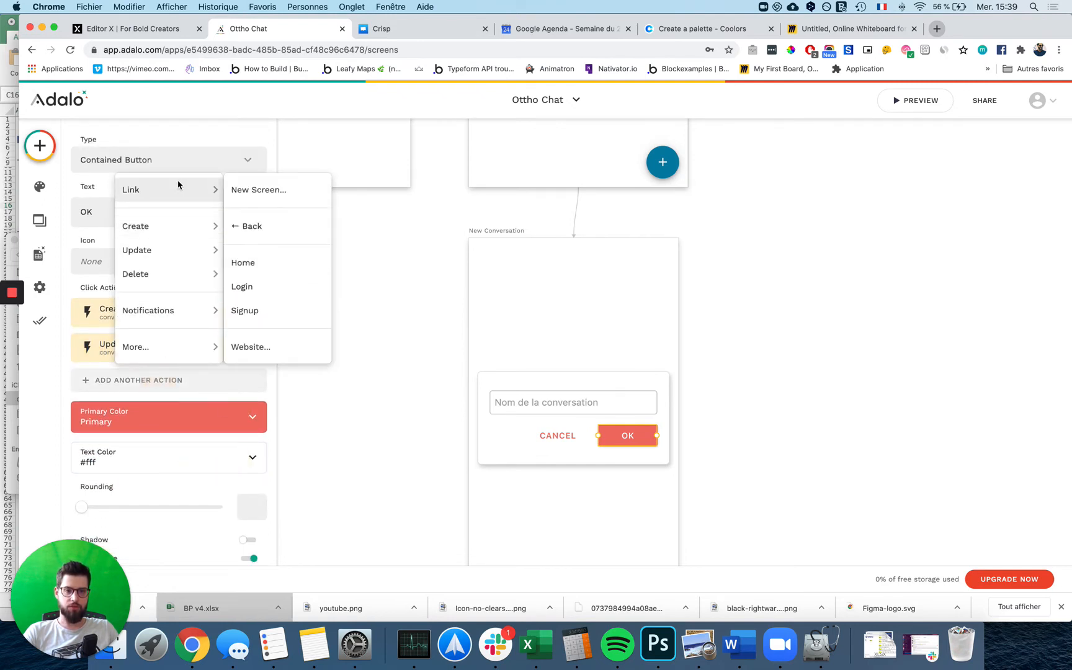
click(243, 262)
click(252, 457)
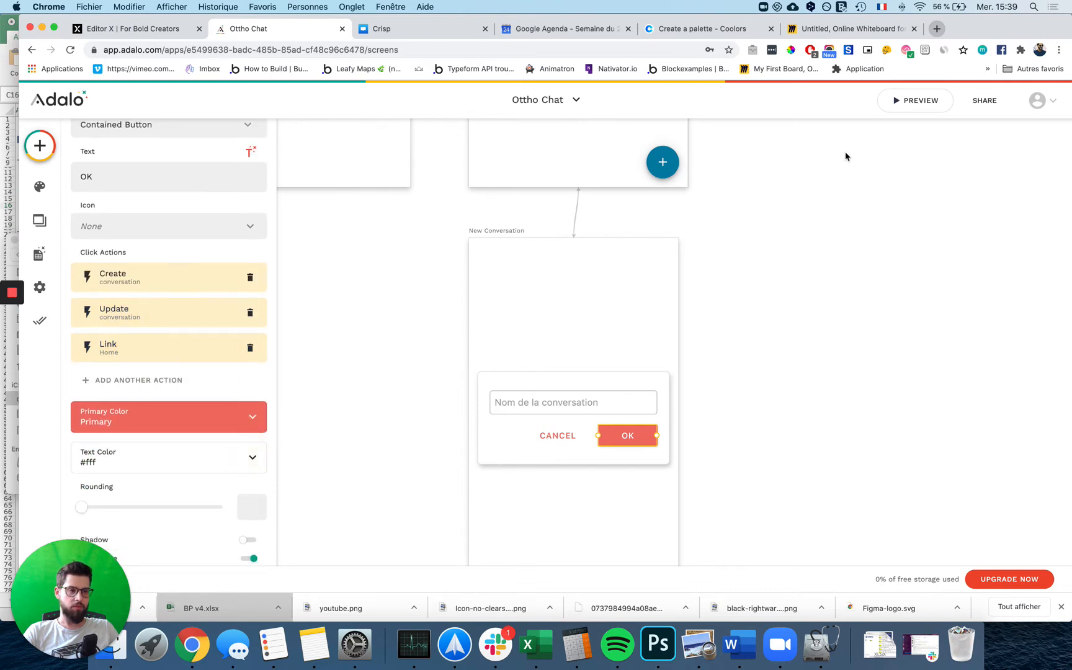
- Check the Home list in the preview, and delete the unnamed record from the conversation collection
click(912, 114)
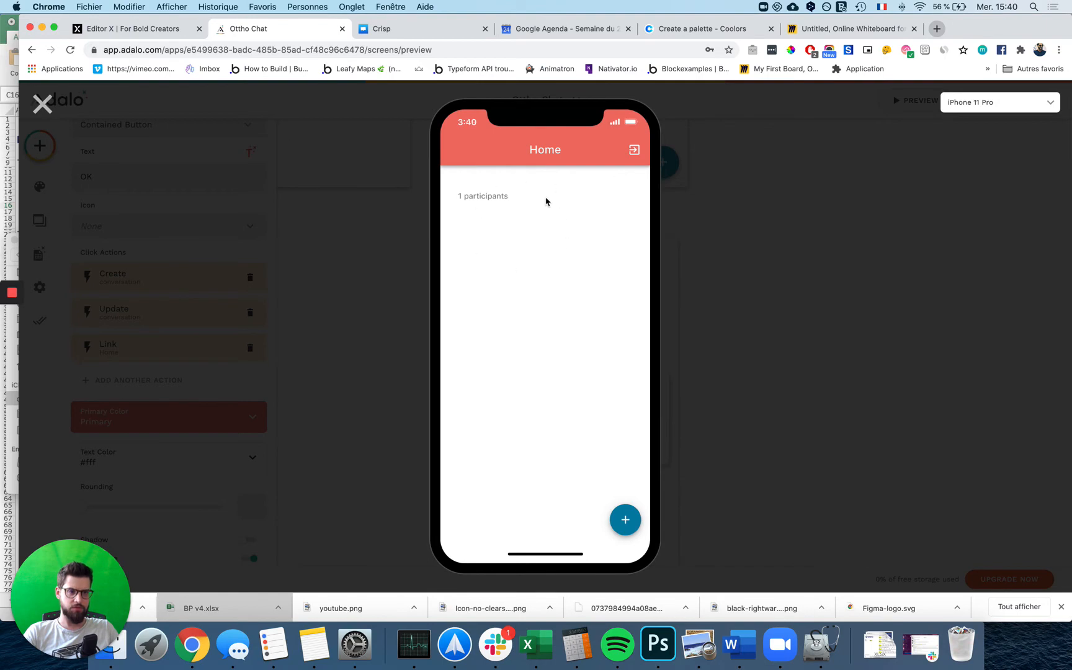
click(42, 105)
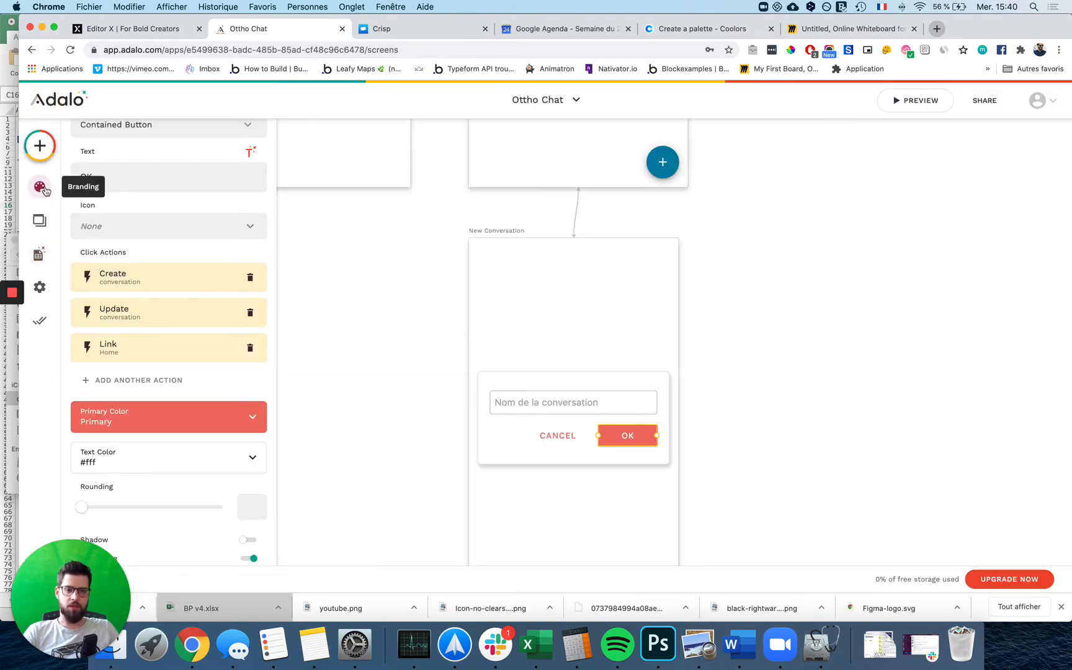
click(45, 253)
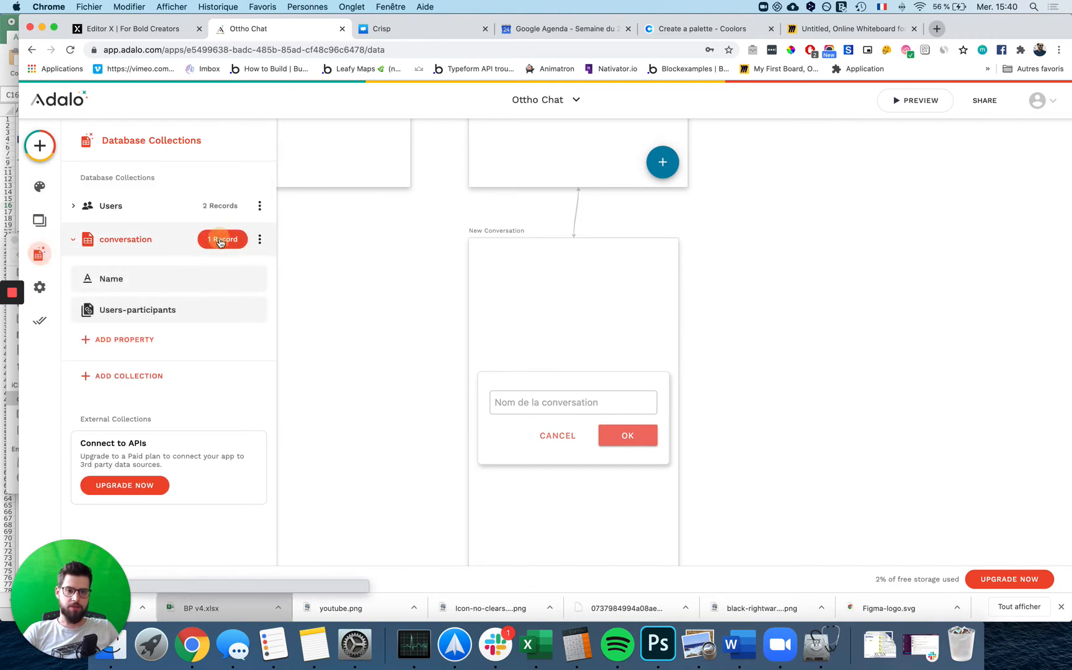
click(220, 239)
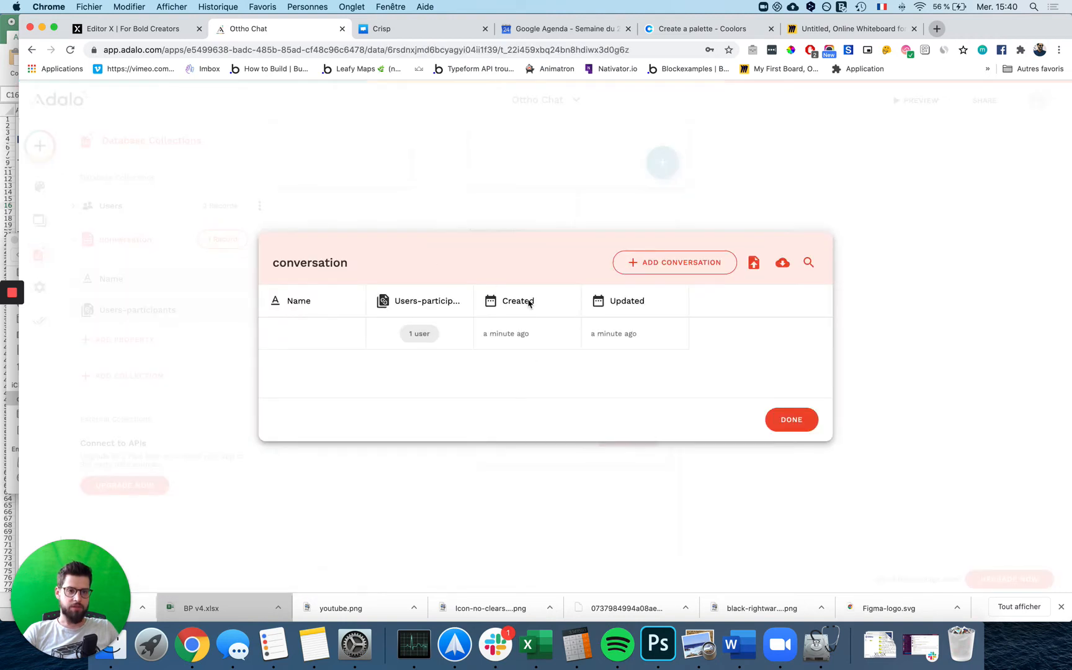
click(350, 337)
click(804, 252)
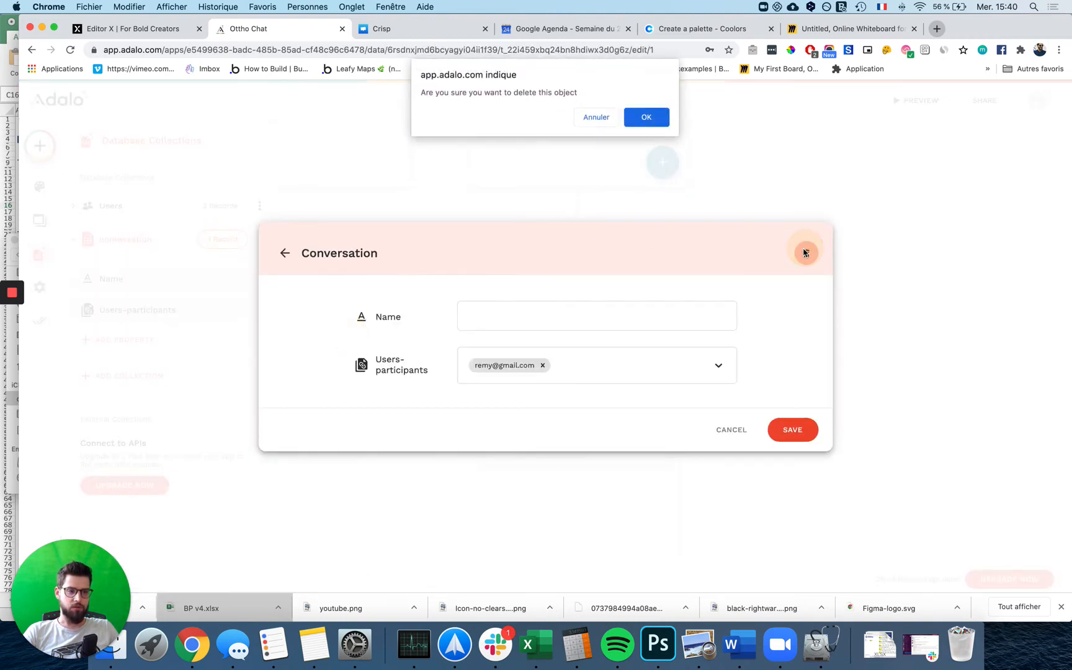
click(647, 119)
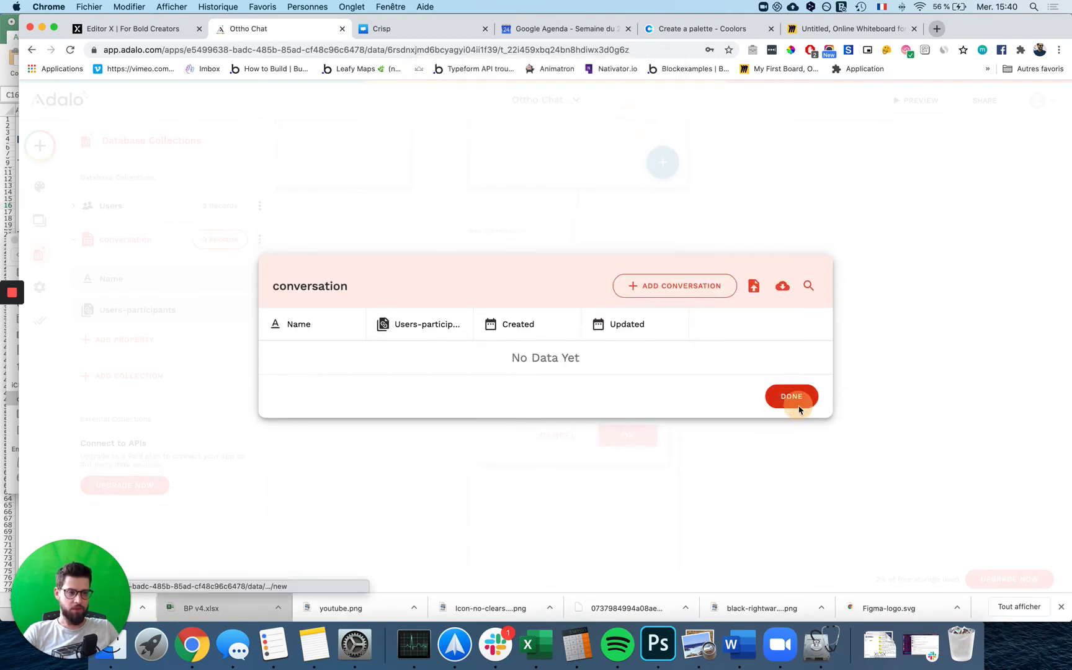
click(796, 399)
- Test the modal in the app preview by creating a conversation named "Nouvelle conversation", and close the preview
click(907, 102)
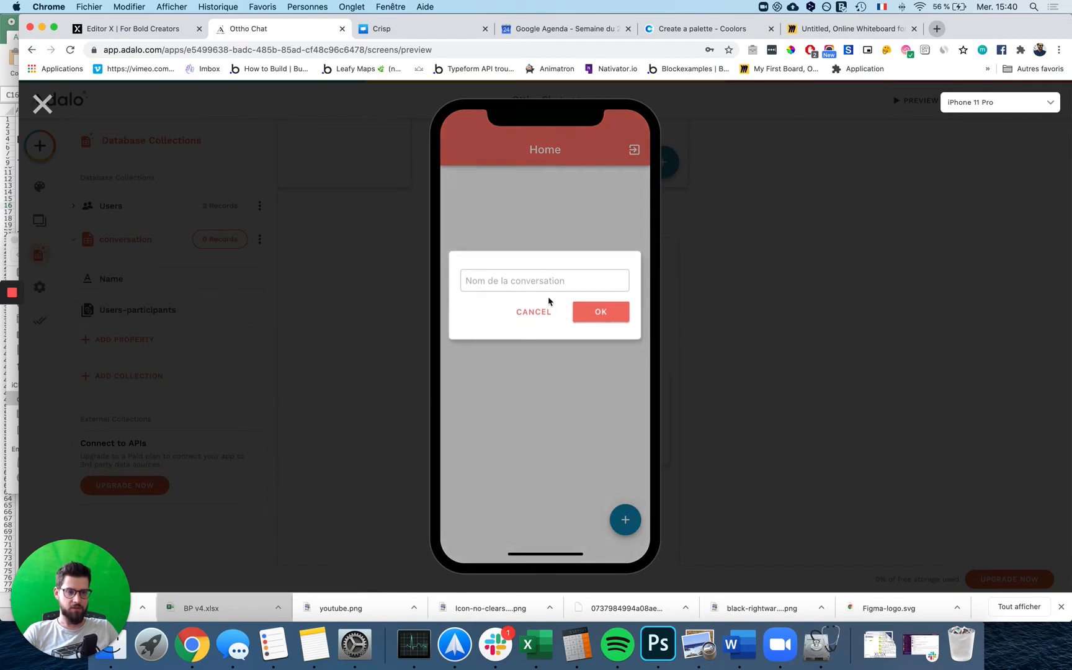
click(544, 284)
text(Nouvelle co)
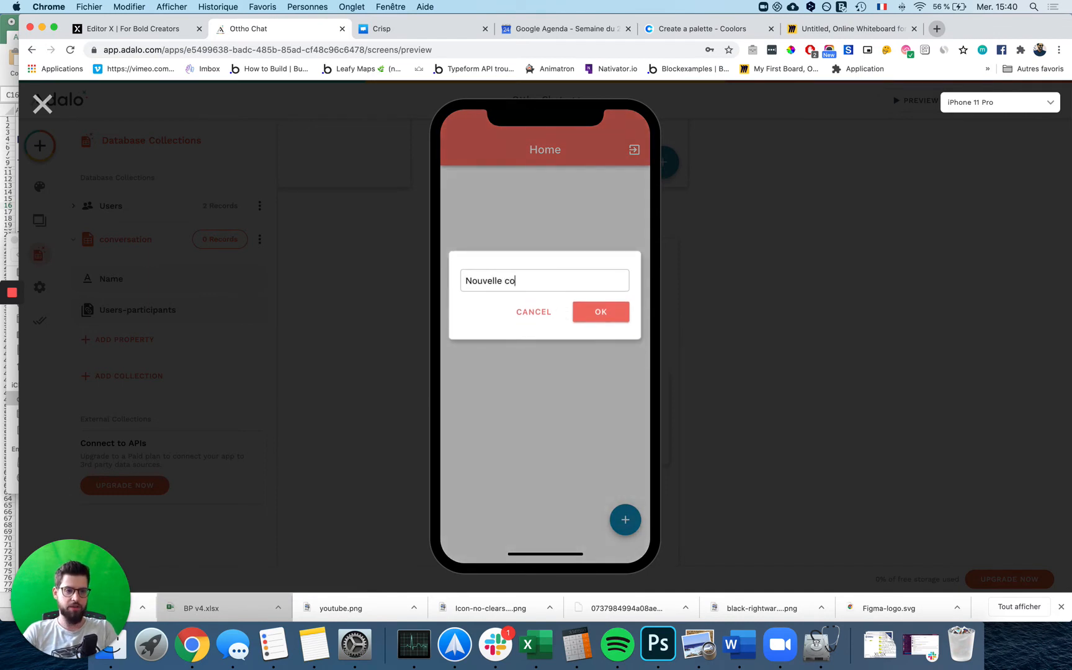
text(nversation)
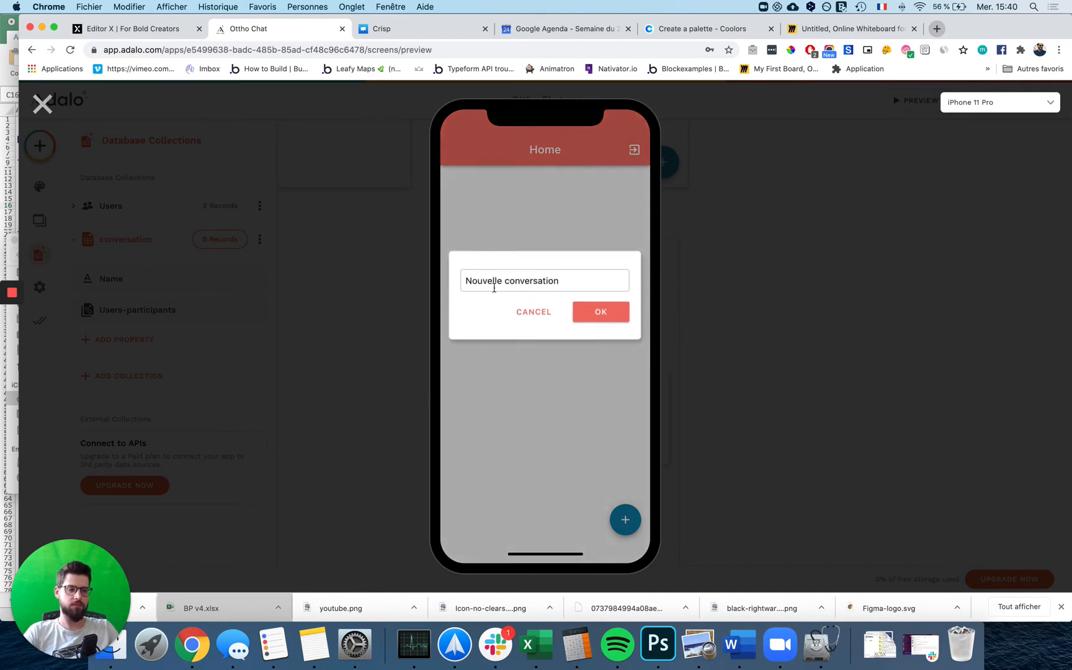
click(606, 317)
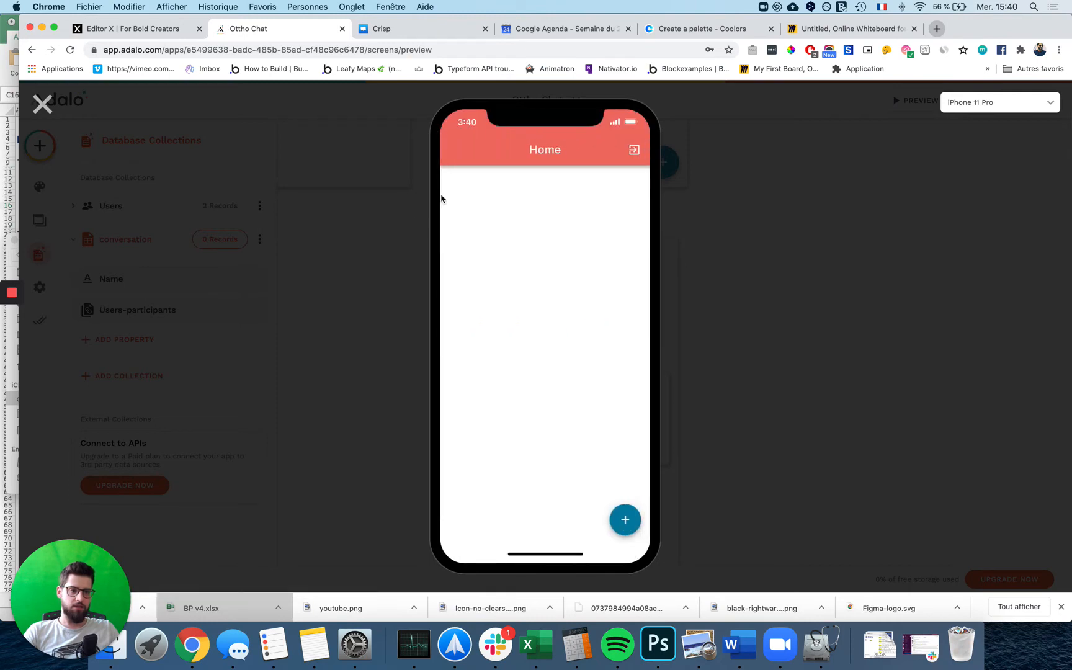
click(42, 104)
- Set the transition of the OK button's Home link action to Modal
click(599, 437)
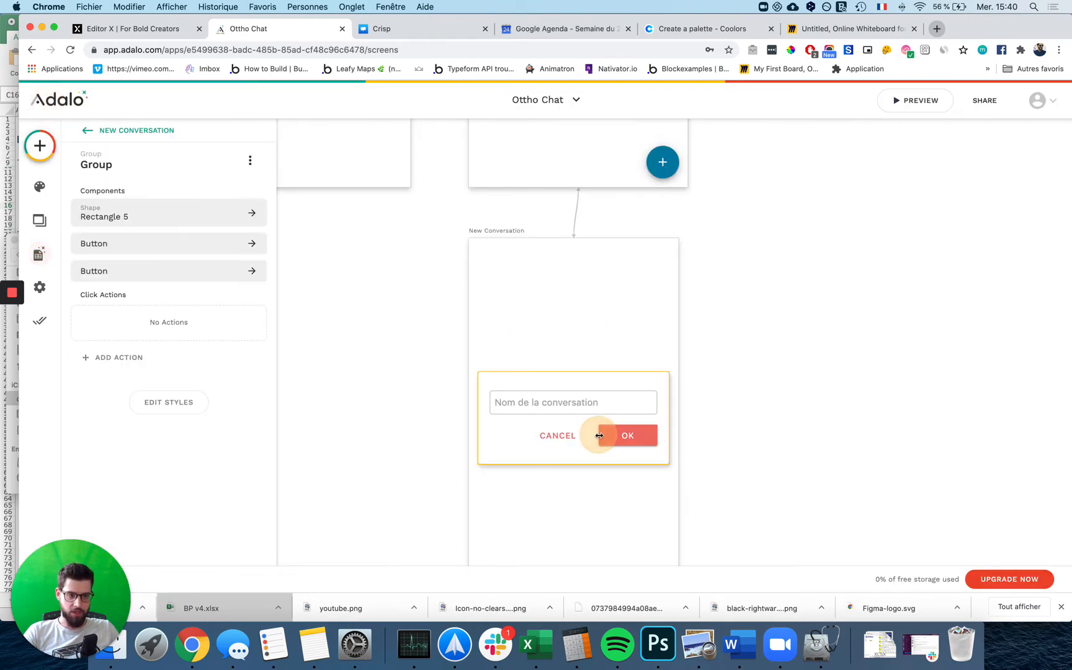
click(599, 437)
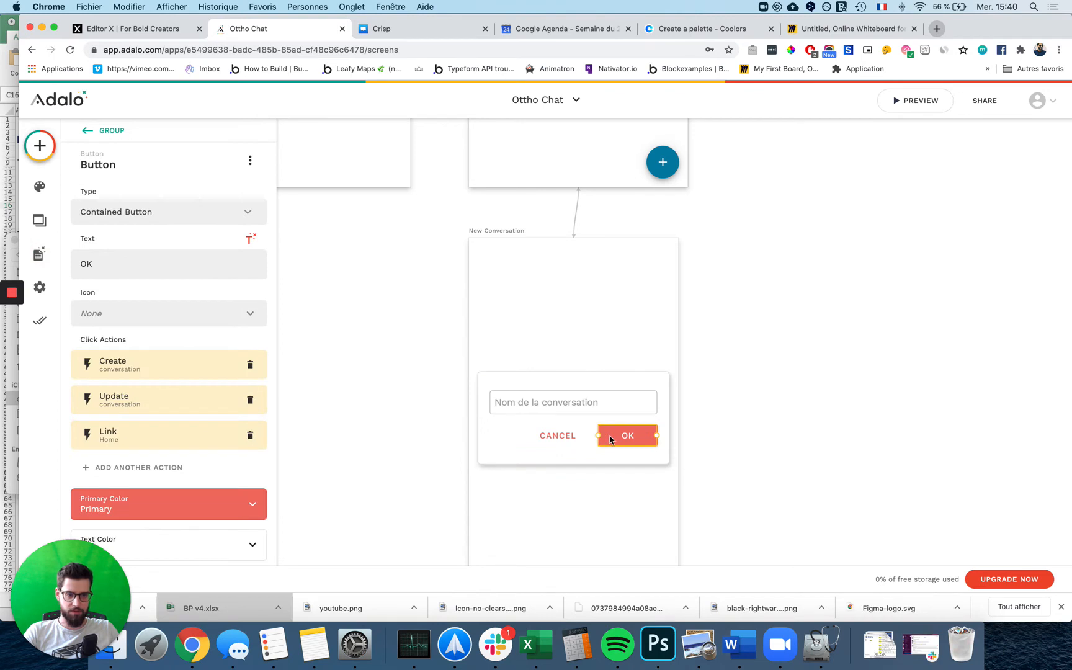
click(187, 434)
click(140, 522)
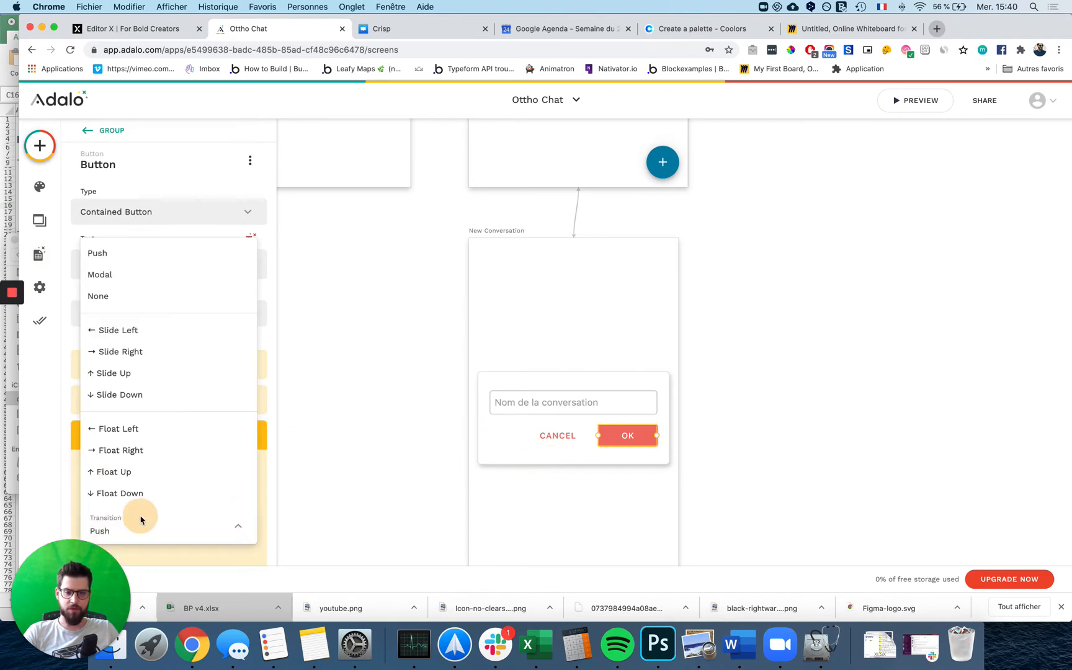
click(135, 278)
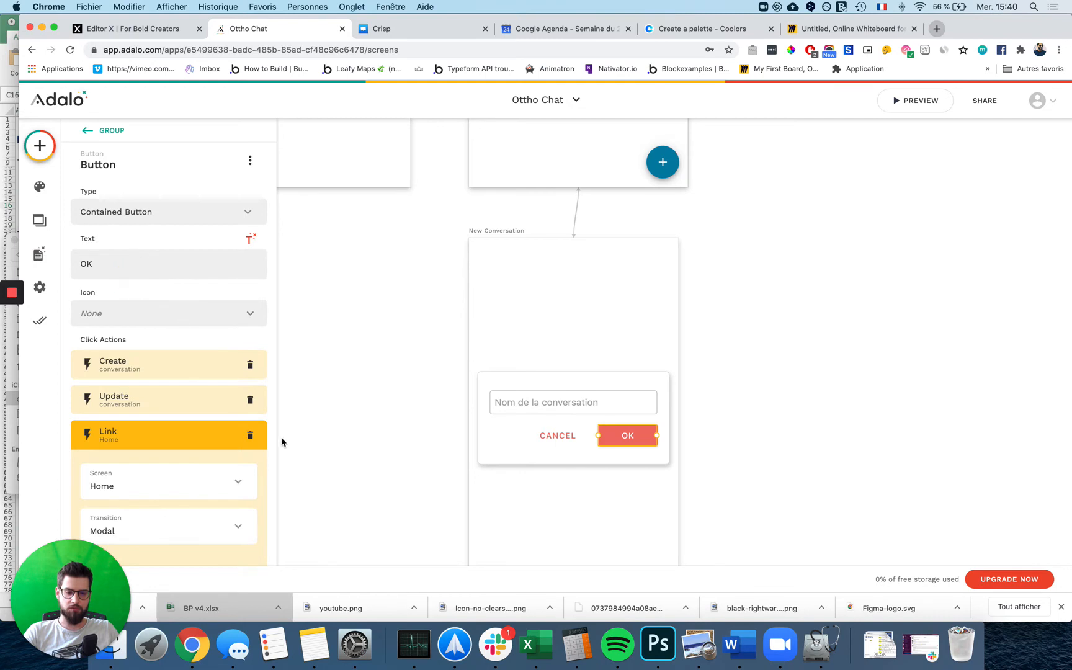
scroll(283, 438, down, 3)
scroll(210, 496, down, 3)
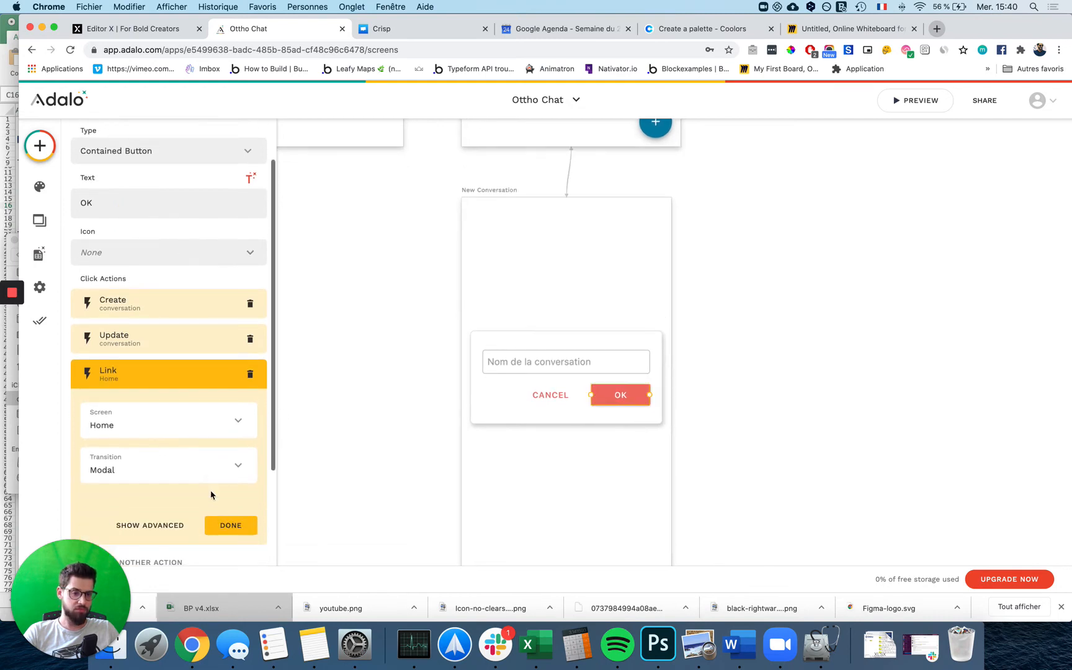
click(227, 525)
- Check the Cancel button's link action, and change the OK button's link target from Home to Back
click(554, 401)
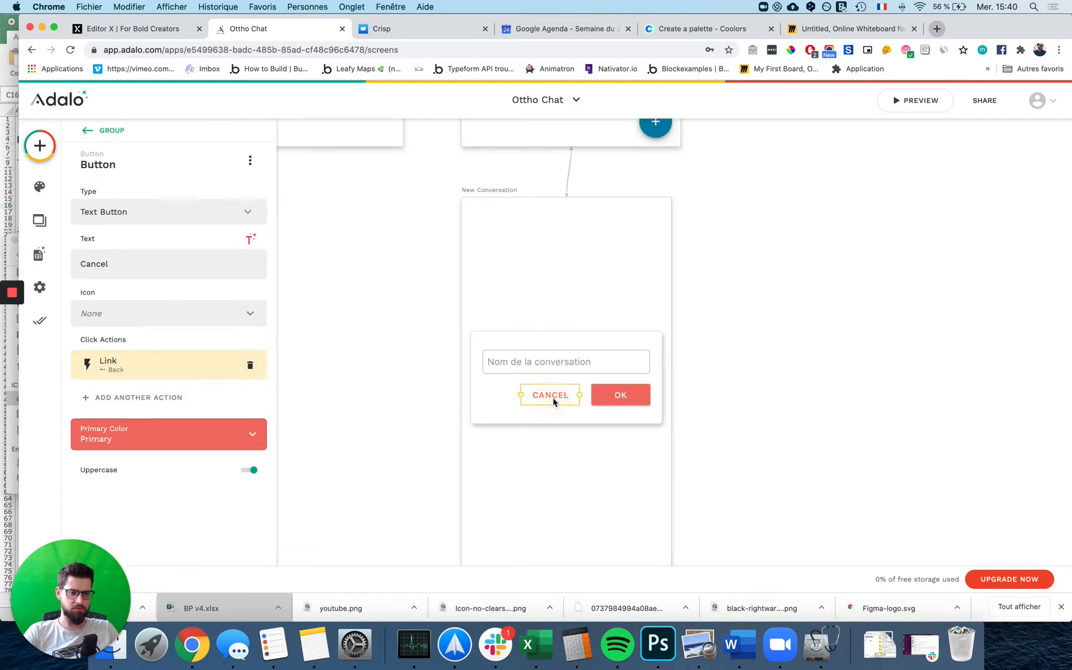
click(194, 365)
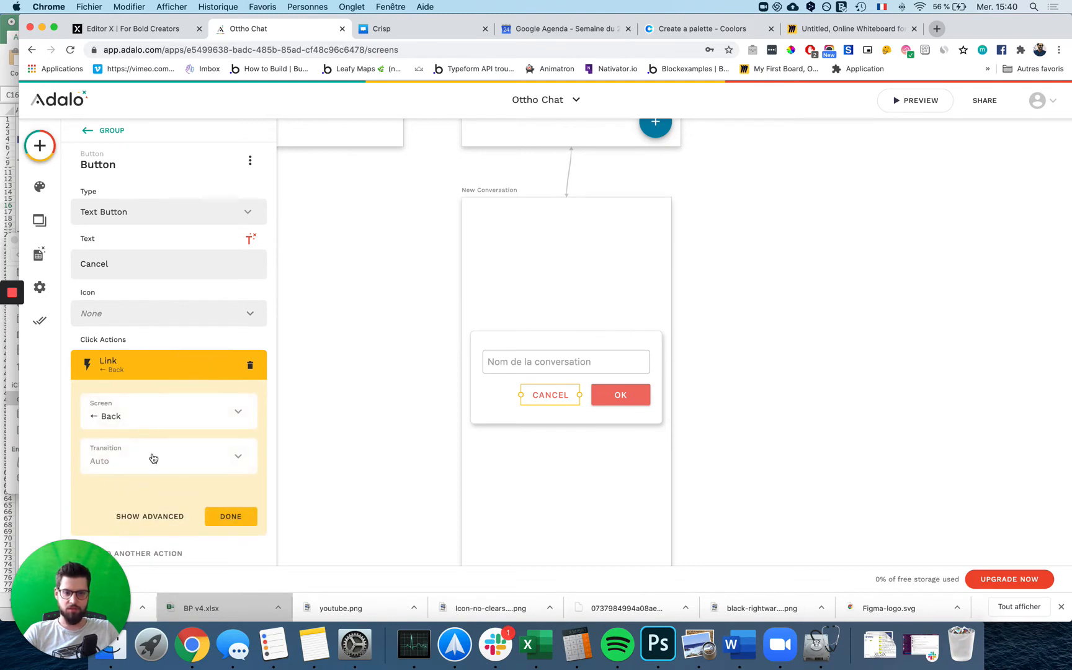
click(611, 404)
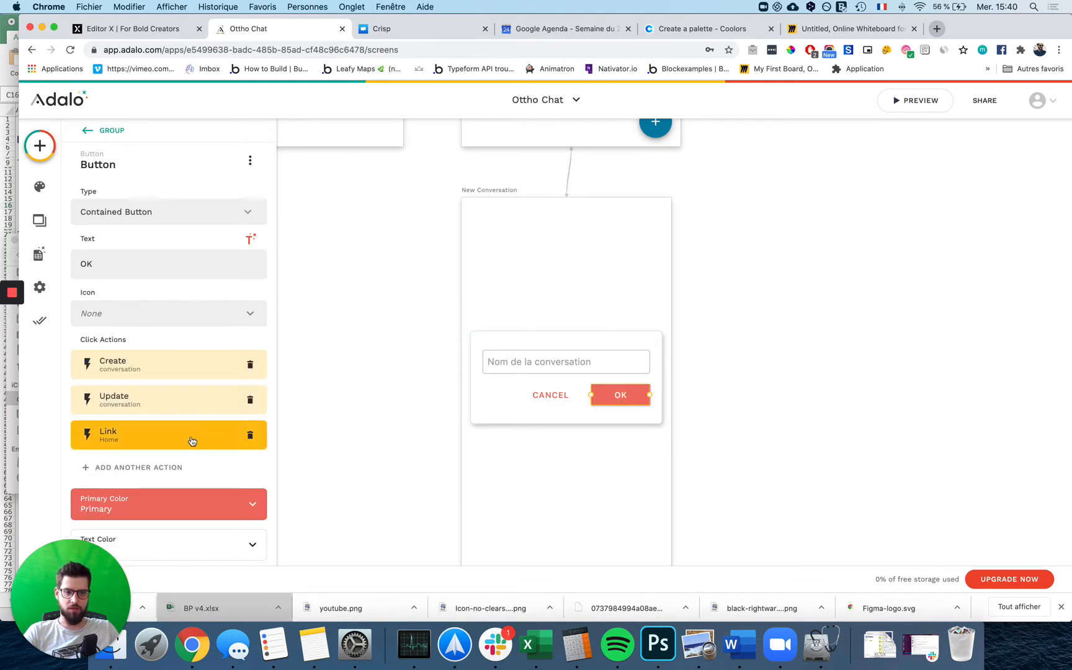
click(183, 440)
click(163, 327)
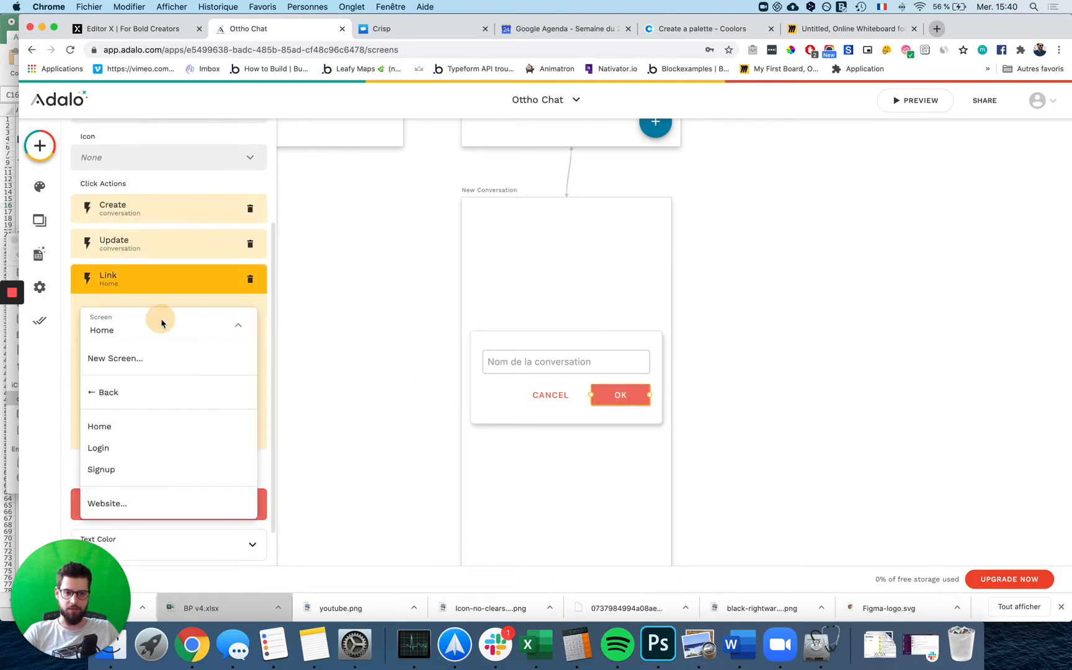
click(129, 393)
click(230, 430)
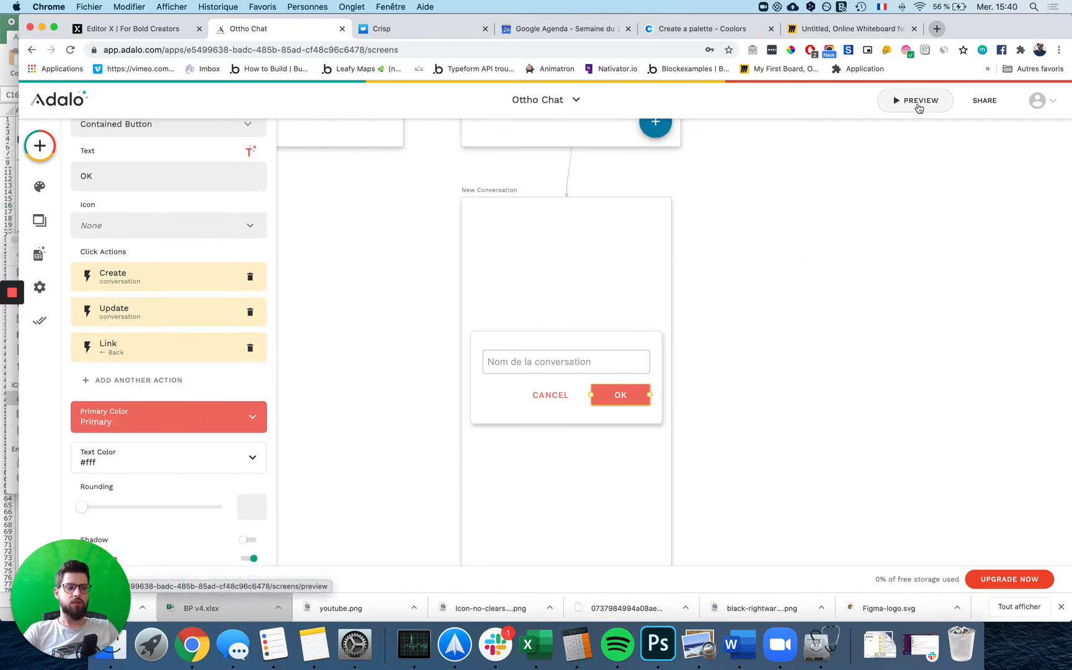
scroll(587, 257, up, 5)
scroll(587, 258, down, 3)
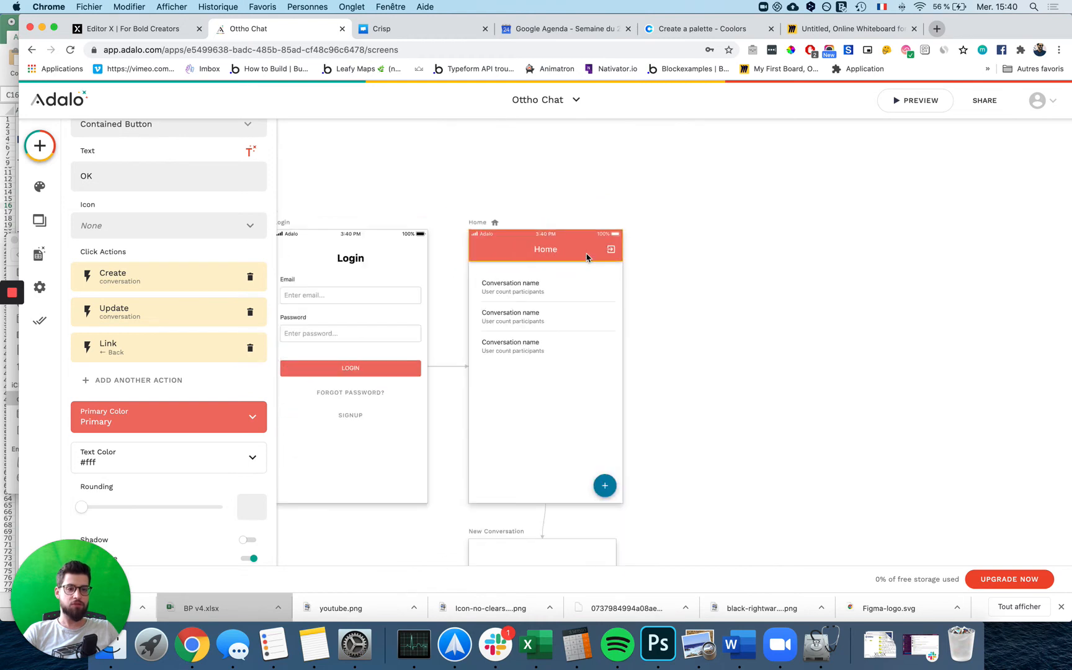
scroll(587, 257, right, 2)
click(486, 263)
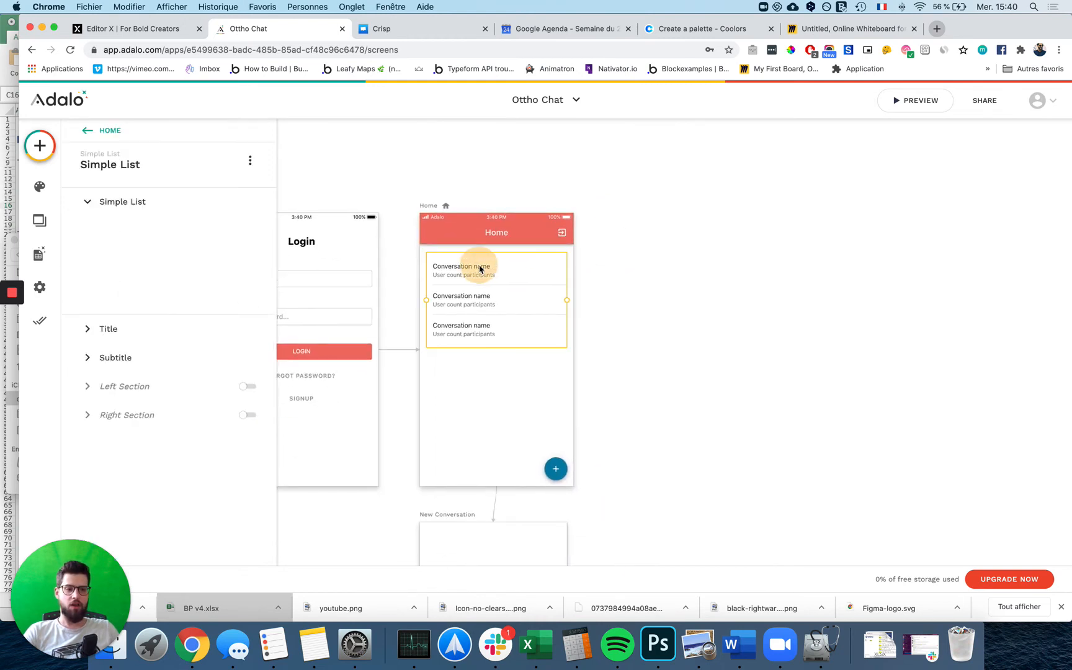
click(40, 147)
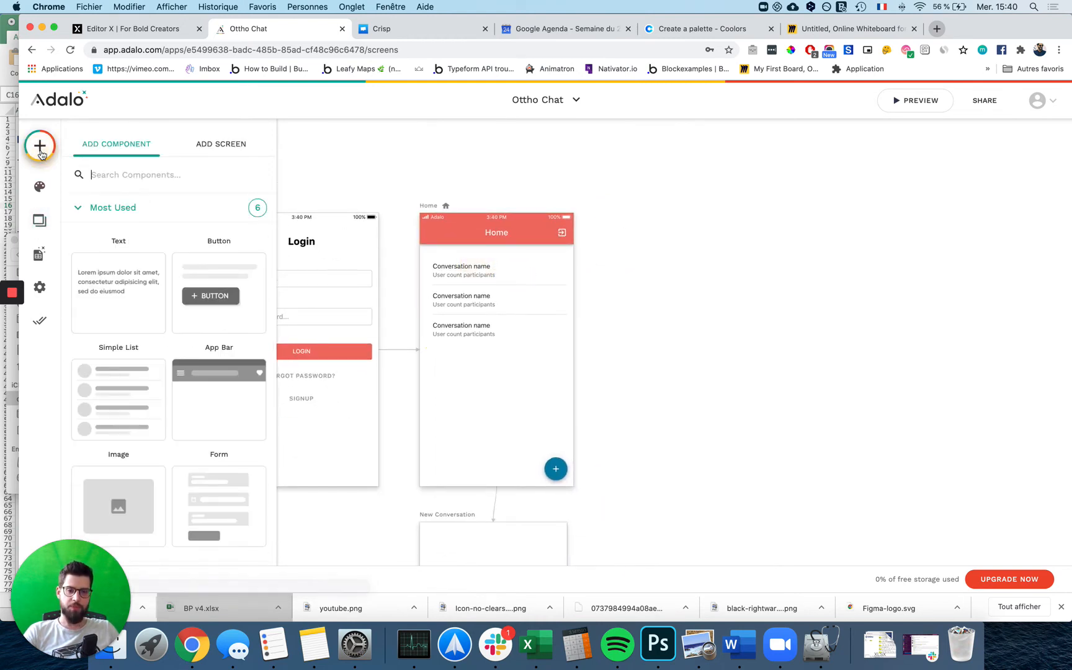
click(425, 205)
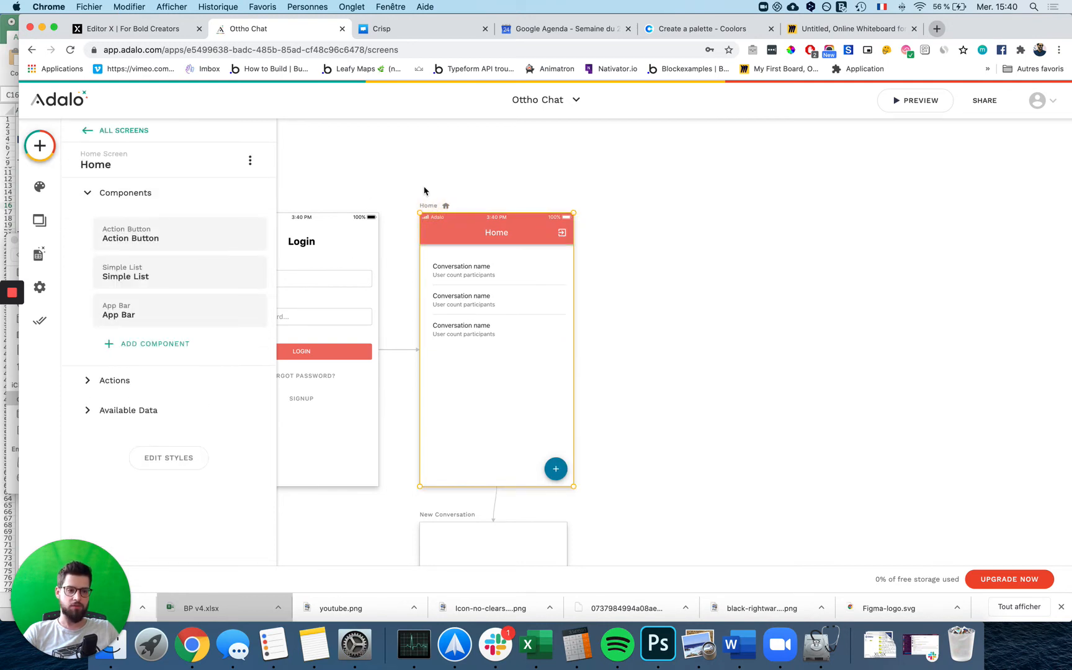
key(super+v)
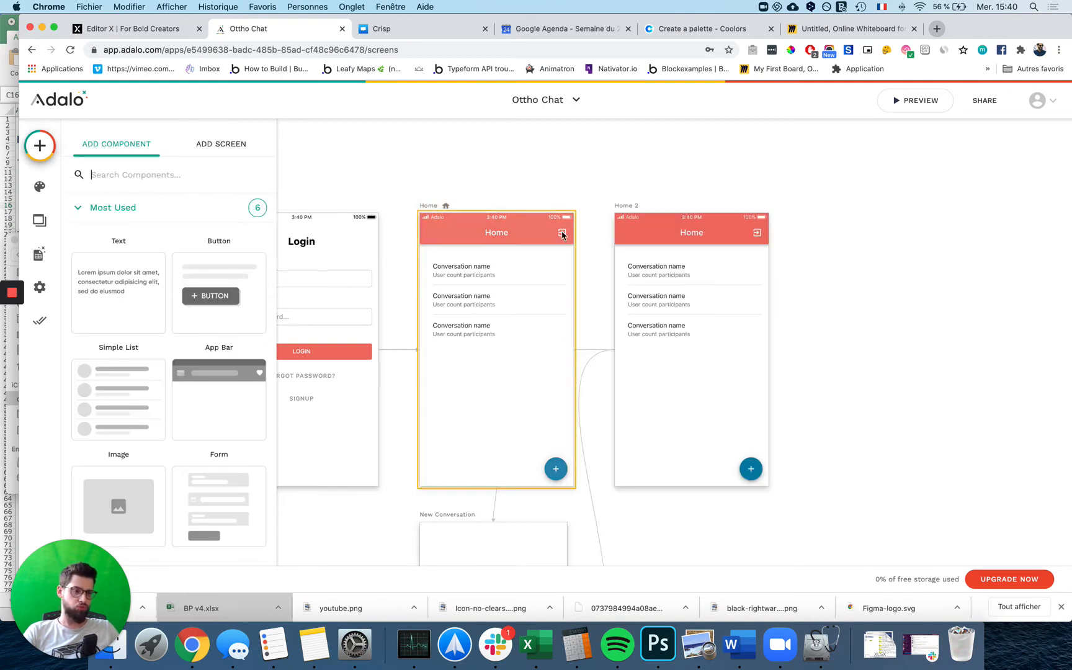
key(super+z)
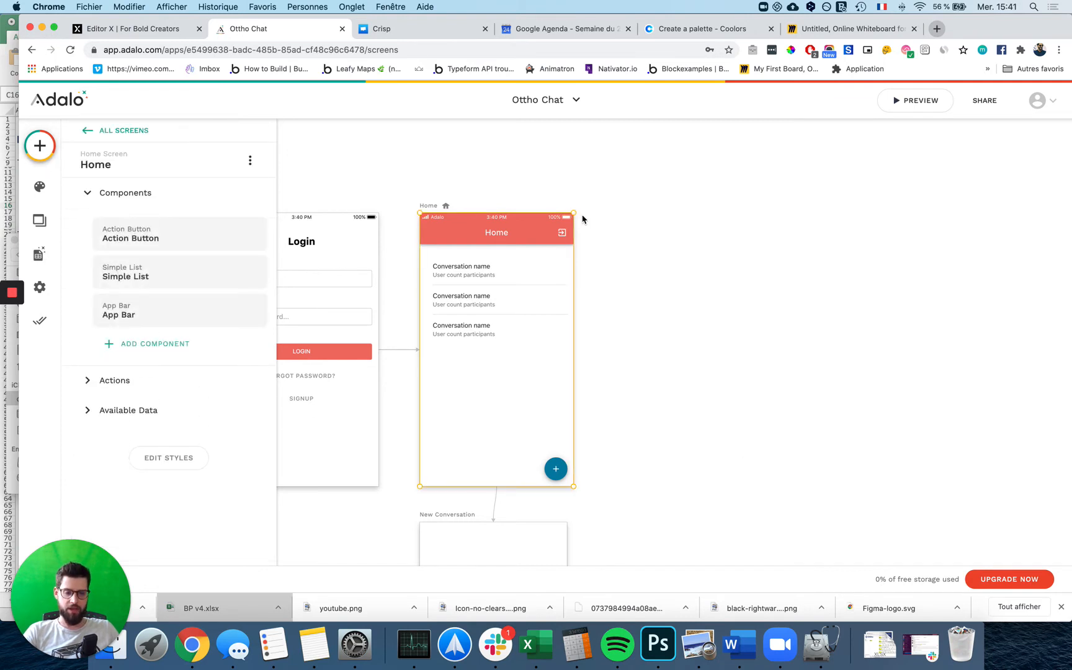
click(676, 303)
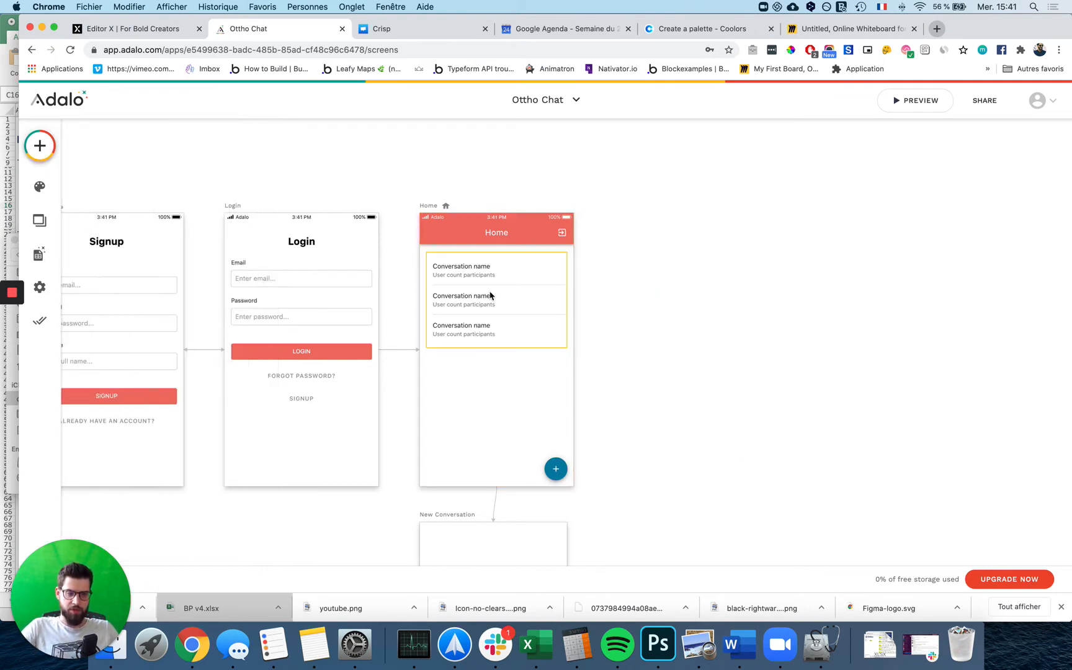
click(501, 400)
- Add a new screen named "messages" from the App Bar screen template
click(39, 145)
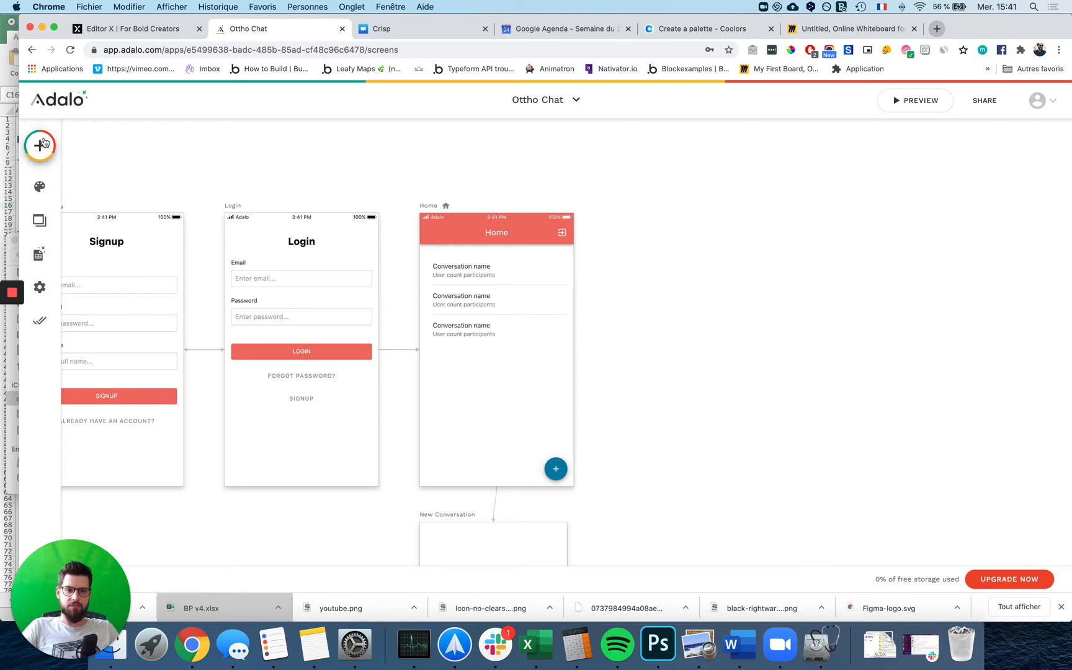
click(217, 144)
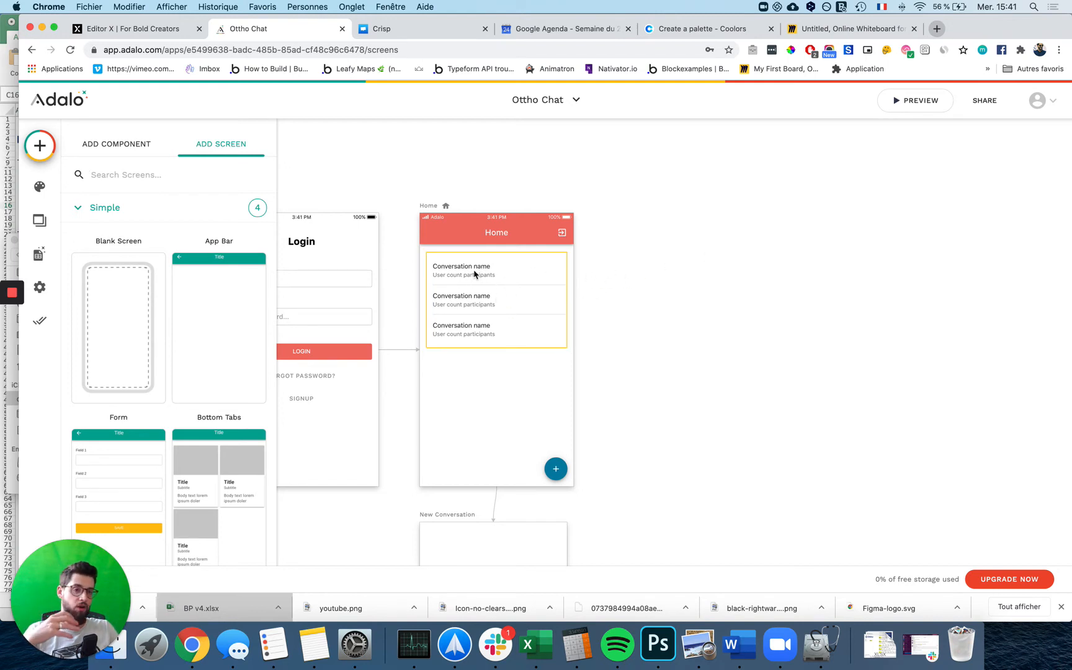
click(236, 277)
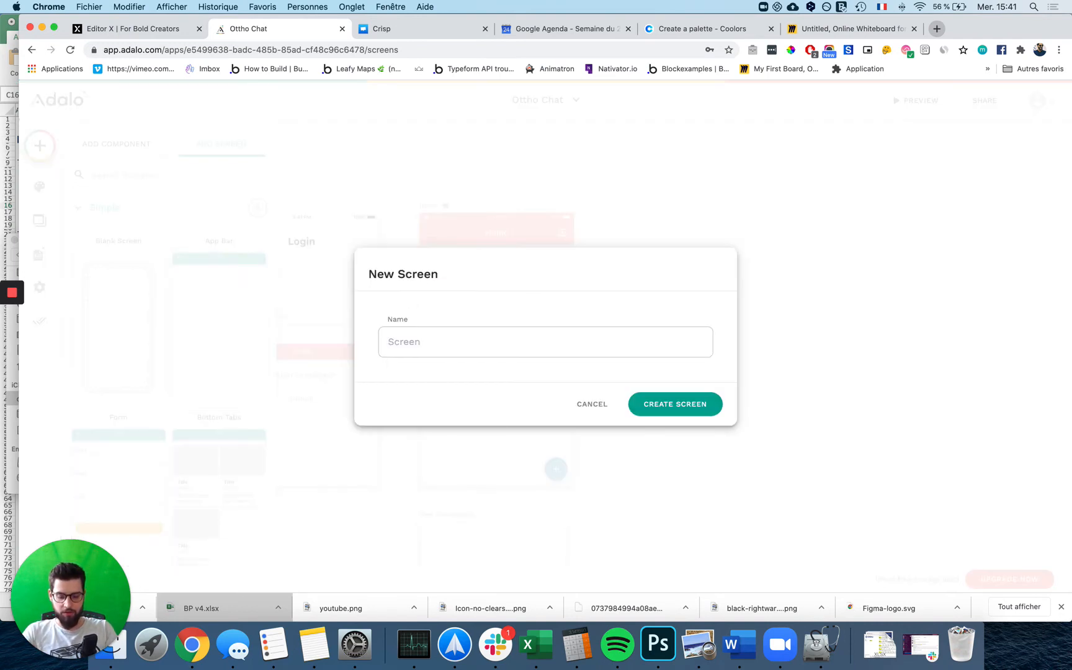
text(mess)
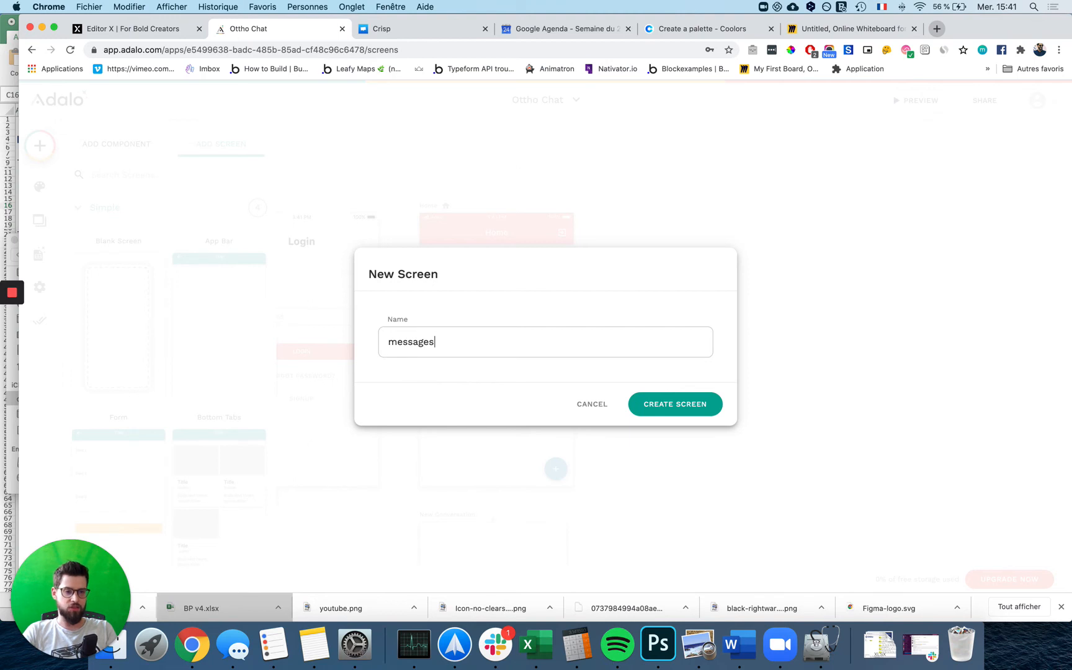
text(ages)
key(Return)
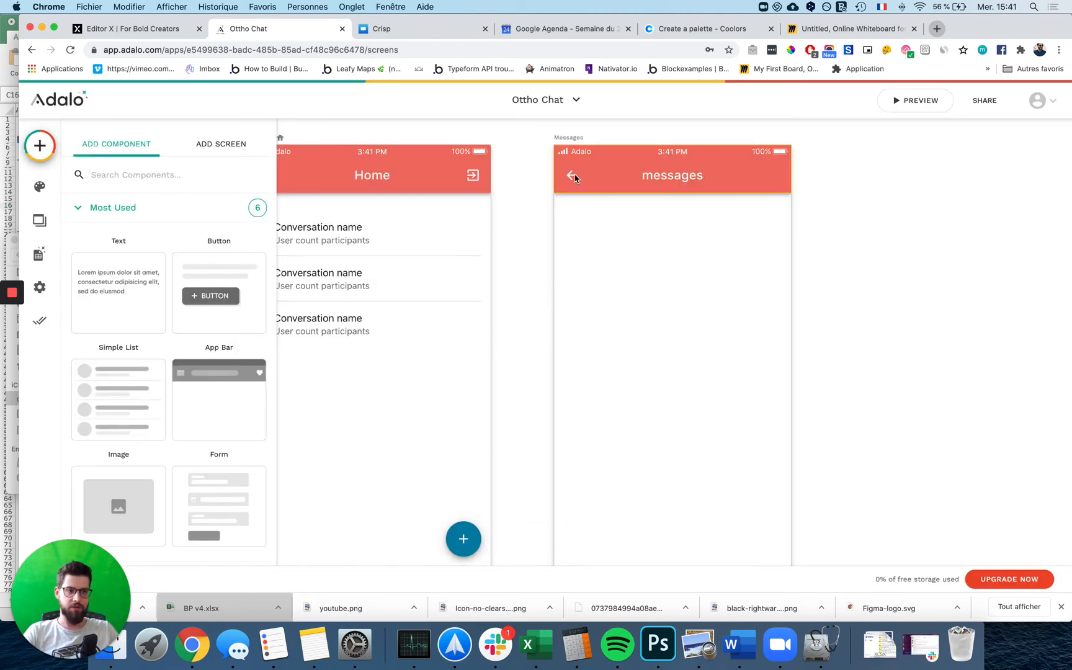
- Enable Right Icon 1 in the messages screen's app bar and set its icon to person_add
click(575, 179)
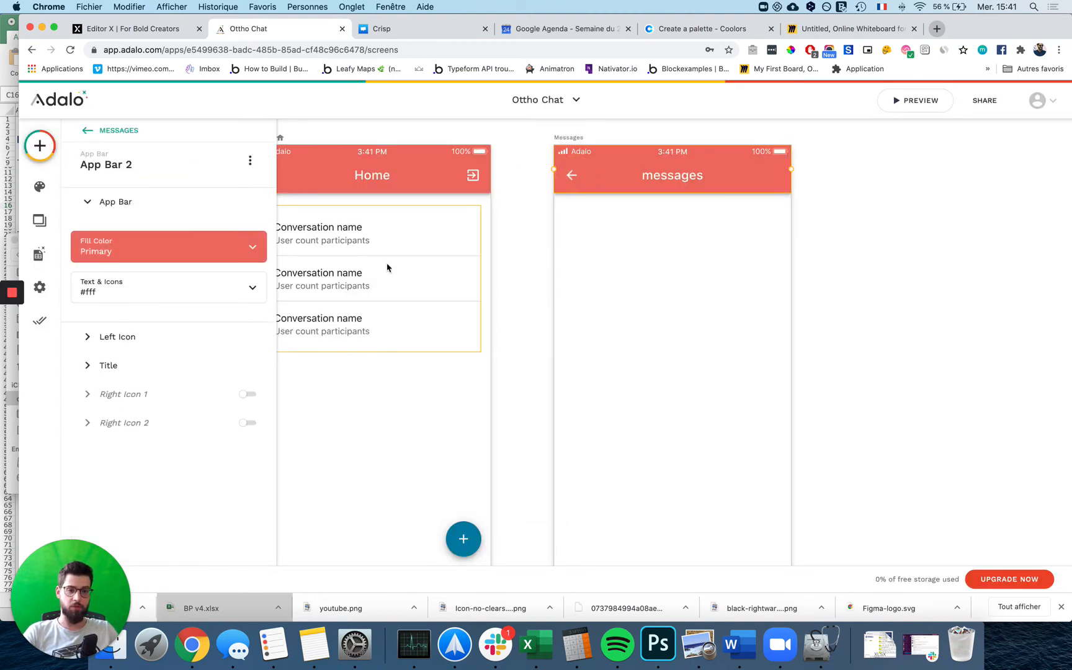
scroll(476, 314, down, 3)
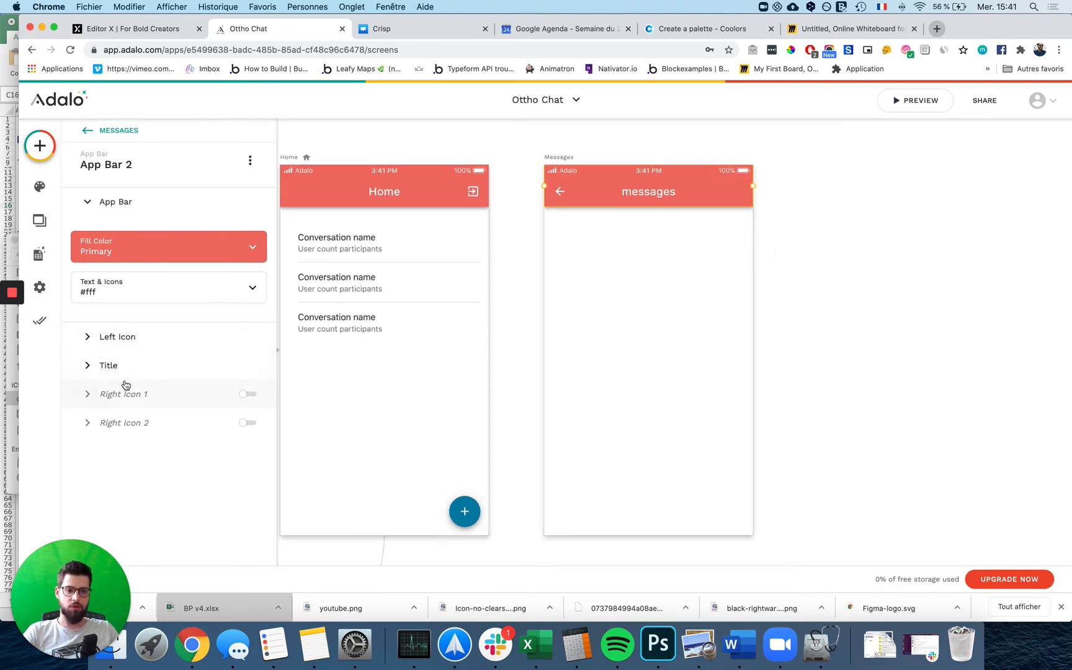
click(247, 394)
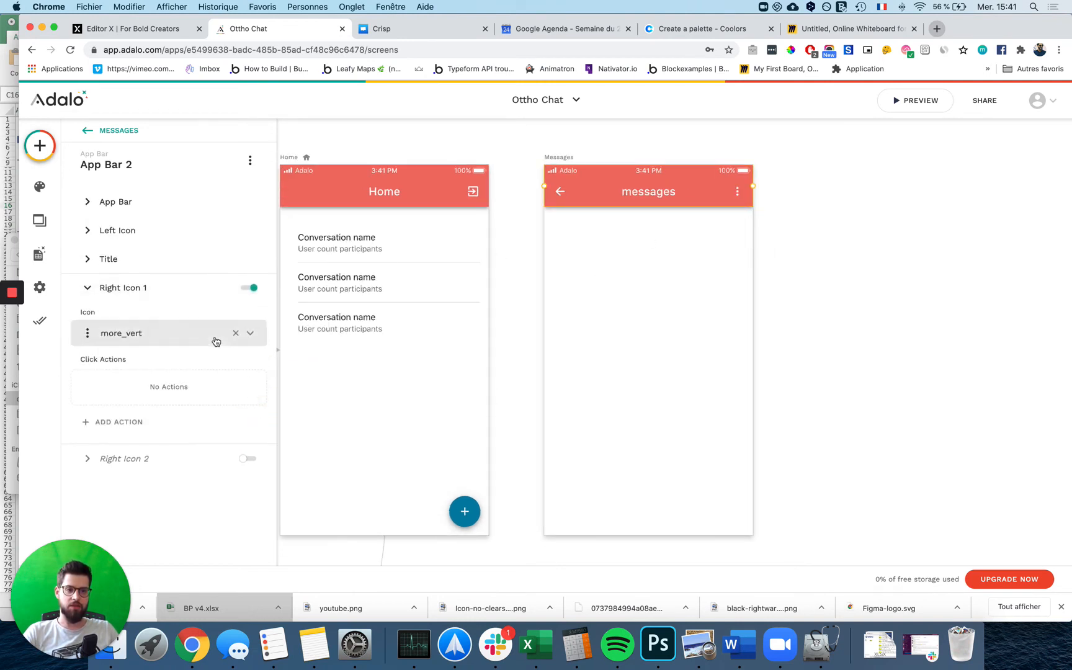
click(236, 333)
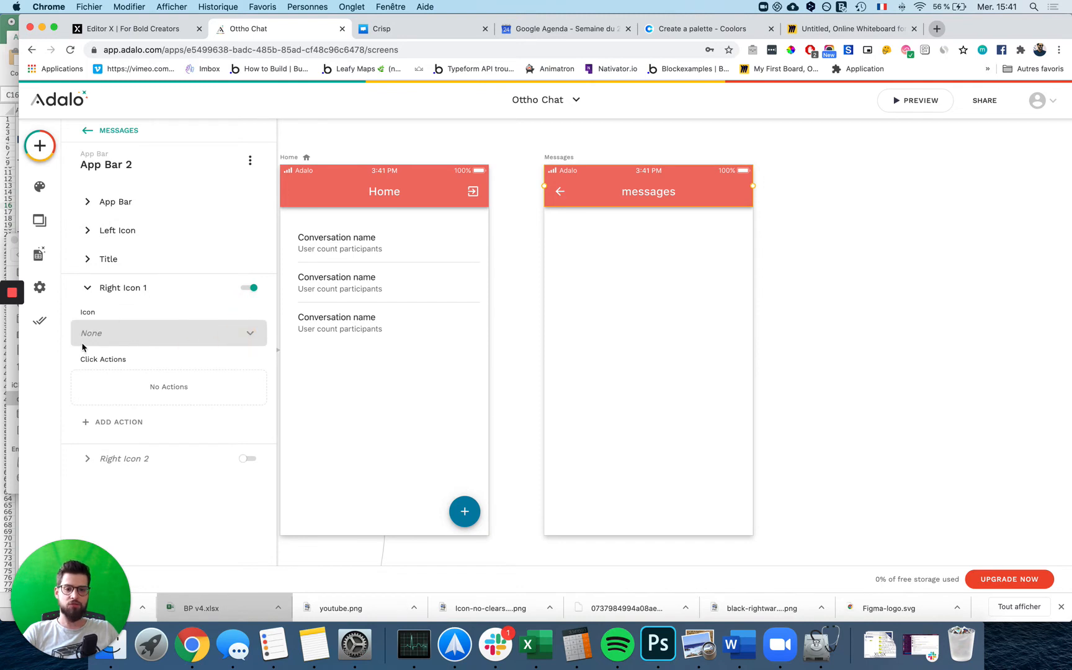
click(114, 338)
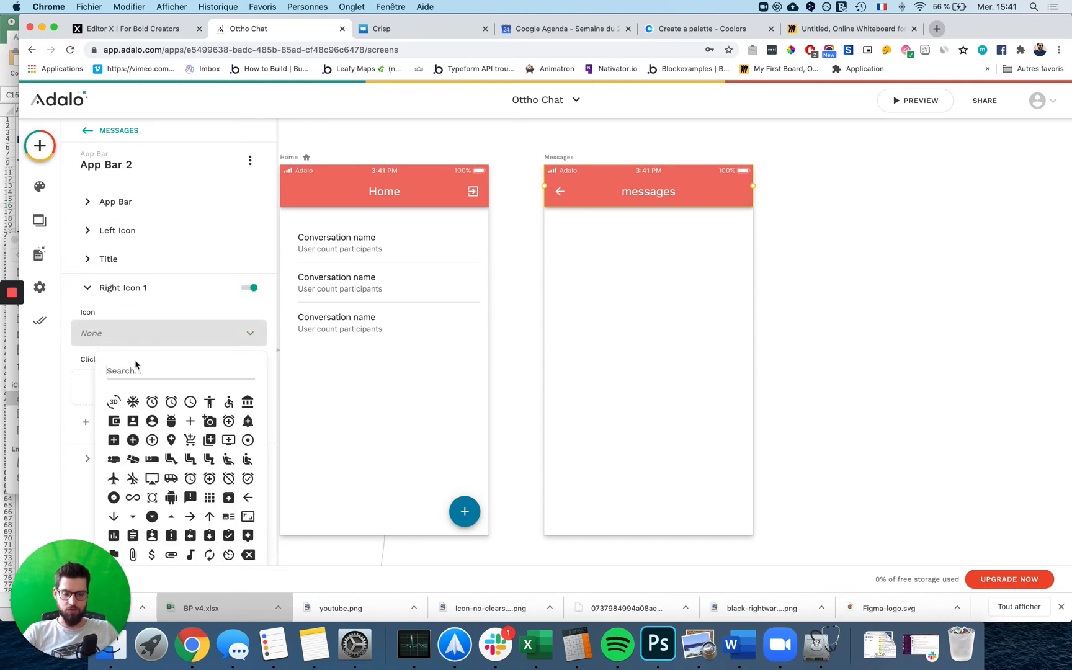
text(plu)
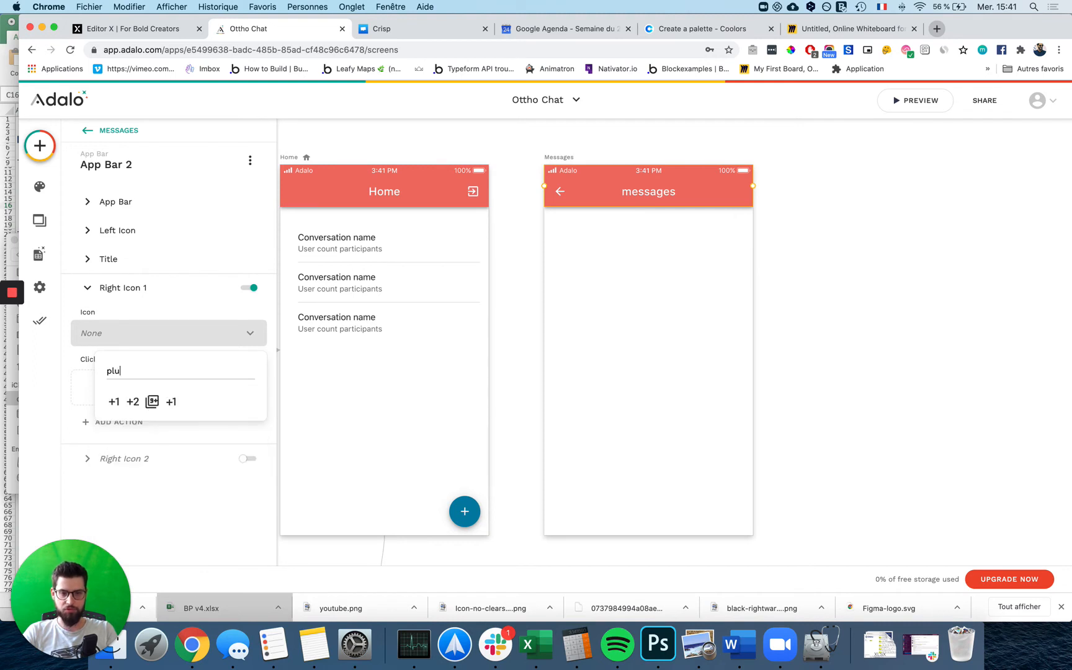
key(BackSpace)
key(BackSpace)
key(BackSpace)
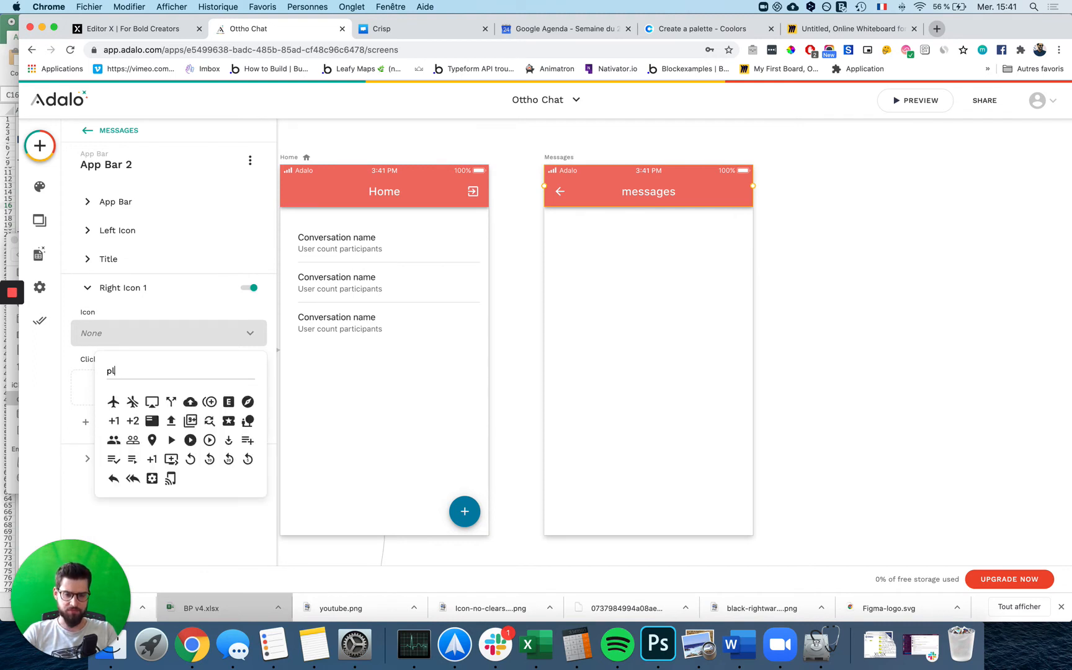
text(add)
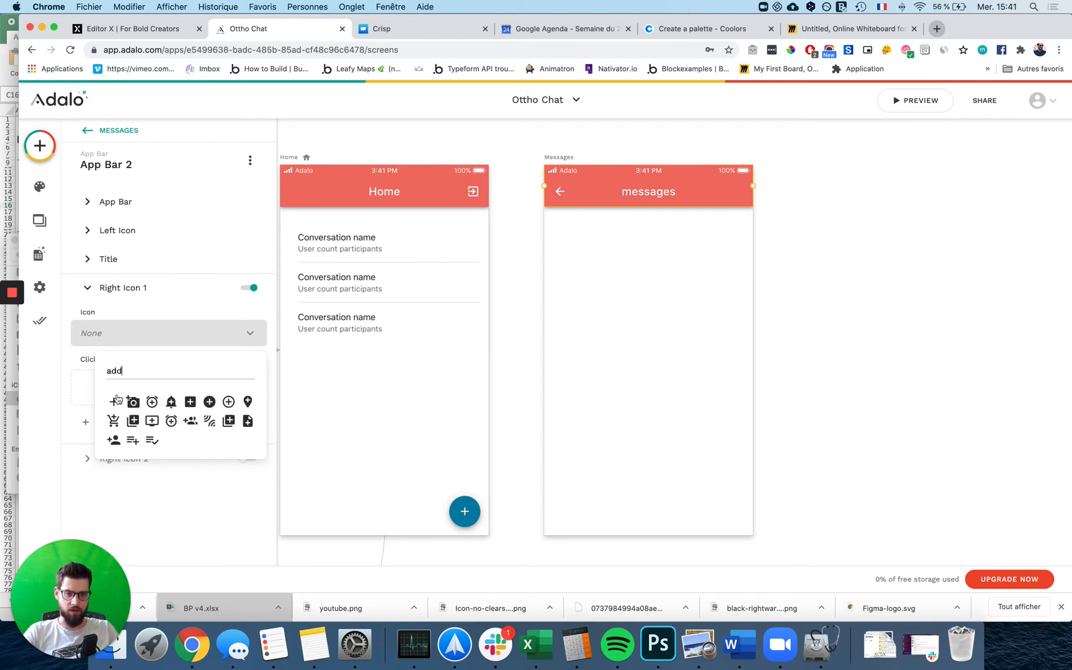
click(114, 440)
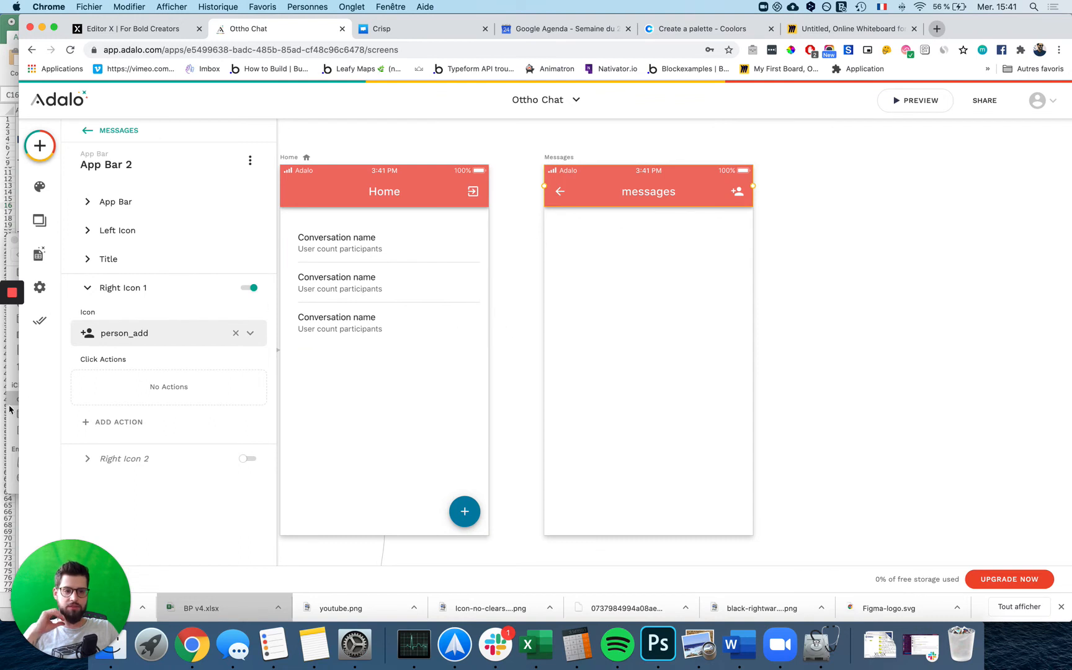
click(531, 446)
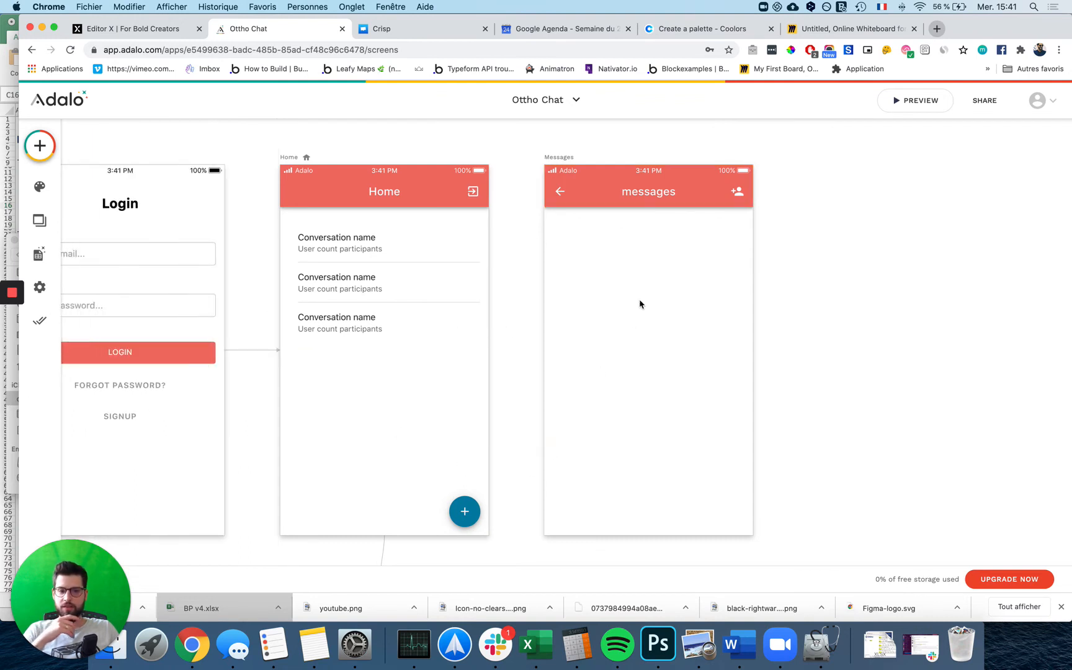
- Add a new screen named "Exemple" from the Chat screen template in the Misc category
click(39, 147)
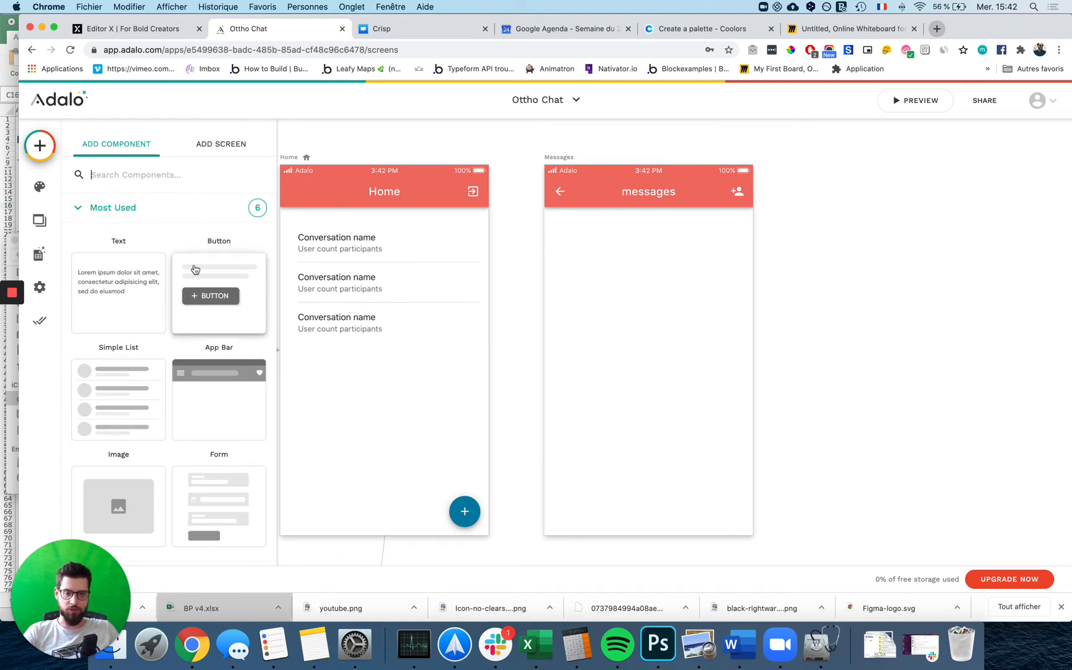
click(221, 143)
scroll(180, 384, down, 10)
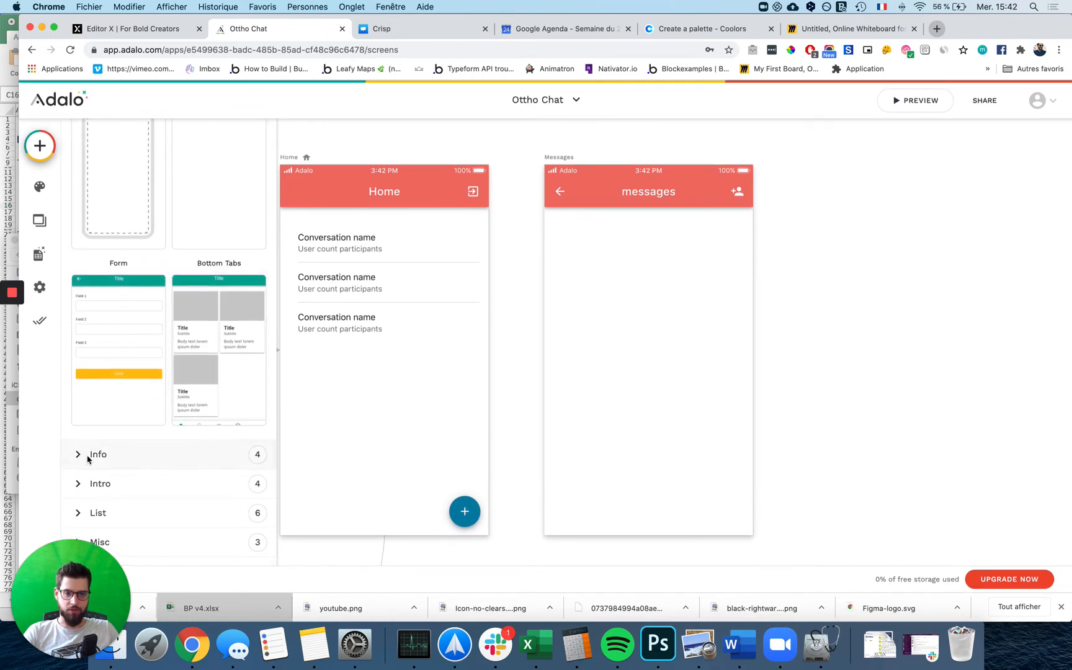
click(87, 456)
scroll(87, 466, down, 6)
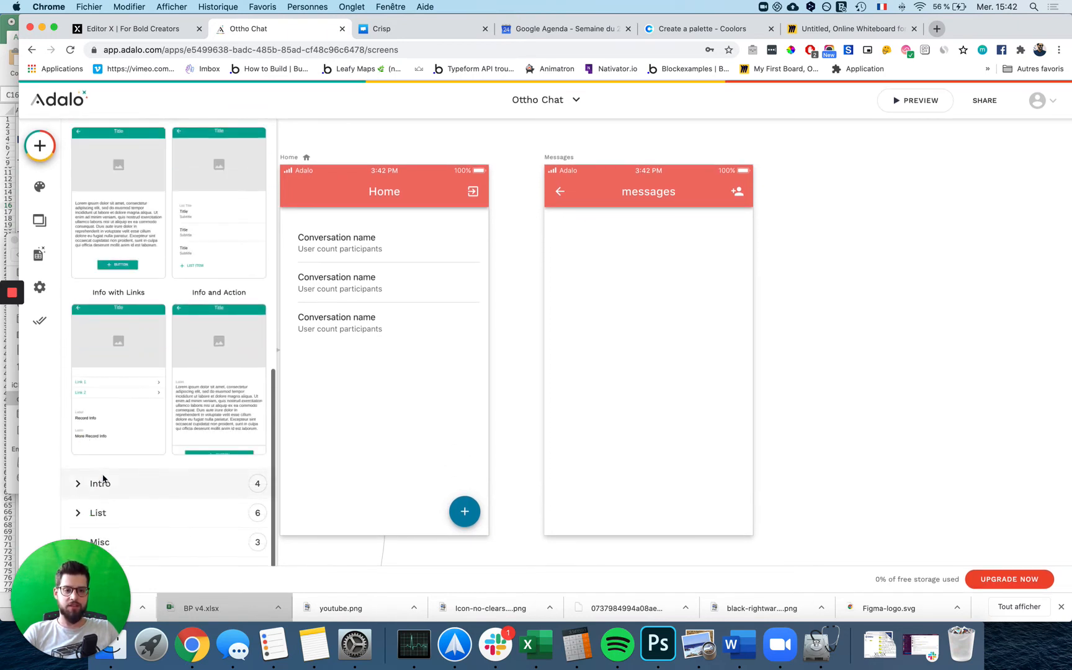
click(100, 483)
scroll(88, 483, down, 4)
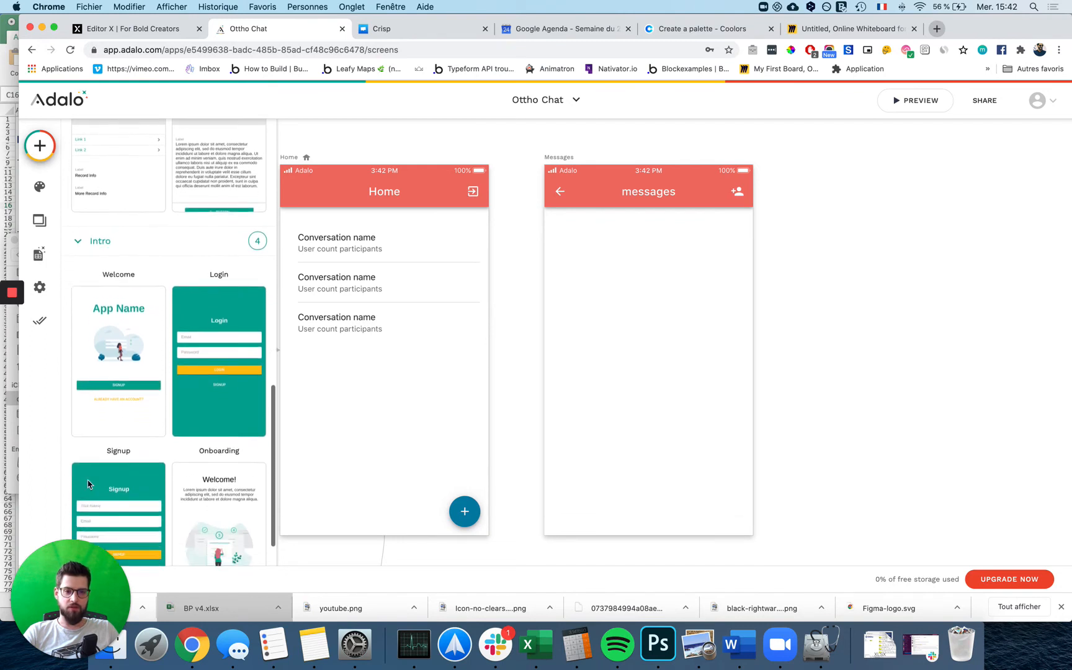
scroll(88, 484, down, 3)
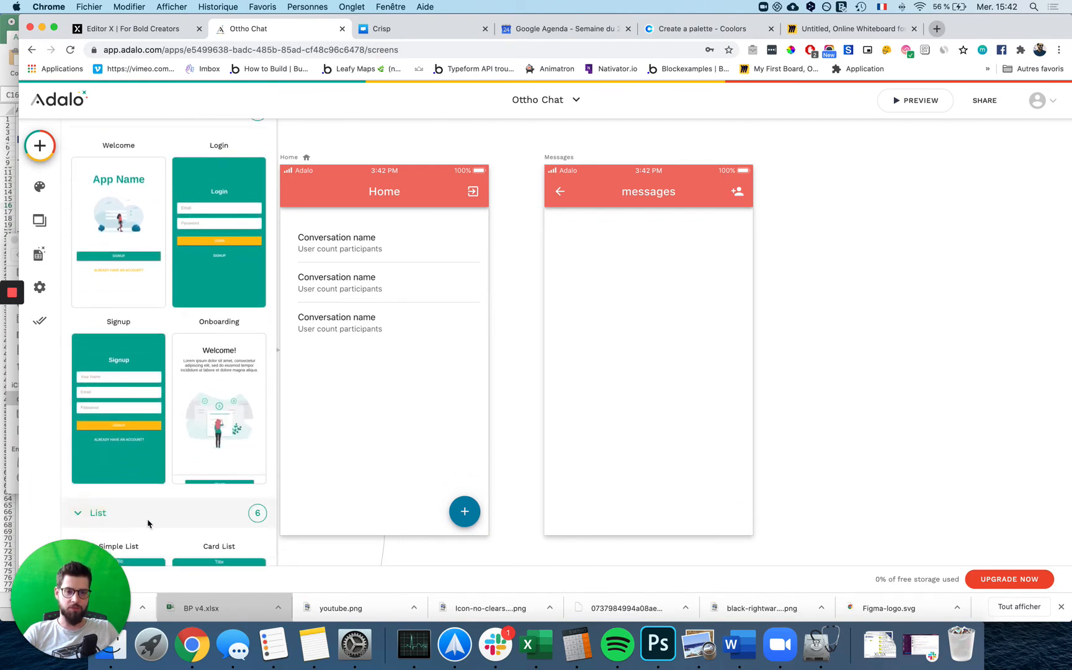
click(148, 524)
scroll(148, 520, down, 5)
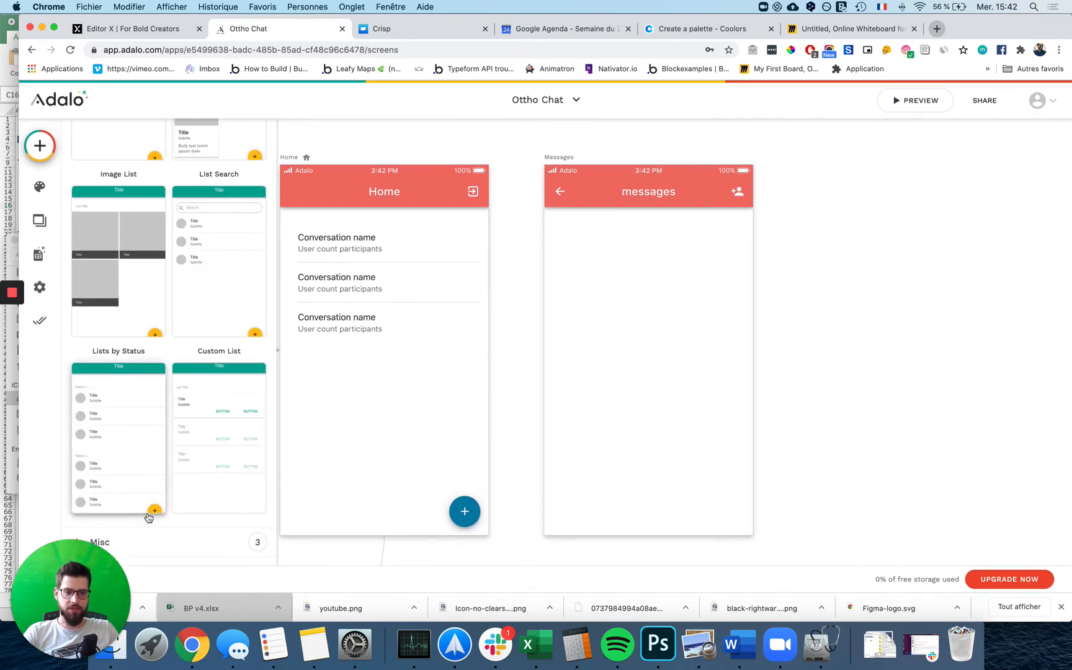
click(142, 541)
scroll(143, 542, down, 6)
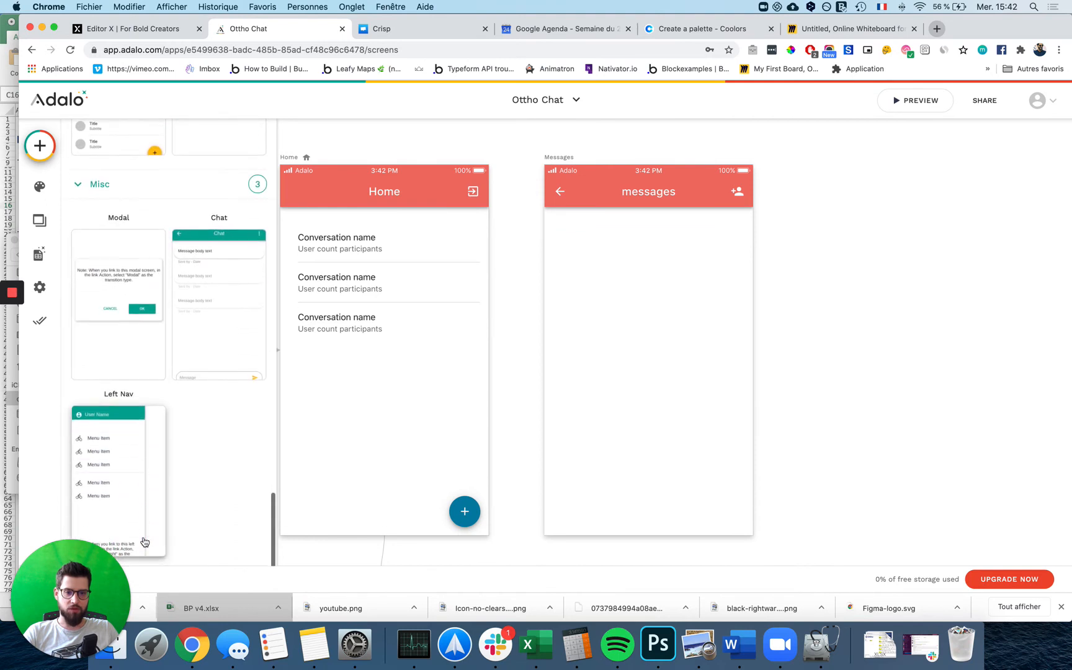
click(224, 377)
text(Exemple)
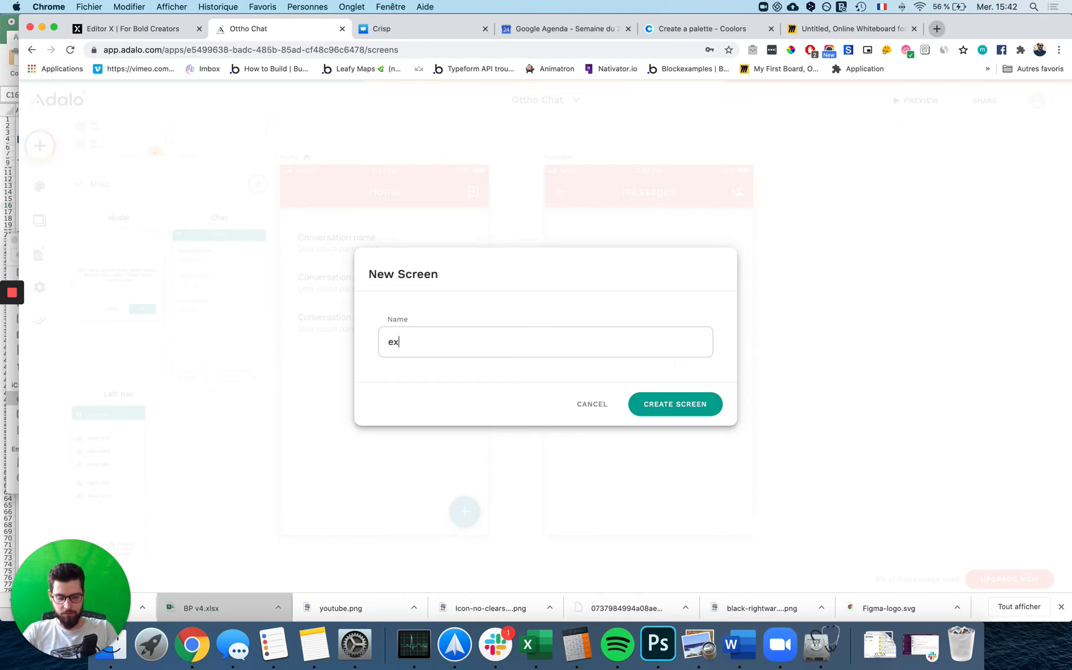
key(Return)
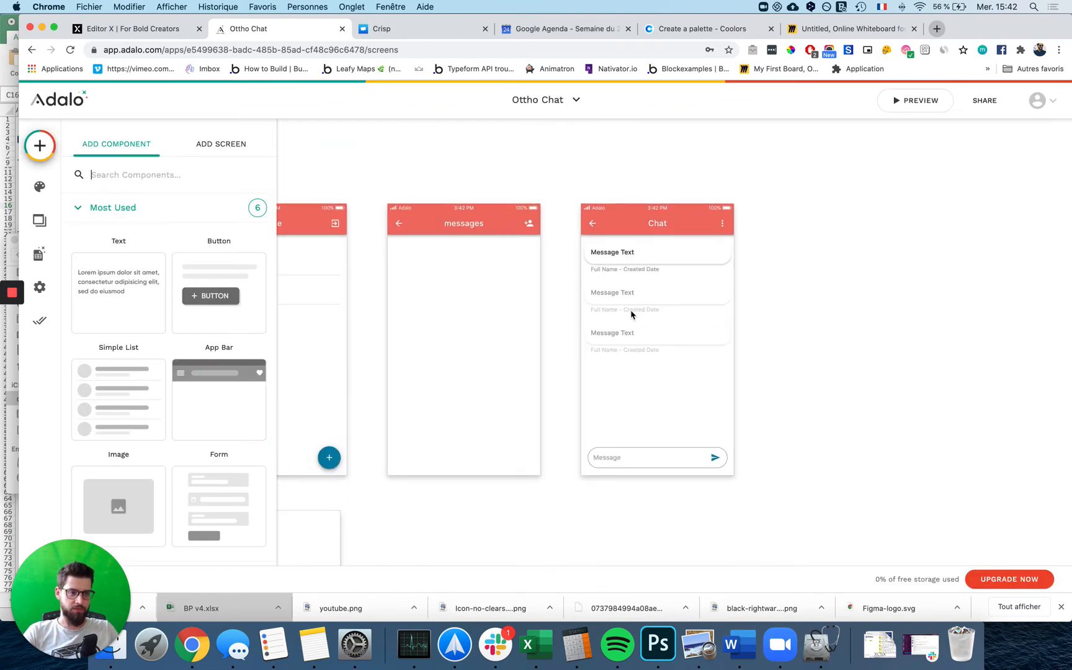
- Try to copy the message bar's background rectangle from the Exemple screen to the messages screen, and undo the paste
click(671, 451)
click(672, 447)
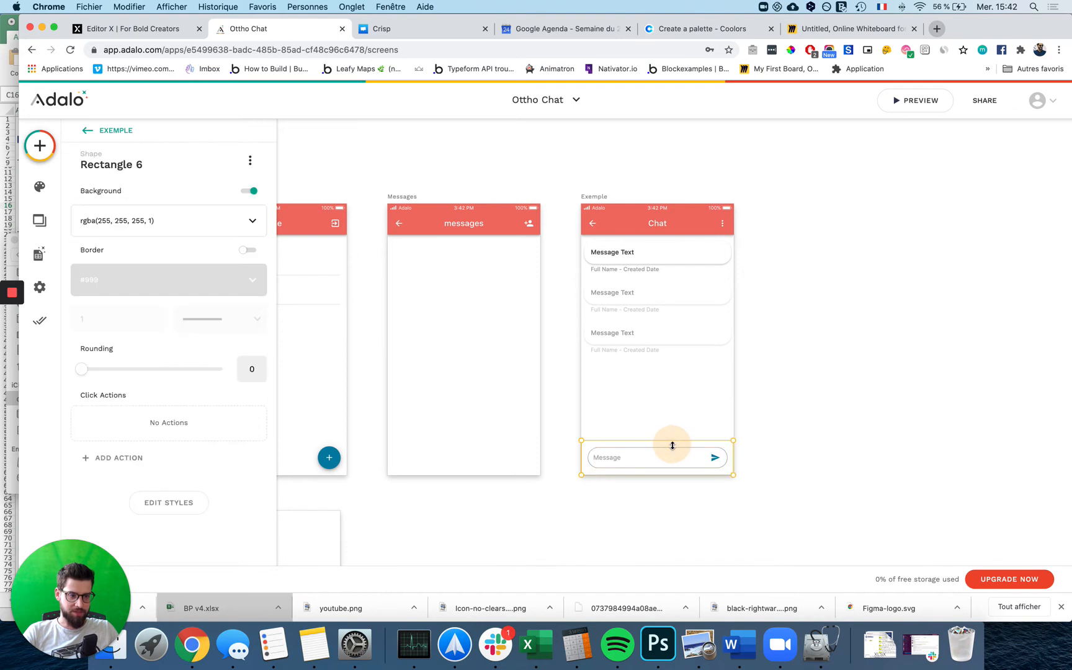
click(671, 446)
click(670, 445)
key(super+c)
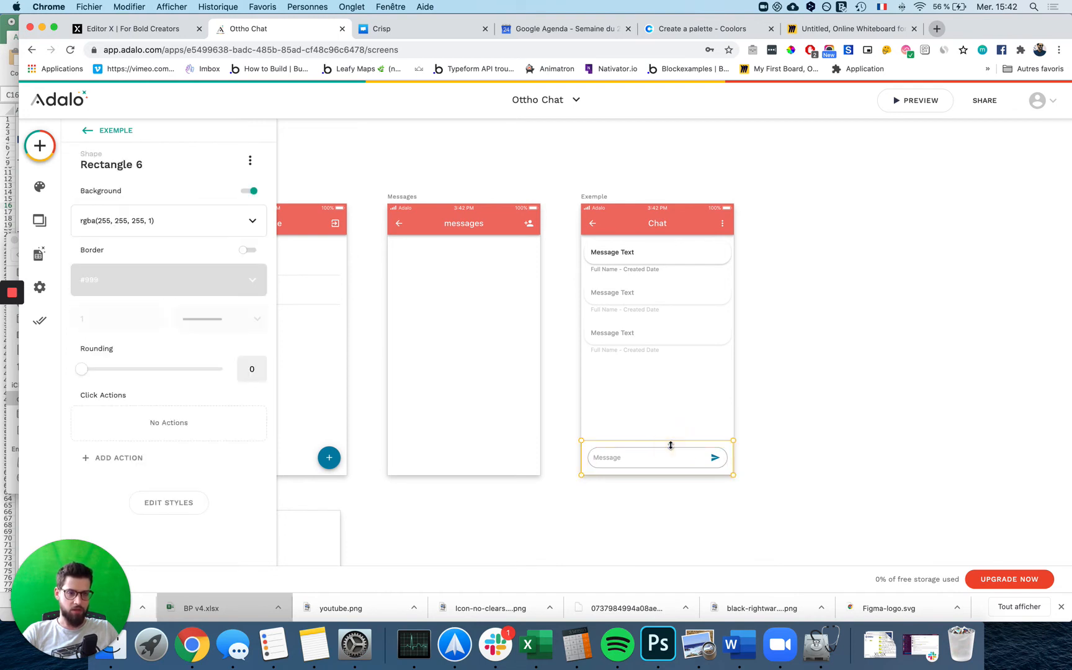
click(417, 461)
key(super+v)
key(super+z)
- Copy the complete message input bar with its send icon from the Exemple screen to the foot of the messages screen
click(537, 437)
drag(556, 432, 757, 524)
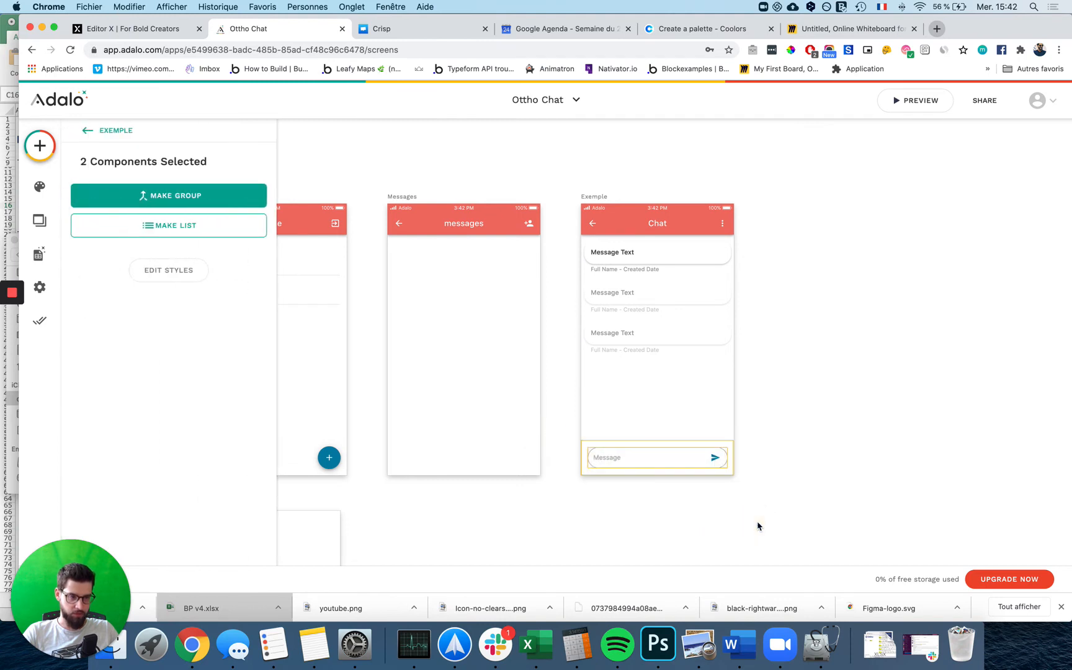
drag(588, 476, 394, 474)
click(561, 424)
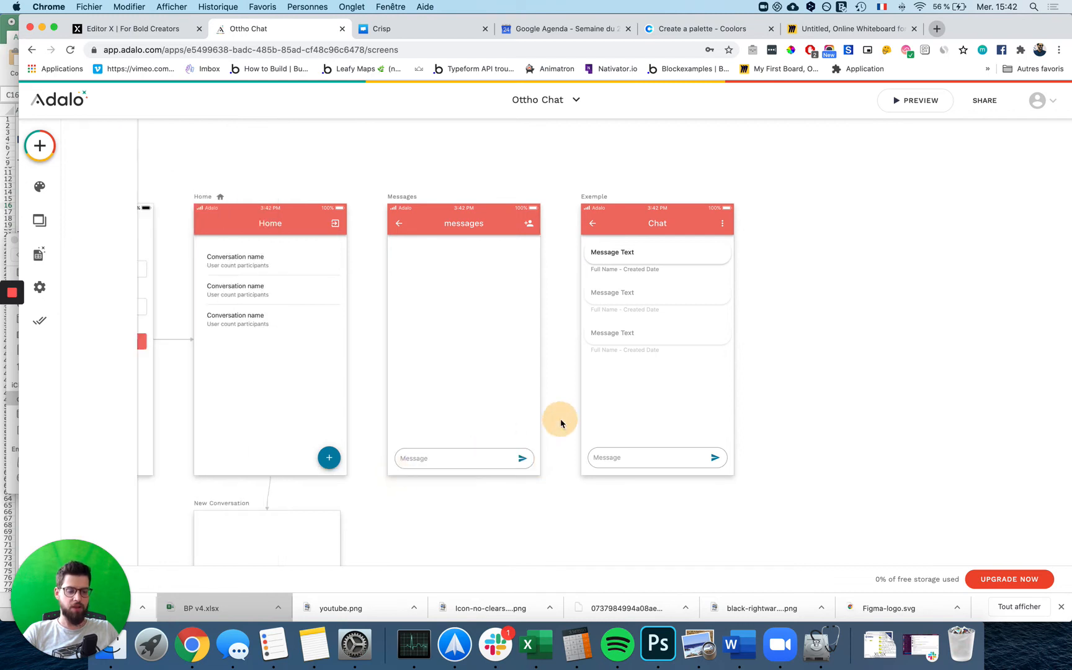
- Copy the message list from the Exemple screen to the messages screen, just below the app bar
click(627, 310)
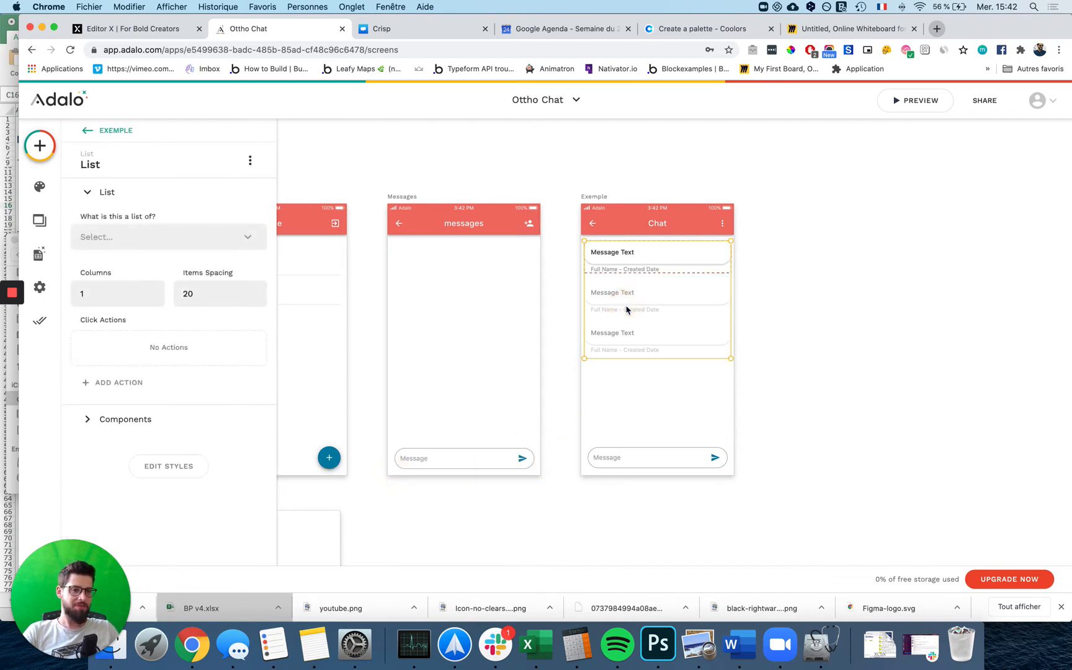
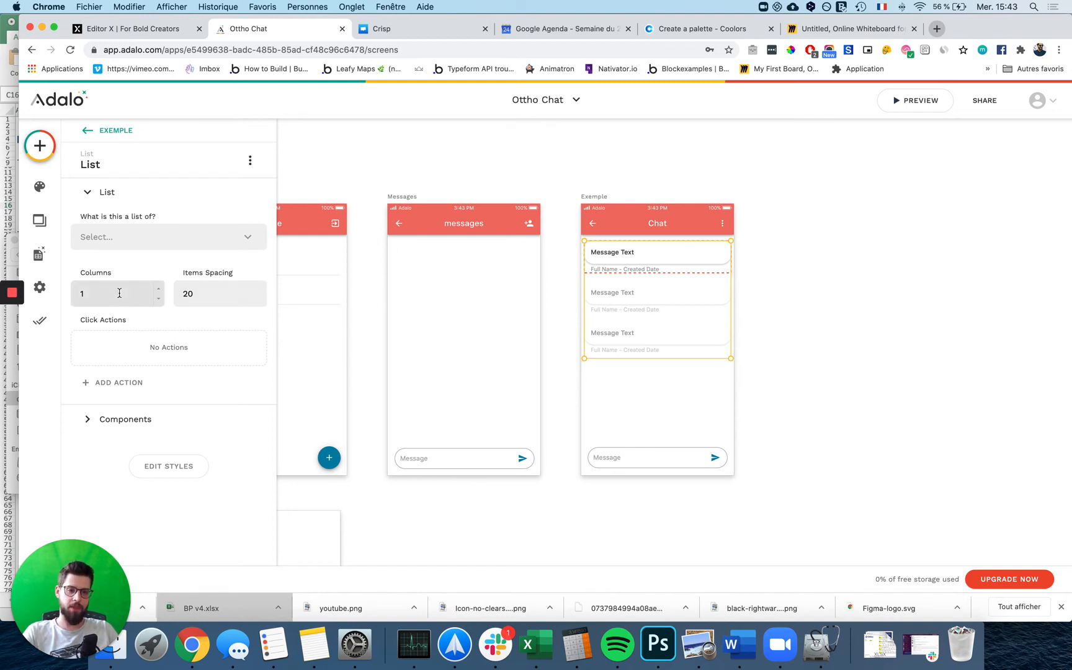
scroll(500, 390, left, 1)
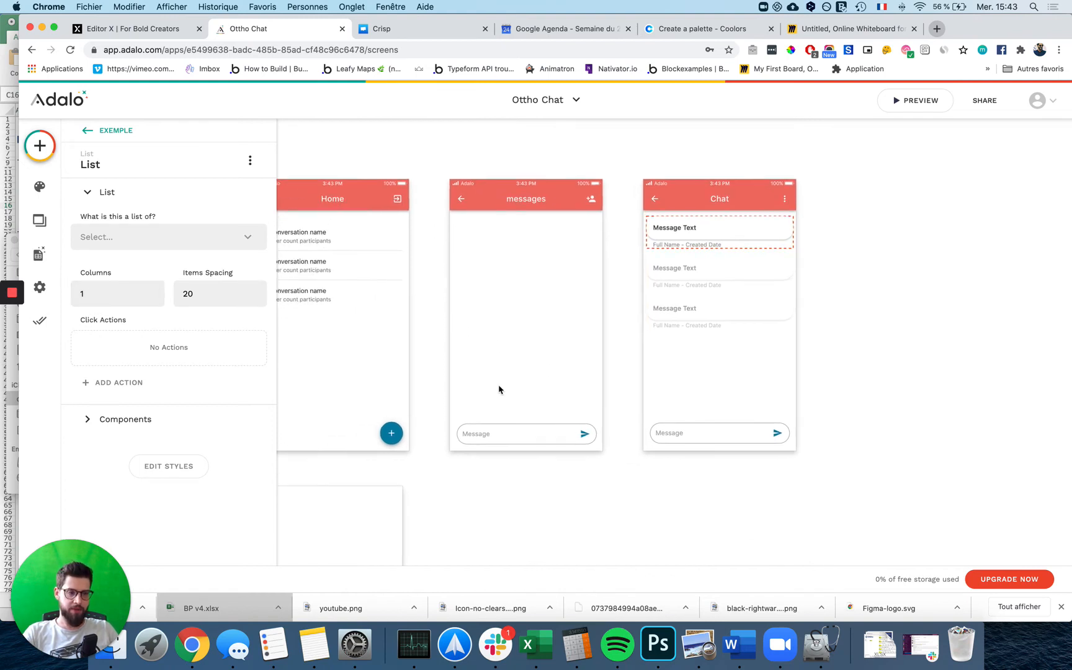
scroll(500, 390, right, 1)
click(671, 334)
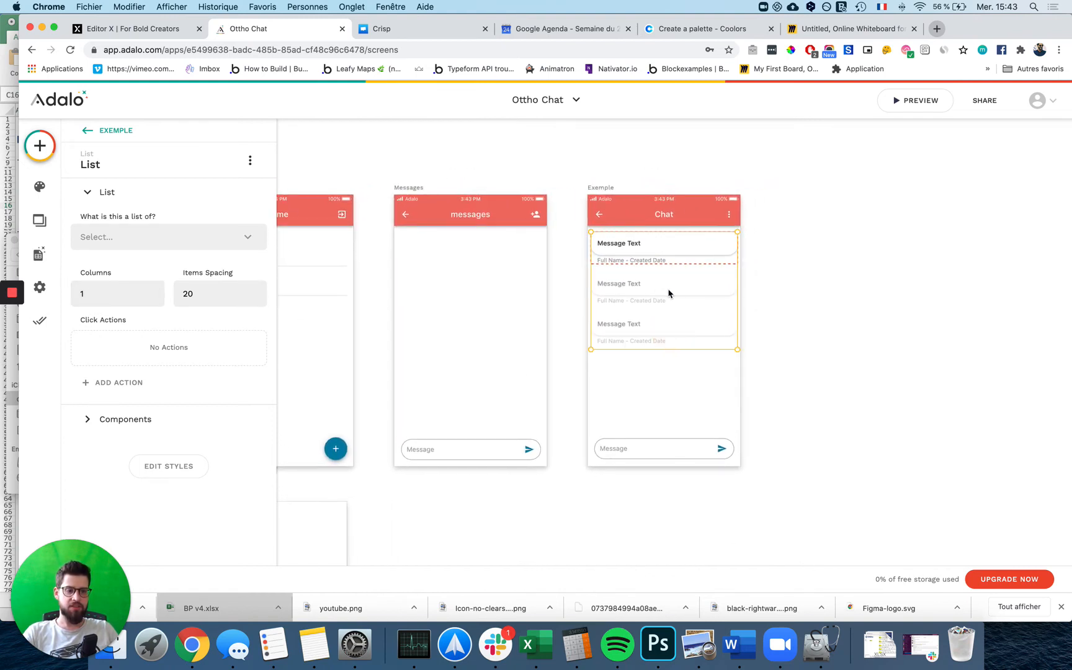
click(467, 287)
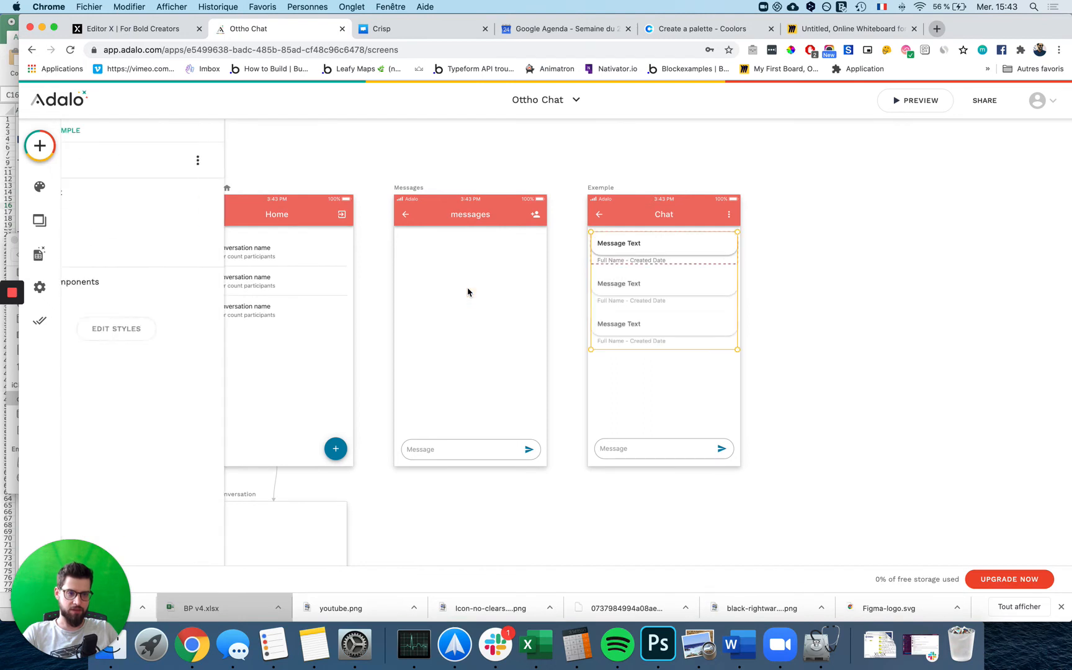
drag(620, 297, 430, 304)
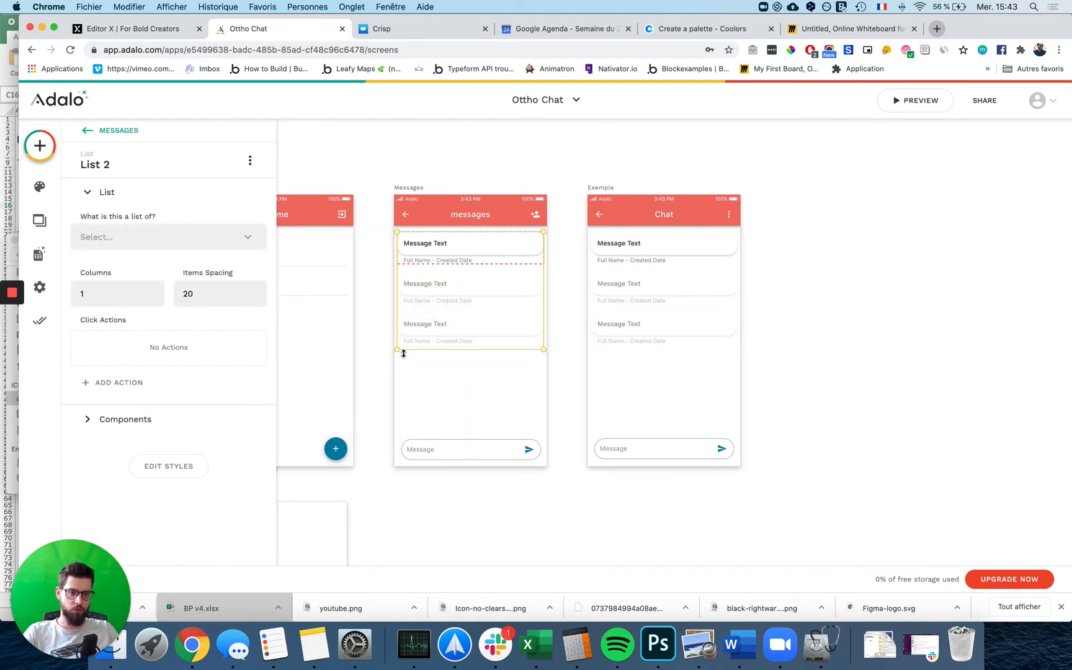
click(447, 303)
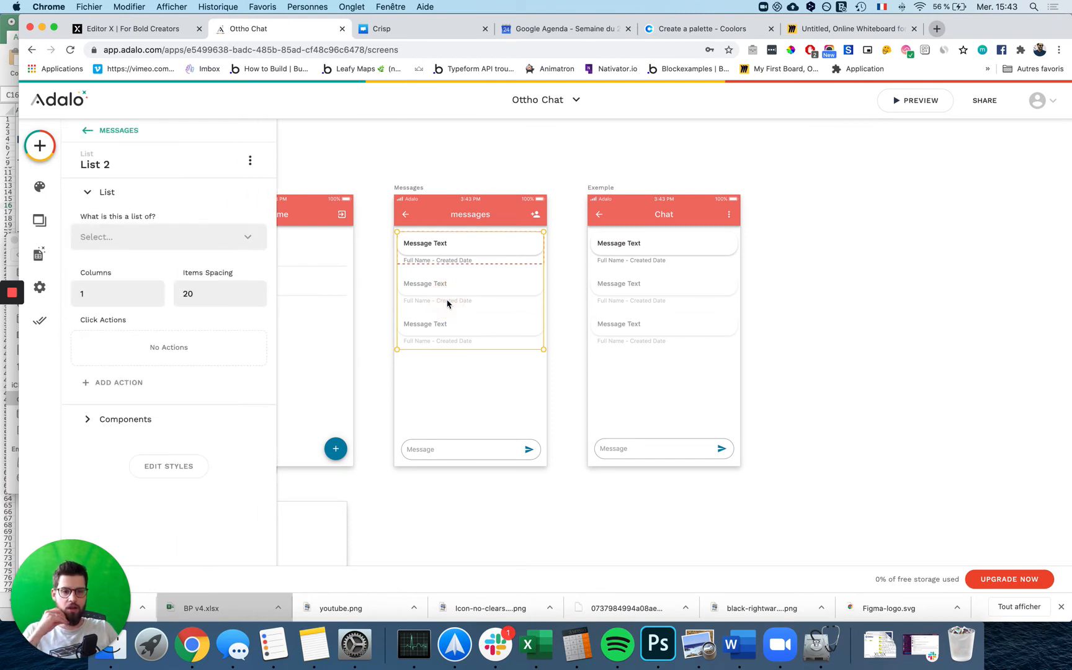
- Create a new database collection named "messages"
click(38, 254)
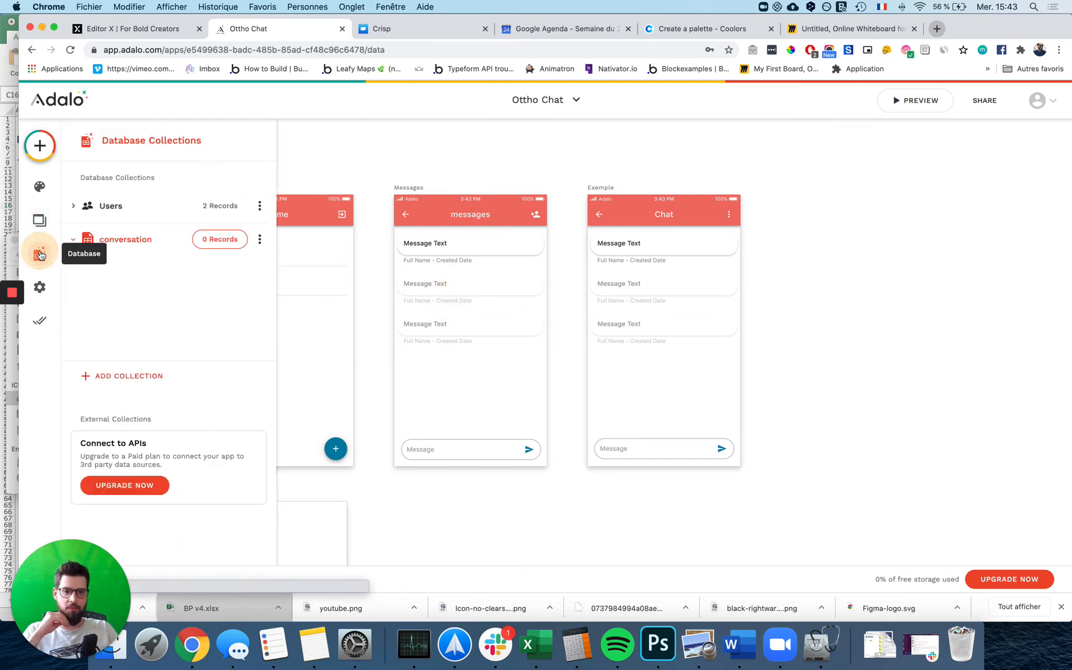
click(128, 376)
click(117, 292)
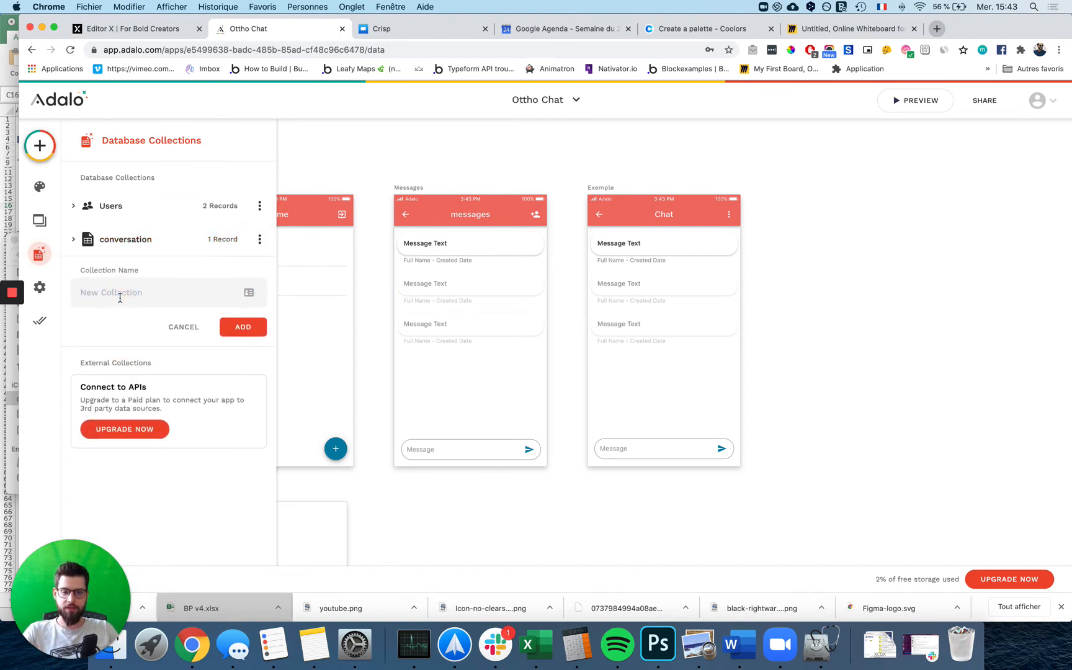
text(message)
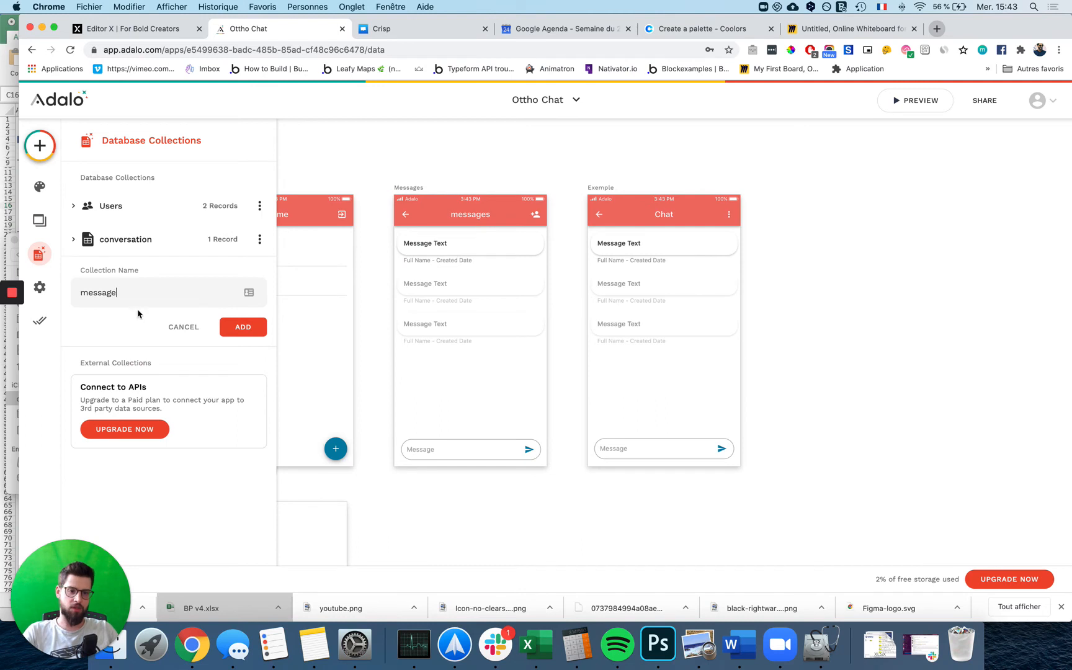
click(244, 327)
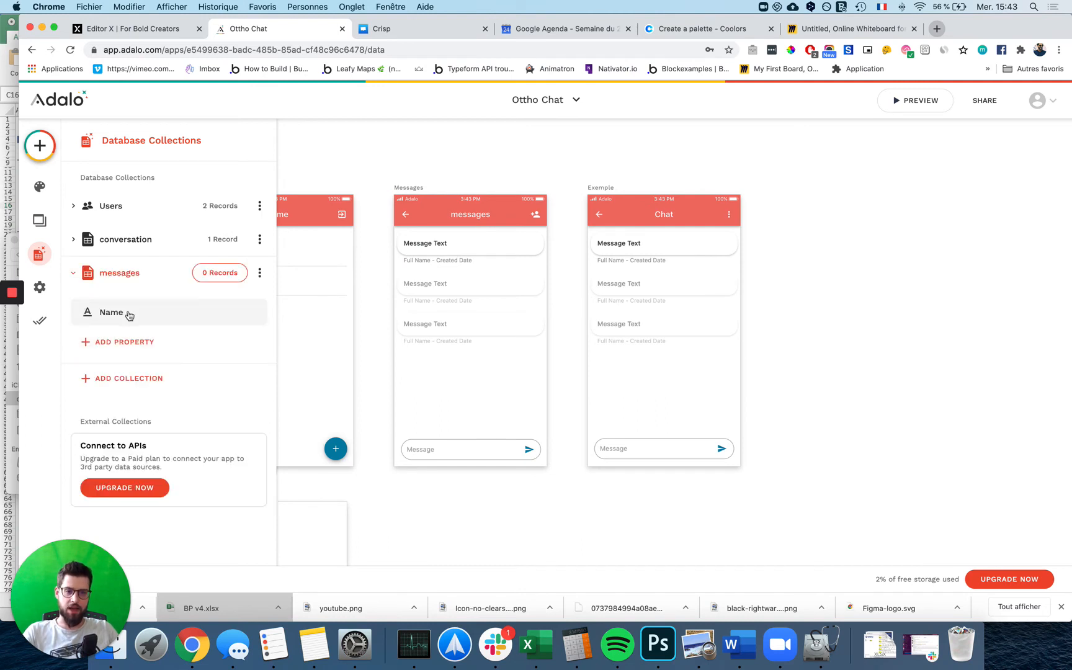
- Add a Text property named "message text" to the messages collection
click(122, 340)
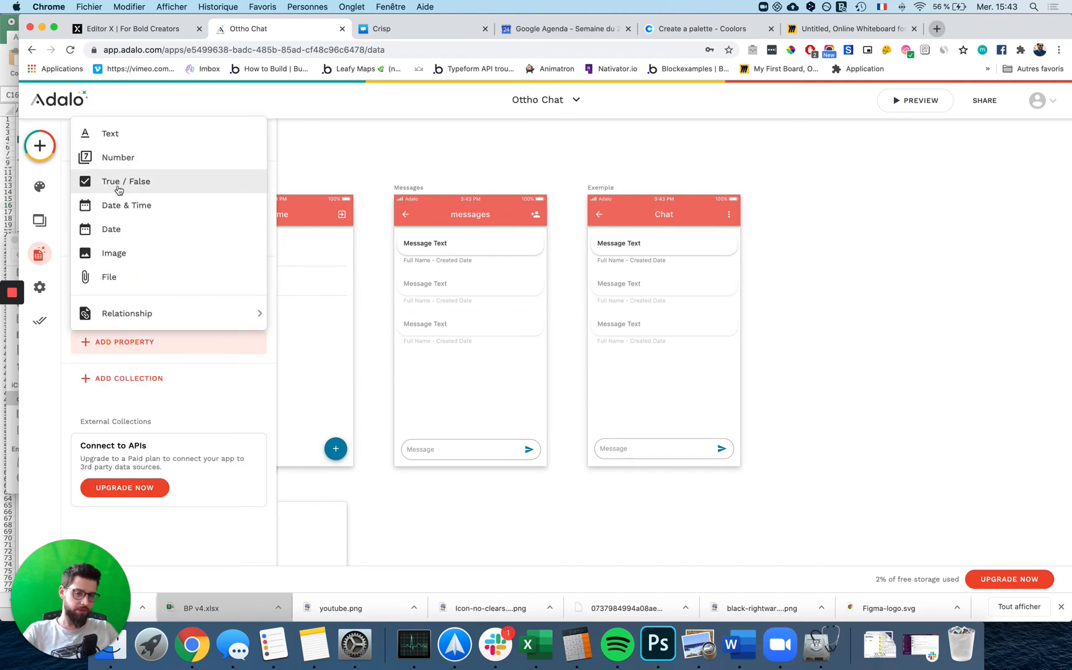
click(118, 135)
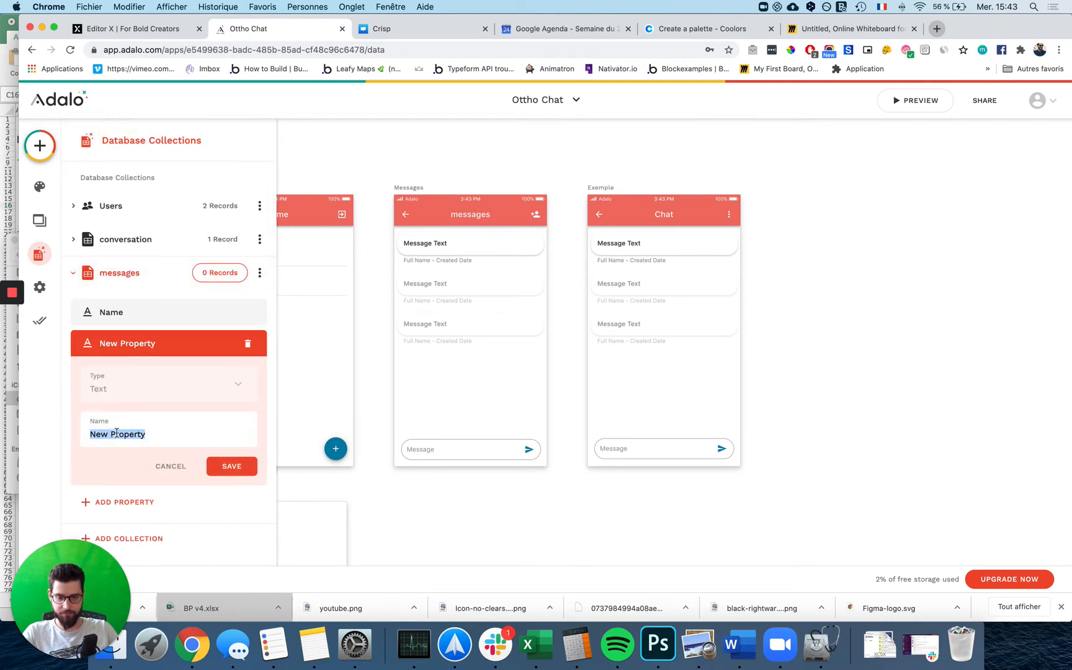
text(message text)
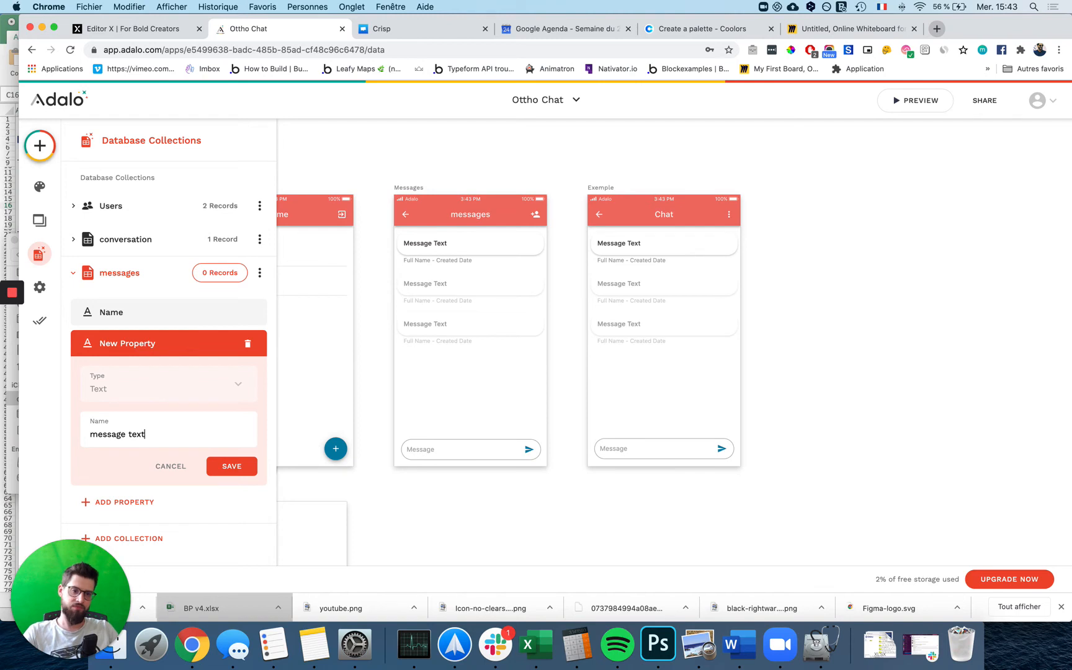
click(215, 466)
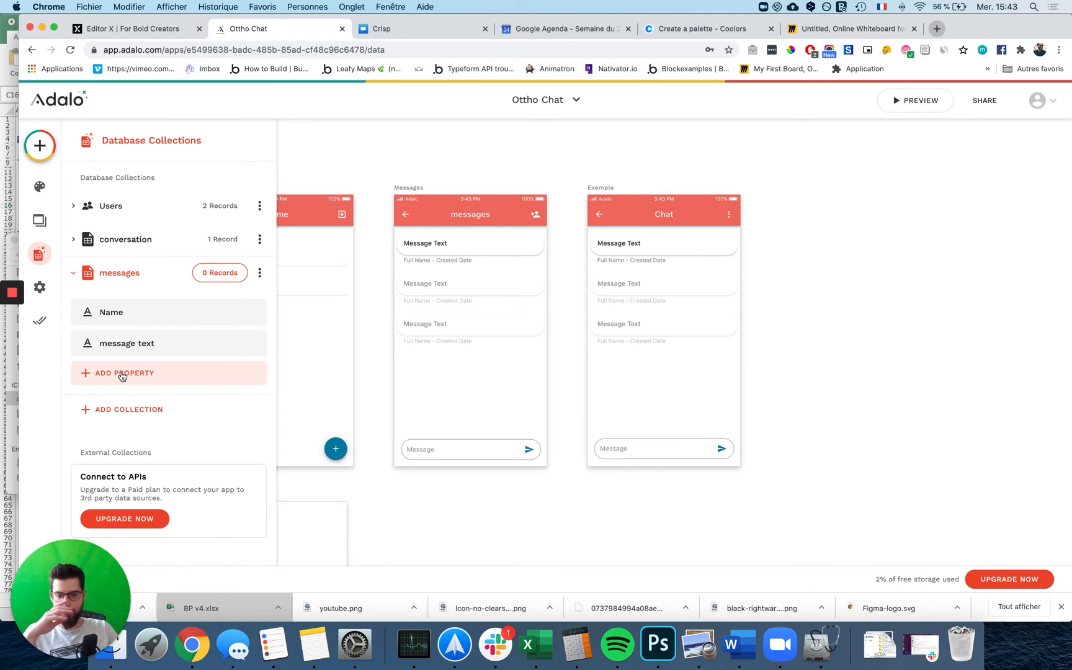
- Add a Text property named "emetteur" to the messages collection
click(123, 375)
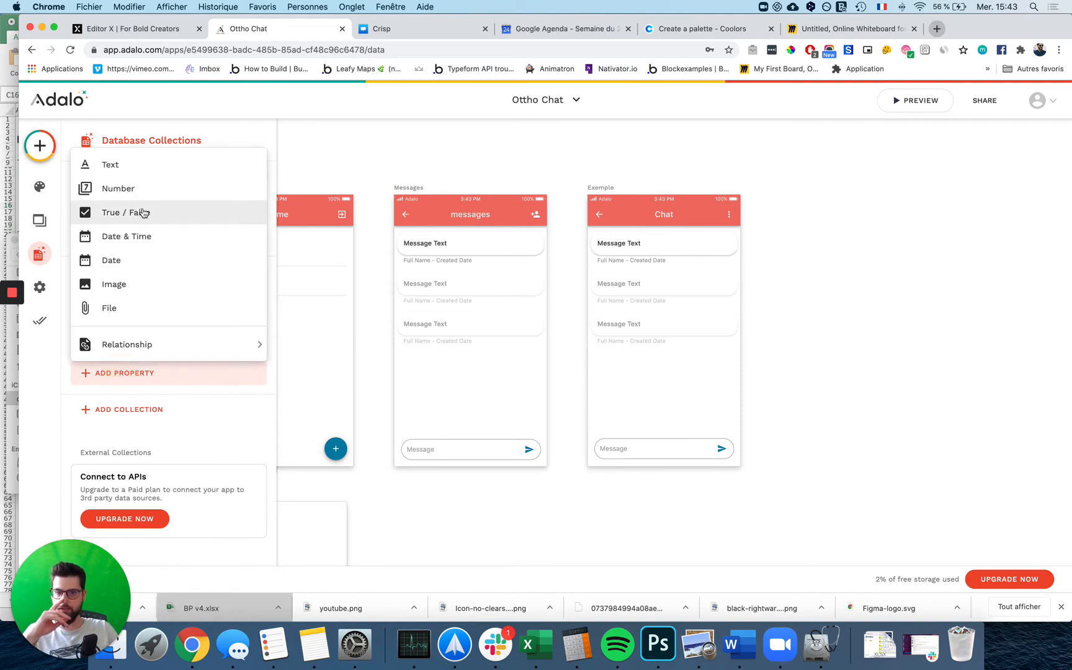
click(131, 167)
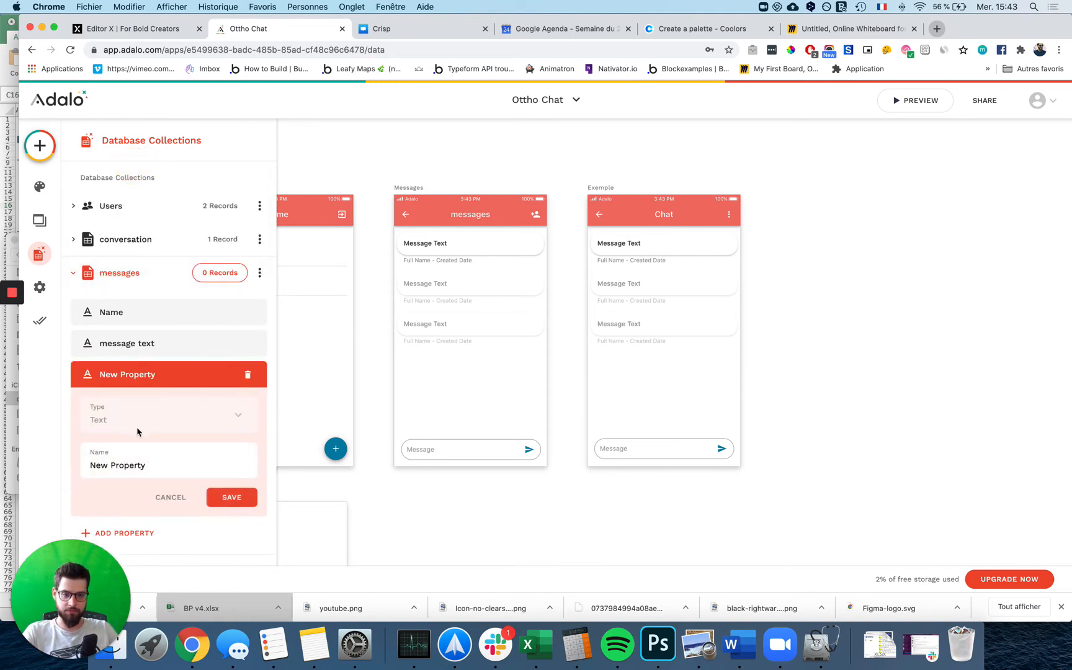
click(127, 466)
key(super+a)
text(em)
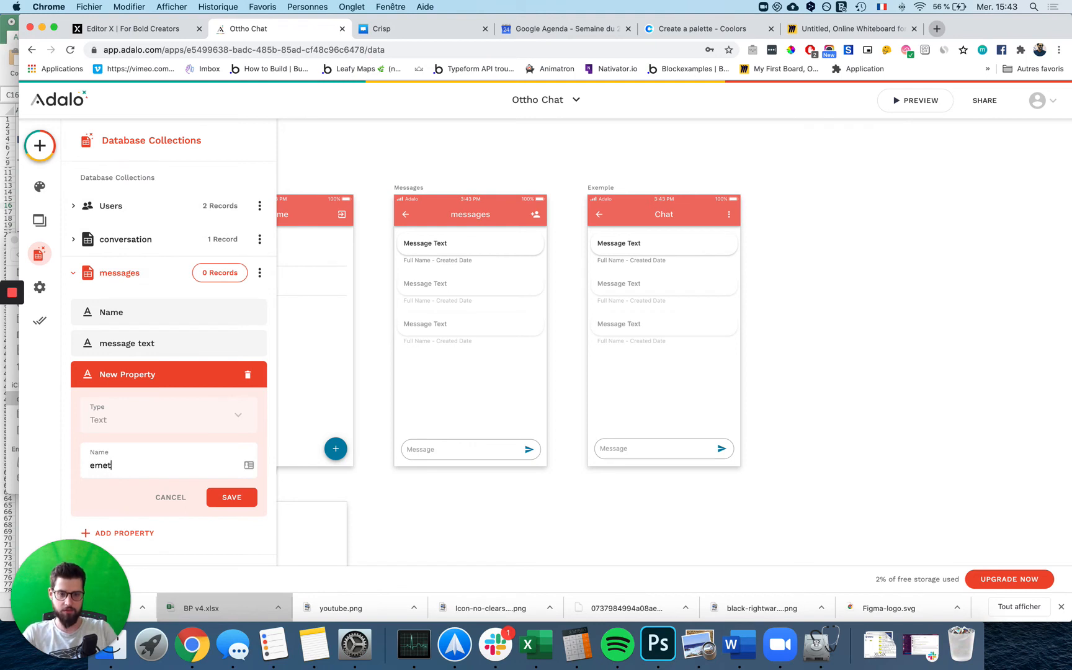
click(235, 501)
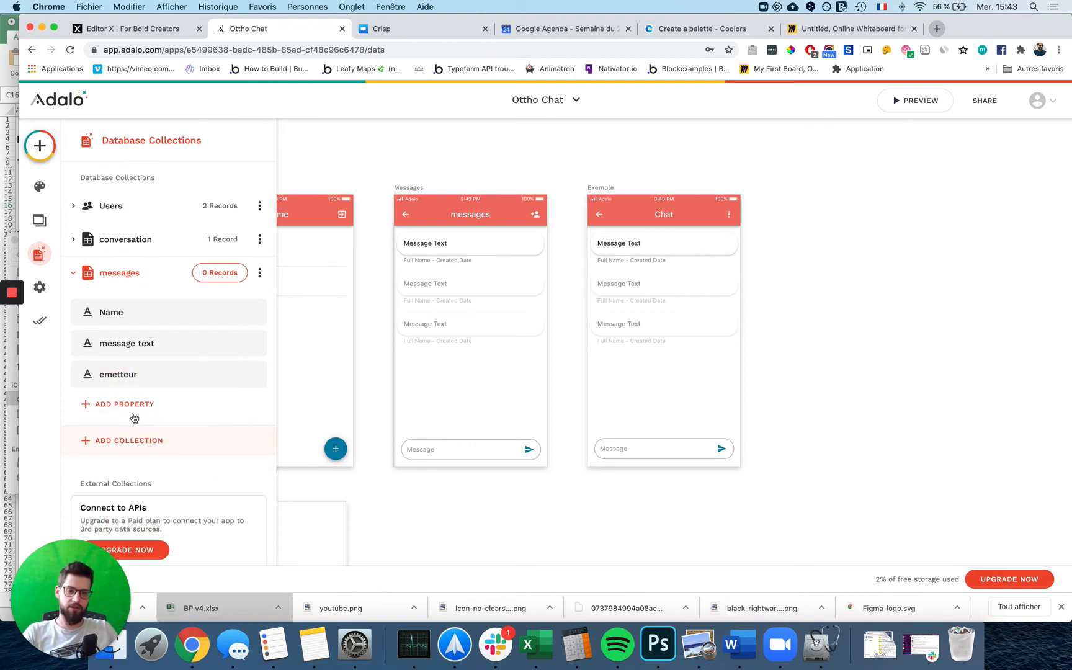
- Add a conversation relationship to the messages collection, where a conversation has multiple messages and a message belongs to one conversation
click(133, 405)
mouse_move(134, 382)
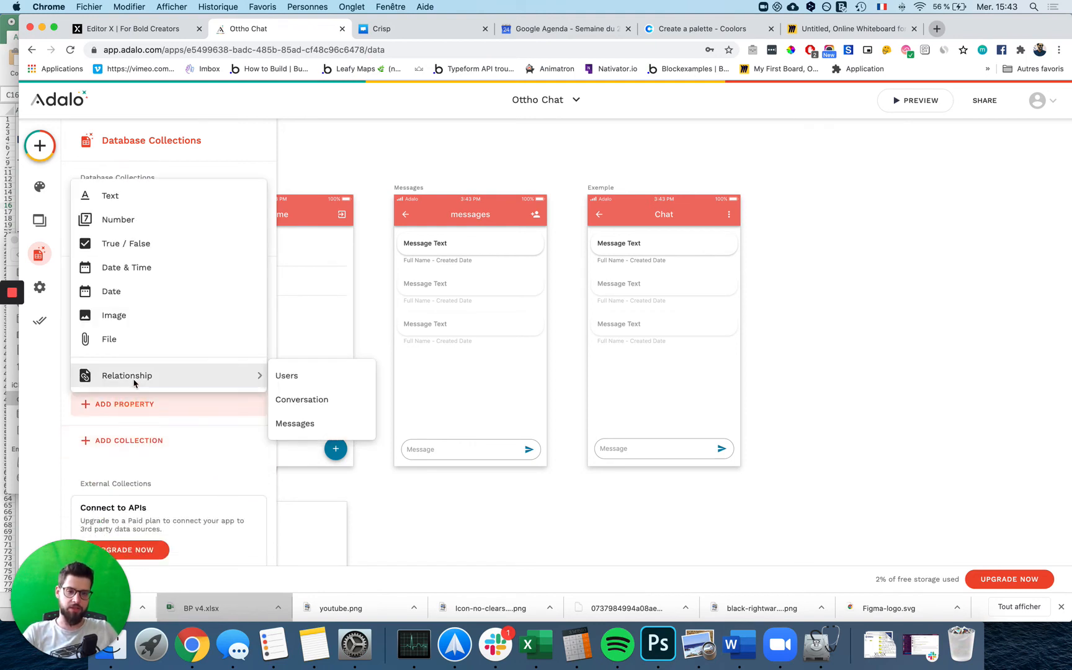
click(317, 407)
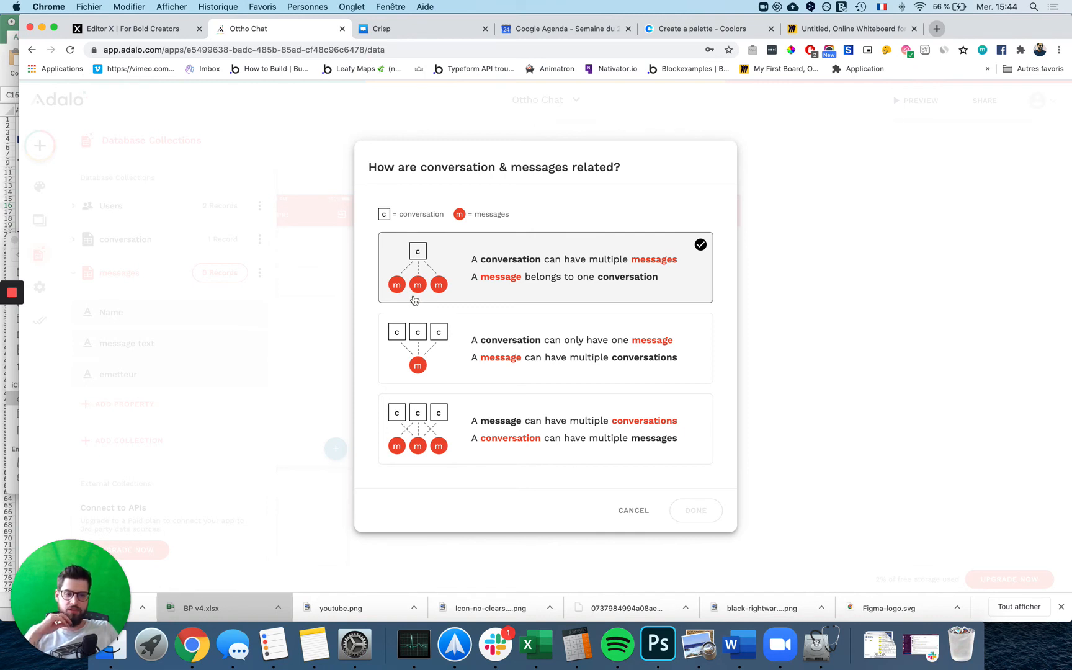
click(417, 363)
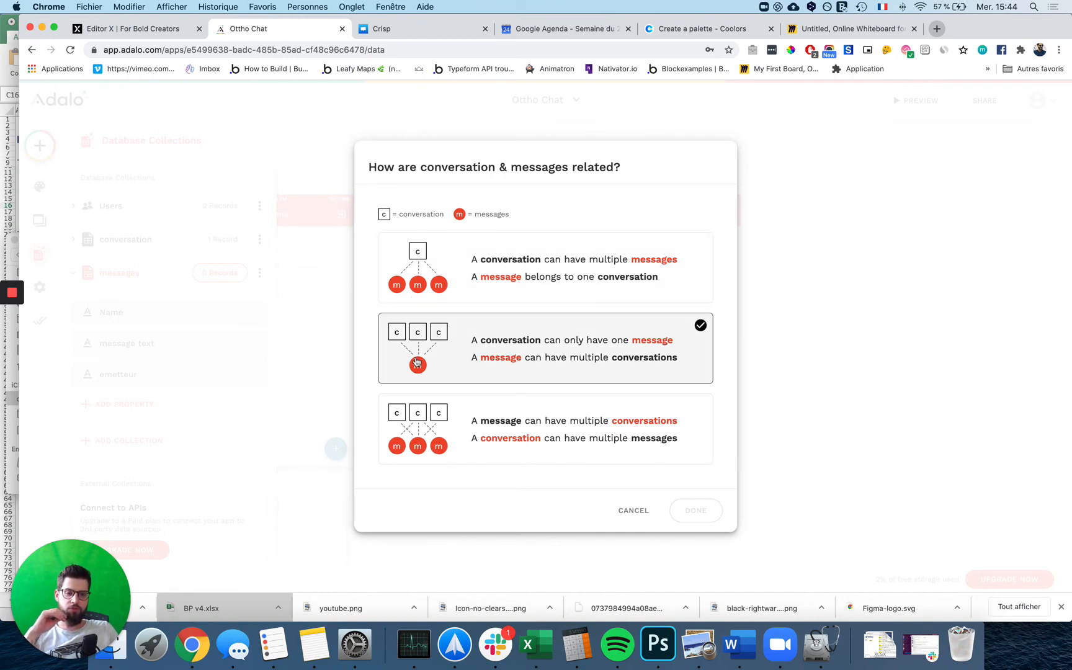
click(460, 423)
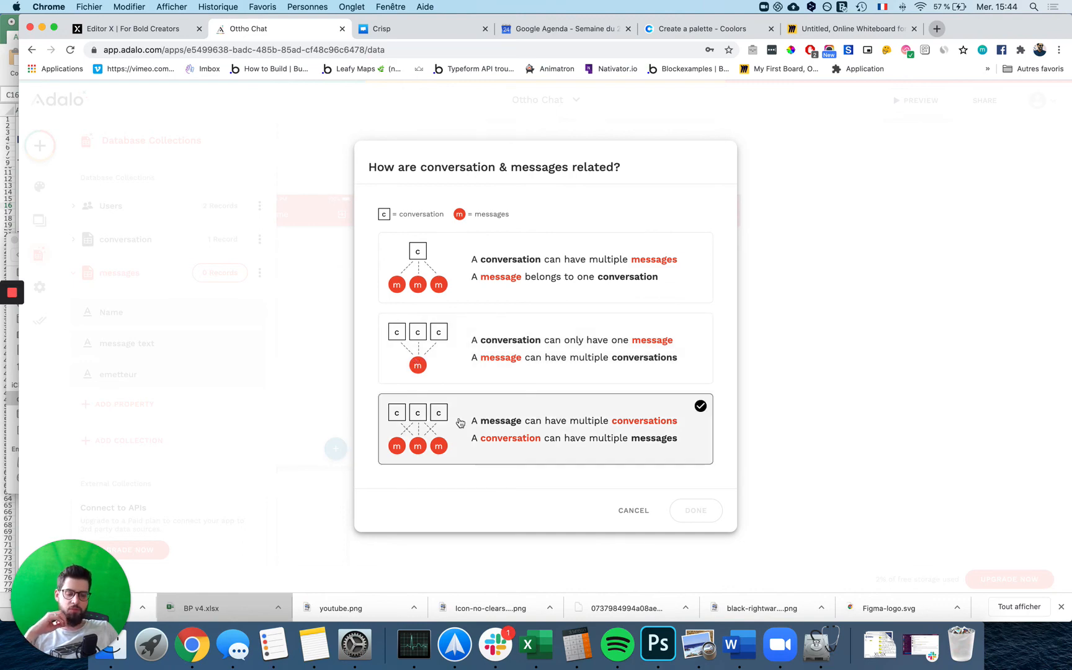
click(485, 287)
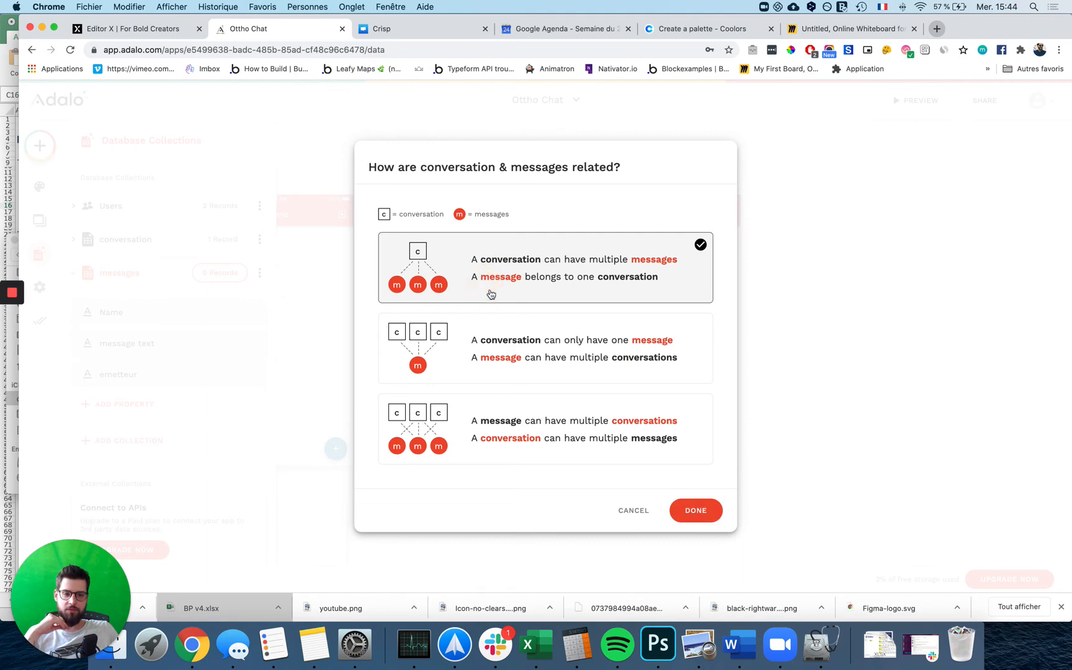
click(697, 510)
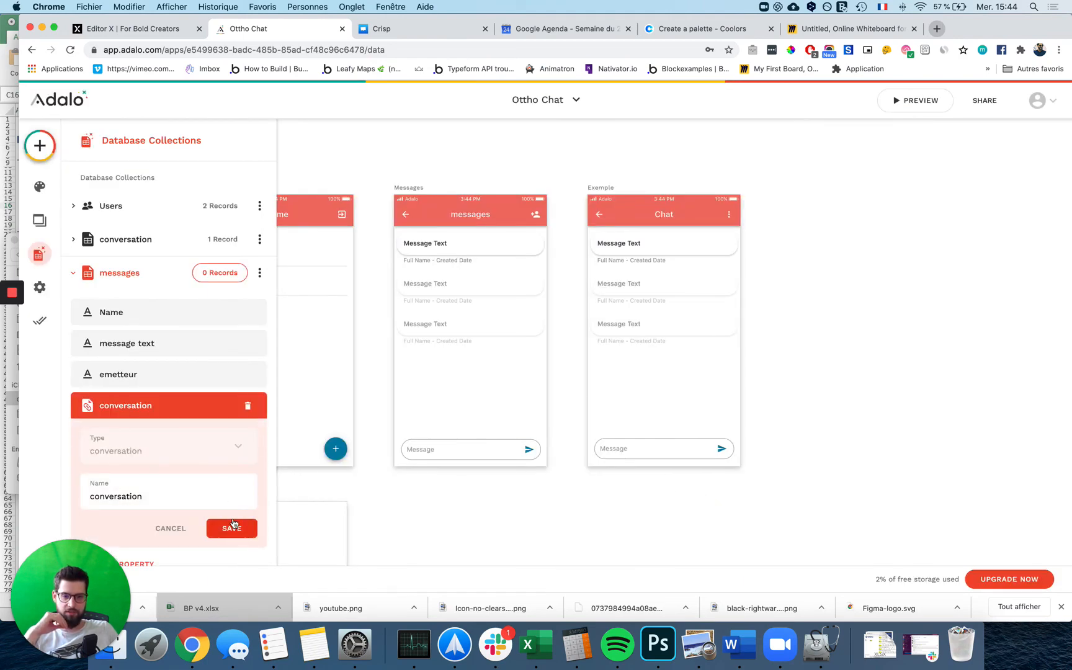
click(232, 527)
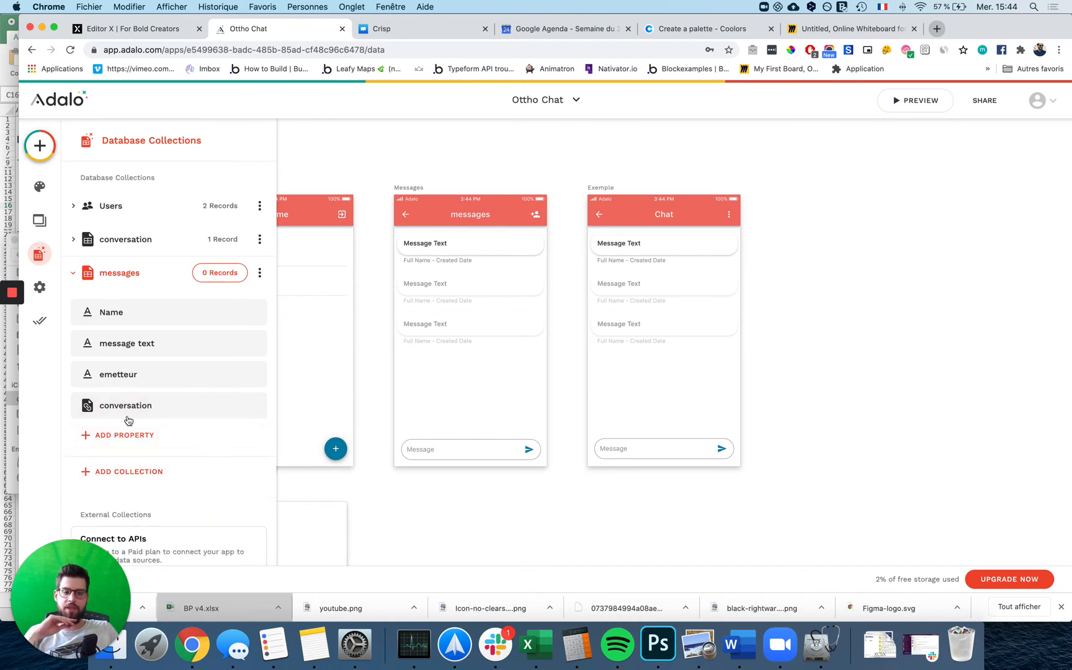
- Delete the "emetteur" Text property from the messages collection
click(131, 375)
click(247, 375)
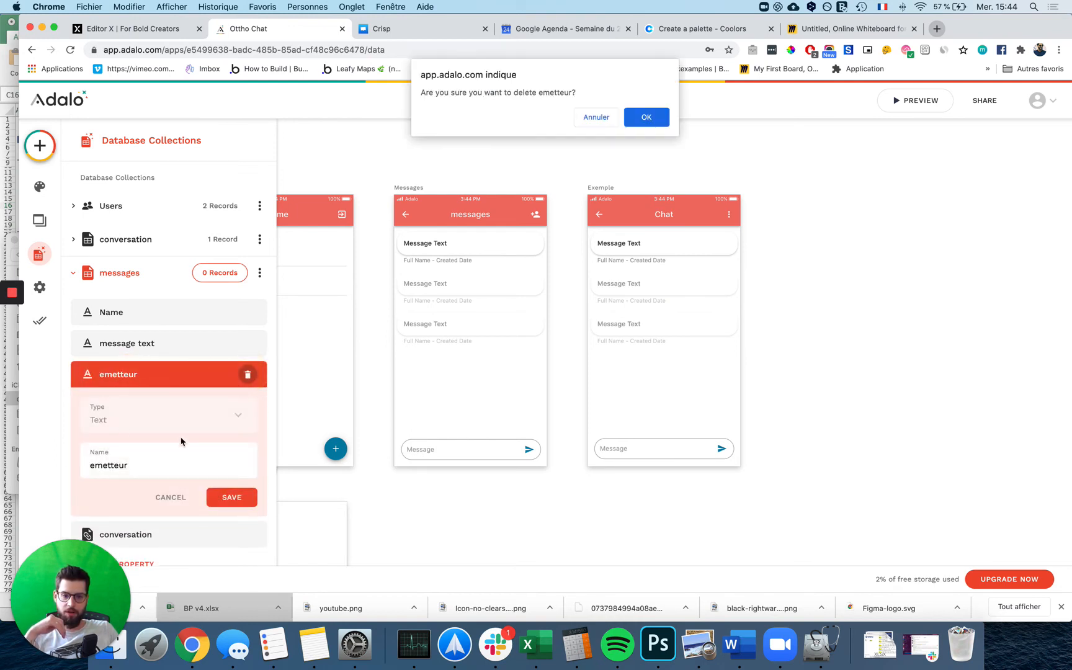
click(646, 117)
- Add a Users relationship named "emetteur" to the messages collection, where a user has multiple messages and a message belongs to one user
click(105, 403)
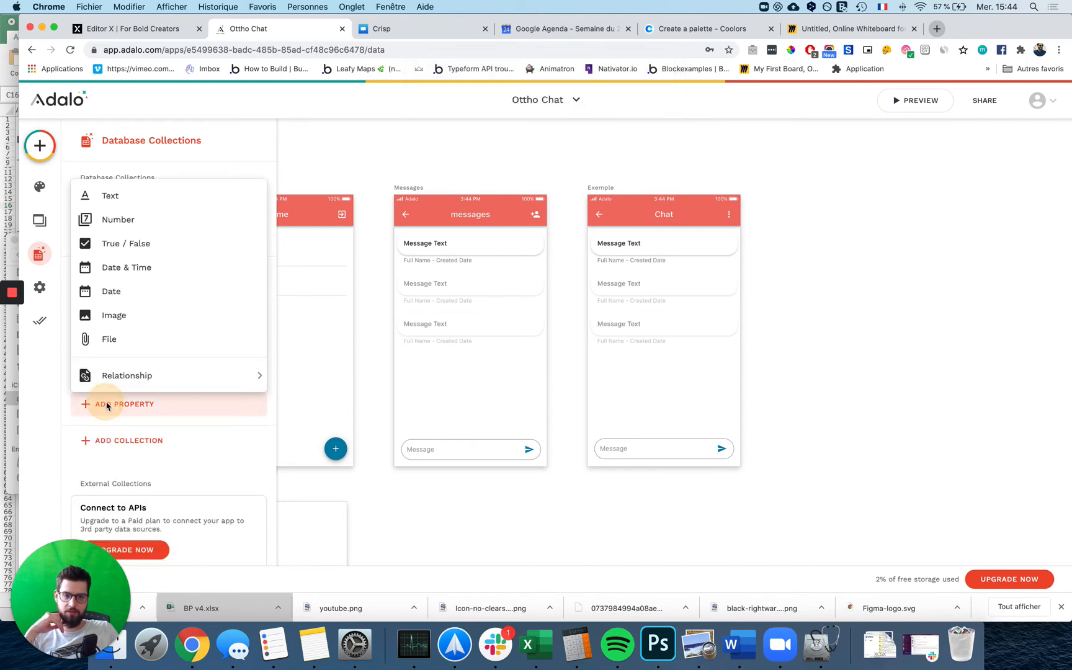
mouse_move(118, 362)
click(316, 375)
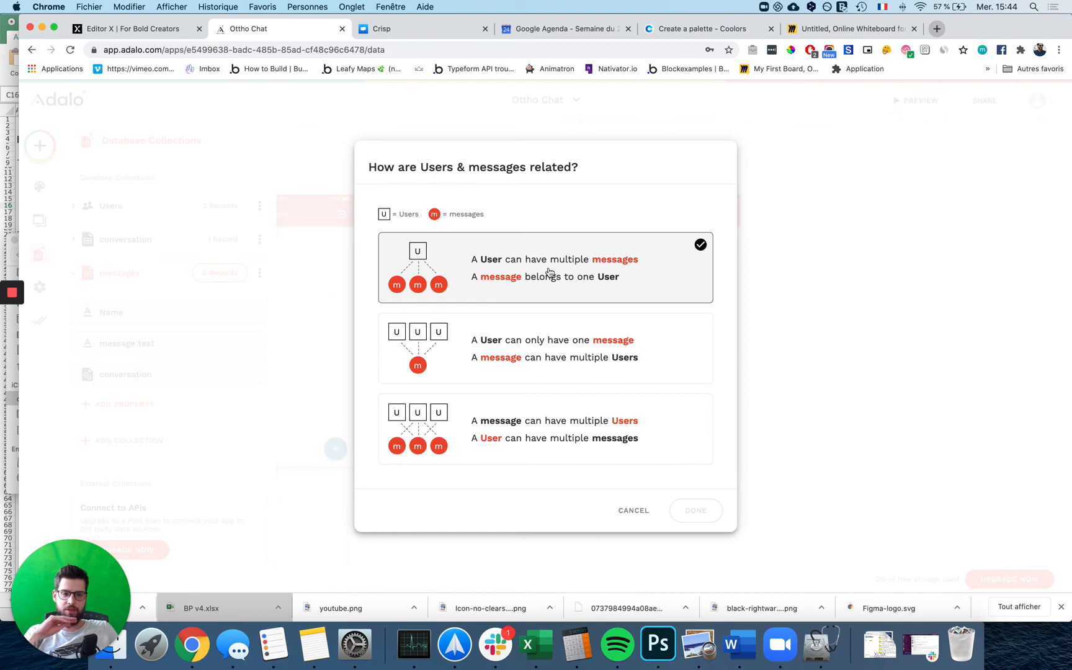
click(442, 268)
click(690, 504)
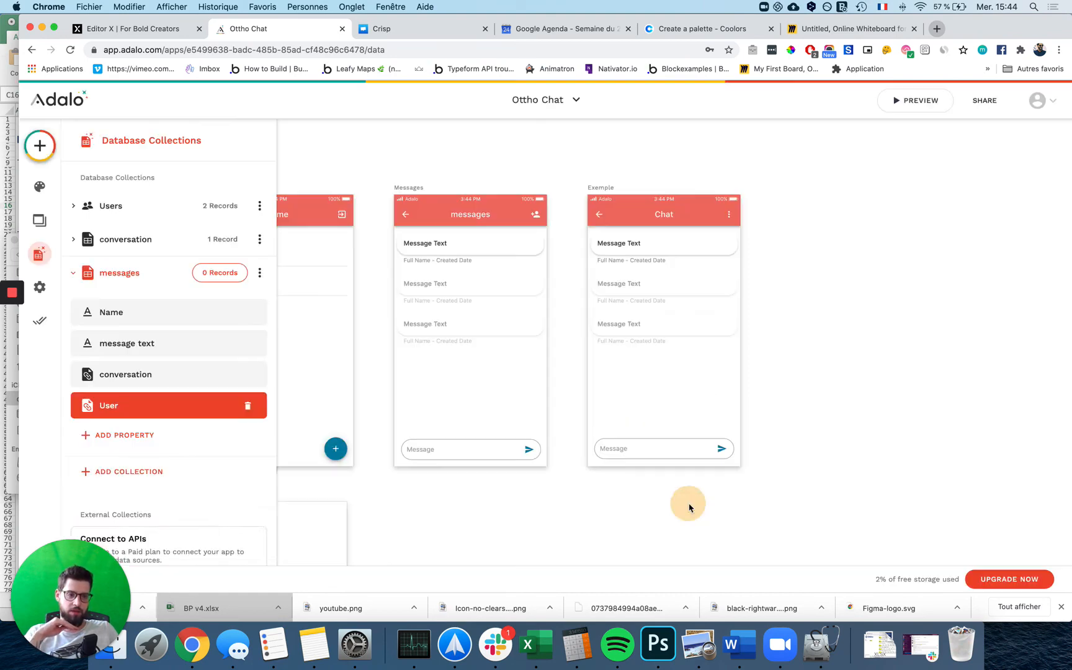
double_click(149, 500)
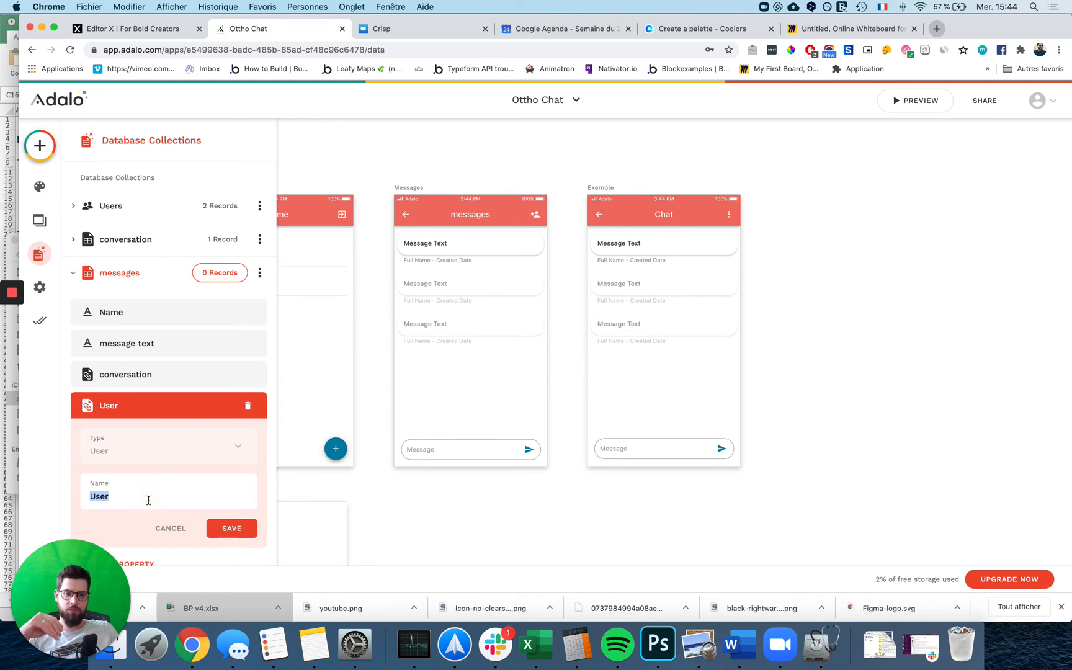
text(etteu)
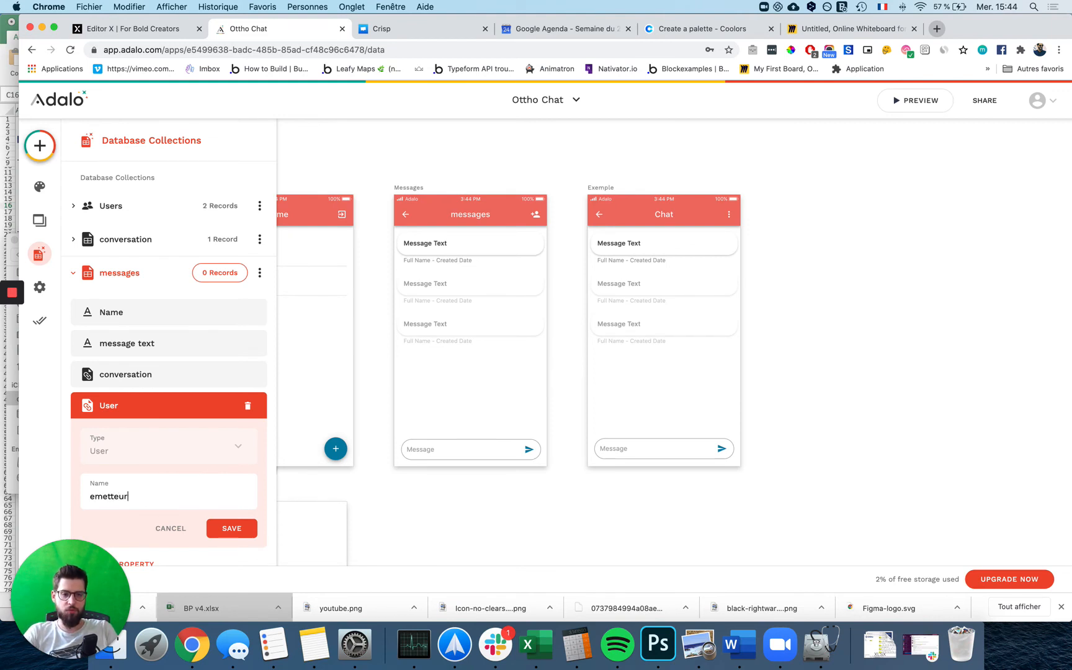
click(233, 526)
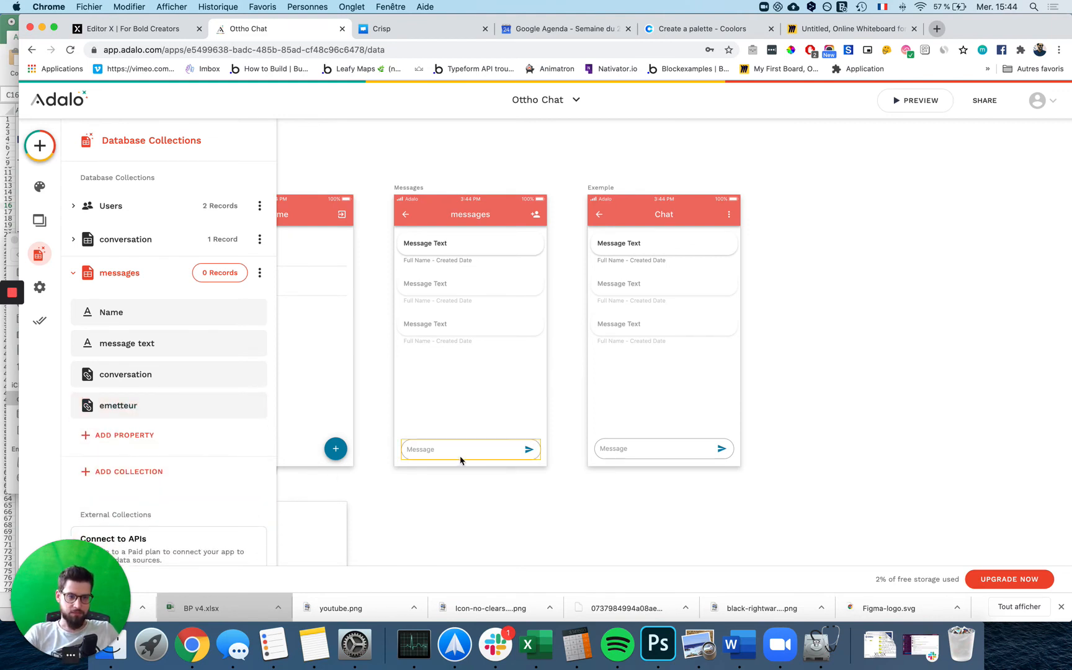
- Add a click action to the Home screen's conversation list that links to the Messages screen
click(445, 480)
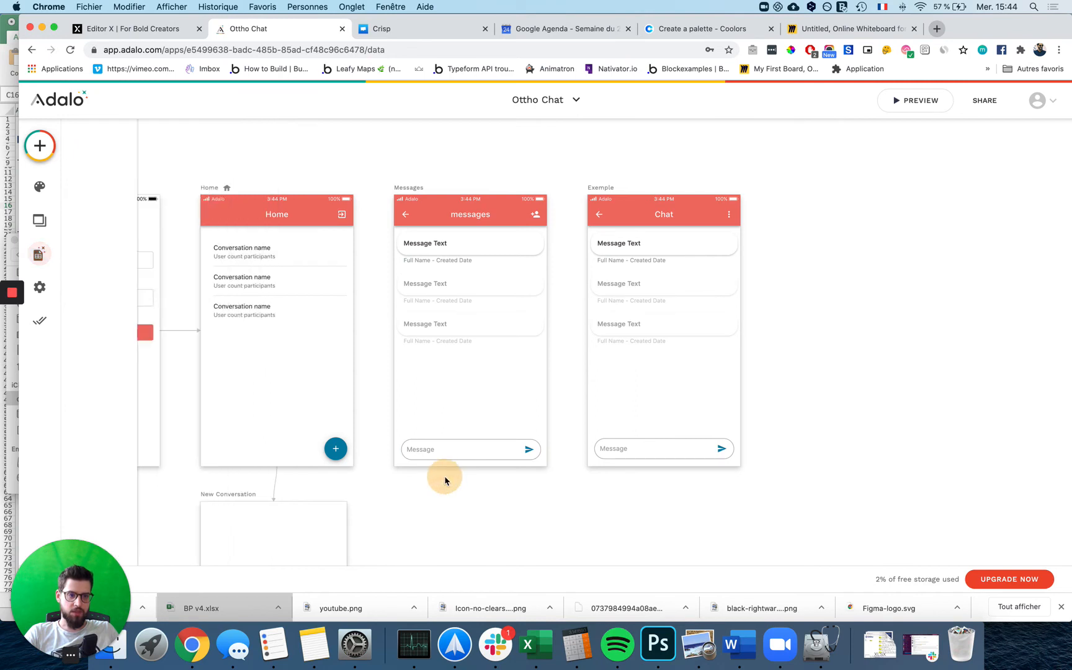
click(487, 453)
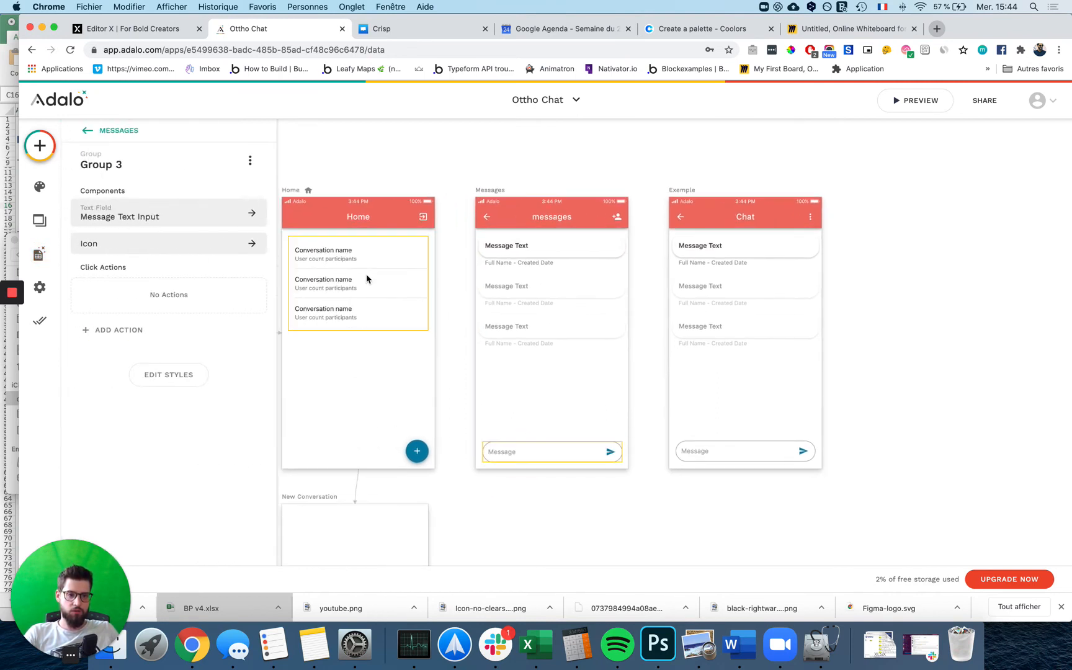
click(363, 267)
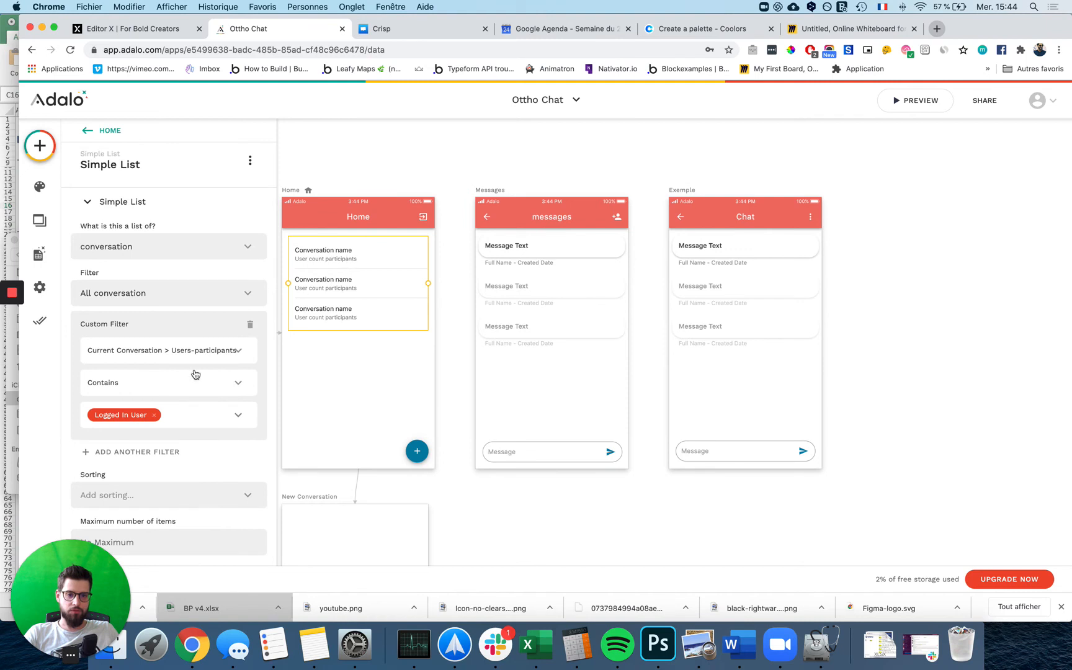
scroll(196, 376, down, 5)
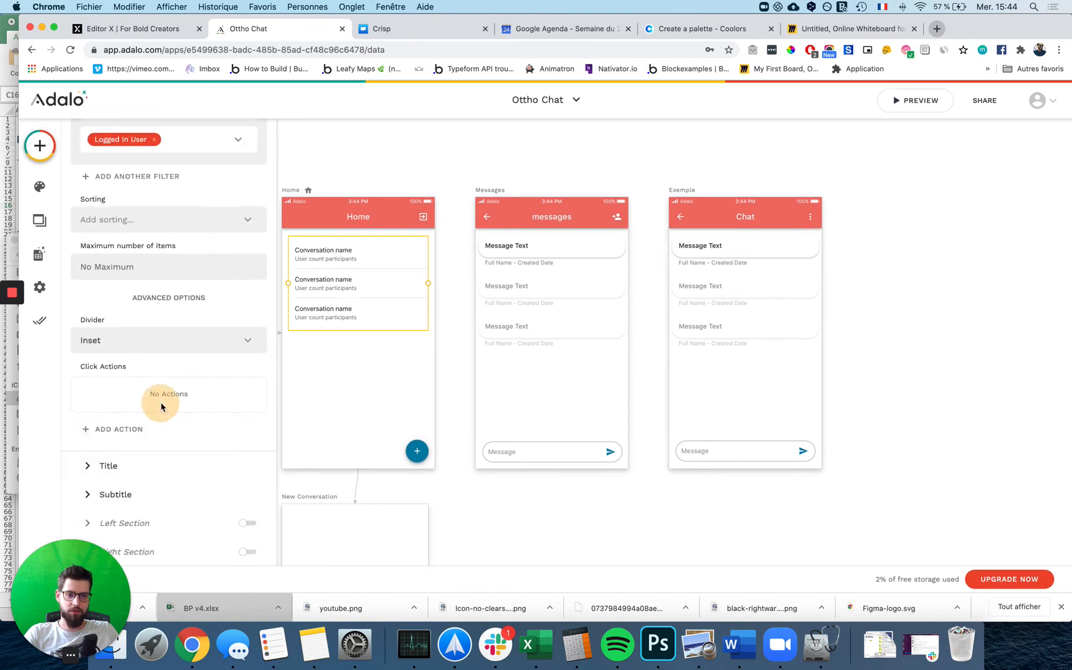
click(127, 430)
mouse_move(177, 258)
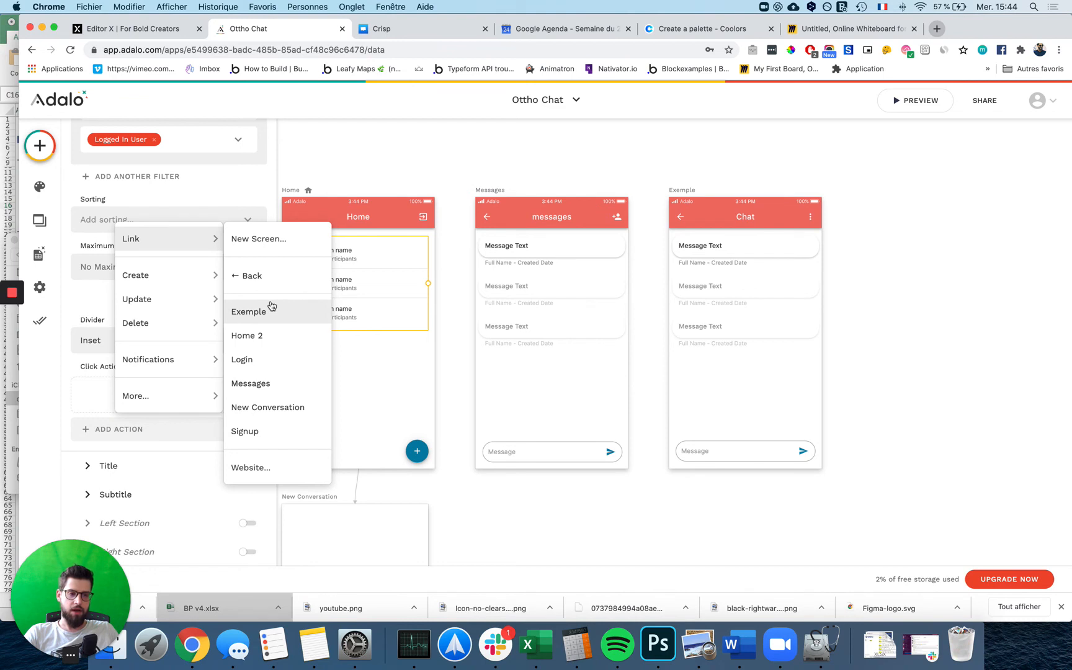
click(285, 384)
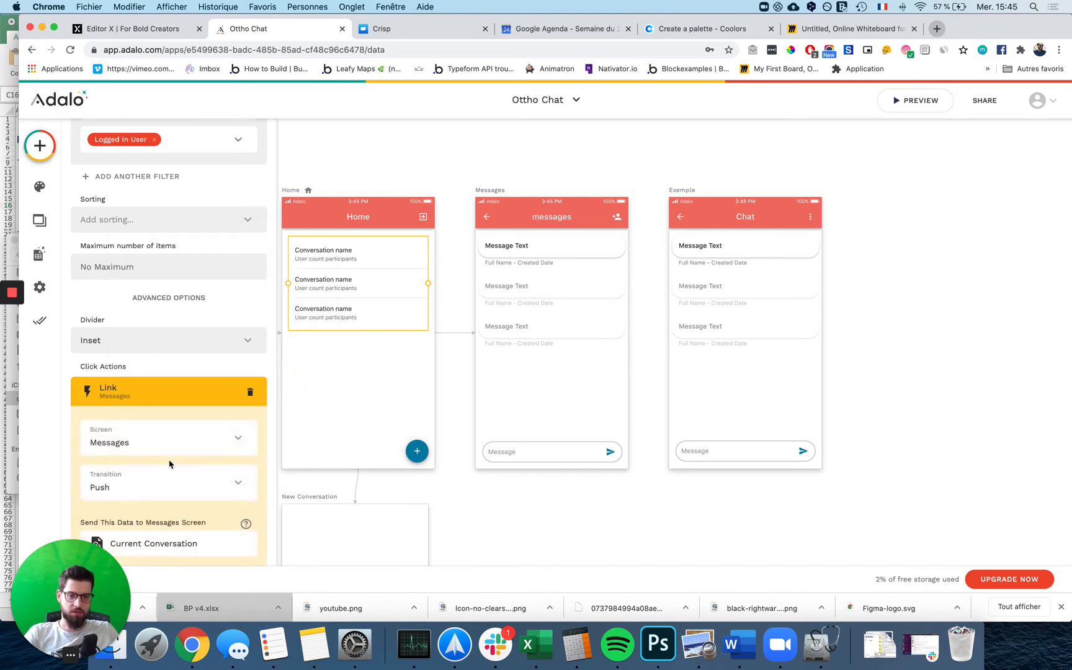
- Set the Messages screen's list to show the messages collection and open its filter options
click(513, 333)
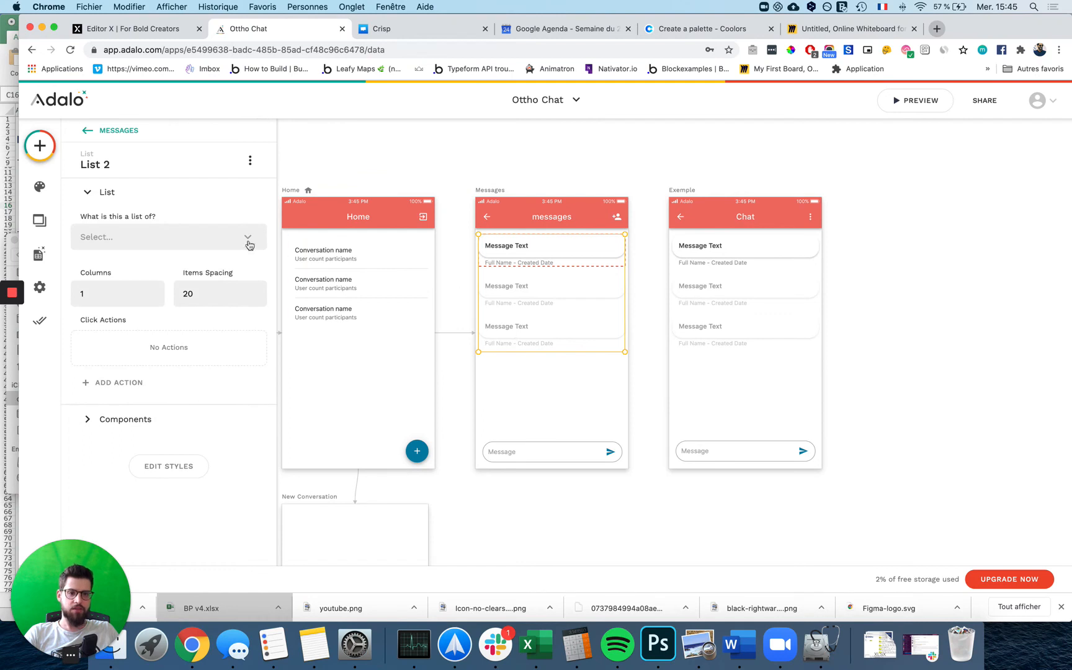
click(201, 234)
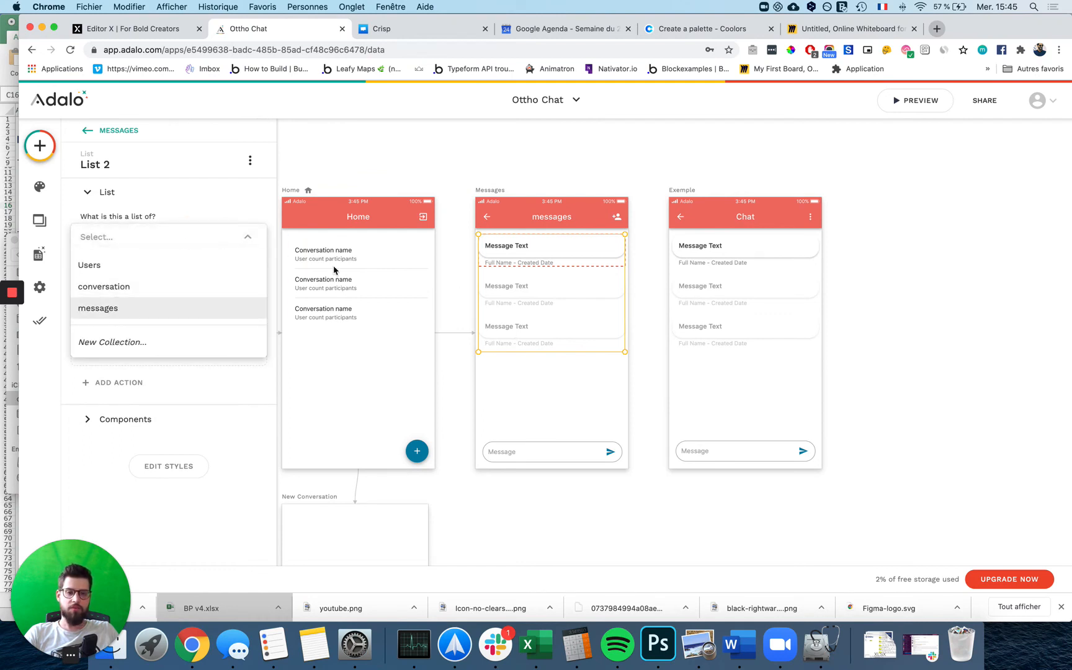
click(67, 319)
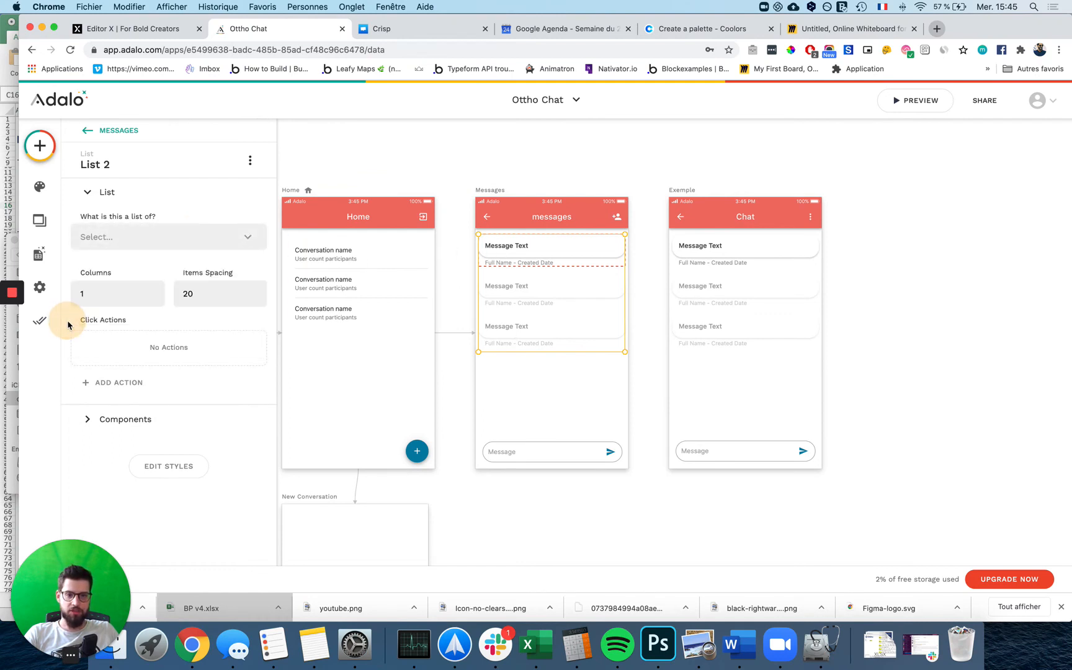
click(127, 244)
click(107, 309)
click(129, 288)
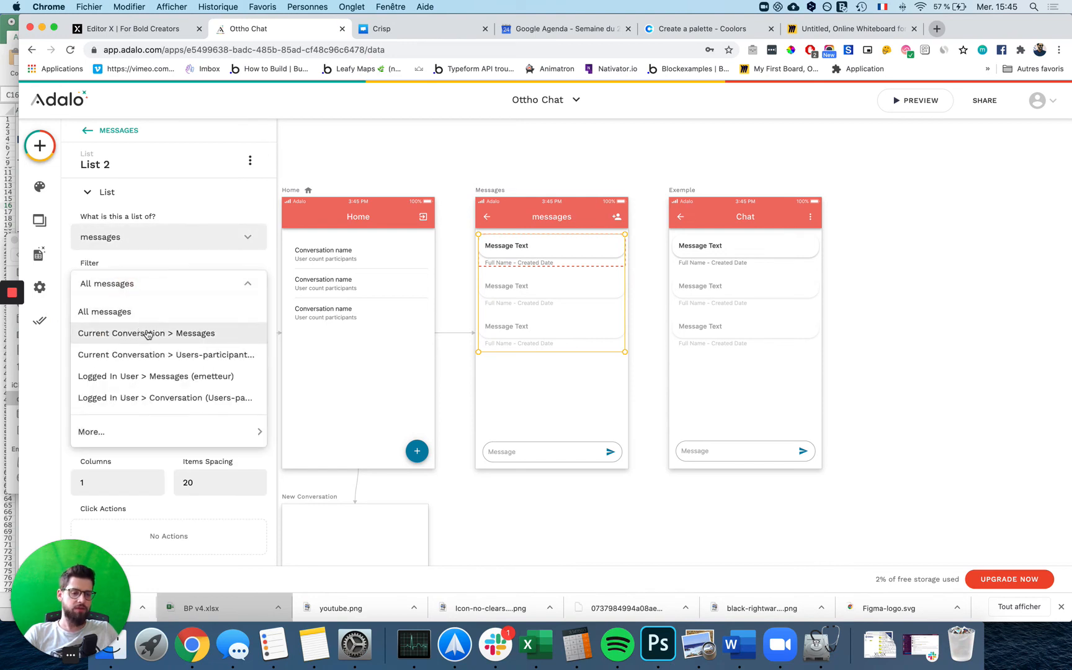
- Remove the link action from the Home conversation list and check the filter options of the Messages screen's list
click(388, 343)
click(438, 346)
click(388, 270)
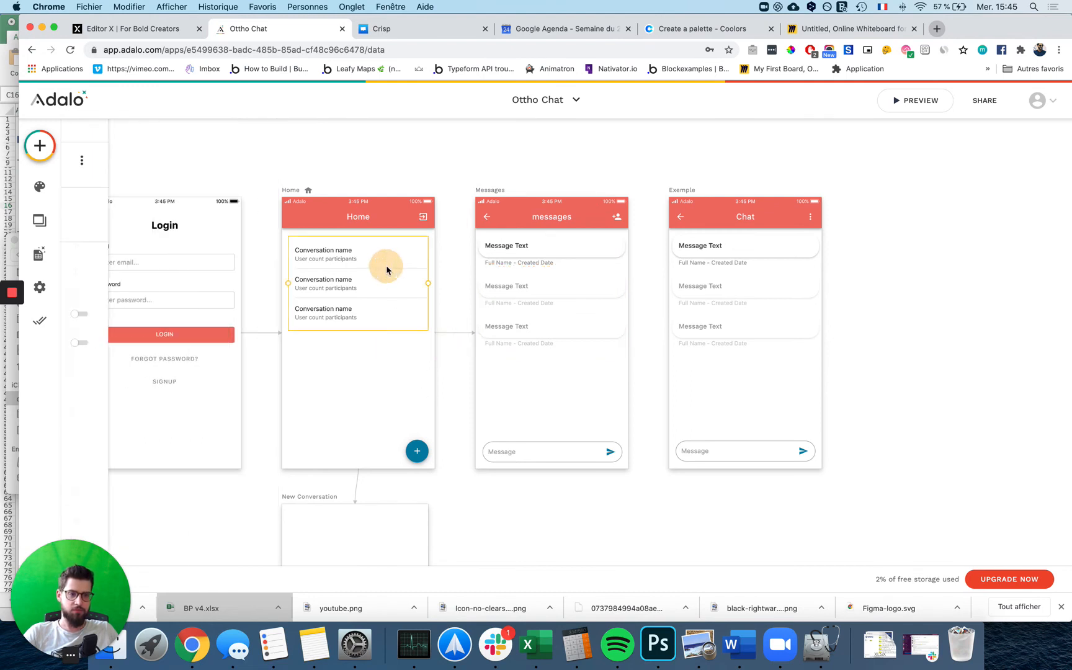
scroll(172, 387, down, 10)
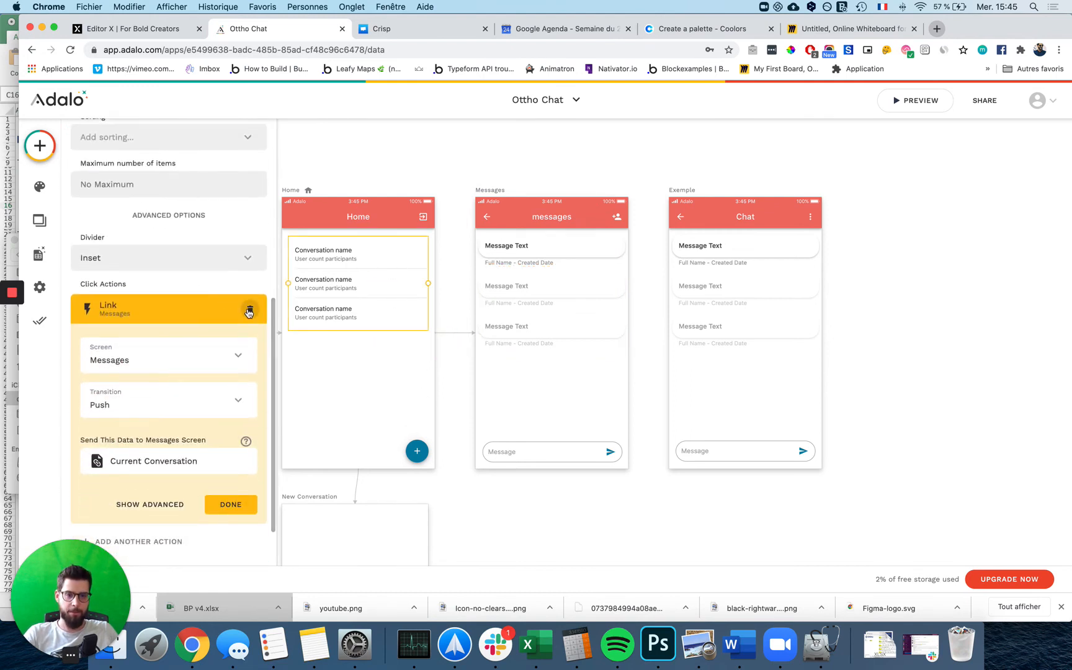
click(250, 309)
click(561, 307)
click(188, 286)
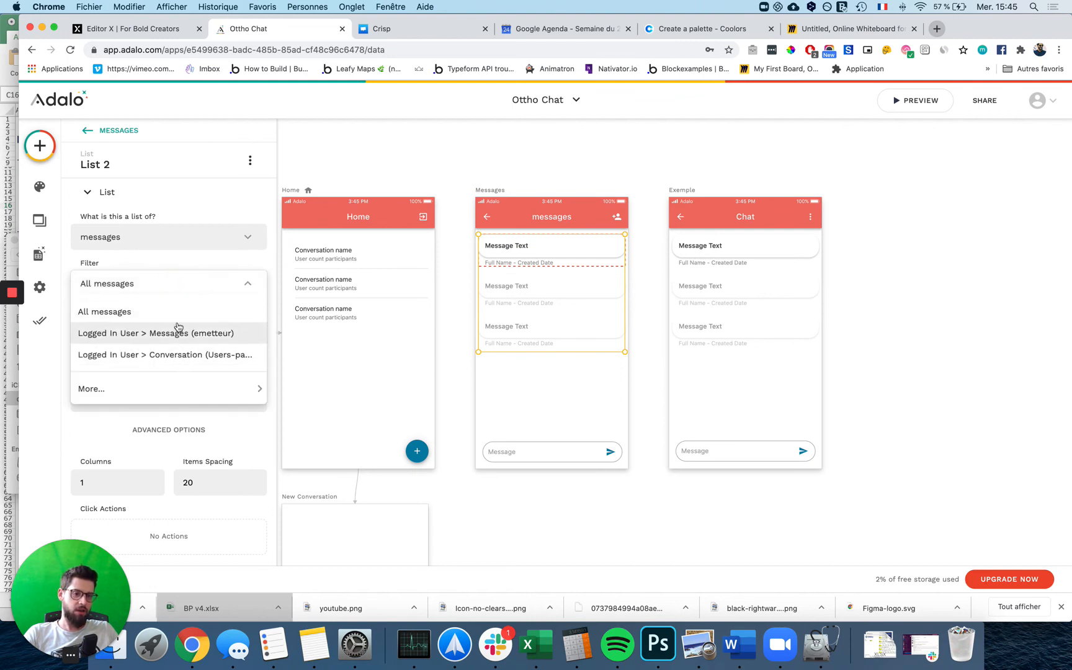
- Add a link to the Messages screen again as the click action of the Home conversation list
click(388, 257)
click(418, 260)
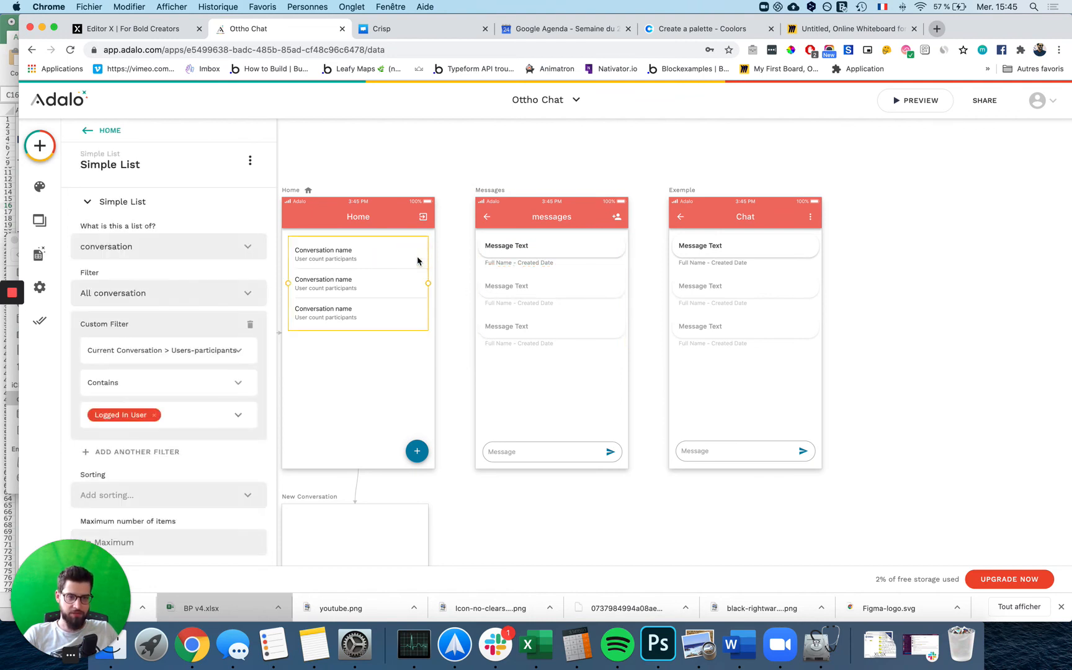
scroll(167, 414, down, 5)
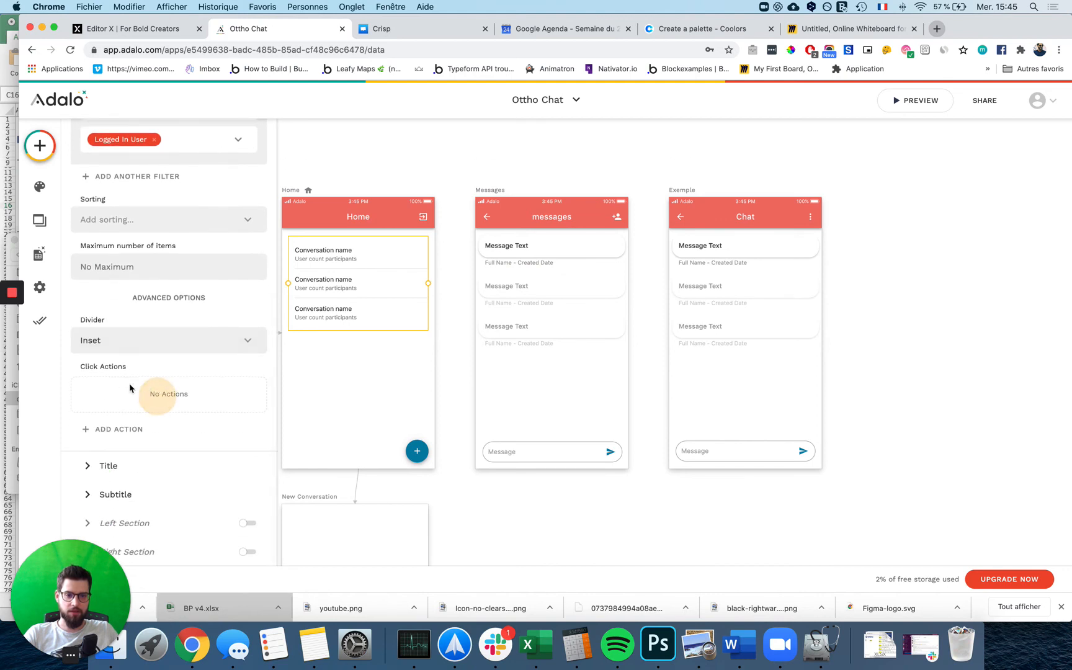
click(131, 429)
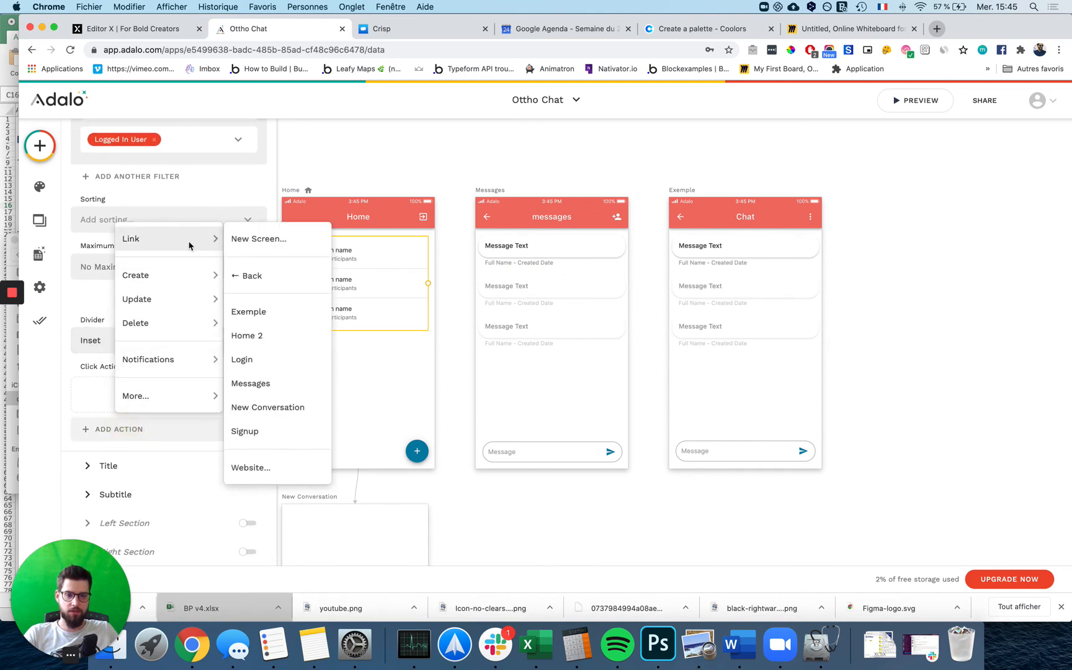
click(250, 382)
- Filter the list on the Messages screen by Current Conversation > Messages
click(503, 267)
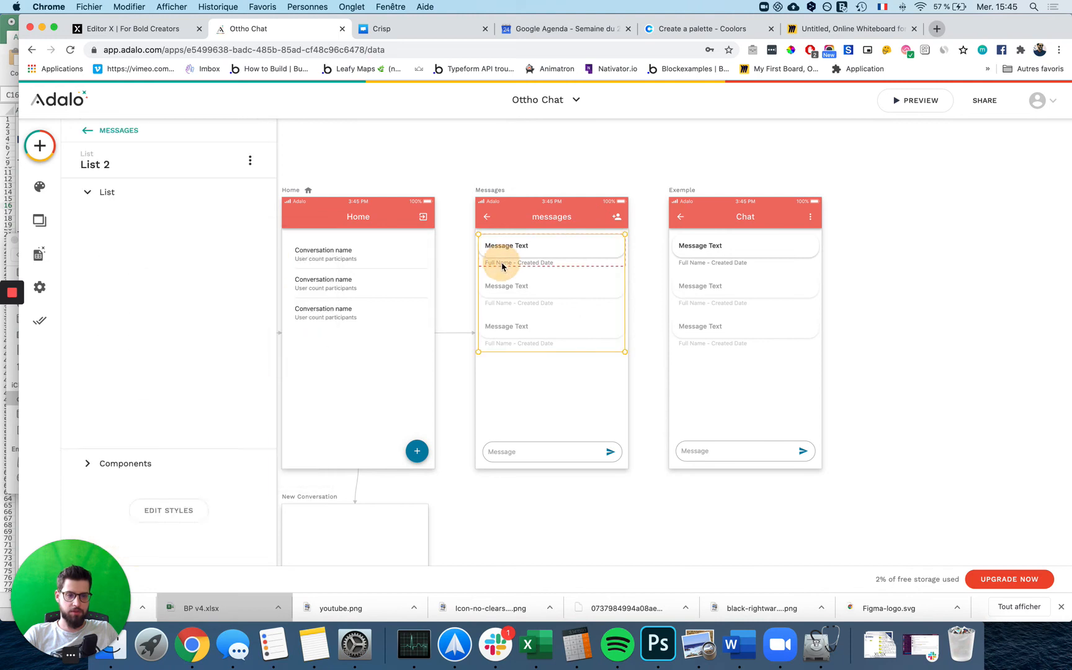
click(124, 283)
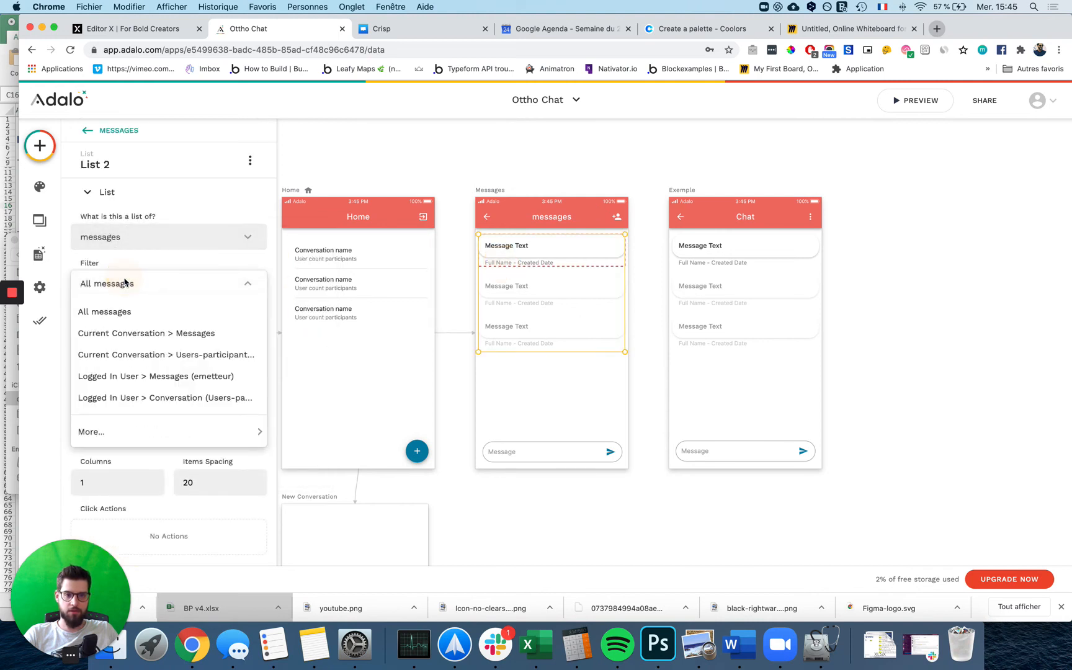
click(134, 334)
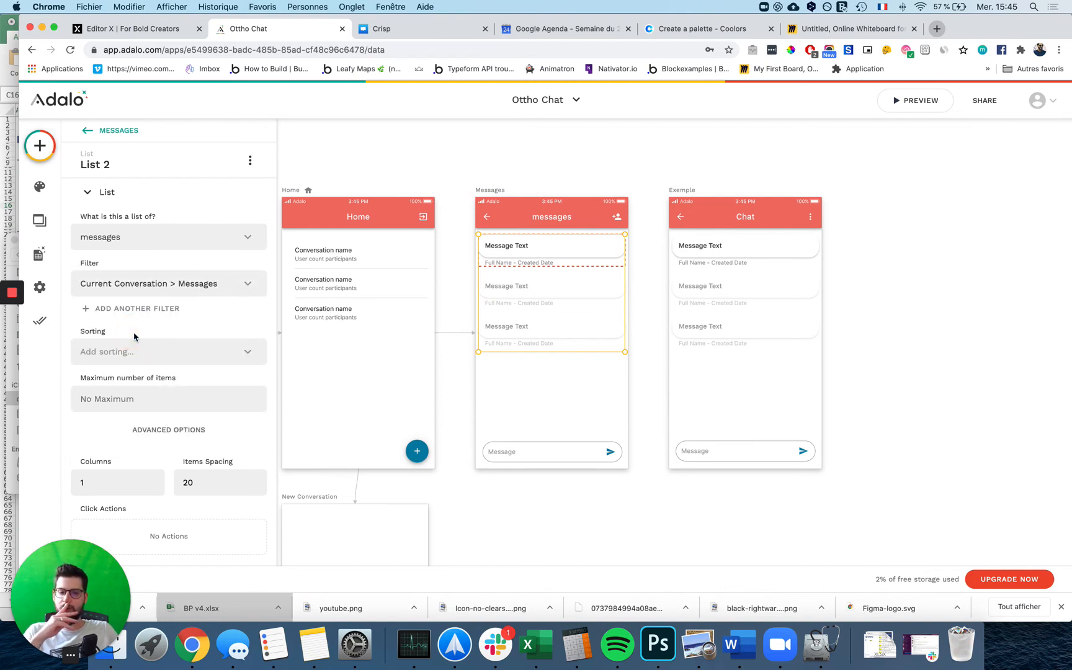
- Open a preview of the chat app to test the conversation and messages screens
click(561, 501)
click(562, 272)
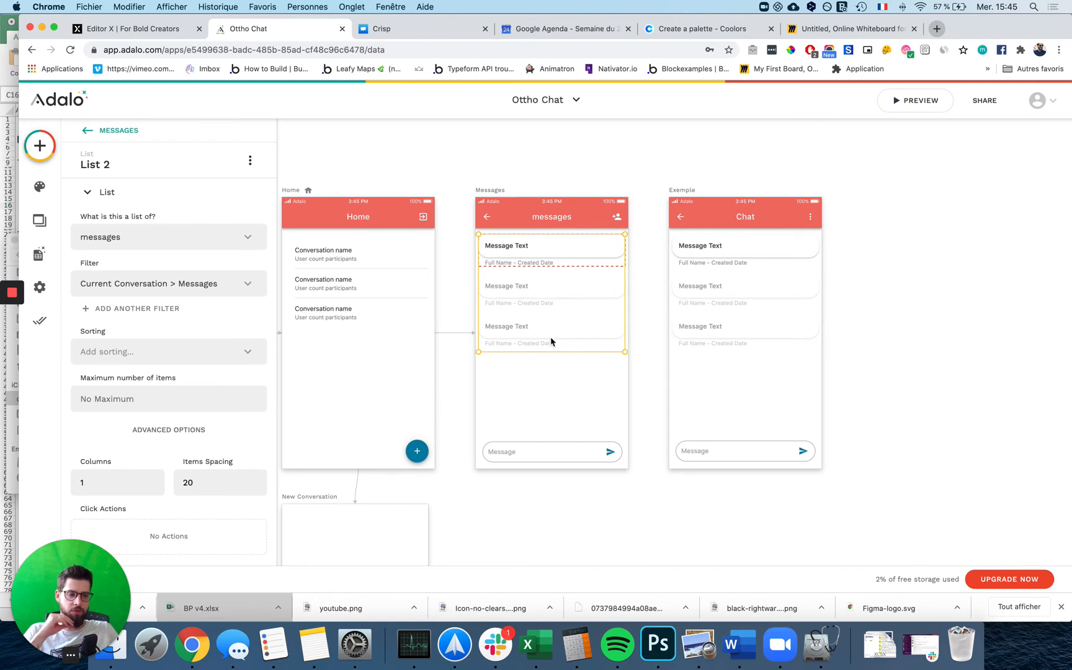
click(907, 110)
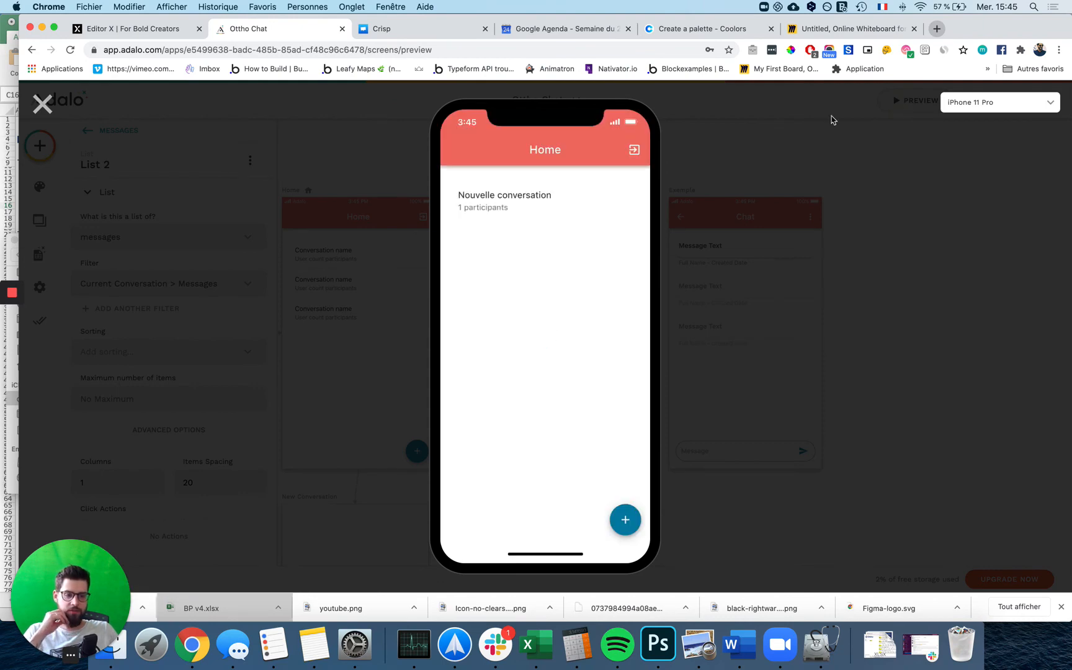
- Open the "Nouvelle conversation" entry in the preview to check its messages screen, and close the preview
click(520, 198)
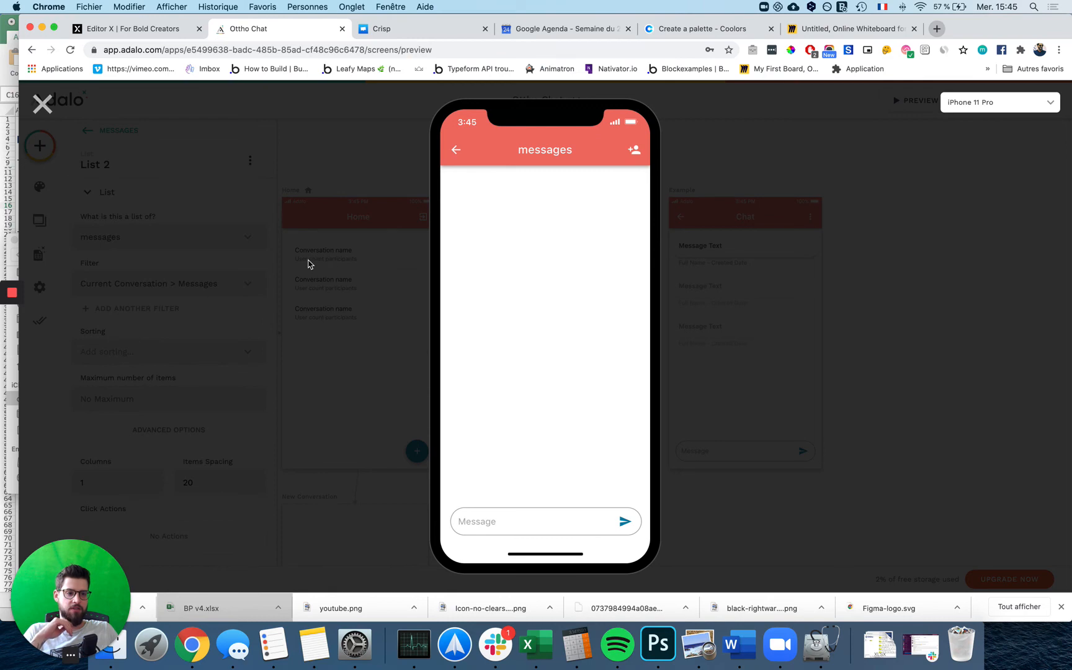
click(308, 263)
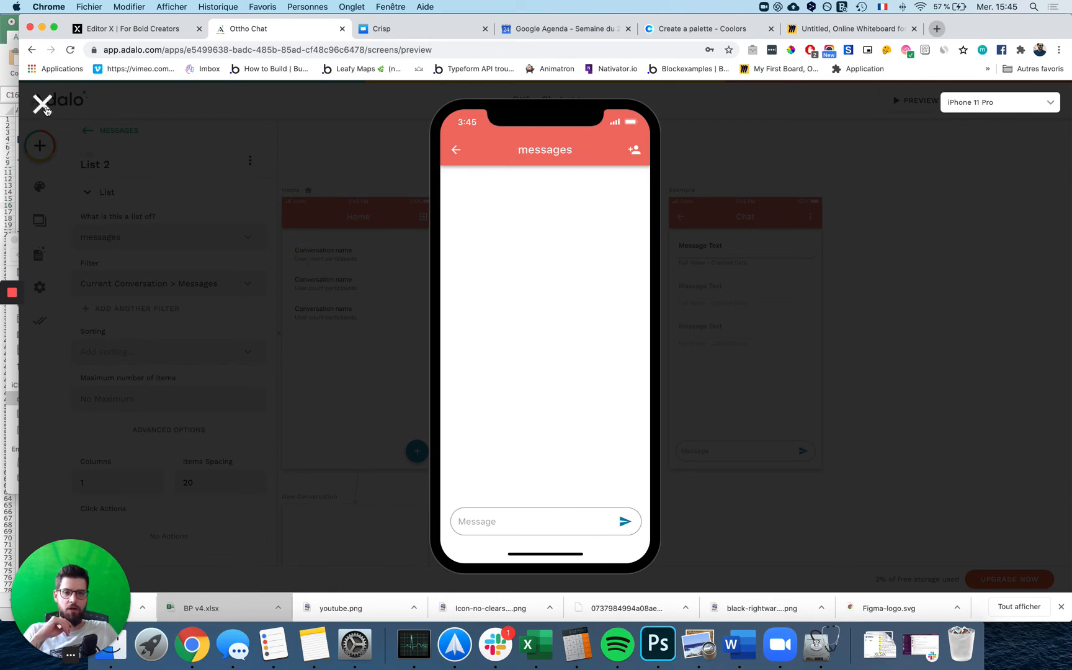
click(43, 105)
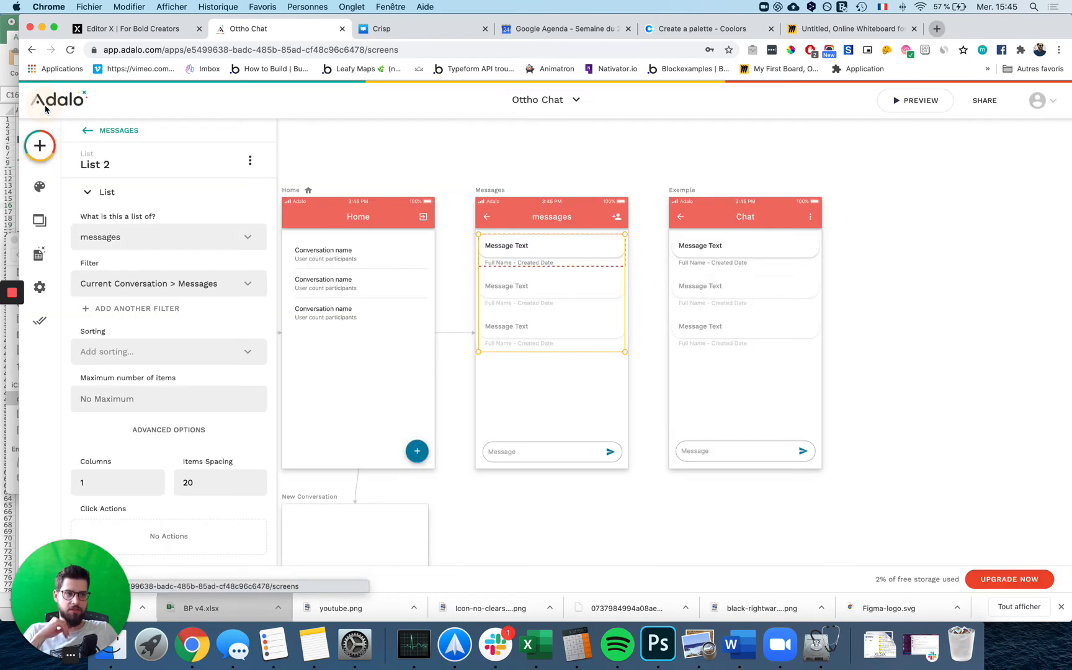
- Add a Create message click action to the send icon on the Messages screen
click(611, 453)
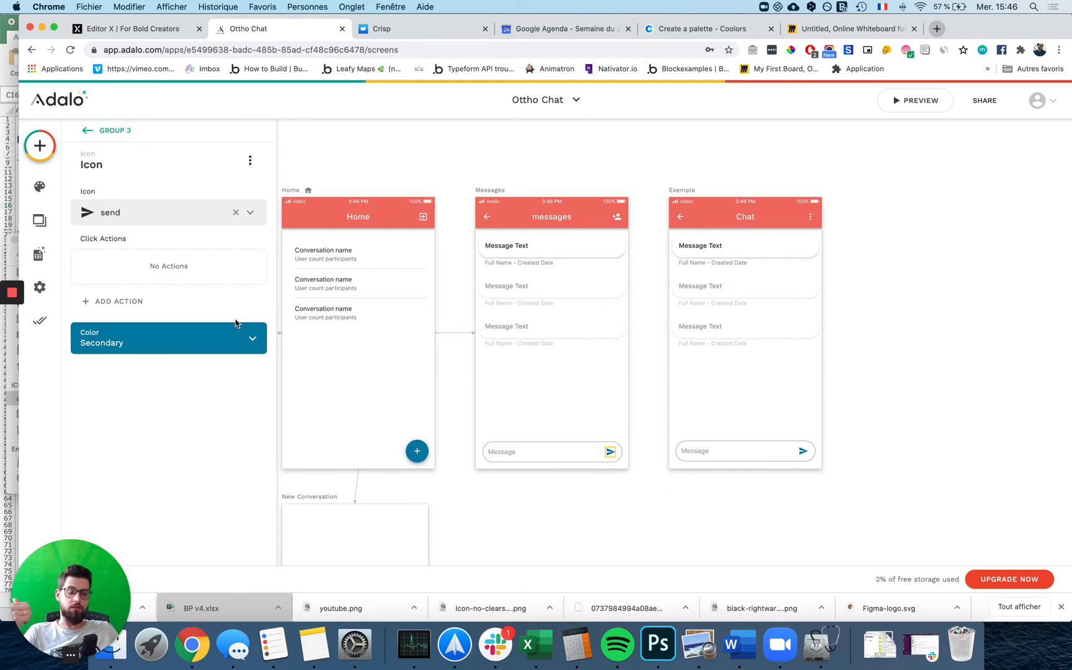
click(88, 302)
mouse_move(180, 372)
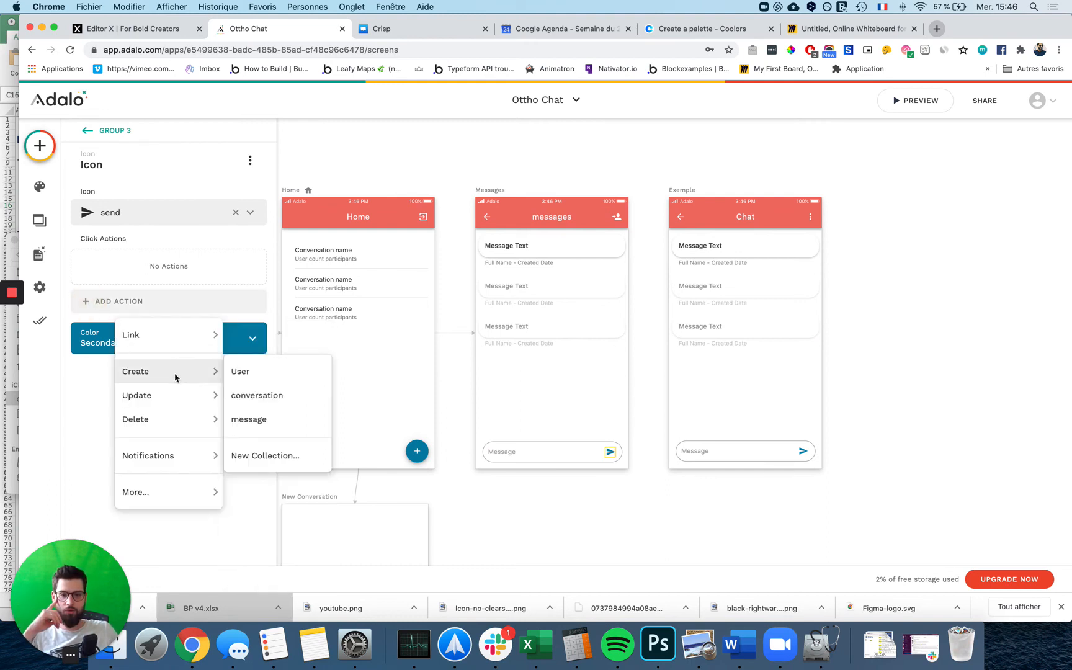
click(265, 417)
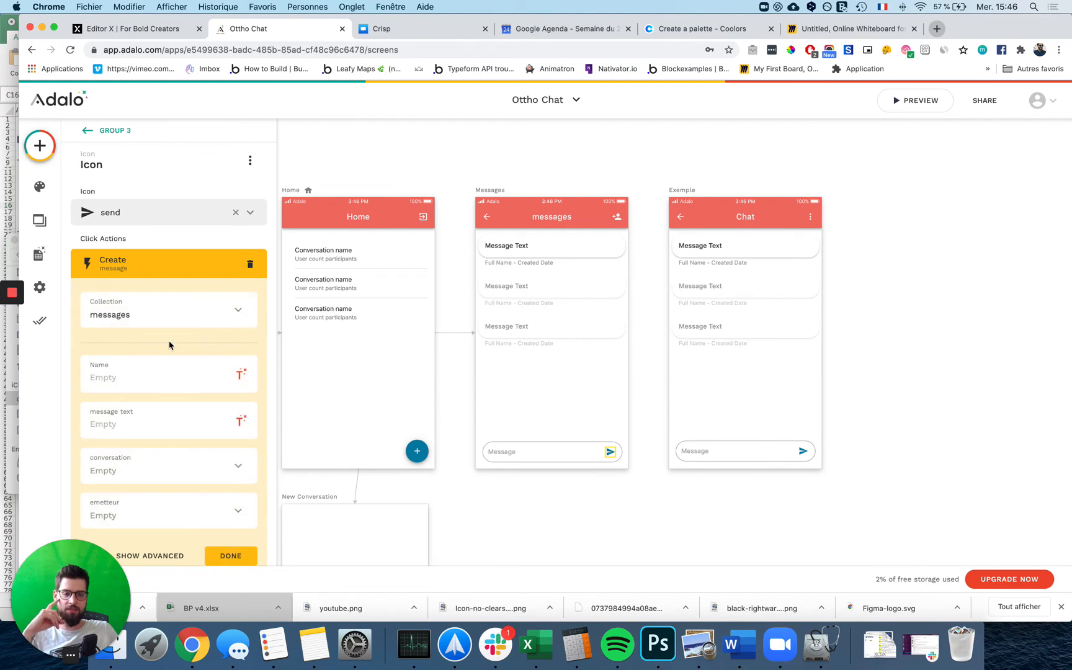
- Set the message text field of the Create message action to the Message Text Input form value
scroll(169, 346, down, 2)
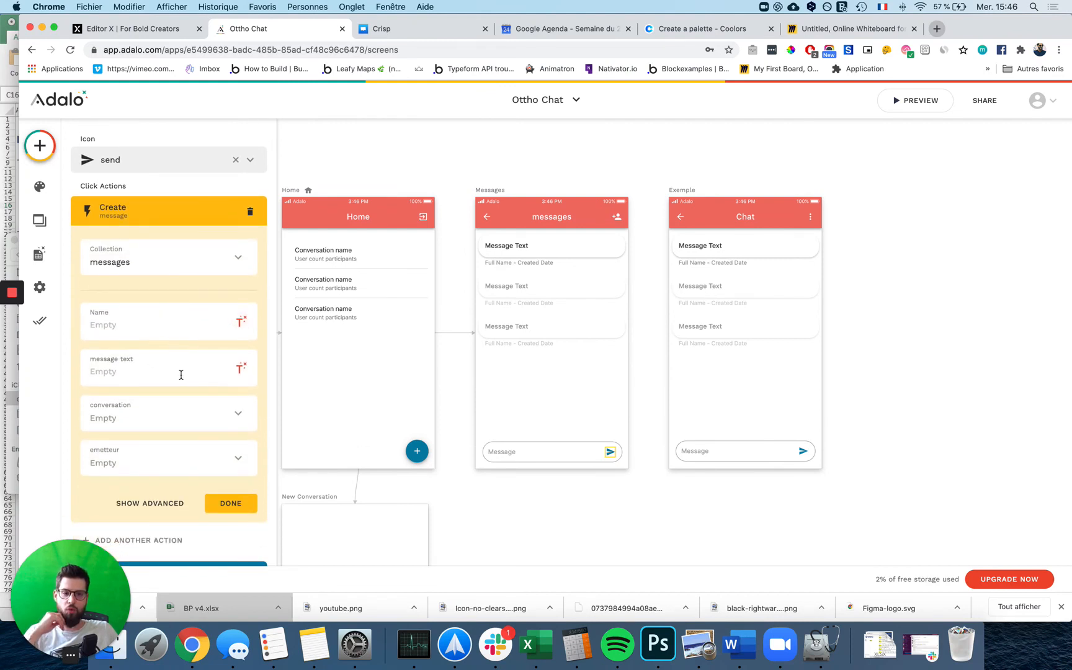
click(125, 378)
click(242, 369)
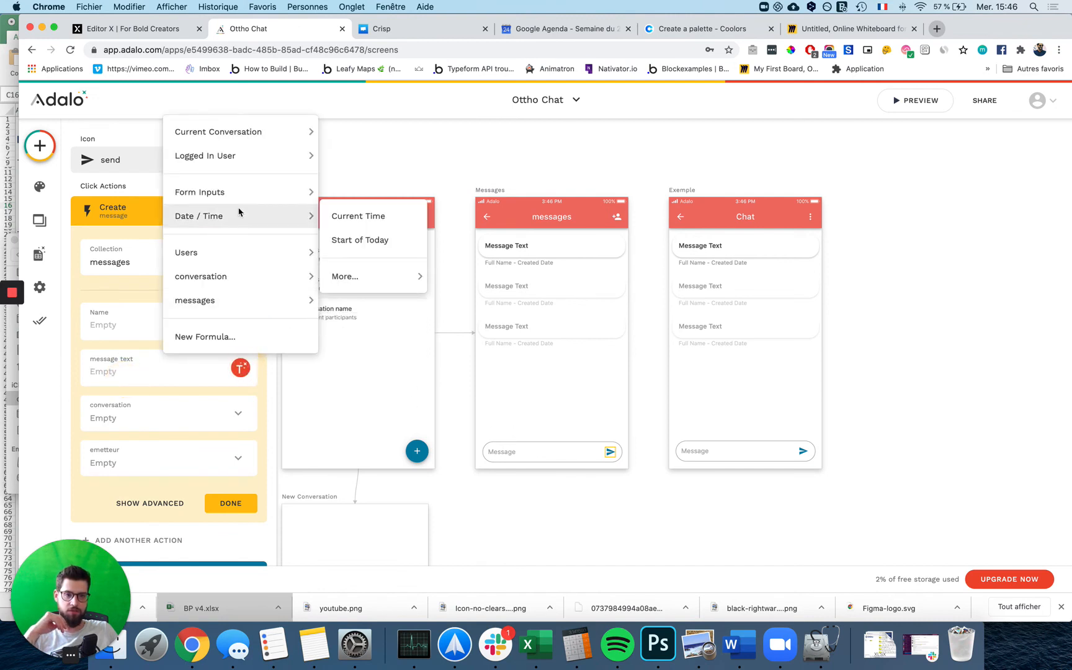
mouse_move(249, 191)
click(336, 192)
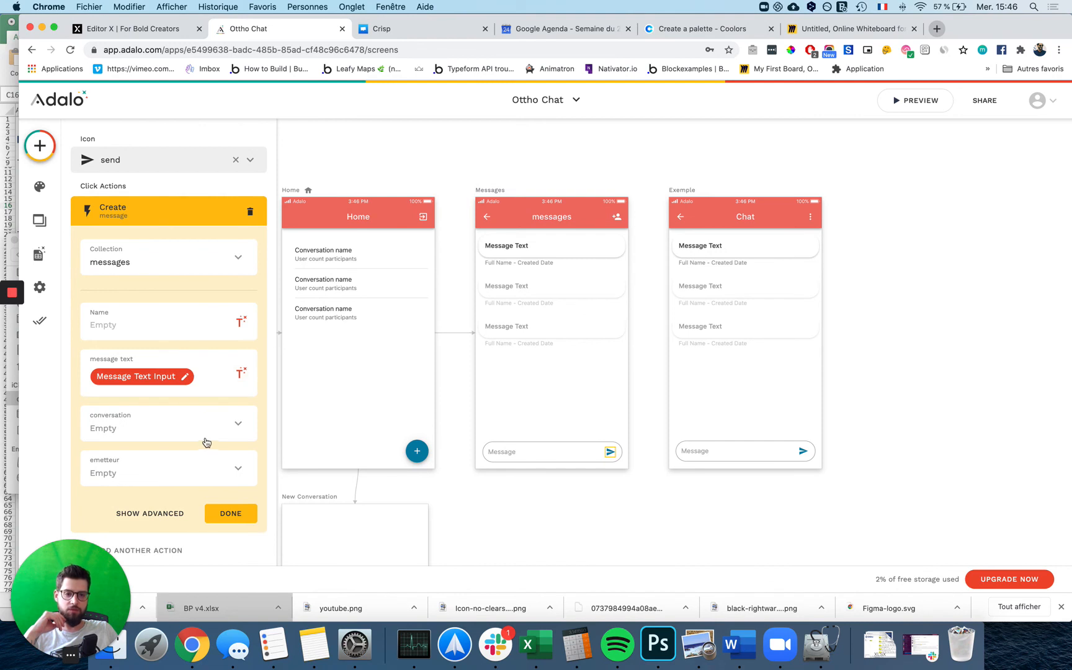
- Set the action's conversation to Current Conversation and its emetteur to Logged In User, and save the action
click(176, 429)
click(181, 259)
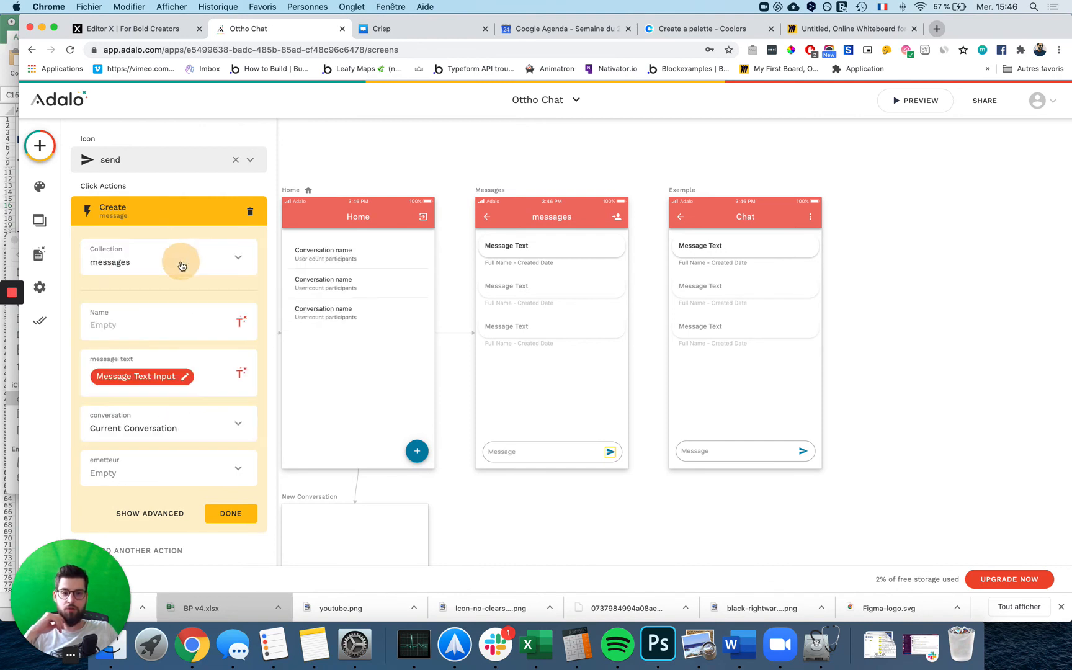
click(129, 475)
mouse_move(152, 304)
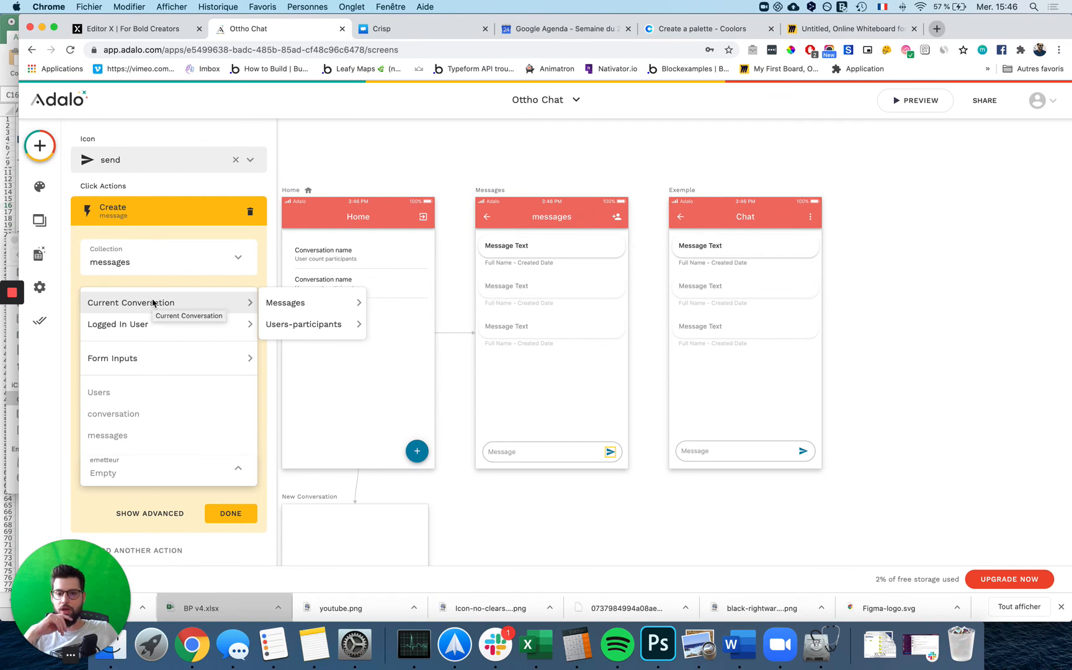
click(149, 320)
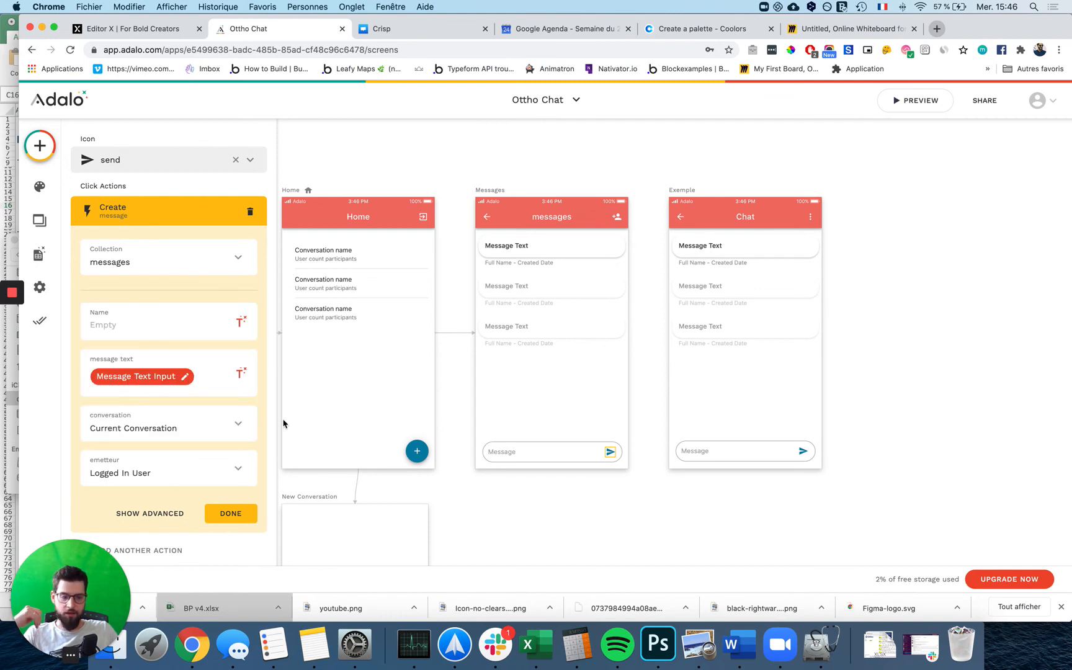
click(231, 512)
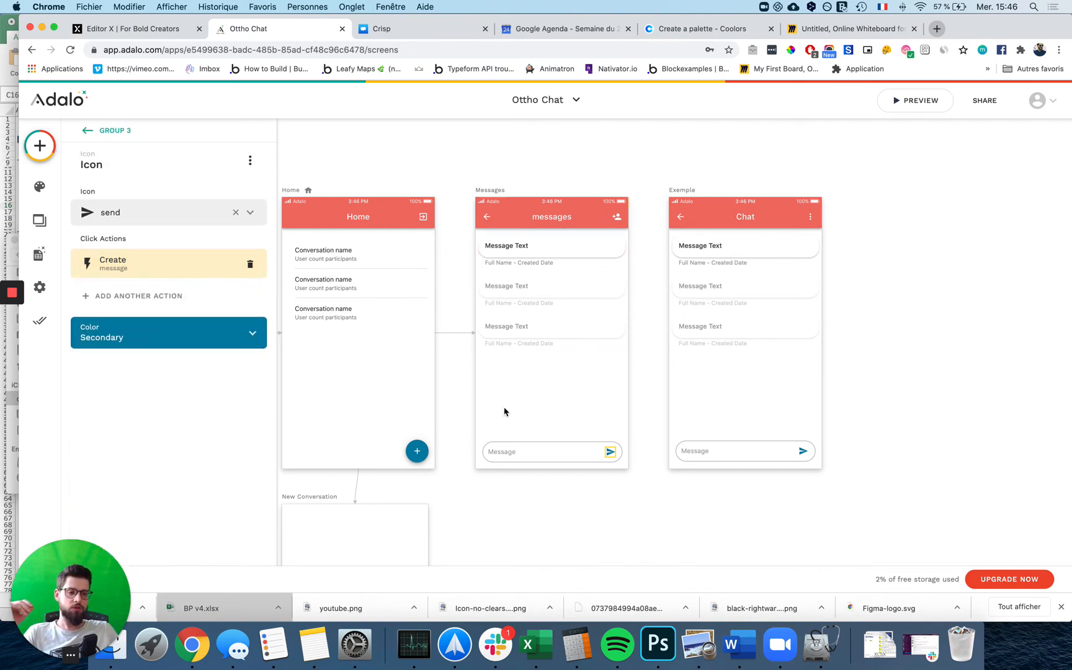
- Try removing the full_name and Created Date values from the label under the message text in the Messages list
click(523, 270)
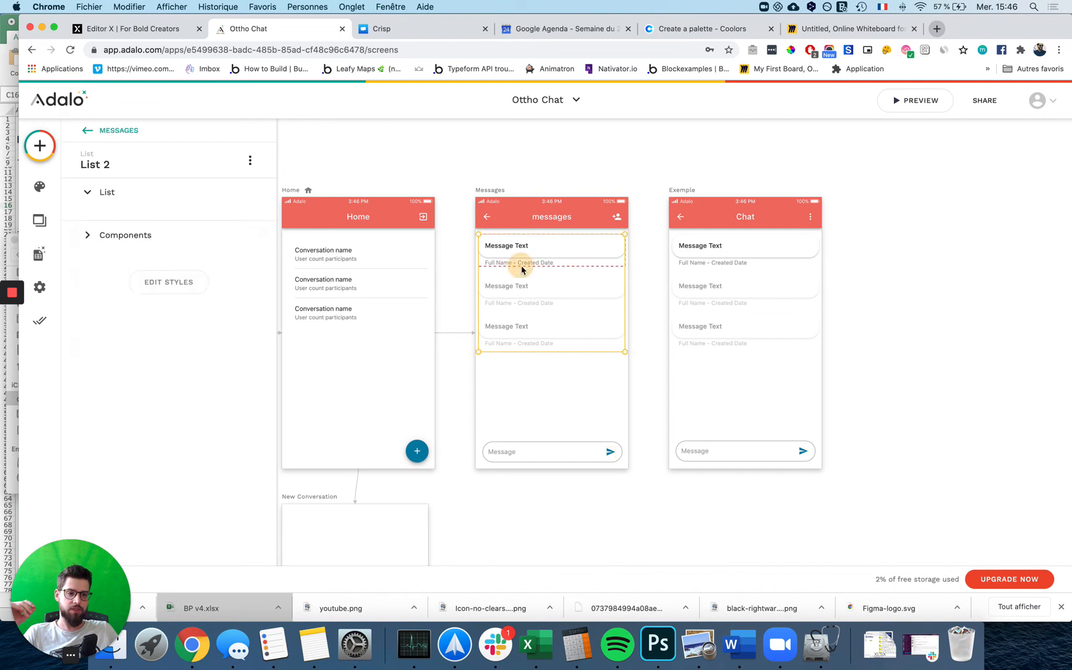
scroll(186, 410, down, 3)
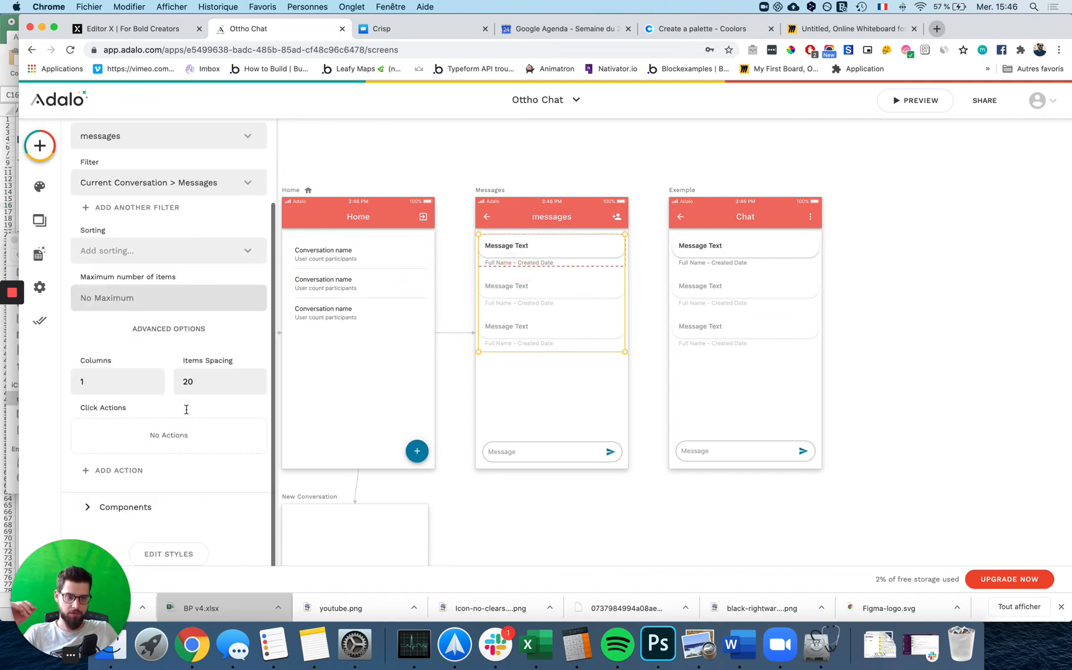
click(106, 509)
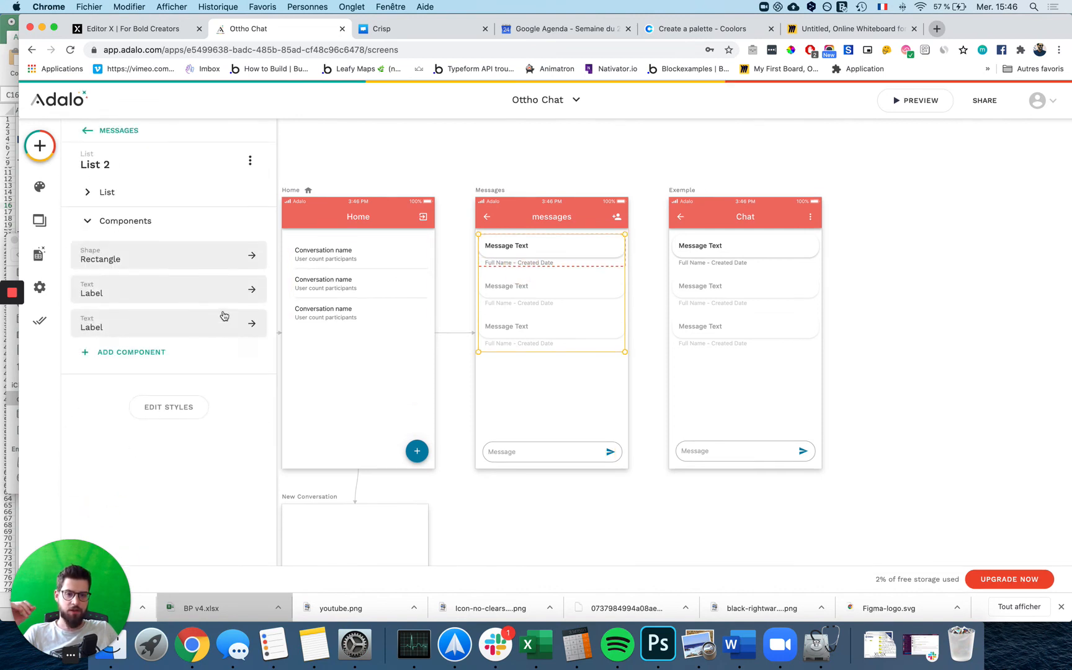
click(520, 261)
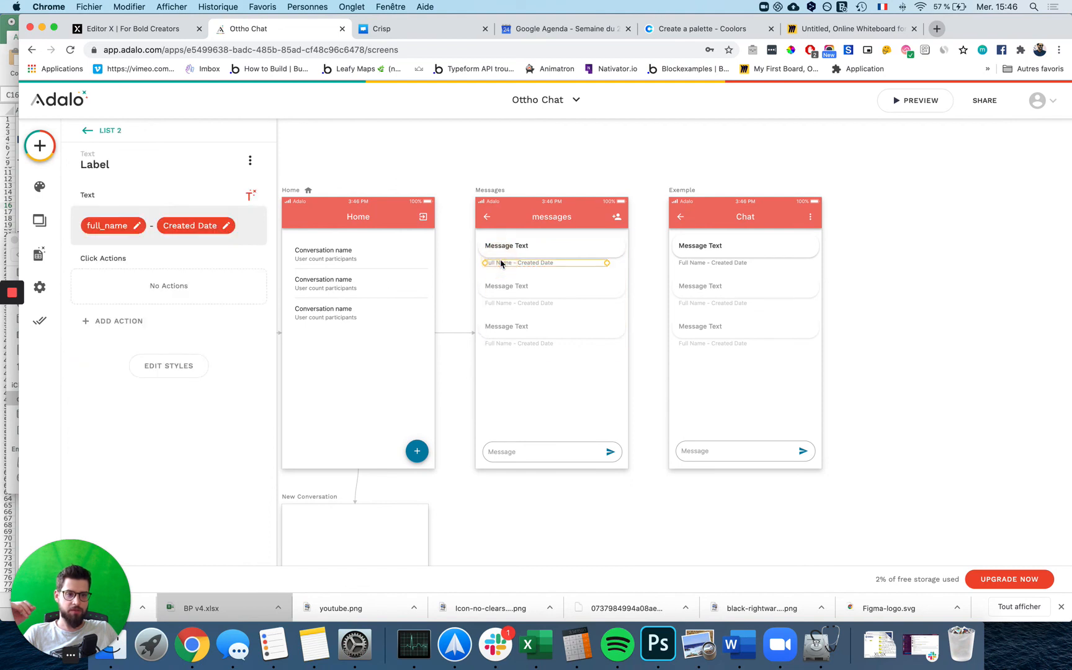
click(136, 226)
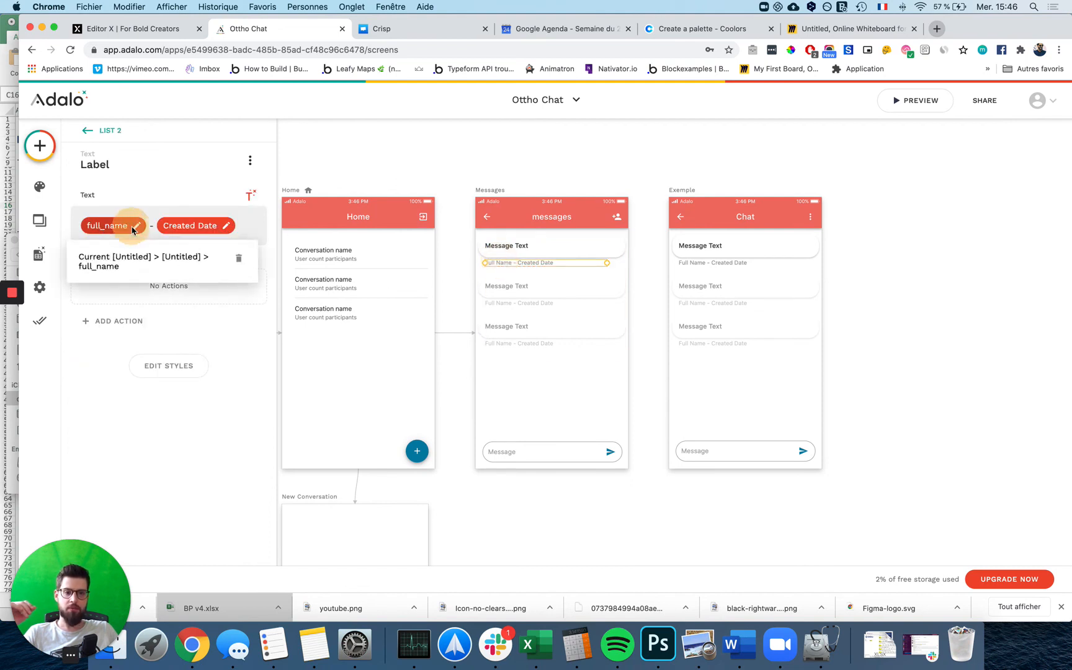
click(238, 258)
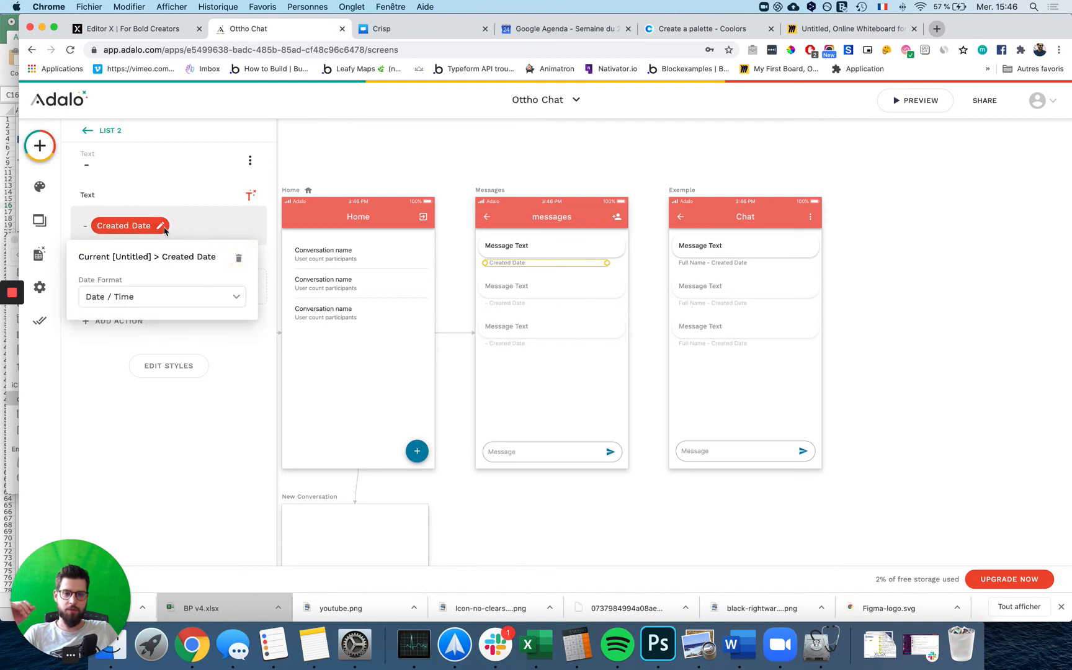
click(160, 227)
click(142, 226)
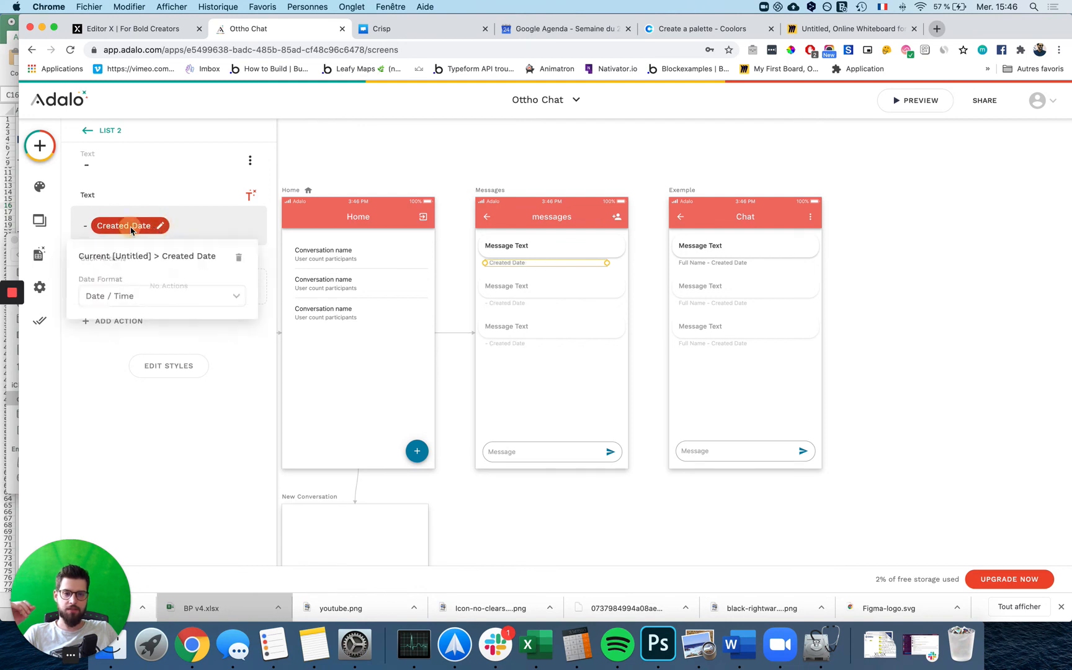
click(238, 258)
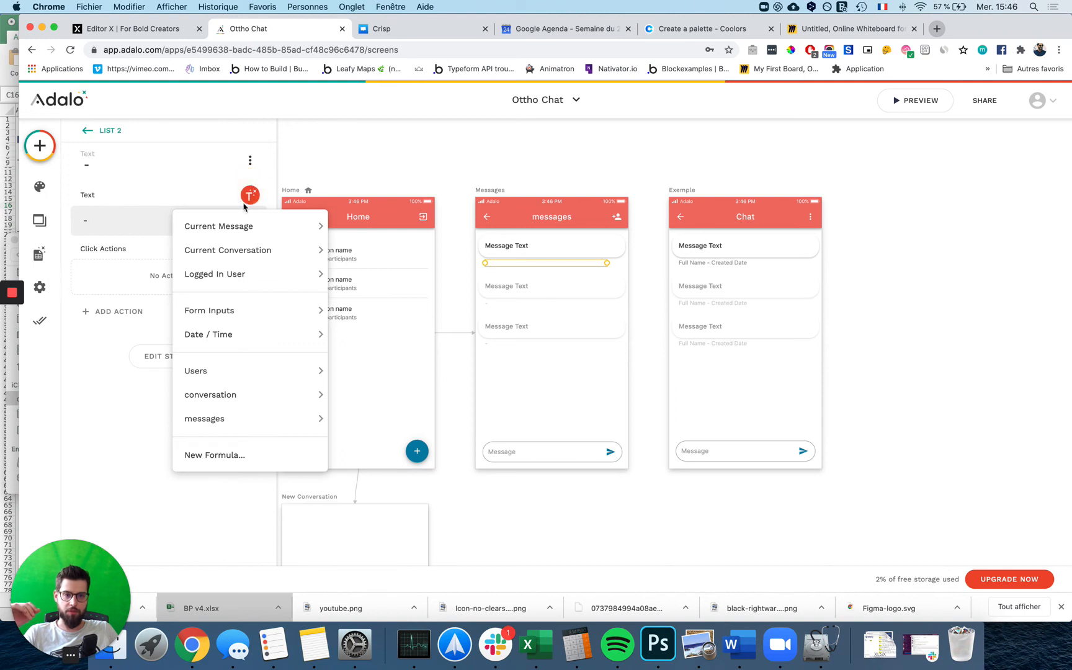
- Try inserting Current Message > emetteur > Full Name into the label and check its source
mouse_move(249, 226)
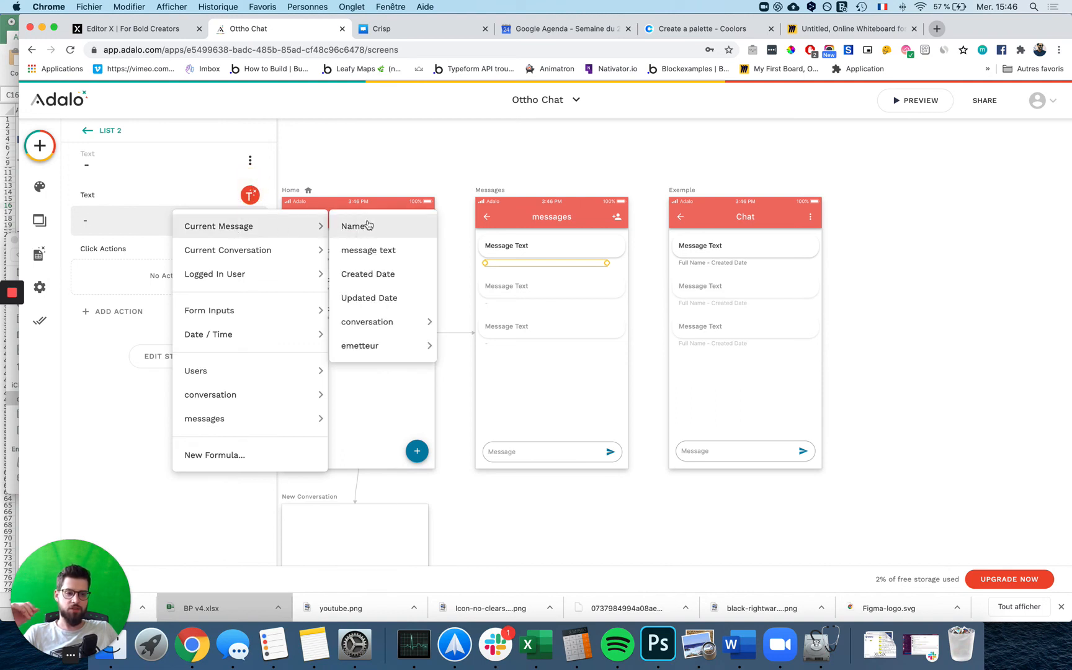
mouse_move(397, 351)
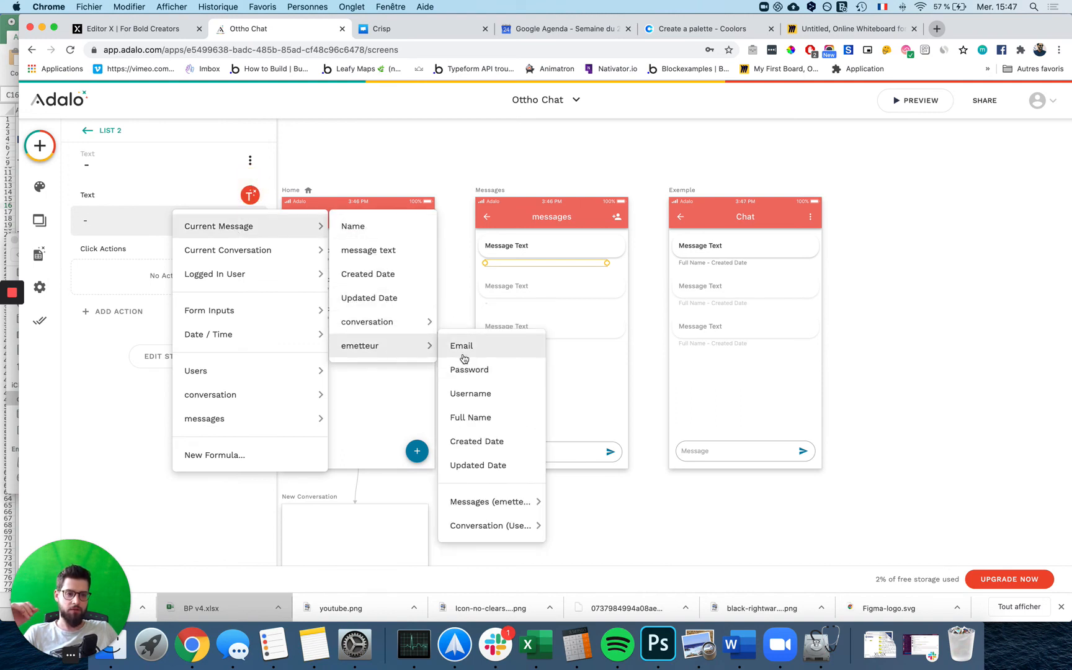
click(471, 415)
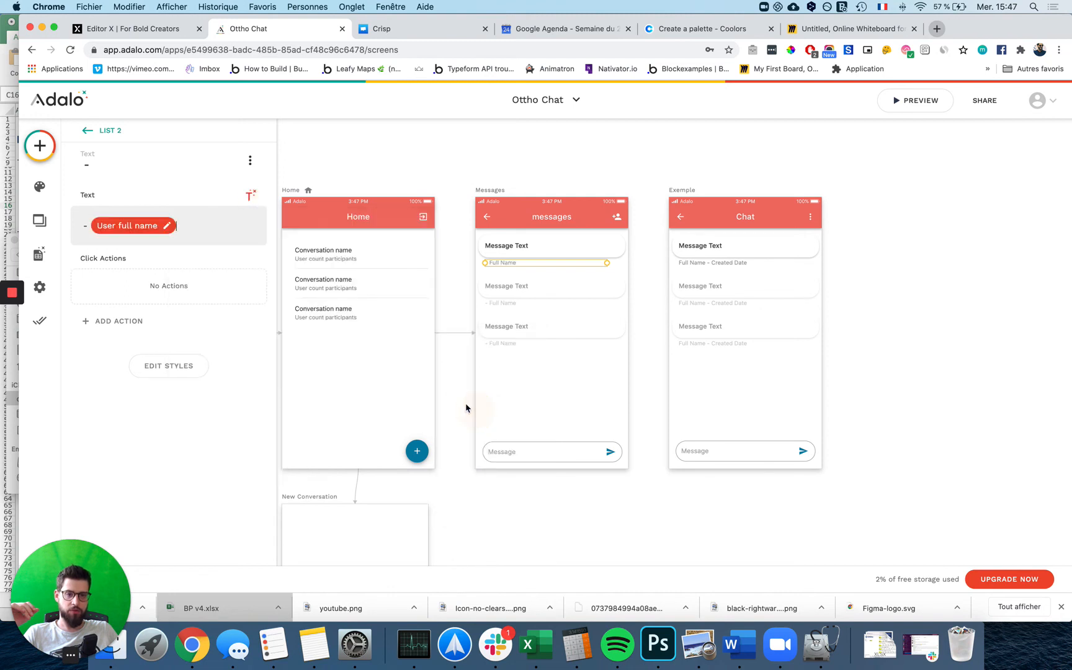
mouse_move(149, 231)
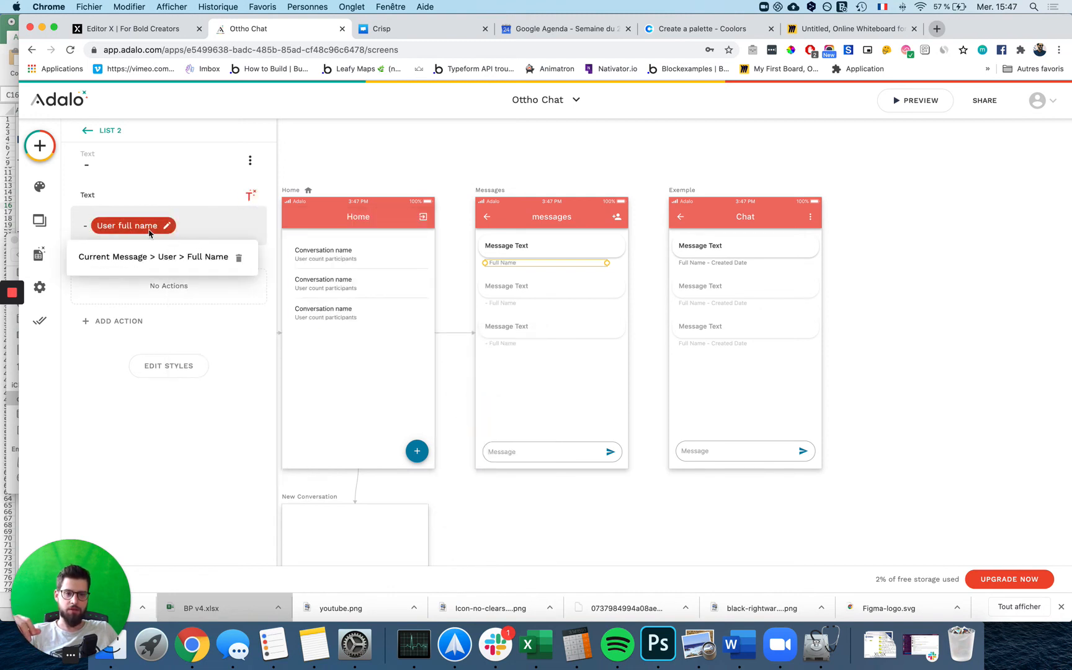
- Clear the label's whole text and undo the recent label edits
click(89, 227)
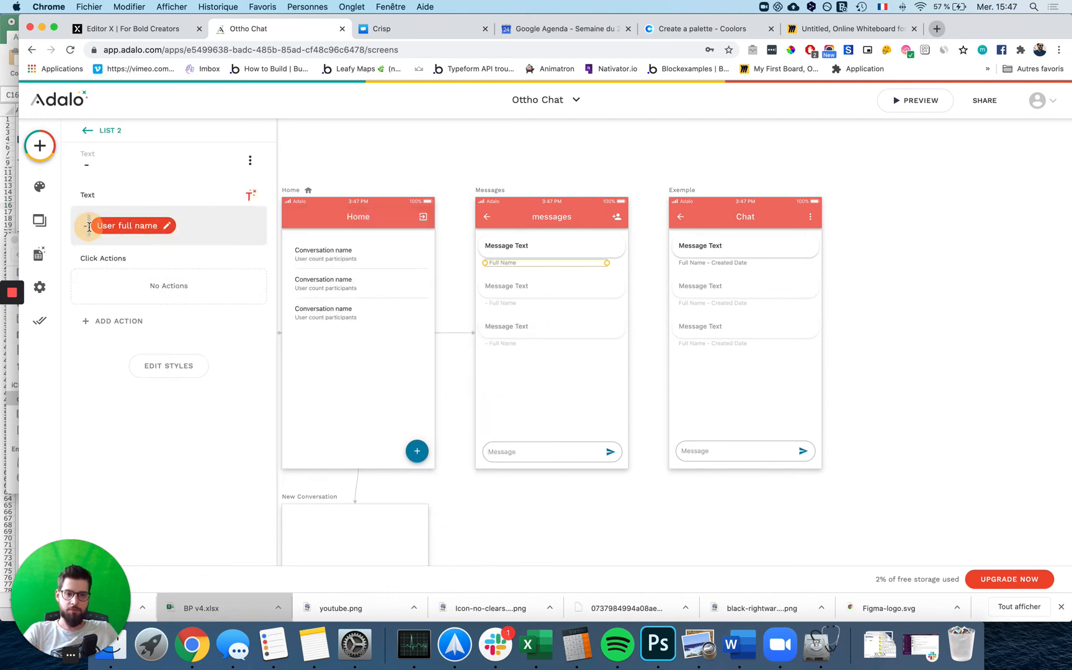
key(super+a)
key(BackSpace)
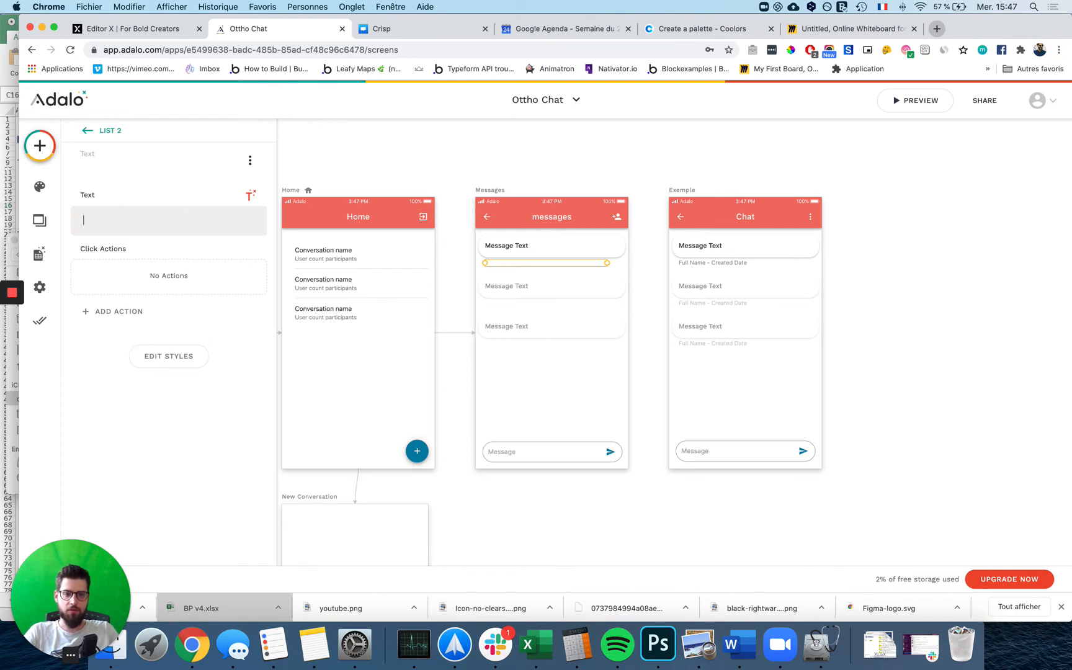
key(super+z)
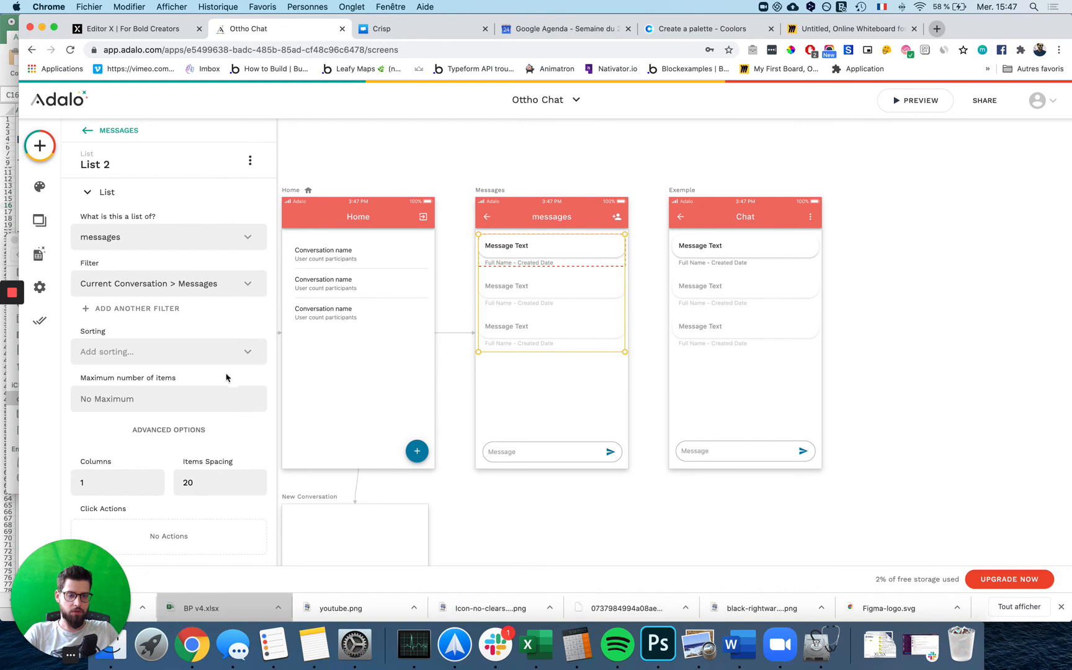
scroll(226, 378, down, 3)
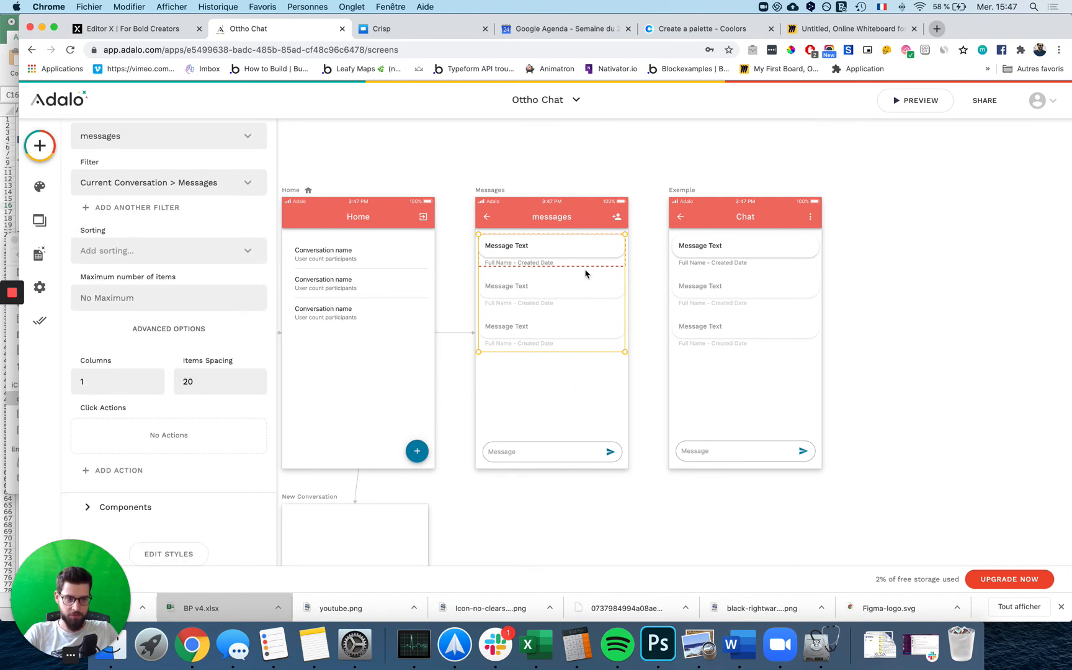
click(540, 450)
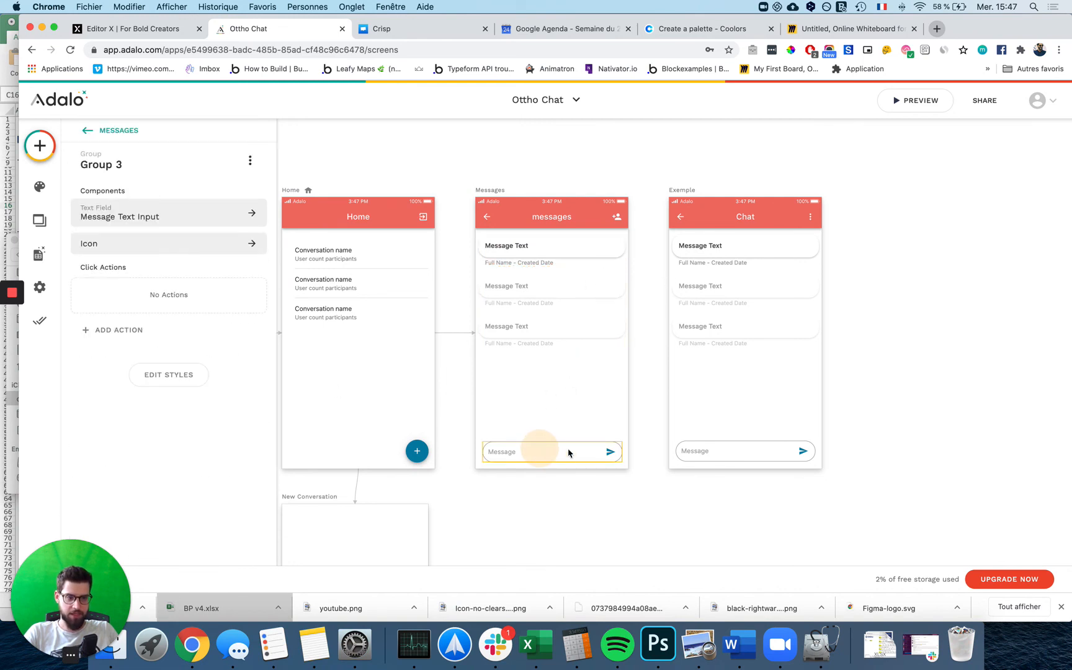
click(610, 452)
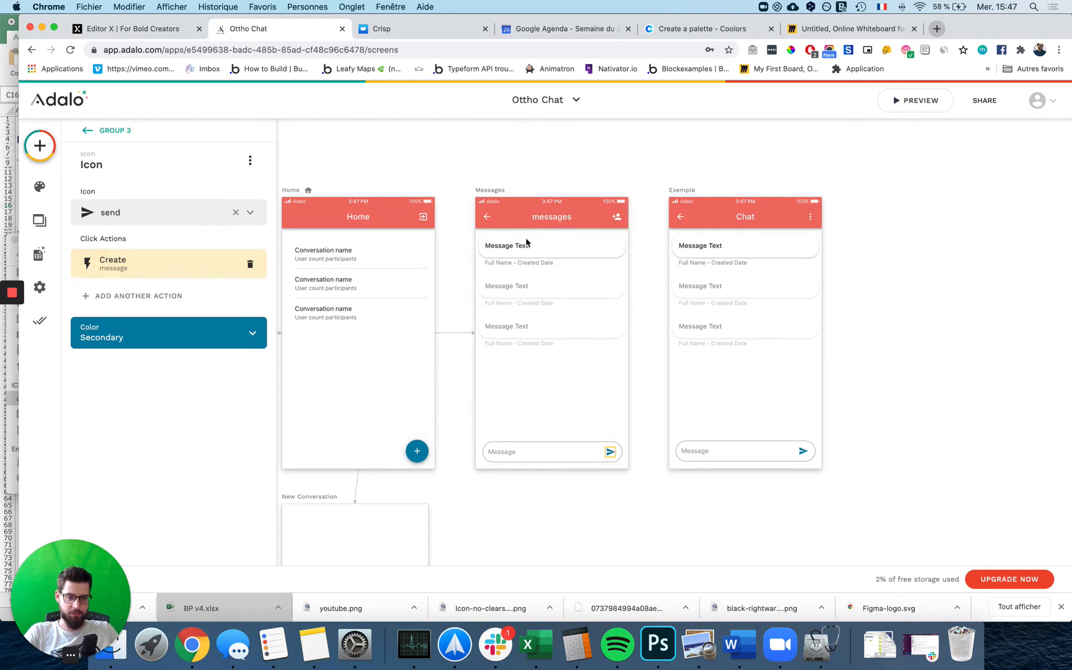
- Remove the full_name and Created Date values from the label under the message text in the Messages list, keeping the dash
click(505, 254)
click(504, 265)
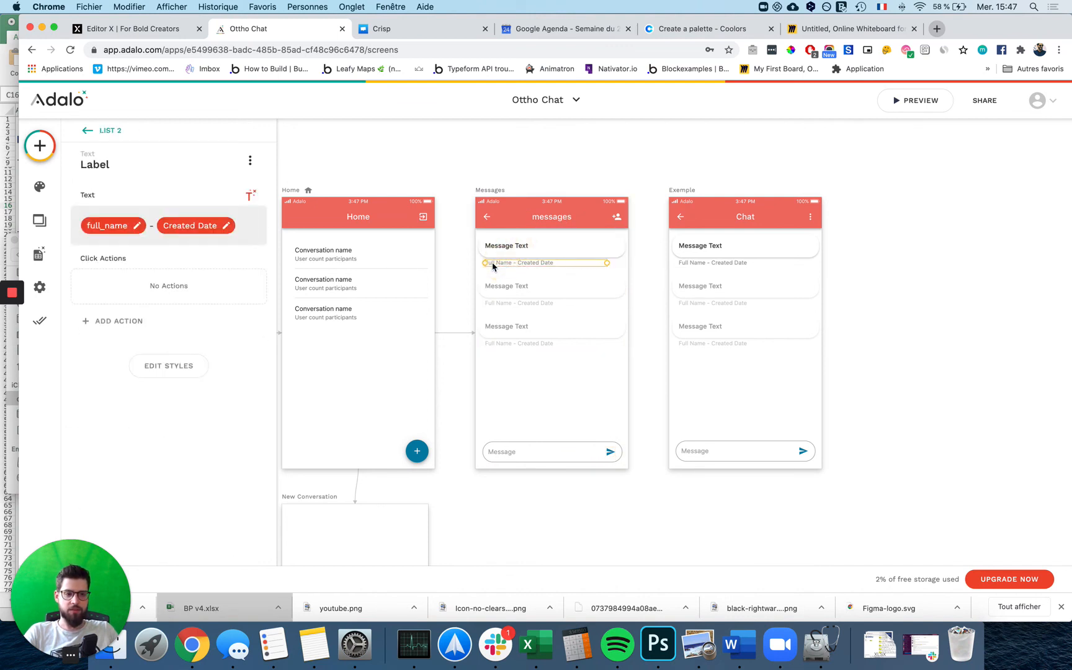
click(231, 227)
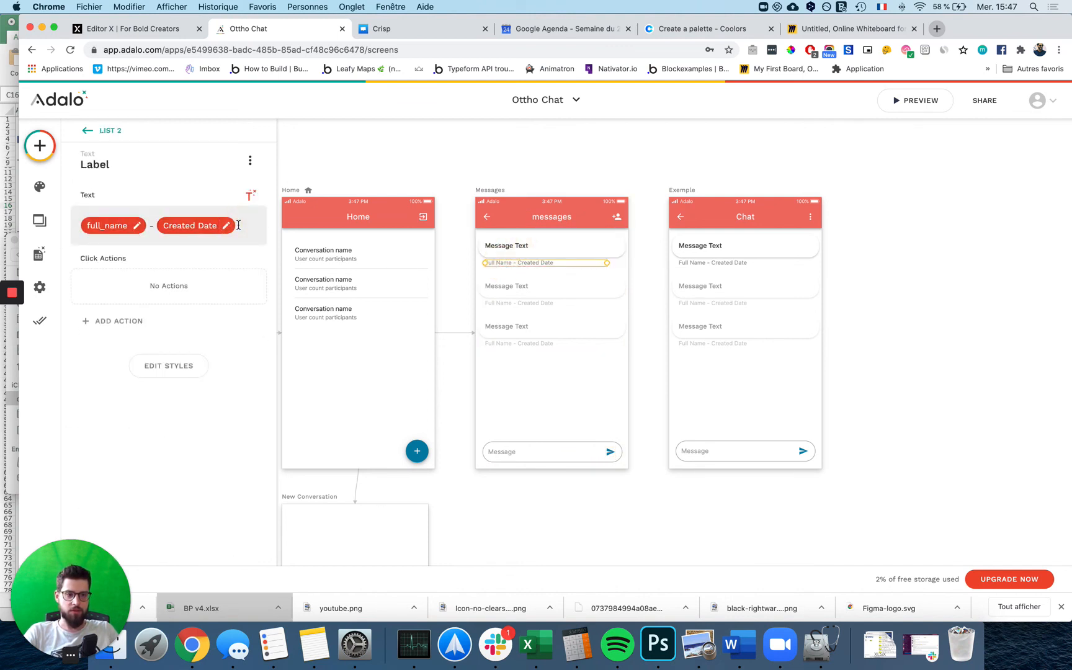
key(BackSpace)
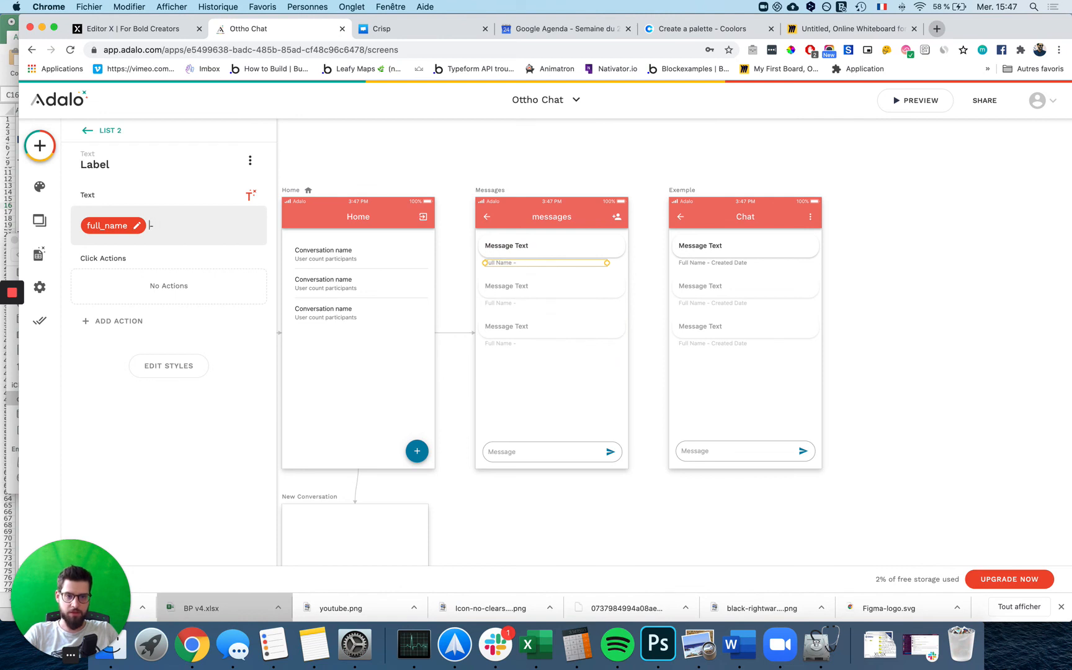
key(BackSpace)
- Insert Current Message > emetteur > Full Name before the label's dash and Current Message > Created Date after it
click(250, 195)
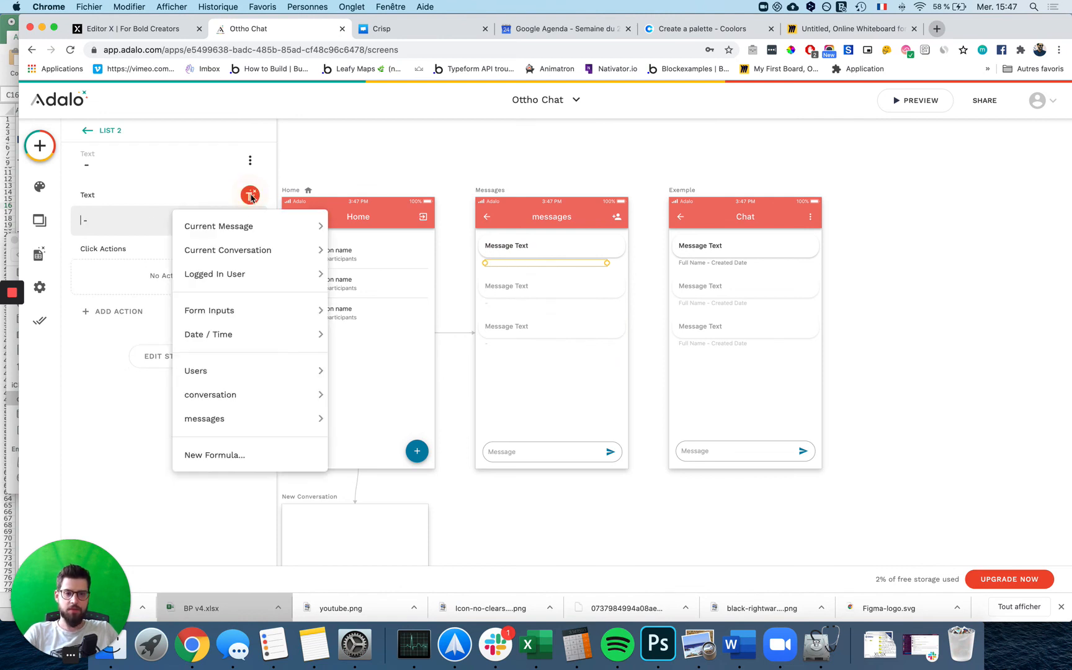
mouse_move(248, 227)
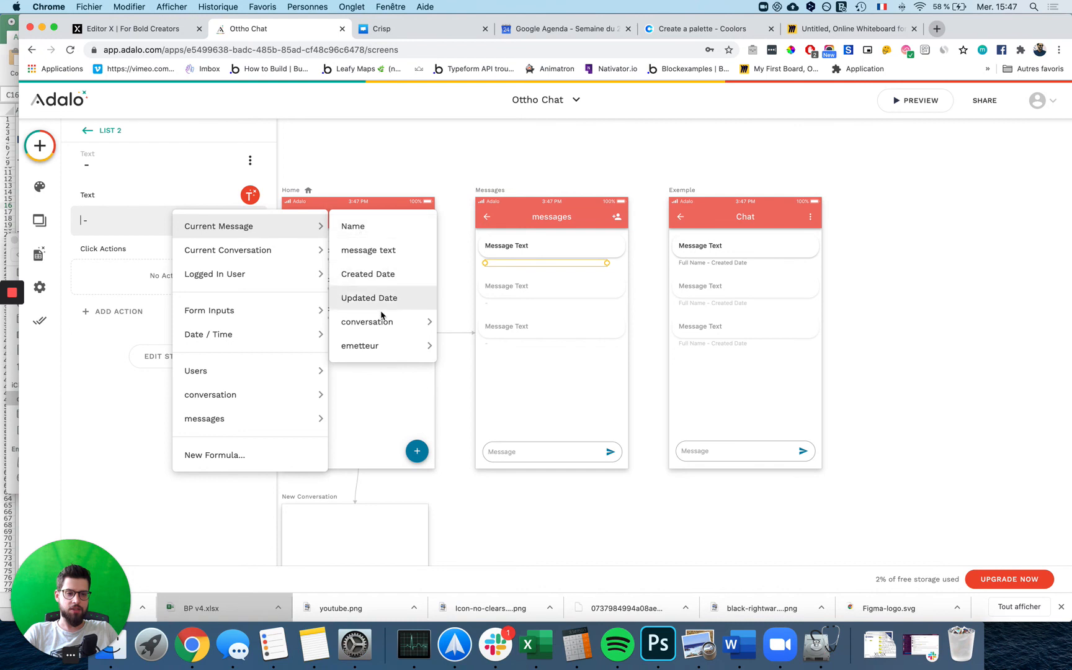
mouse_move(382, 320)
mouse_move(384, 346)
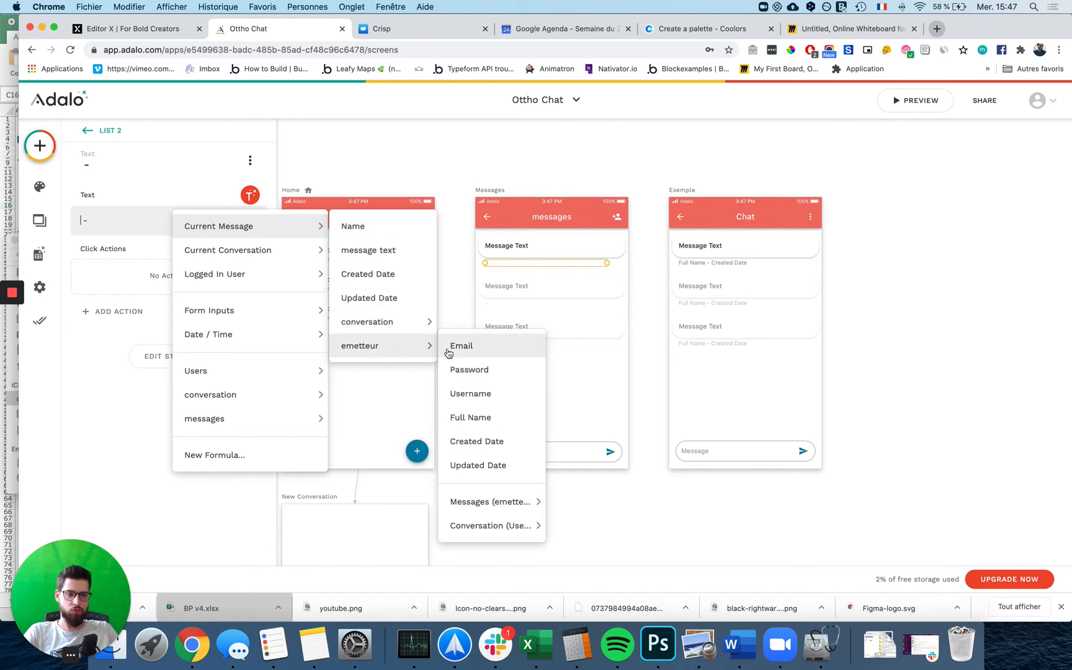
click(473, 417)
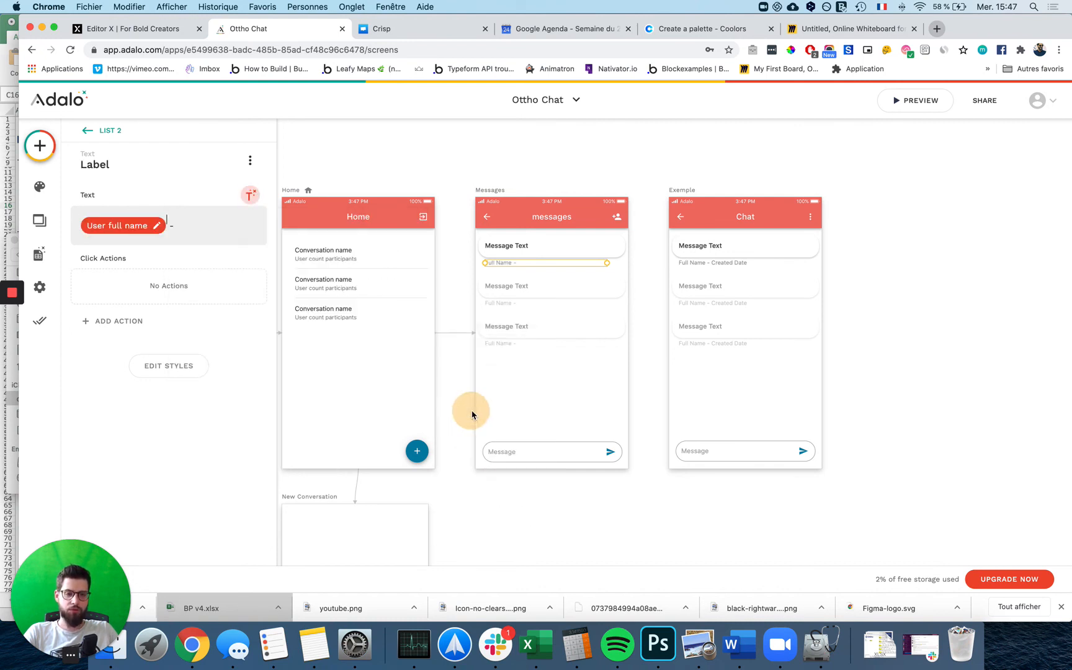
click(251, 195)
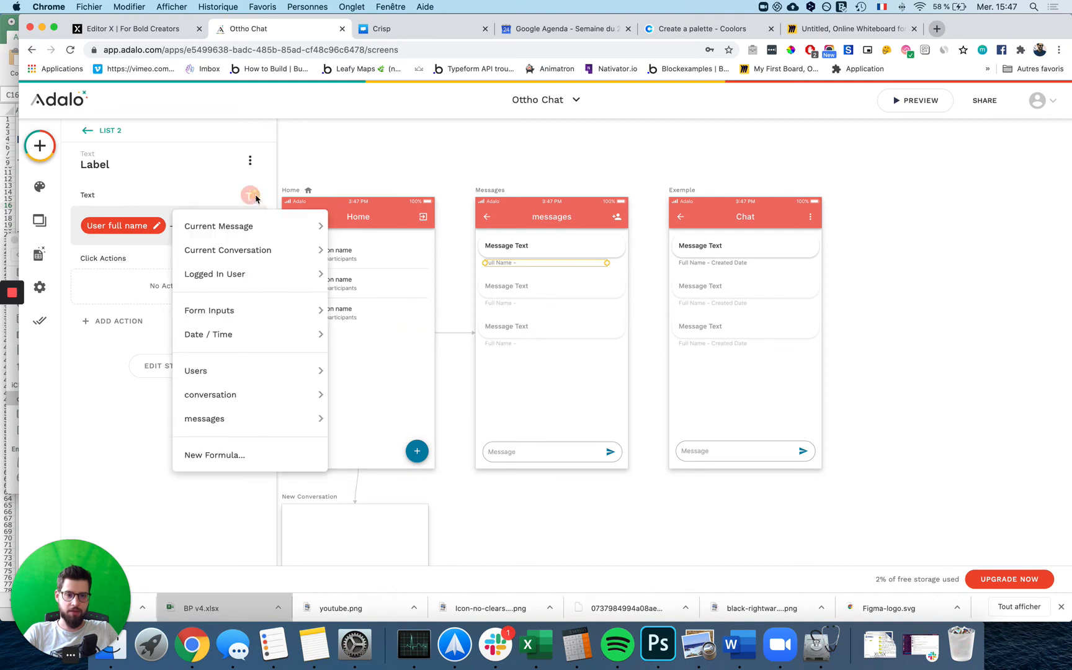
mouse_move(267, 229)
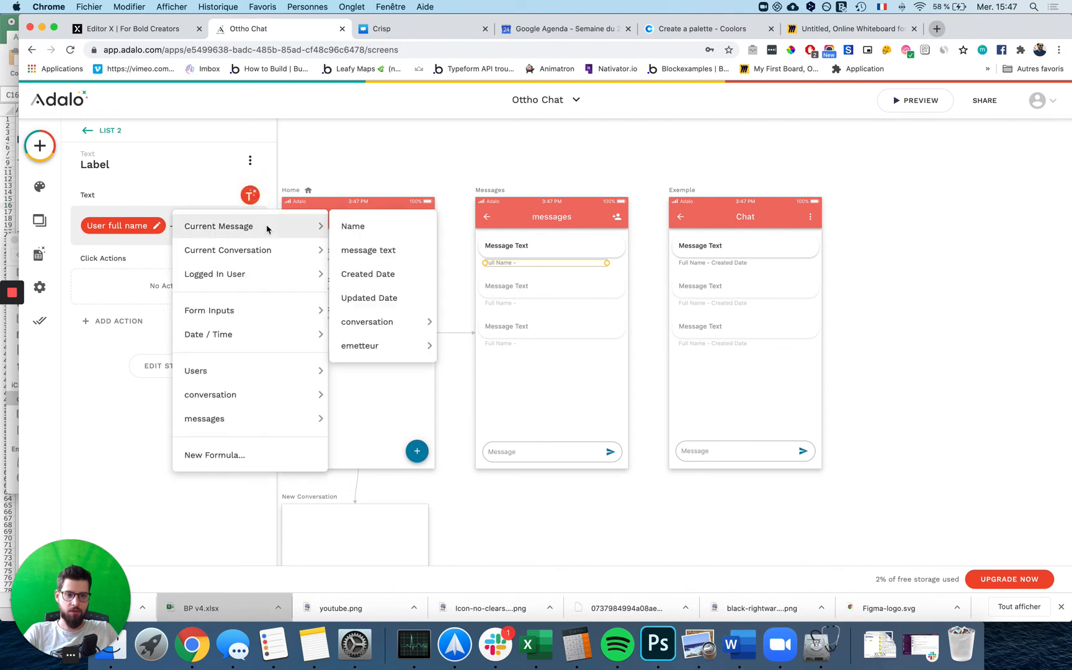
click(367, 274)
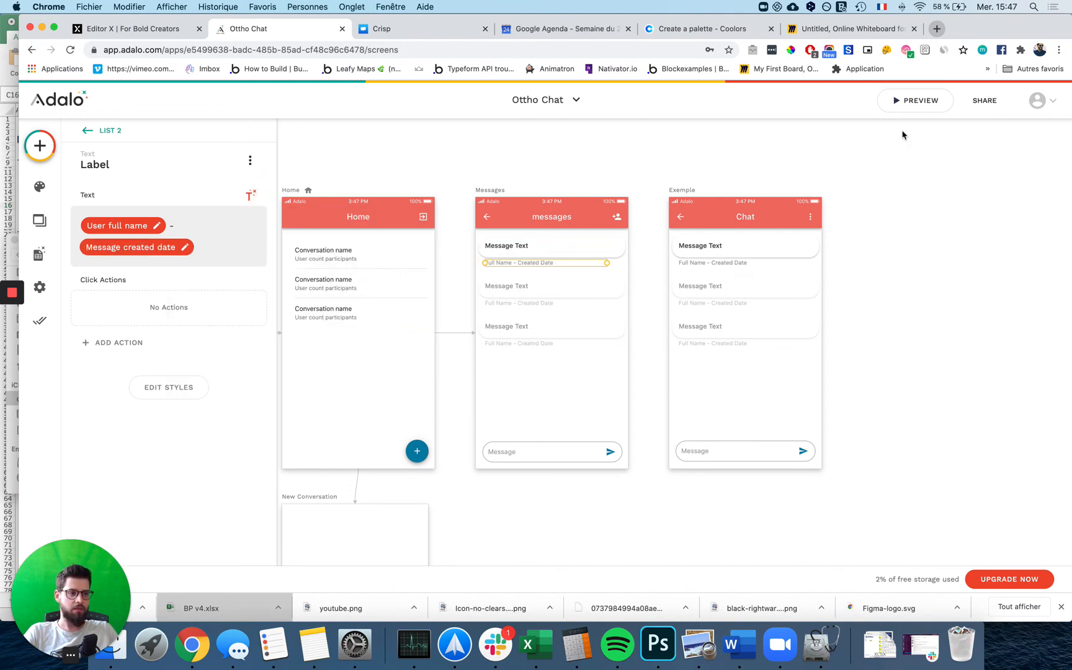
- Preview the app, send "Bonjour" in Nouvelle conversation, and close the preview
click(907, 107)
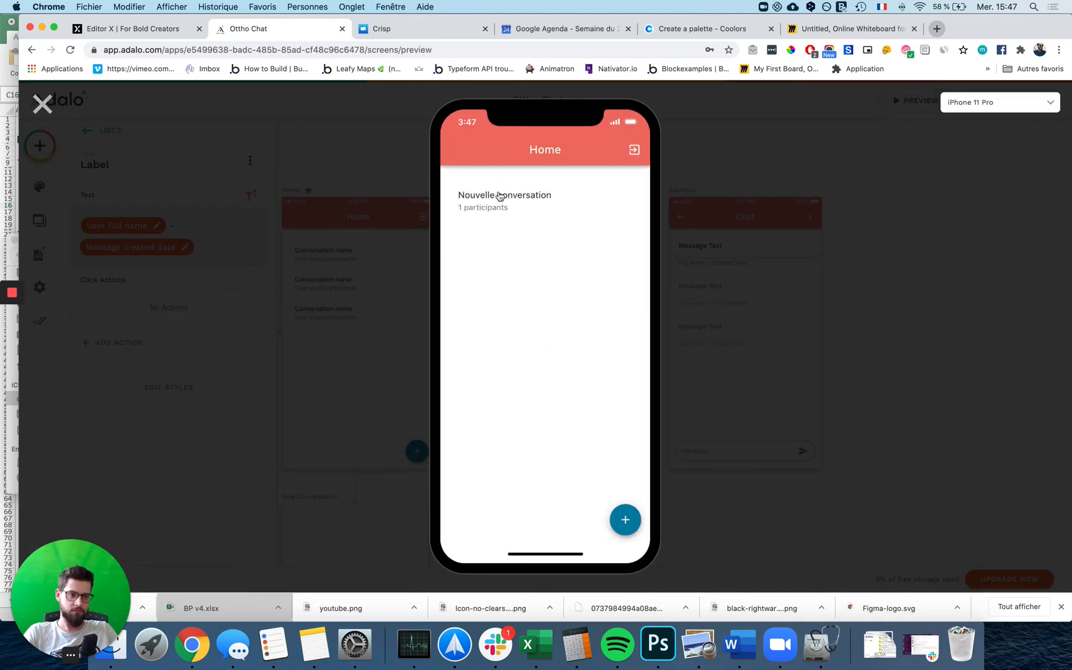
click(499, 196)
click(474, 519)
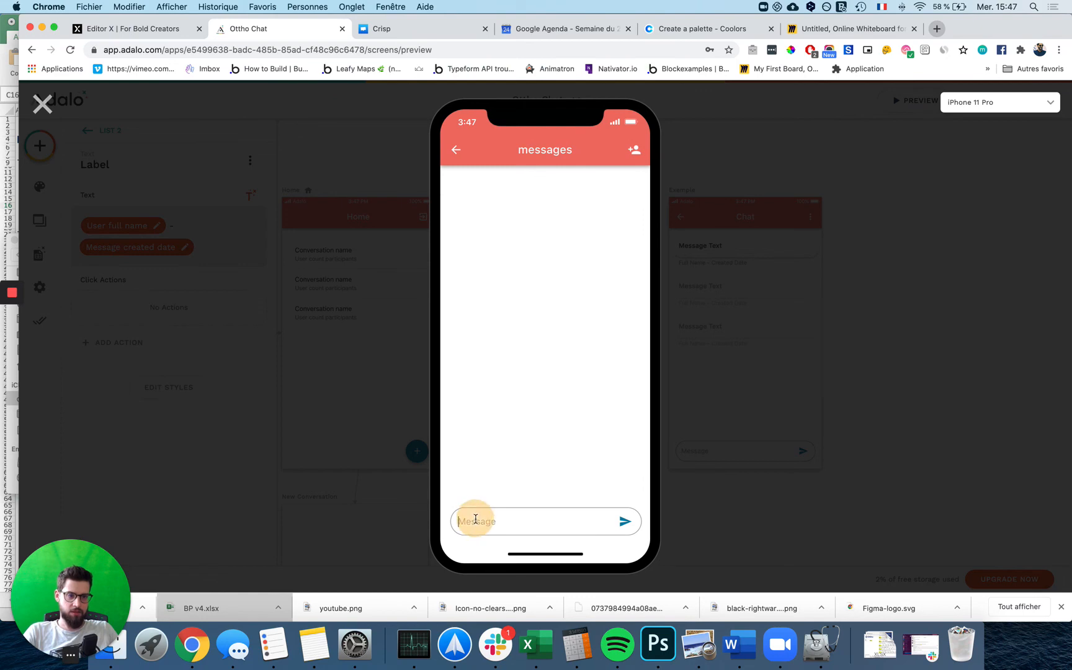
text(Bonjour)
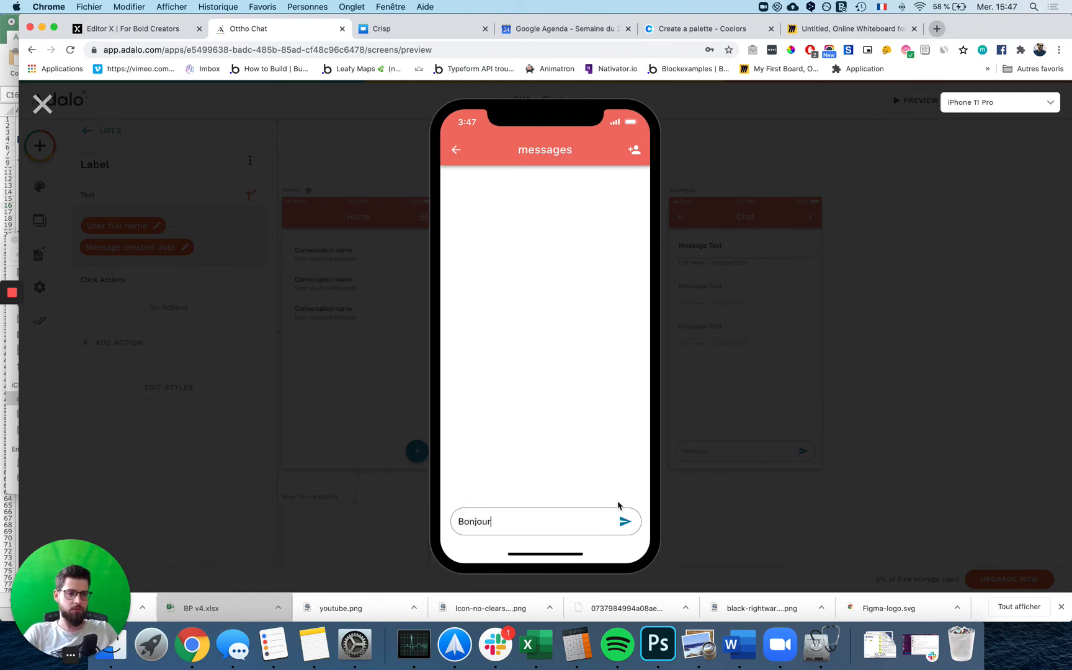
click(623, 520)
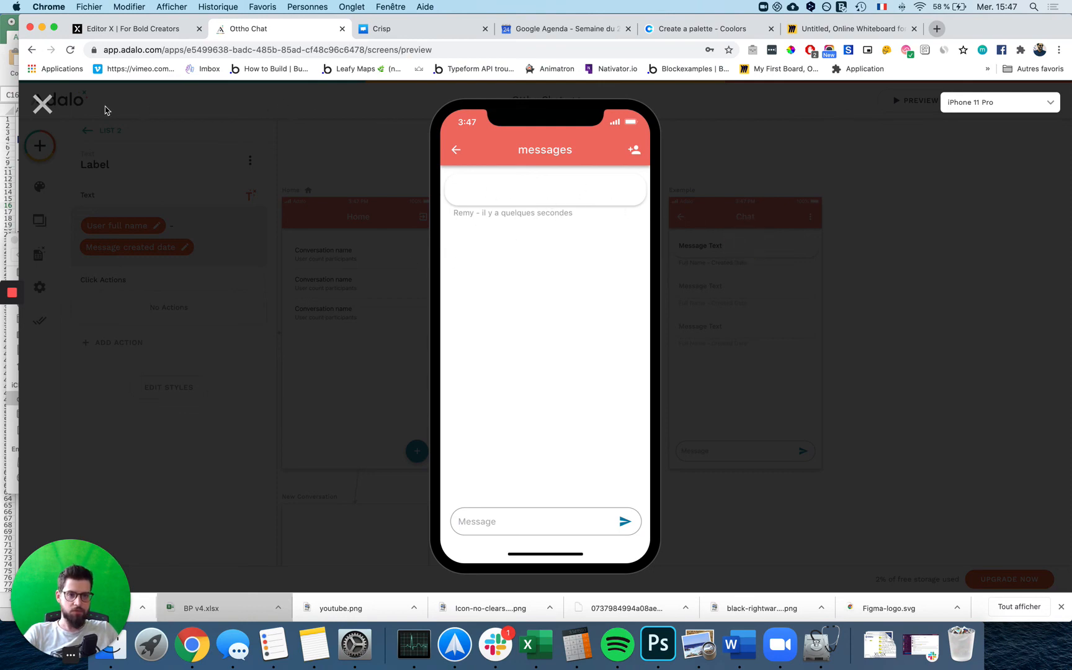
click(43, 103)
- Replace the broken value in the Messages list's main text label with Current Message > message text
click(504, 245)
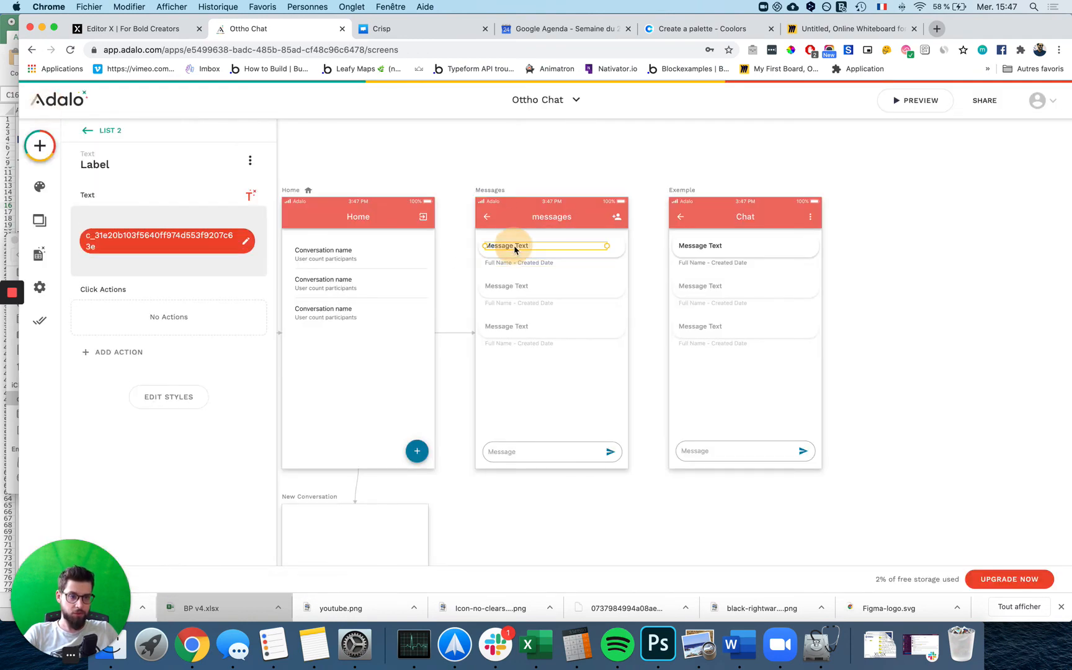
click(246, 242)
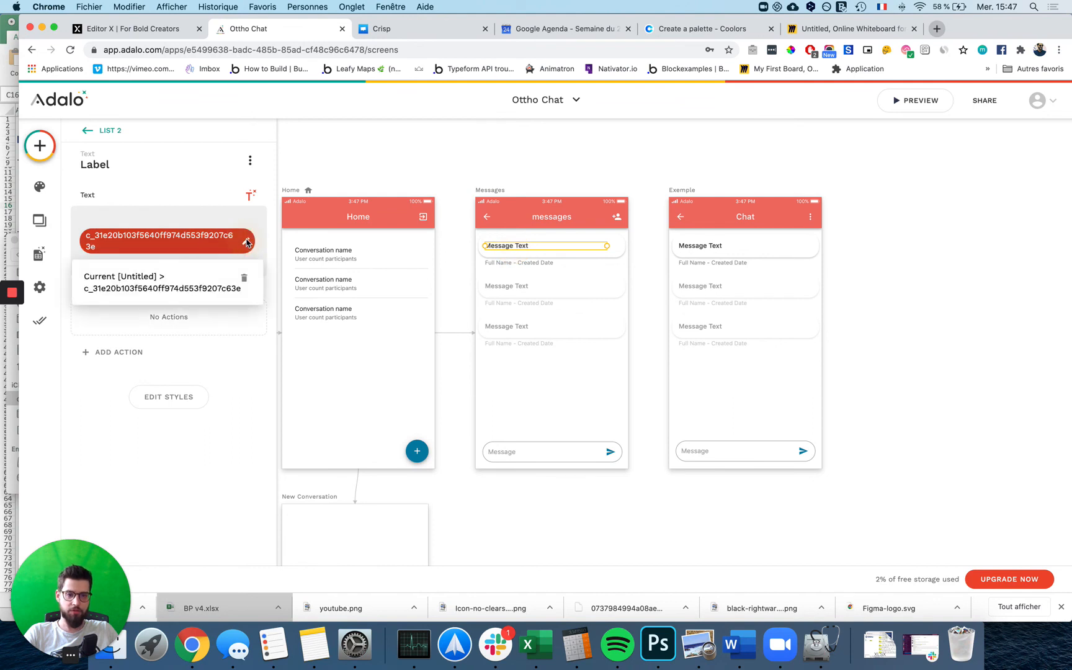
click(245, 277)
click(250, 196)
mouse_move(246, 229)
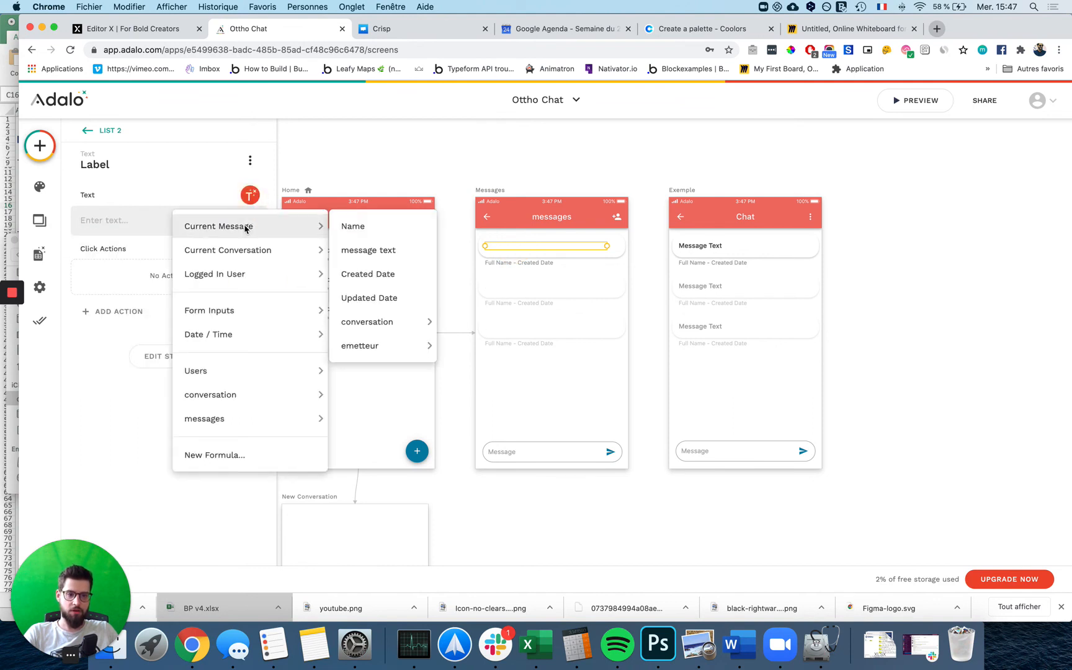
click(366, 249)
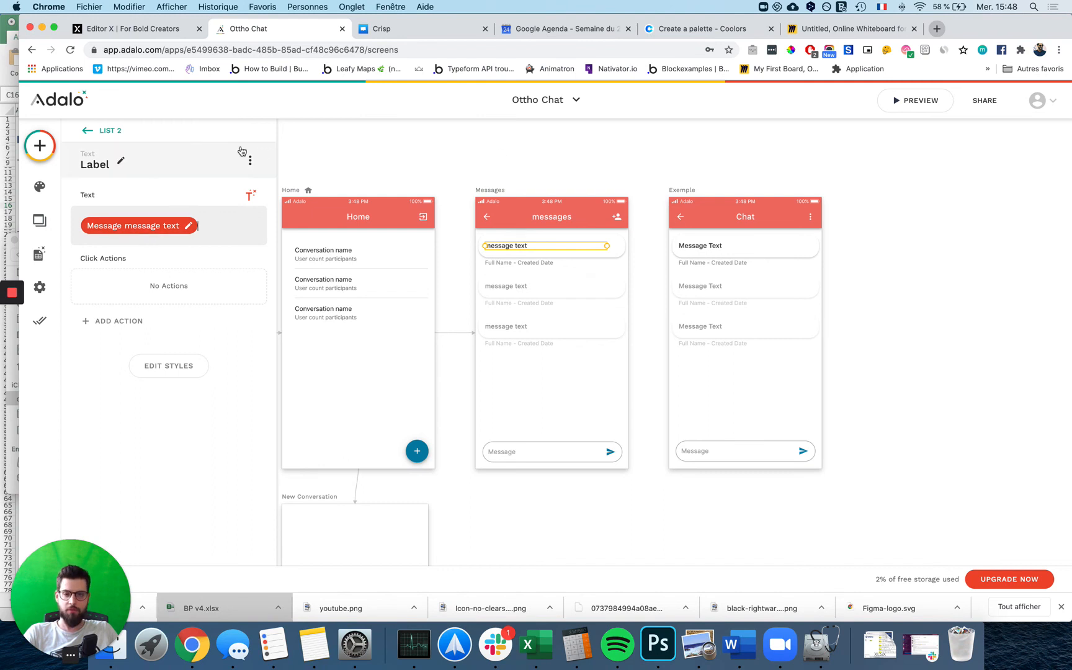
- Check the records stored in the messages collection and return to the screen canvas
click(39, 255)
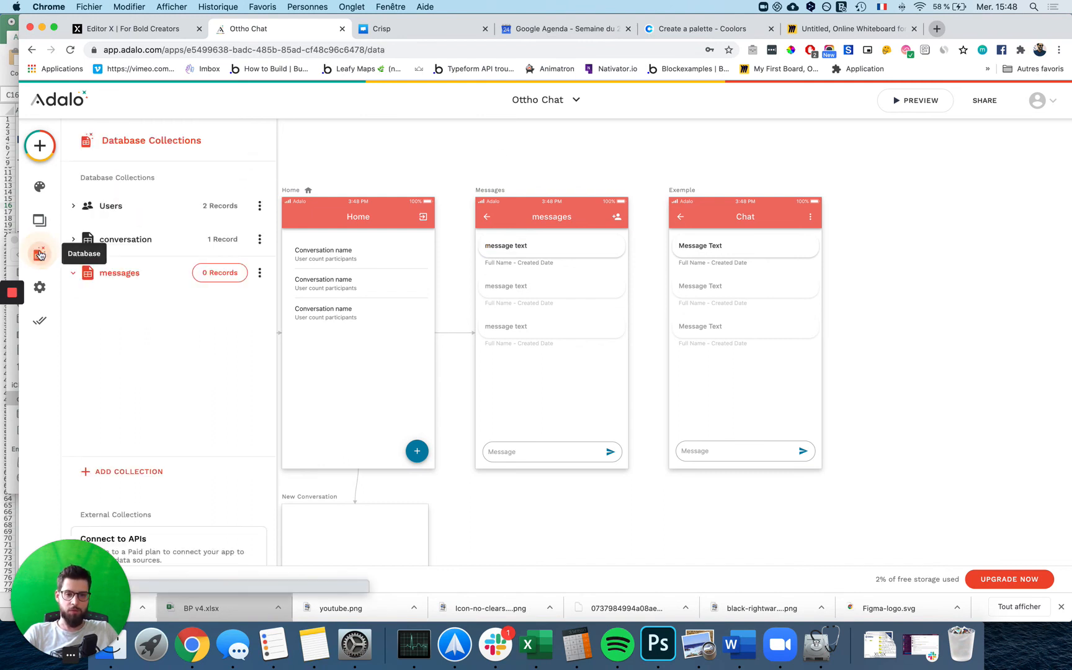
click(221, 273)
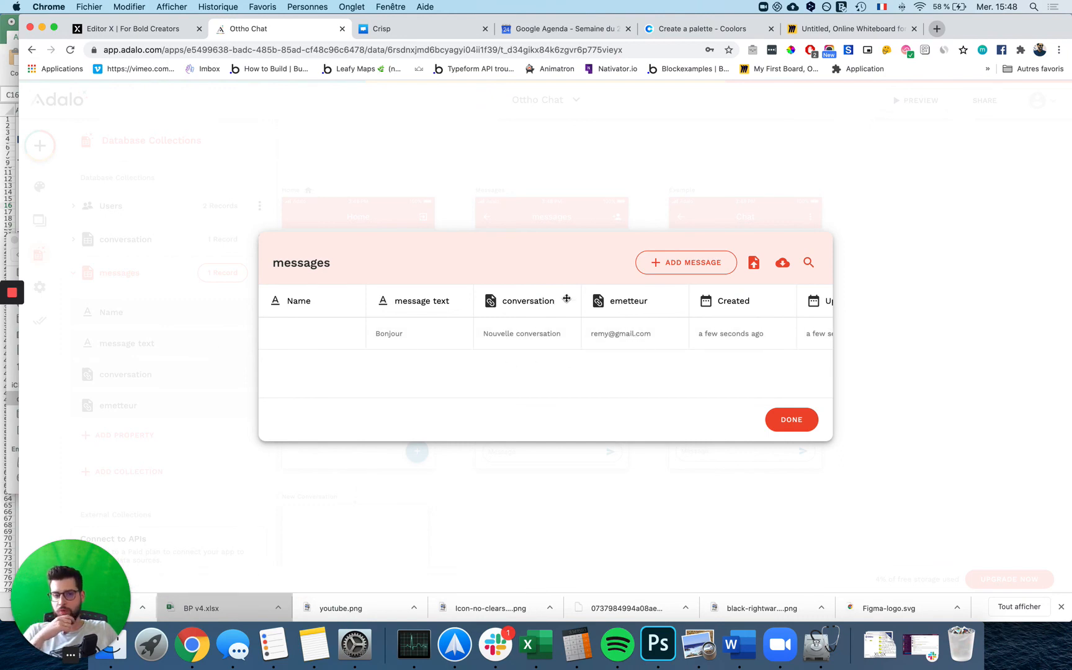
click(177, 344)
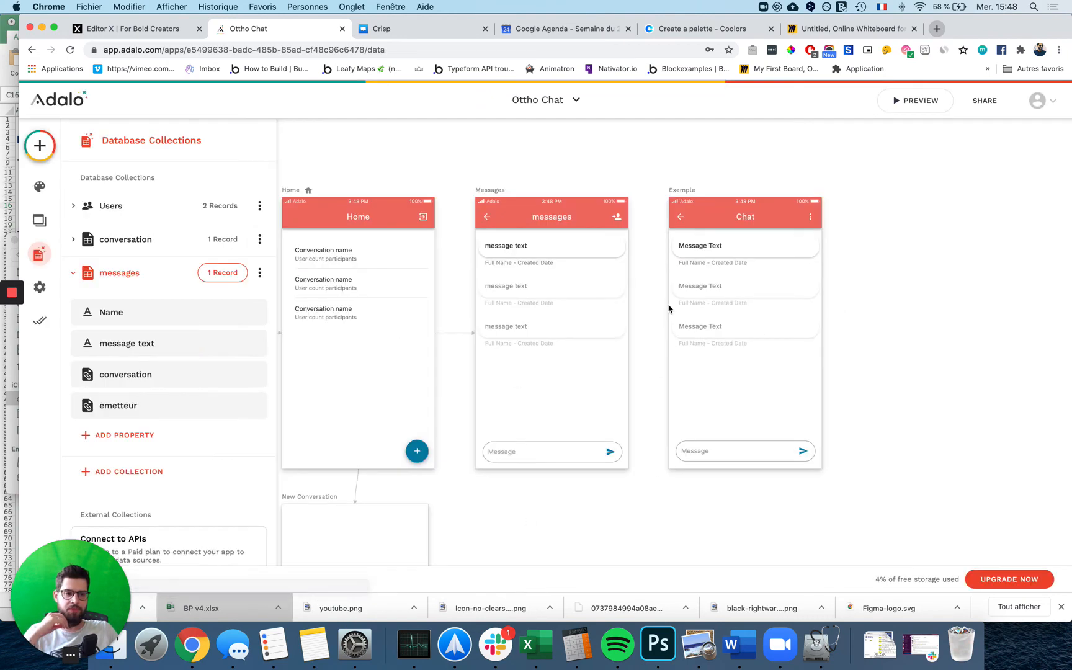
click(610, 455)
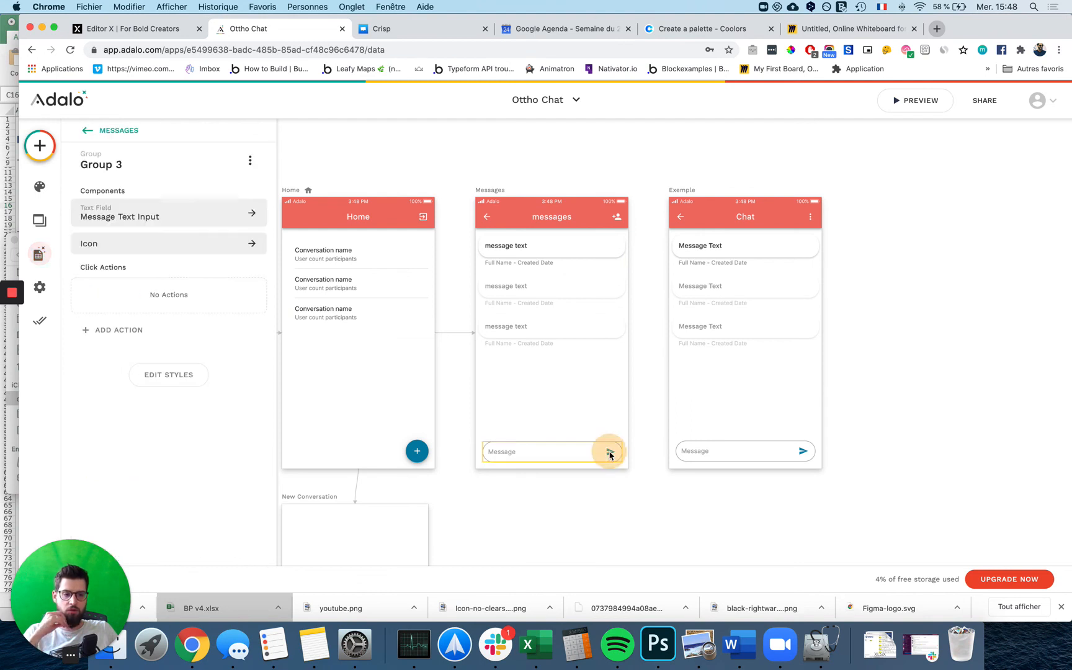
- Preview the app again, send "Ca va comment ?" in the existing conversation, and close the preview
click(917, 101)
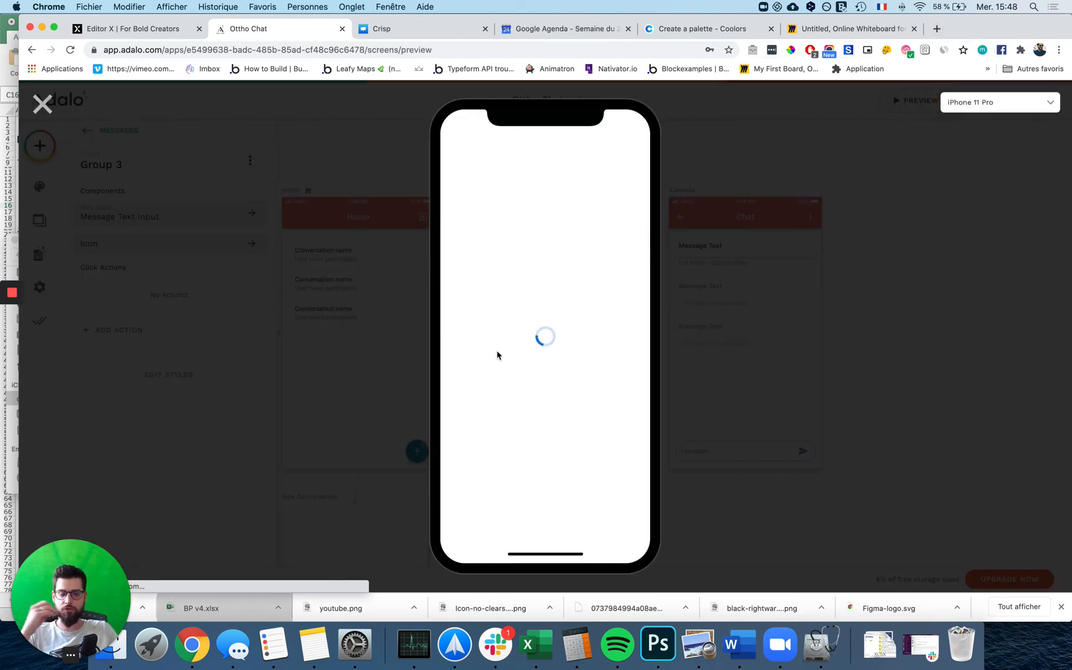
click(511, 214)
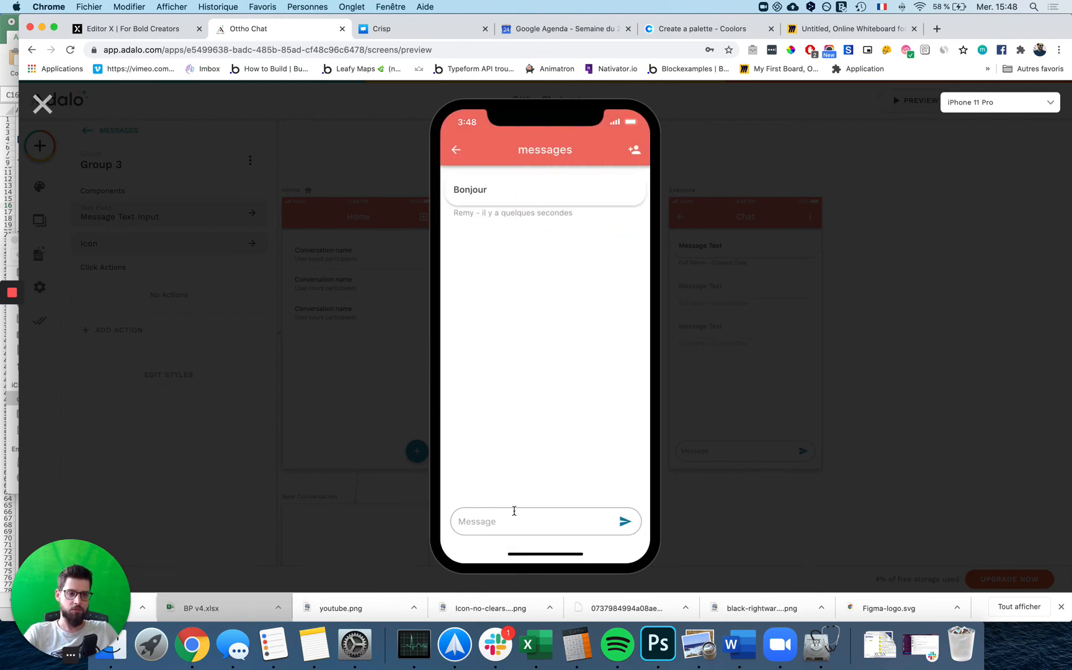
click(515, 511)
text(Ca va comment ?)
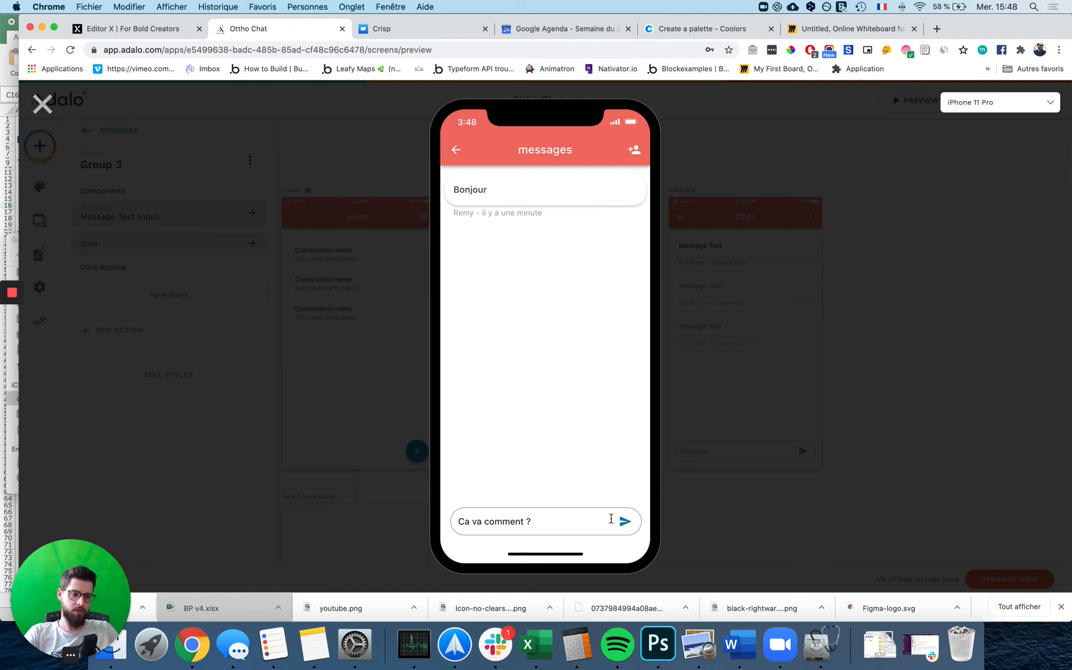
click(624, 521)
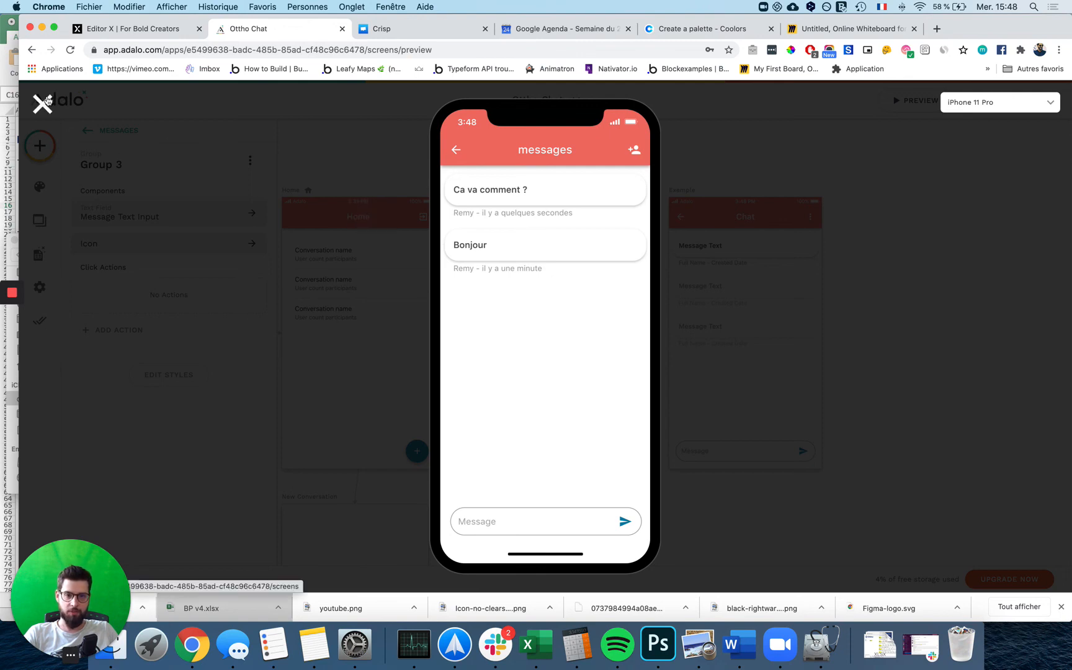
click(43, 103)
- Sort the list on the Messages screen by Created Date - Oldest to Newest
click(592, 268)
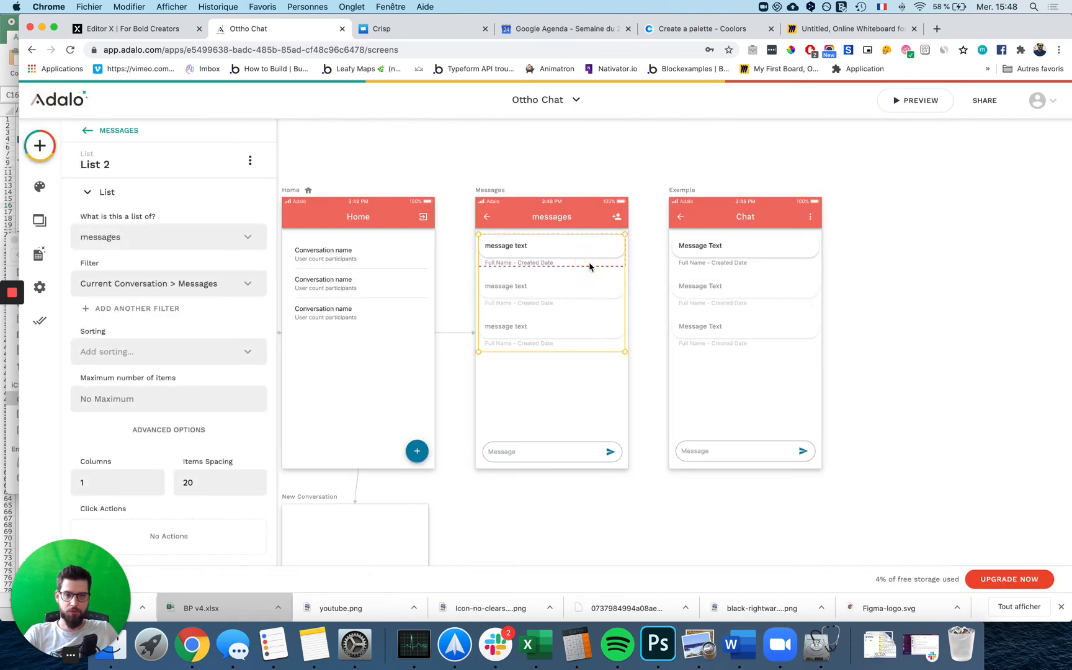
scroll(210, 339, down, 1)
scroll(209, 338, down, 1)
click(147, 322)
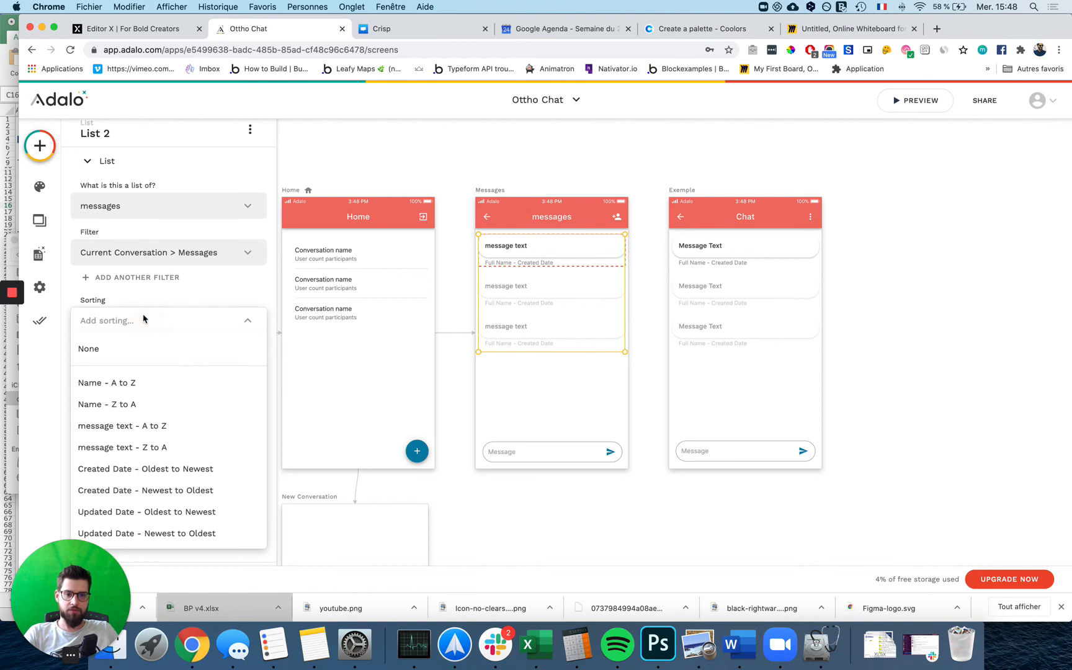
click(216, 472)
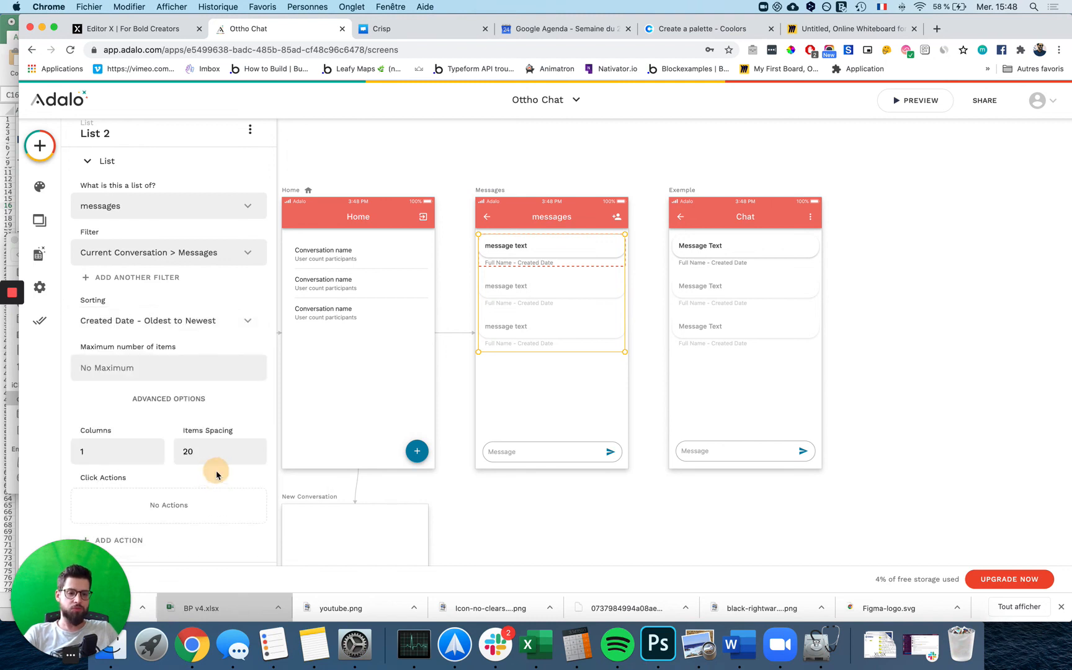
- Preview the conversation to check the order of its messages, and close the preview
click(897, 106)
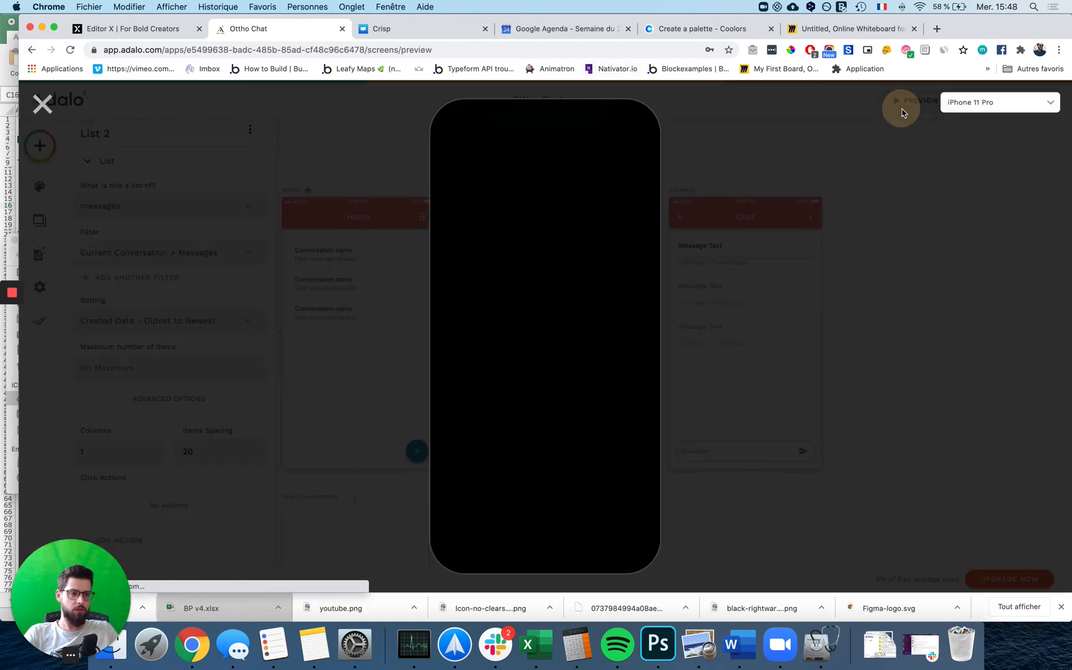
click(569, 213)
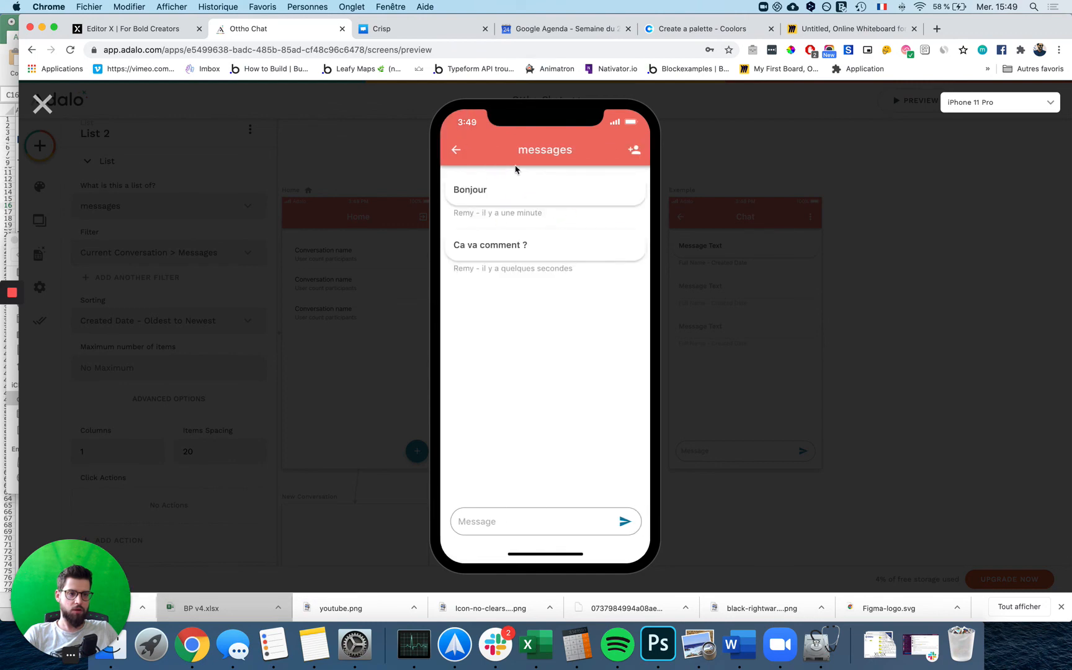
click(338, 429)
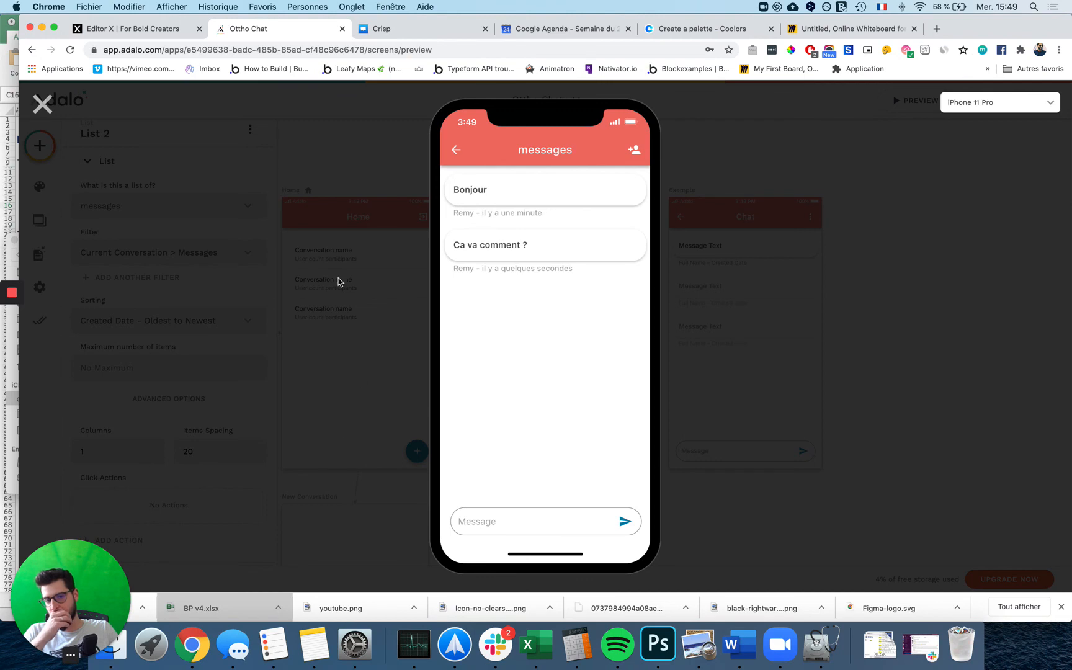
click(50, 111)
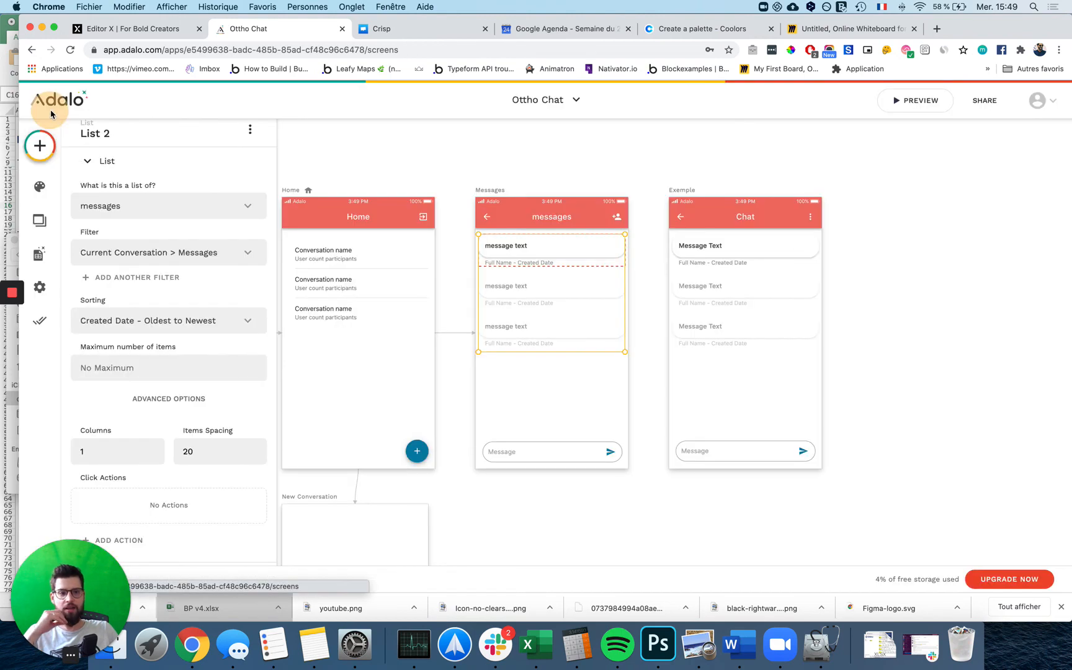
- Extend the list on the Messages screen downward to five message rows, ending just above the message input
click(646, 284)
scroll(553, 263, up, 5)
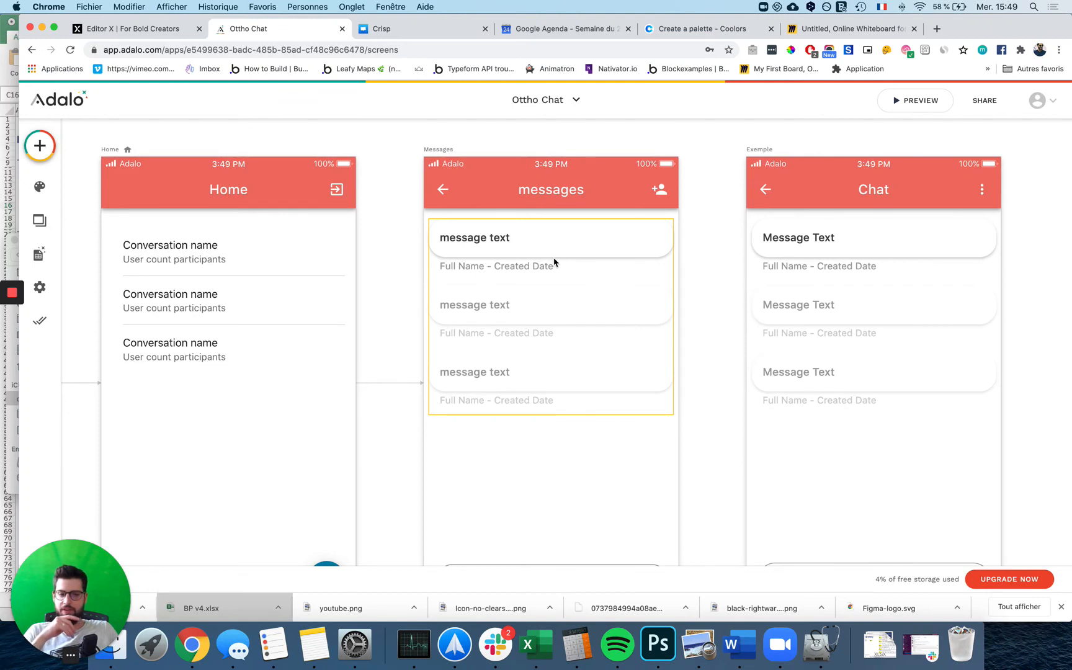
click(554, 263)
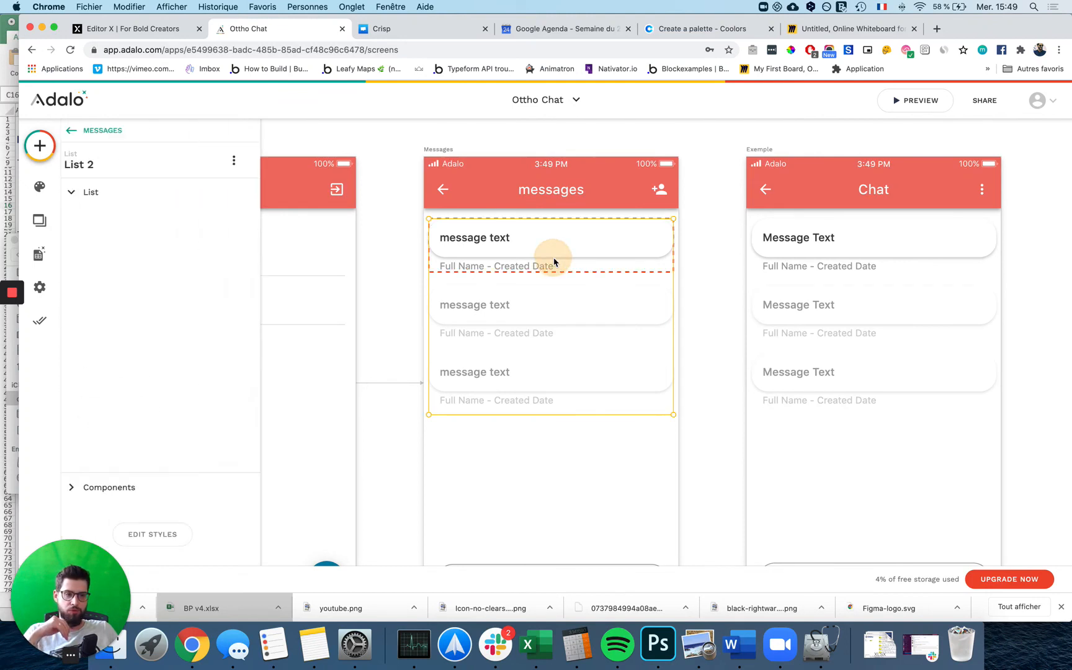
click(723, 265)
click(600, 283)
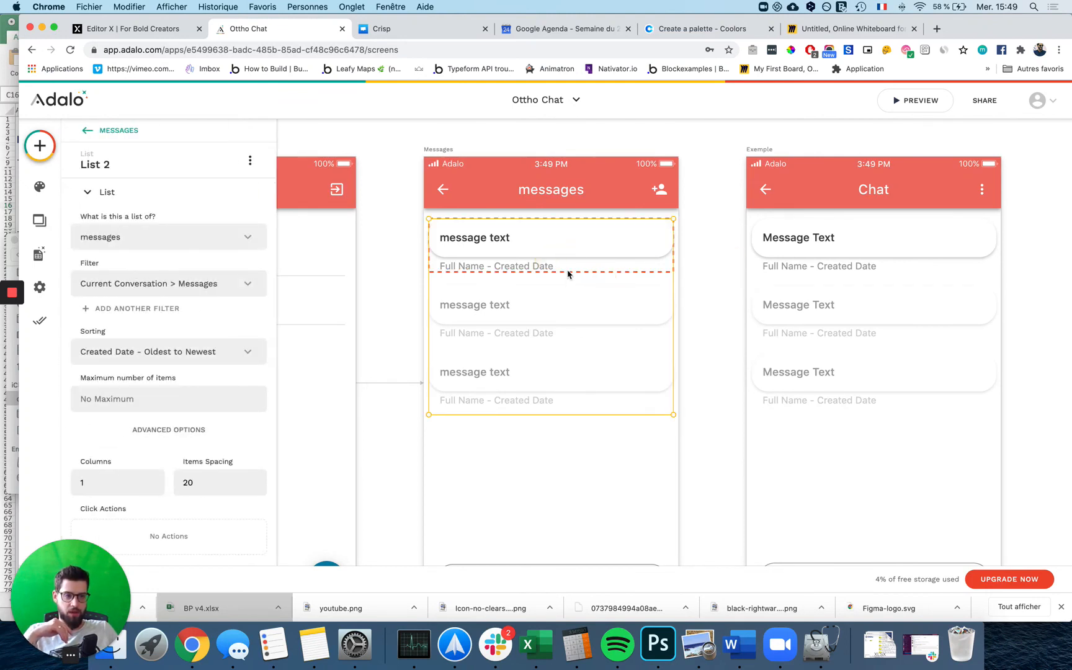
drag(675, 415, 668, 532)
- Inspect the name and date label in the first message row and the settings of the enlarged list
click(574, 237)
click(606, 269)
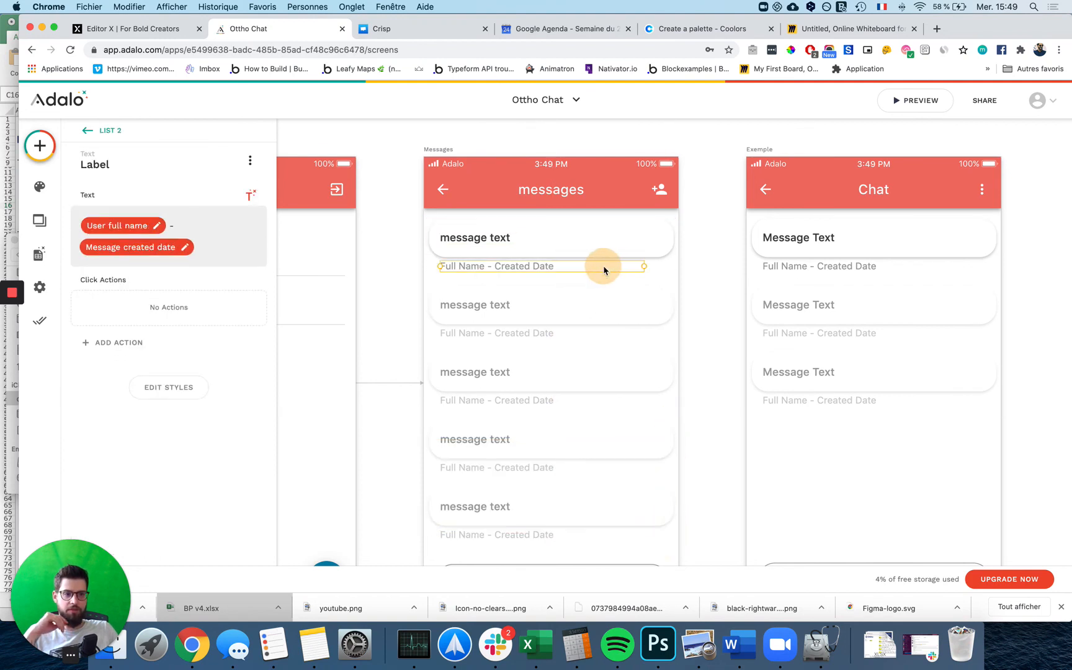
click(669, 265)
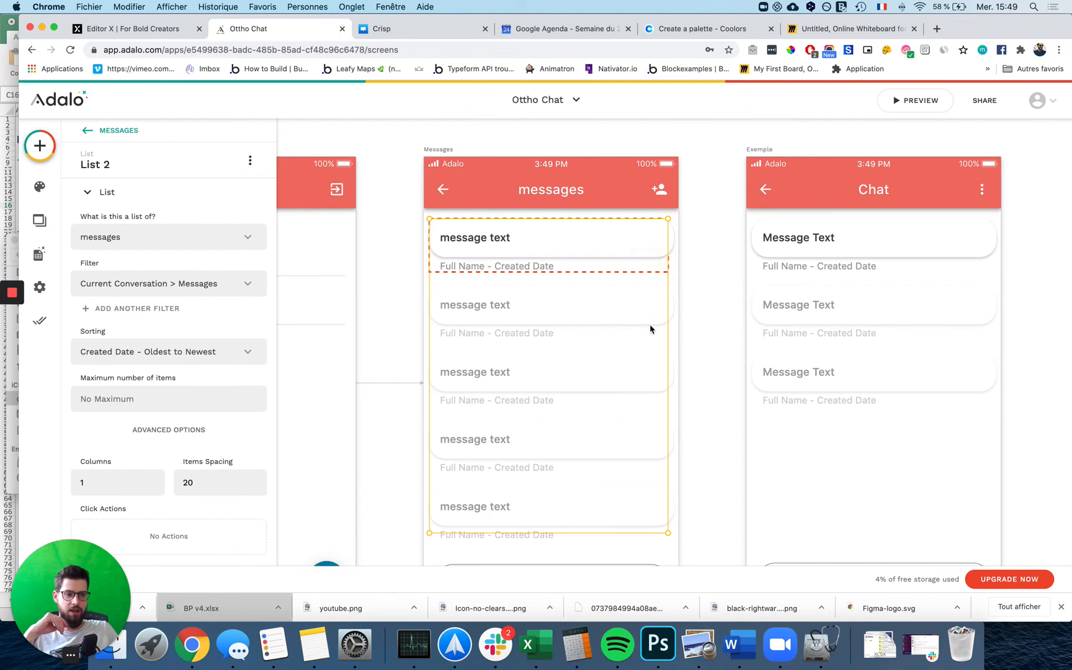
scroll(186, 383, down, 3)
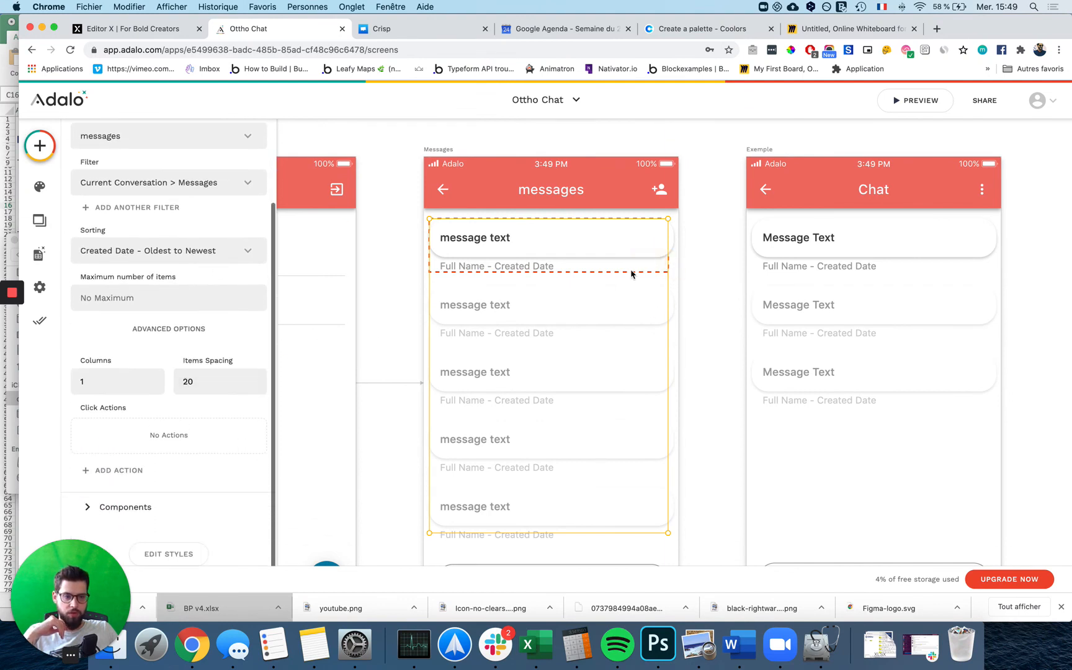